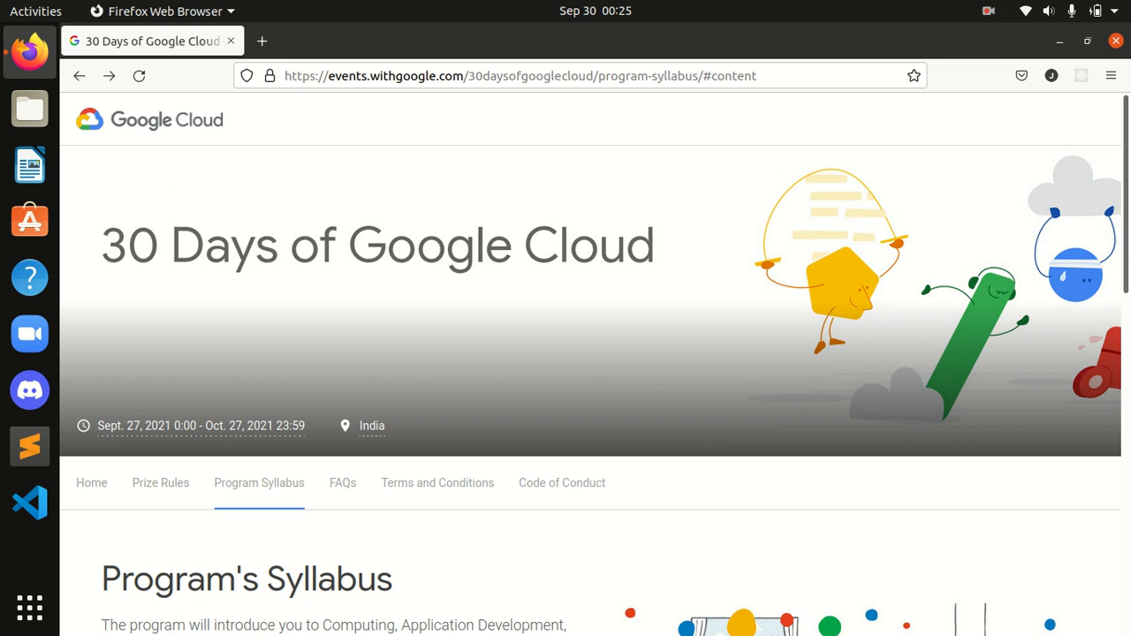
Step: From the program syllabus, open the quest "Set Up and Configure a Cloud Environment in Google Cloud" and enroll in it
{"action": "scroll", "coordinate": [894, 389], "scroll_direction": "down", "scroll_amount": 3}
{"action": "scroll", "coordinate": [595, 390], "scroll_direction": "down", "scroll_amount": 10}
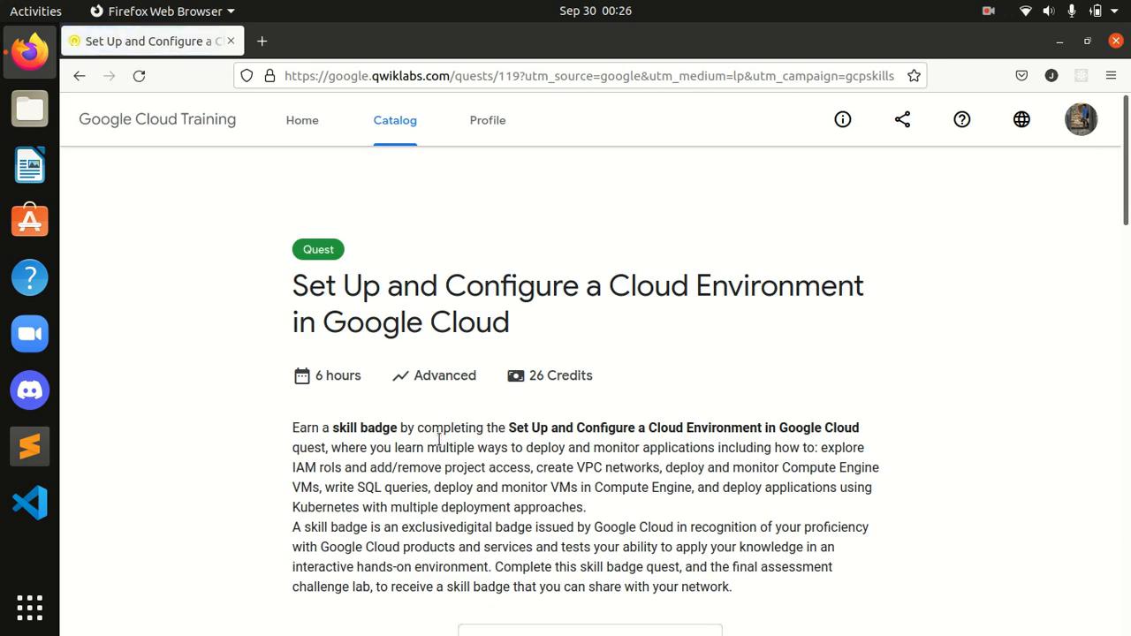
{"action": "mouse_move", "coordinate": [1126, 196]}
{"action": "left_mouse_down"}
{"action": "mouse_move", "coordinate": [1121, 328]}
{"action": "mouse_move", "coordinate": [1126, 196]}
{"action": "left_mouse_up"}
{"action": "left_click_drag", "start_coordinate": [294, 284], "coordinate": [605, 322]}
{"action": "left_click", "coordinate": [604, 323]}
{"action": "left_click_drag", "start_coordinate": [1125, 186], "coordinate": [1115, 359]}
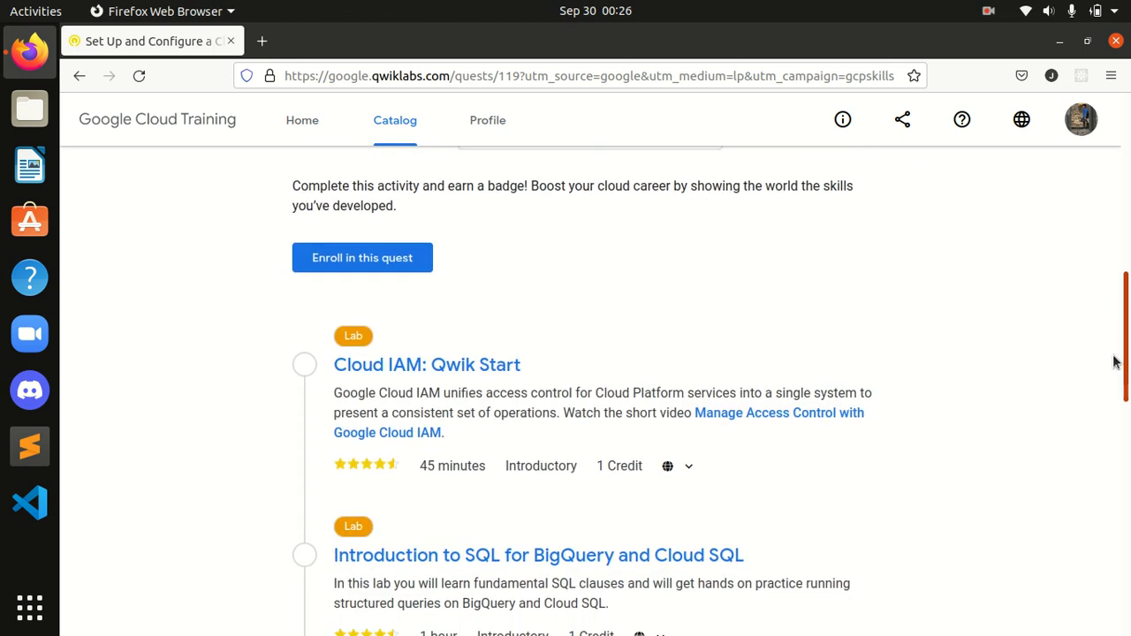
{"action": "left_click", "coordinate": [307, 262]}
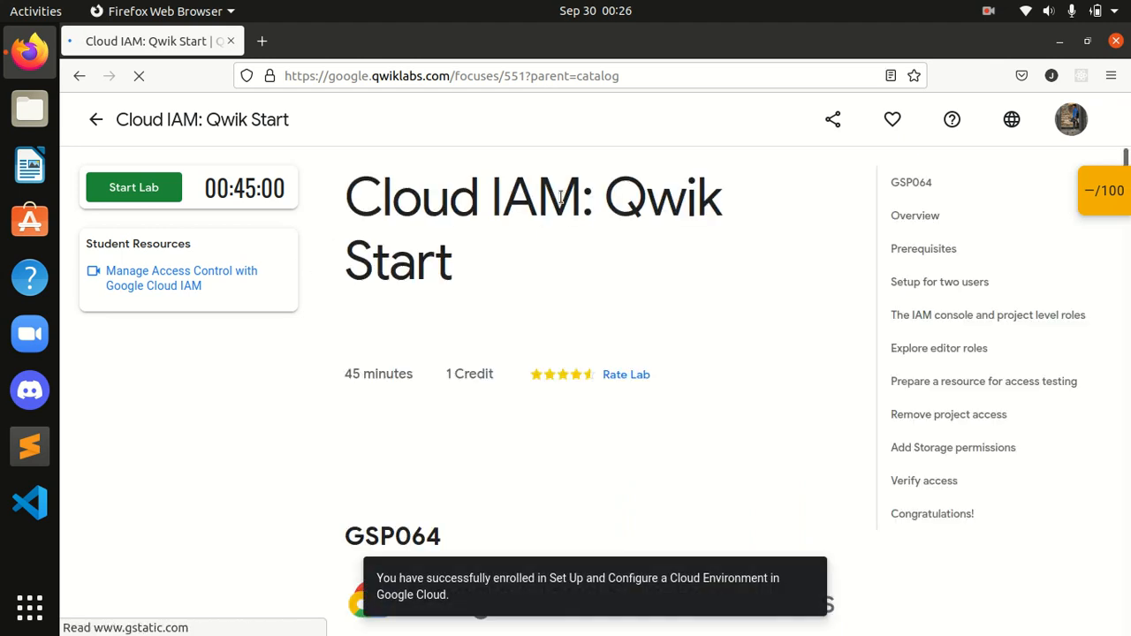
Step: Return to the quest page and review its labs, from Cloud IAM: Qwik Start through the final Challenge Lab
{"action": "left_click", "coordinate": [97, 122]}
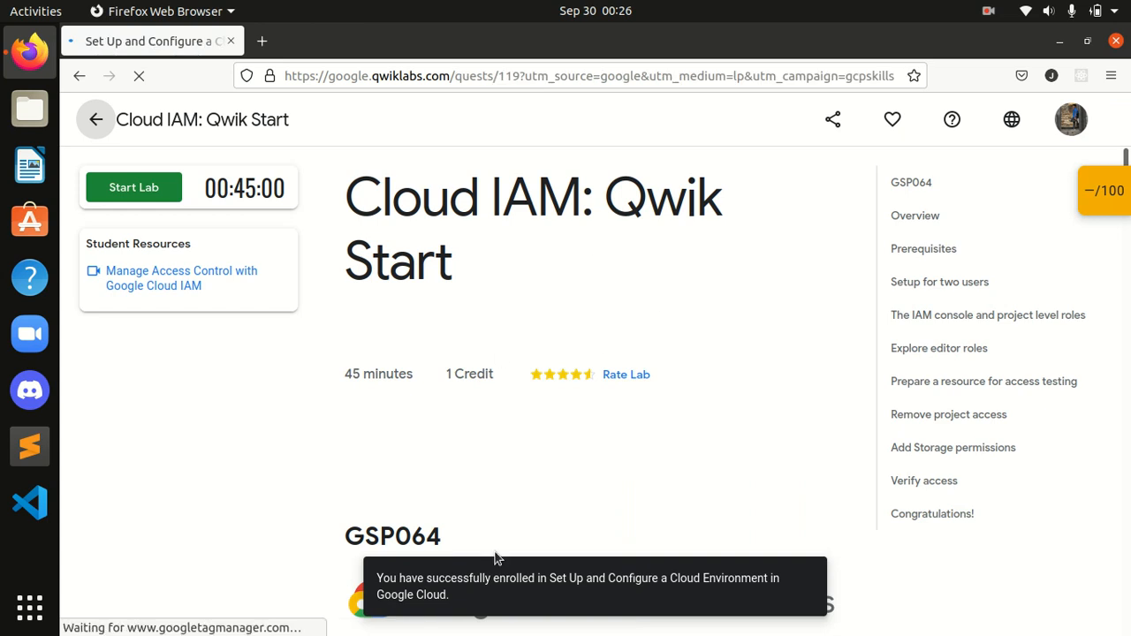
{"action": "scroll", "coordinate": [1001, 370], "scroll_direction": "down", "scroll_amount": 10}
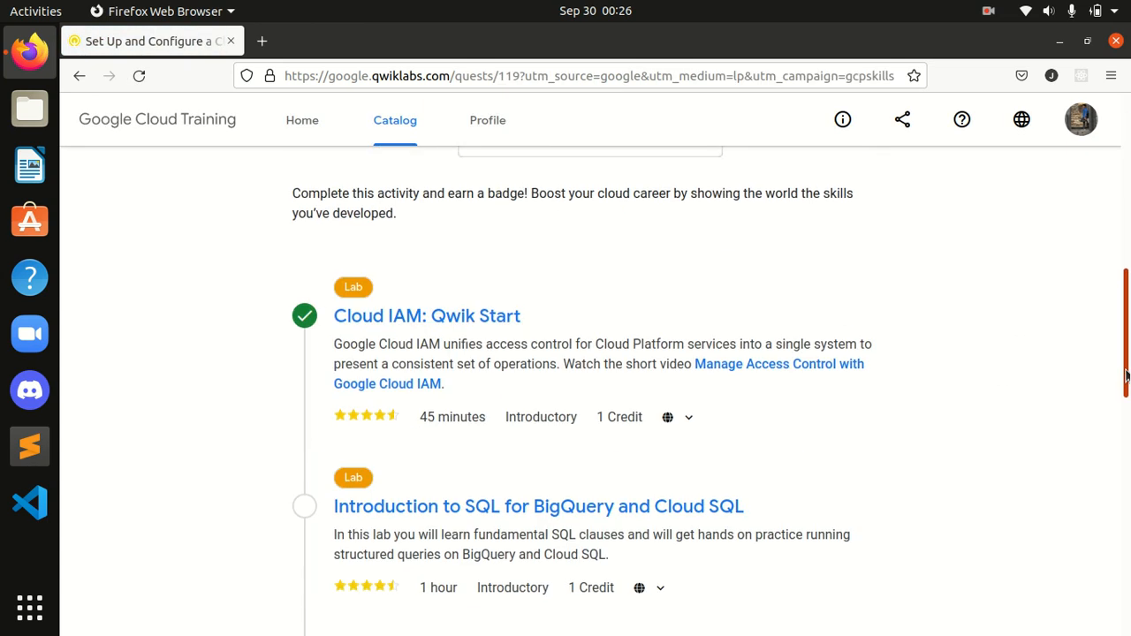
{"action": "scroll", "coordinate": [1125, 393], "scroll_direction": "down", "scroll_amount": 1}
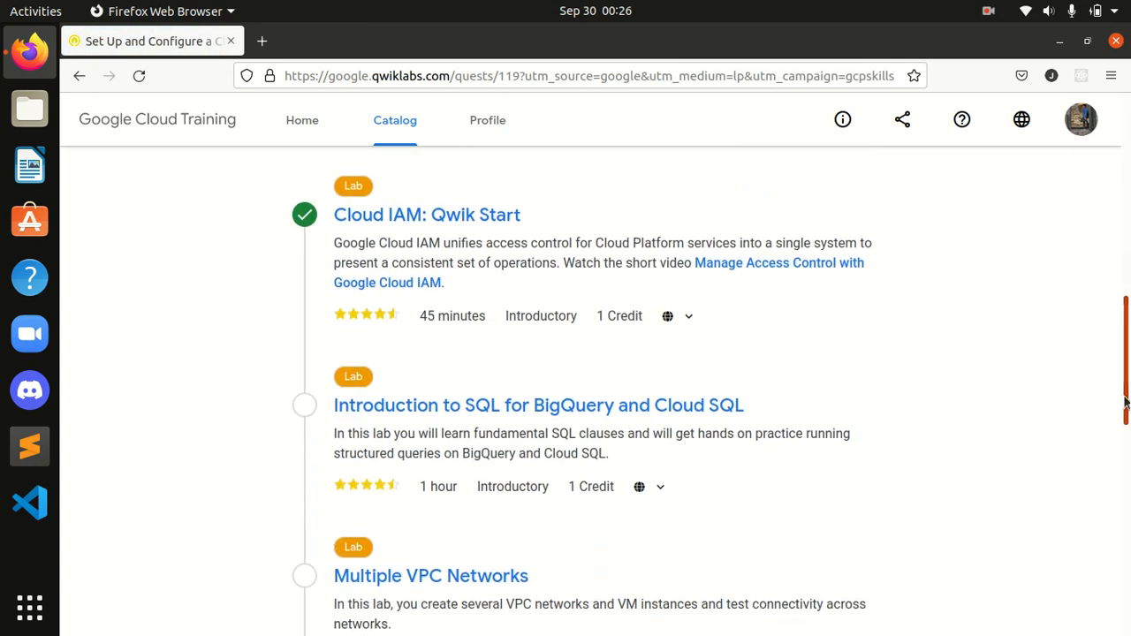
{"action": "left_click_drag", "start_coordinate": [523, 215], "coordinate": [322, 221]}
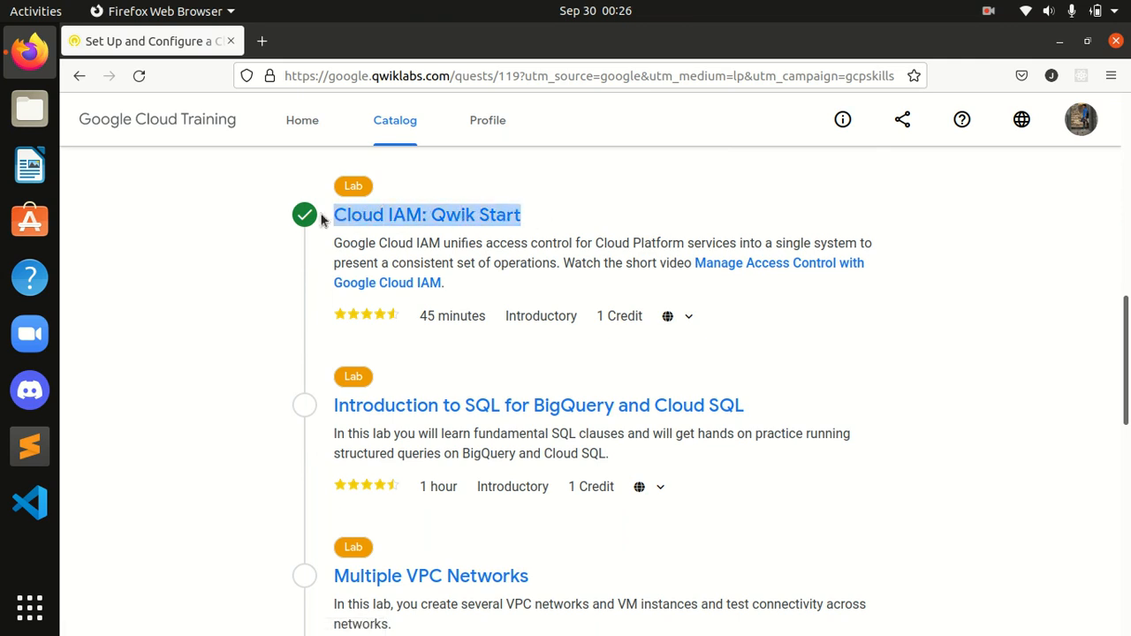
{"action": "left_click", "coordinate": [263, 212]}
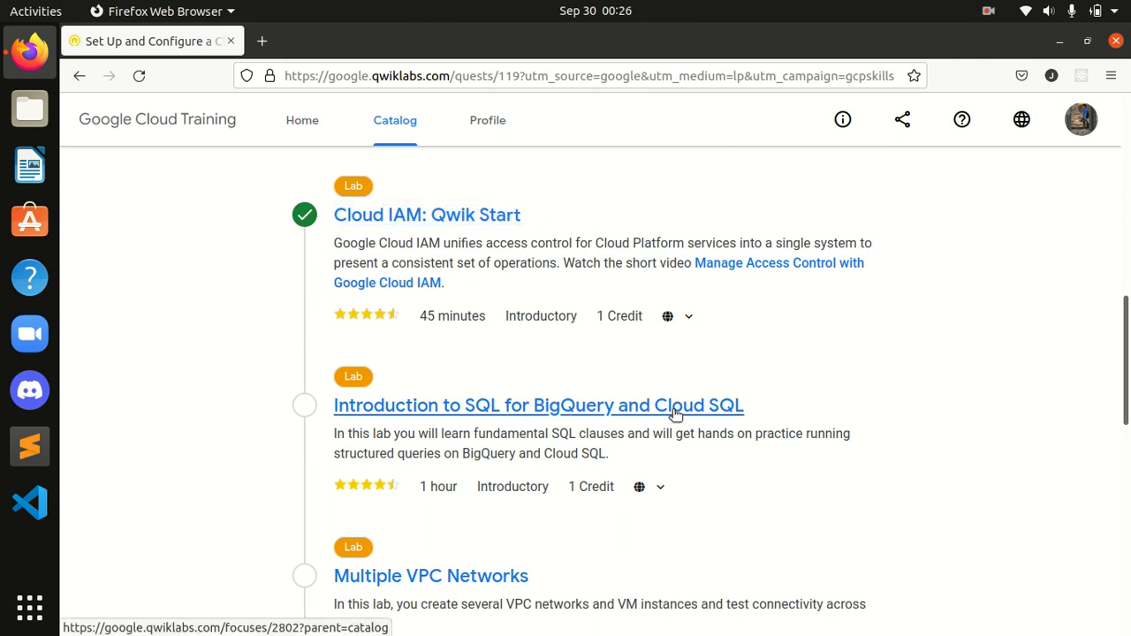
{"action": "scroll", "coordinate": [1126, 429], "scroll_direction": "down", "scroll_amount": 5}
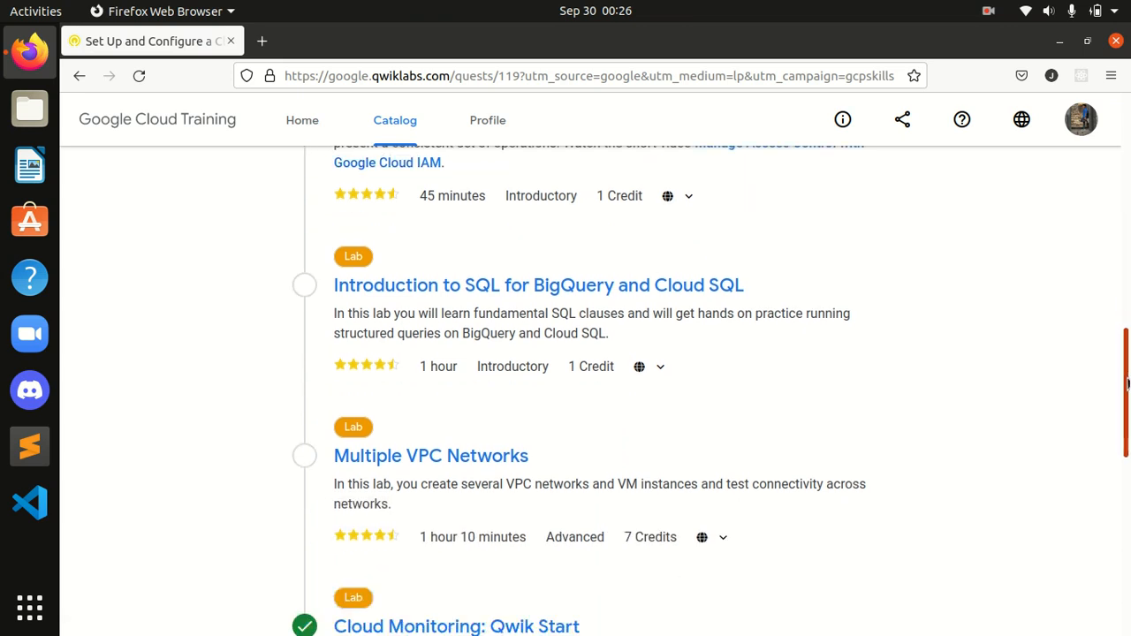
{"action": "scroll", "coordinate": [1126, 429], "scroll_direction": "down", "scroll_amount": 8}
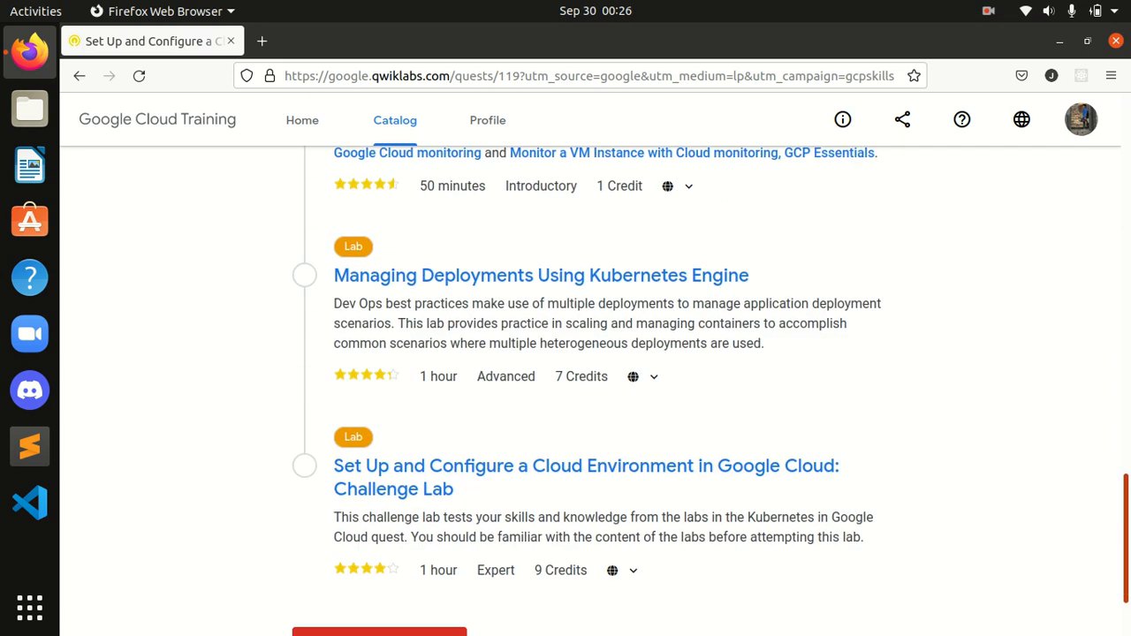
{"action": "scroll", "coordinate": [1128, 446], "scroll_direction": "up", "scroll_amount": 7}
{"action": "left_click_drag", "start_coordinate": [1128, 446], "coordinate": [1111, 341]}
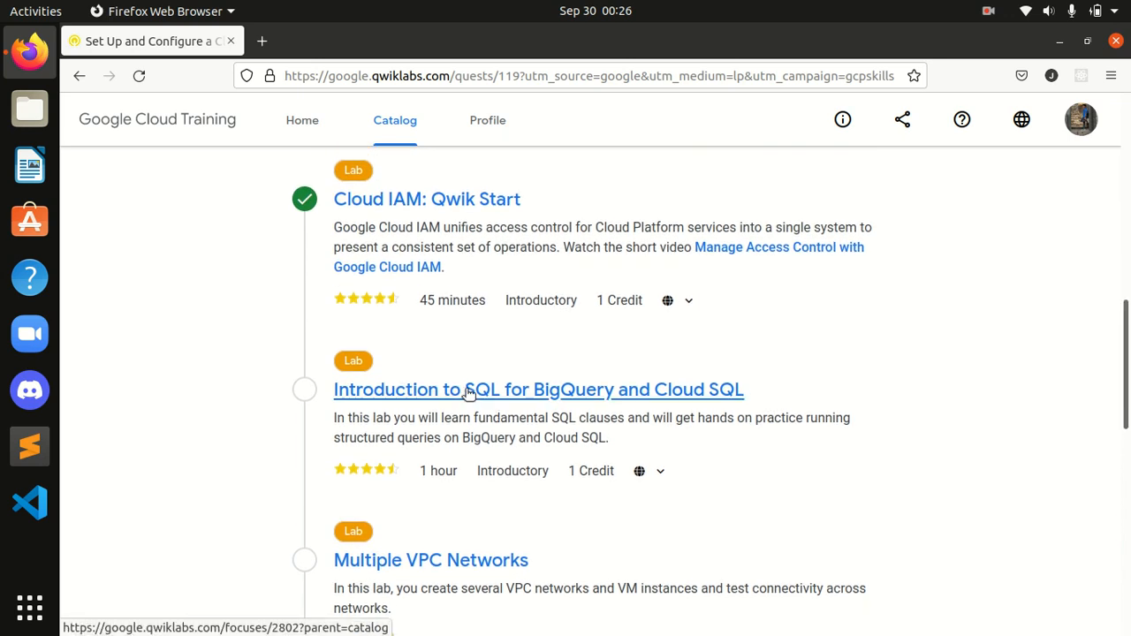
Step: Open the "Introduction to SQL for BigQuery and Cloud SQL" lab and start it, completing the reCAPTCHA check
{"action": "left_click", "coordinate": [469, 392]}
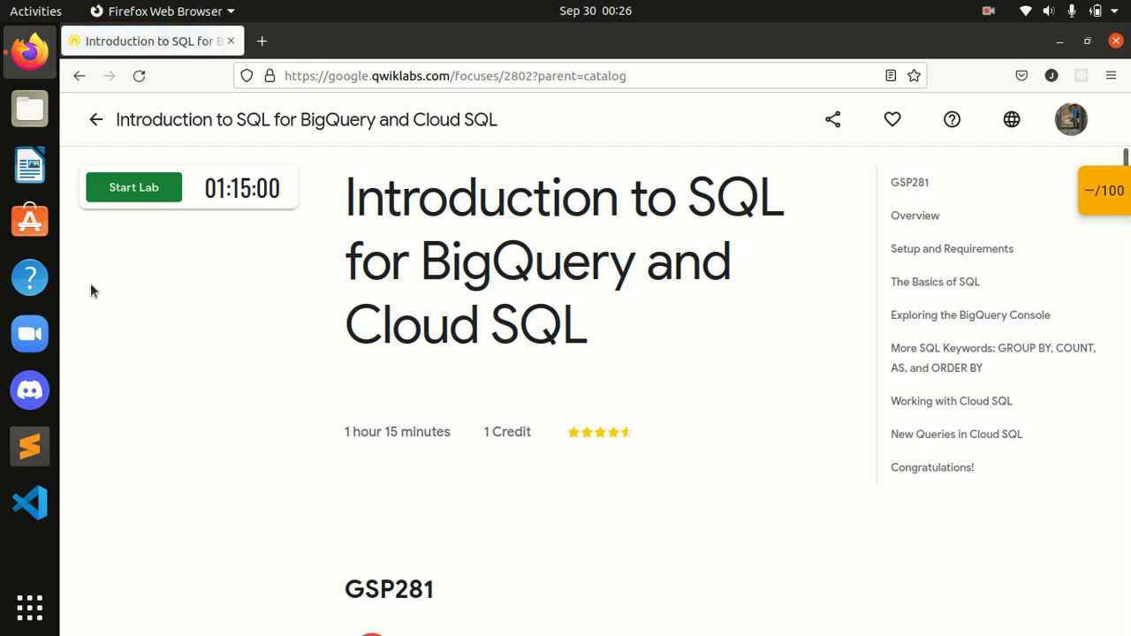
{"action": "left_click", "coordinate": [139, 197]}
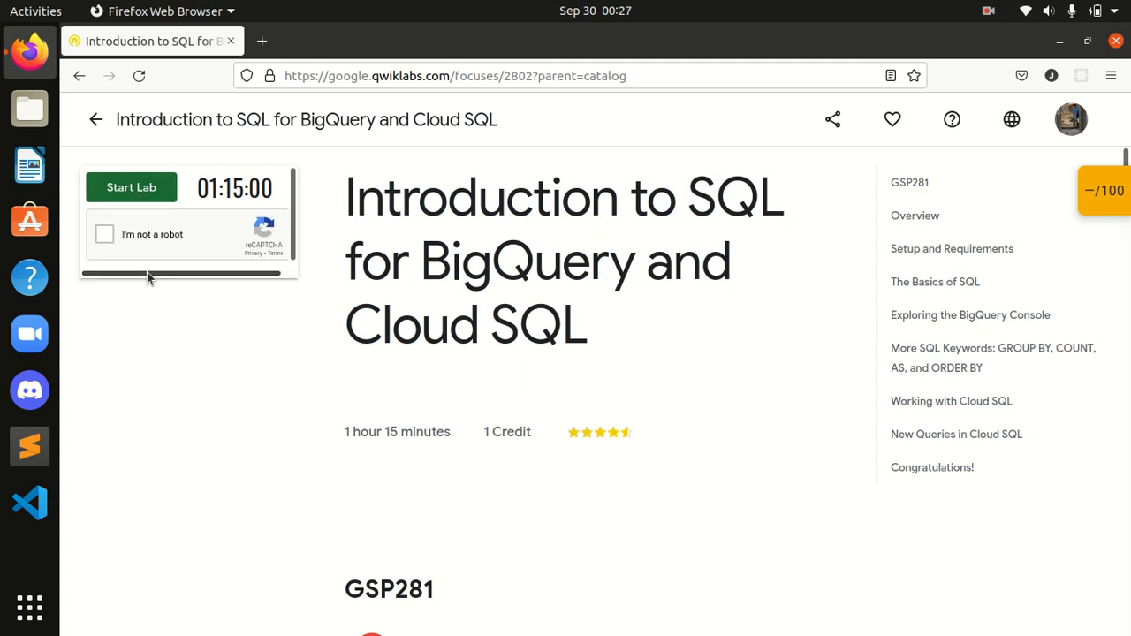
{"action": "left_click", "coordinate": [108, 232]}
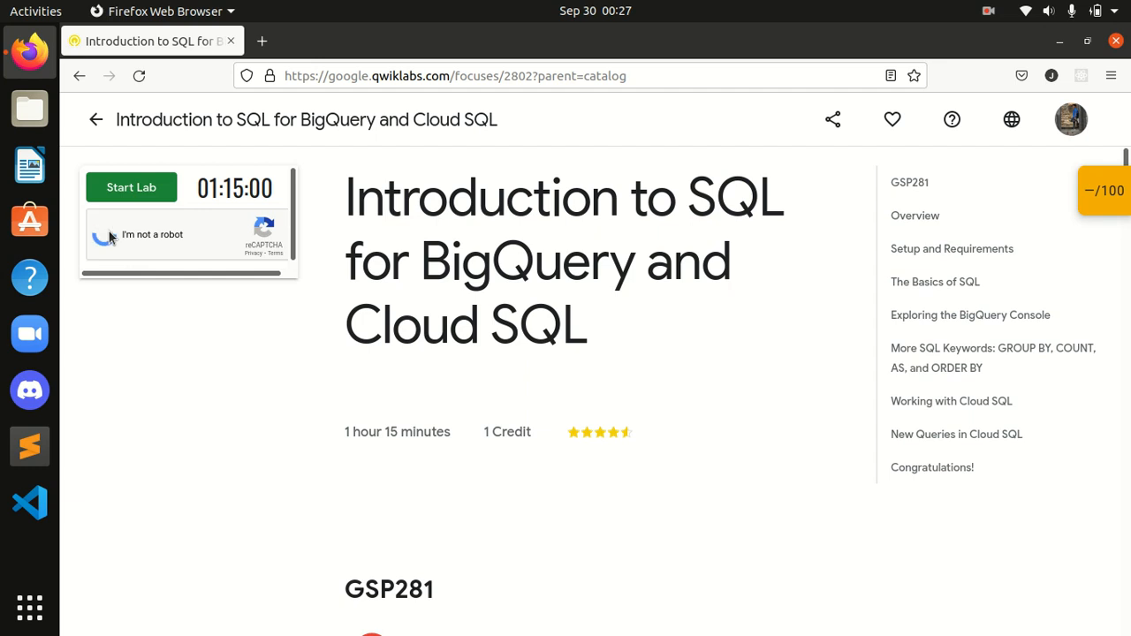
{"action": "left_click", "coordinate": [447, 433]}
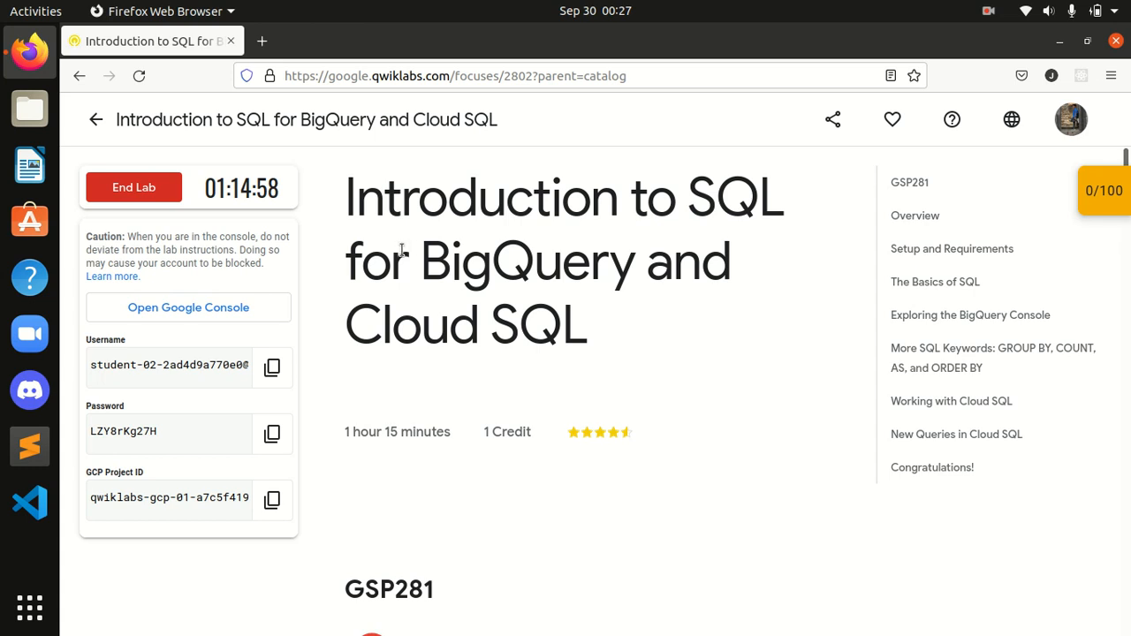
Step: Open the Google Console sign-in for another account and submit the username copied from the lab credentials
{"action": "left_click", "coordinate": [178, 308]}
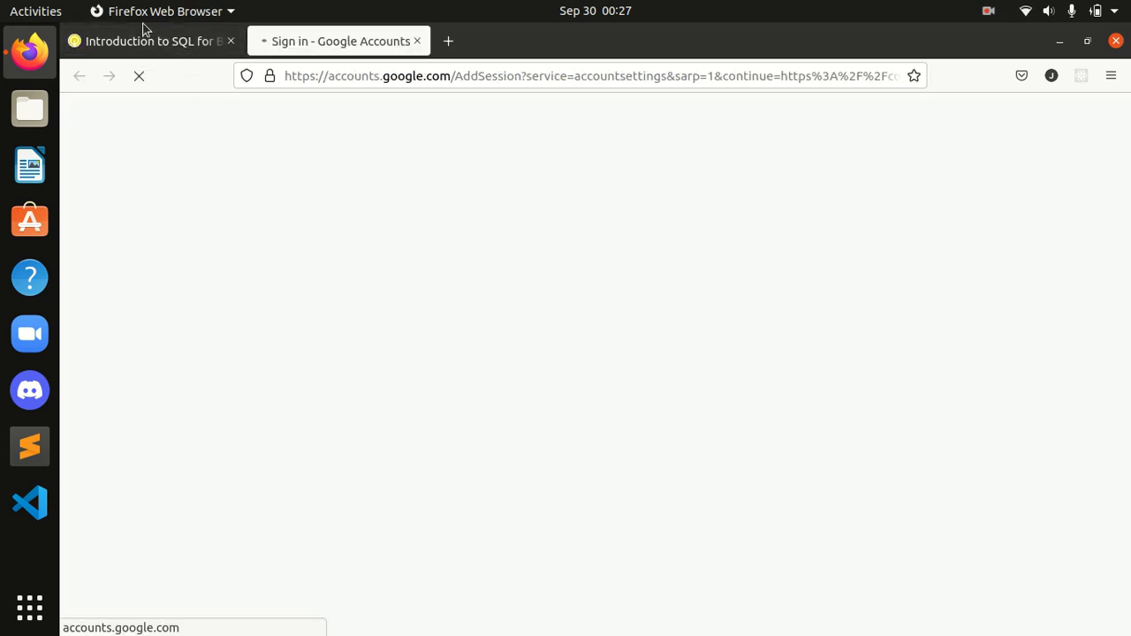
{"action": "left_click", "coordinate": [147, 40]}
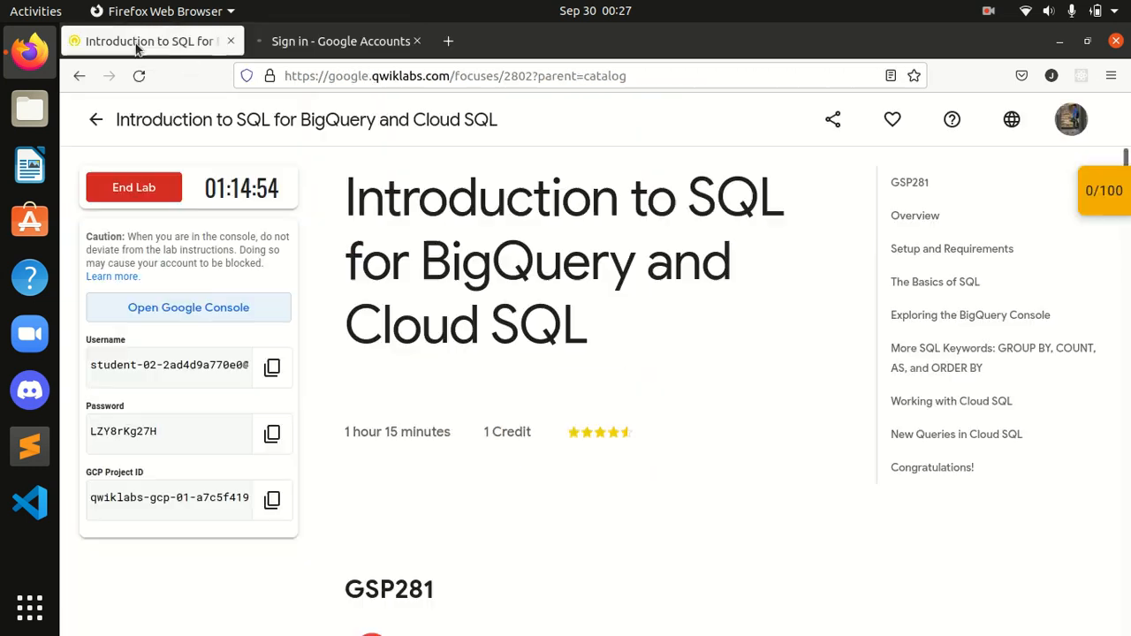
{"action": "left_click", "coordinate": [273, 368]}
{"action": "left_click", "coordinate": [340, 41]}
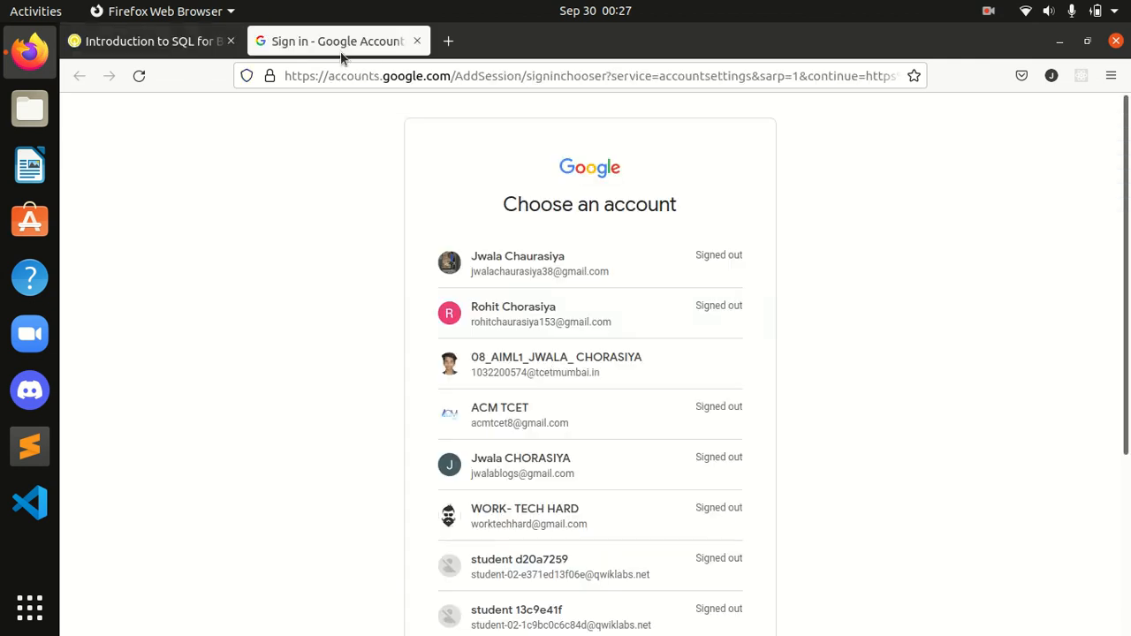
{"action": "scroll", "coordinate": [1052, 332], "scroll_direction": "down", "scroll_amount": 5}
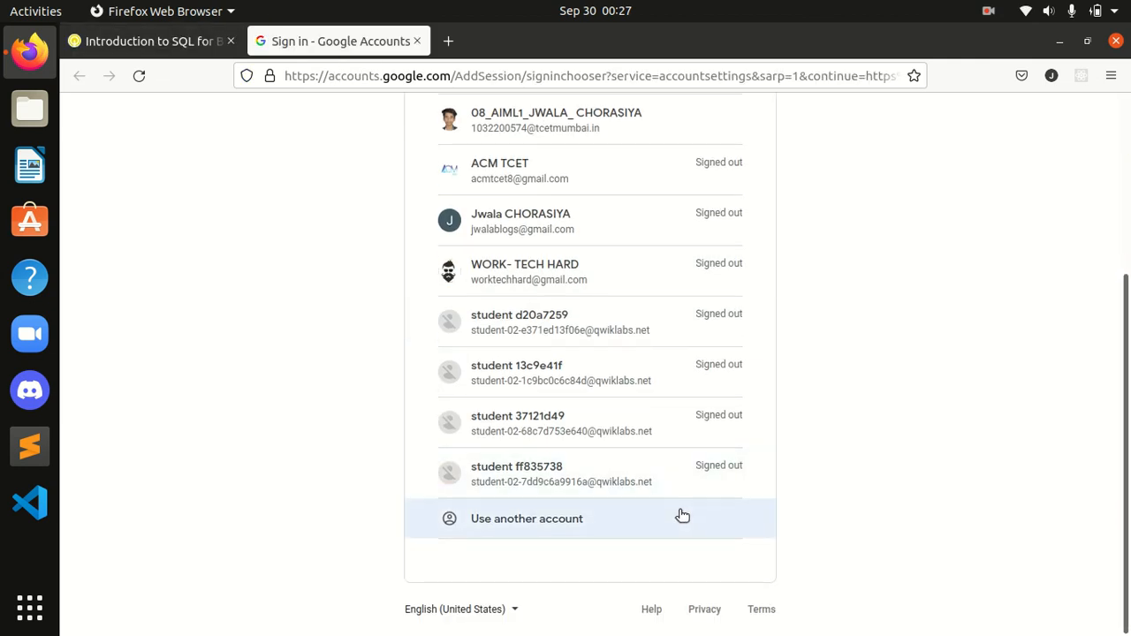
{"action": "left_click", "coordinate": [680, 515]}
{"action": "left_click", "coordinate": [498, 350]}
{"action": "key", "text": "ctrl+v"}
{"action": "left_click", "coordinate": [712, 491]}
Step: Copy the lab's temporary password into the sign-in password field, submit it, and accept the new account's terms
{"action": "left_click", "coordinate": [151, 40]}
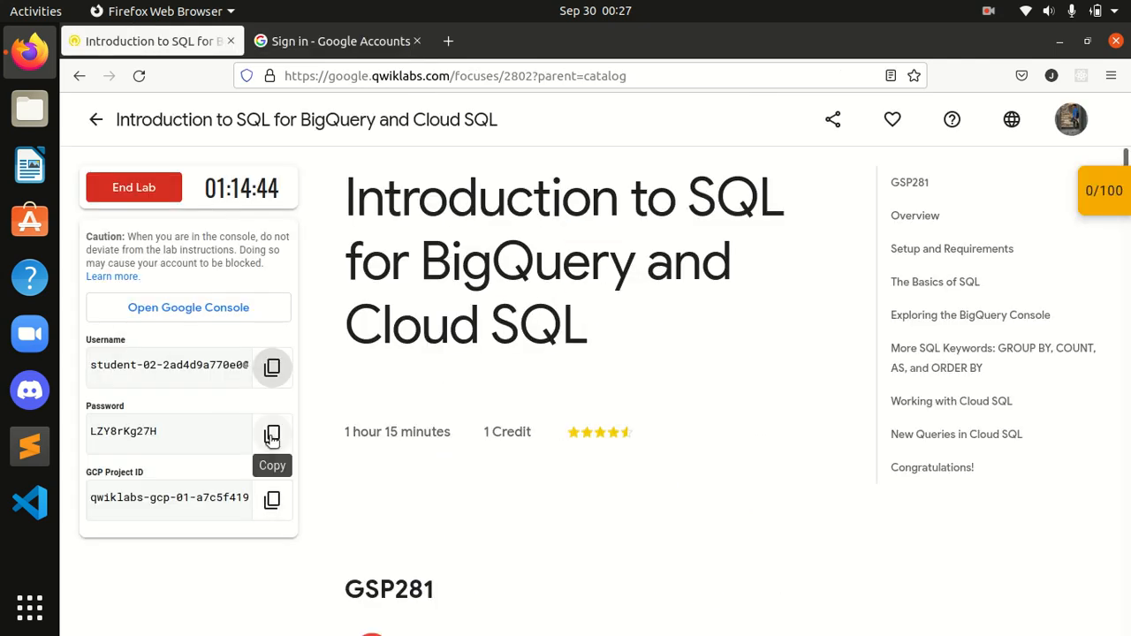
{"action": "left_click", "coordinate": [272, 433]}
{"action": "left_click", "coordinate": [338, 41]}
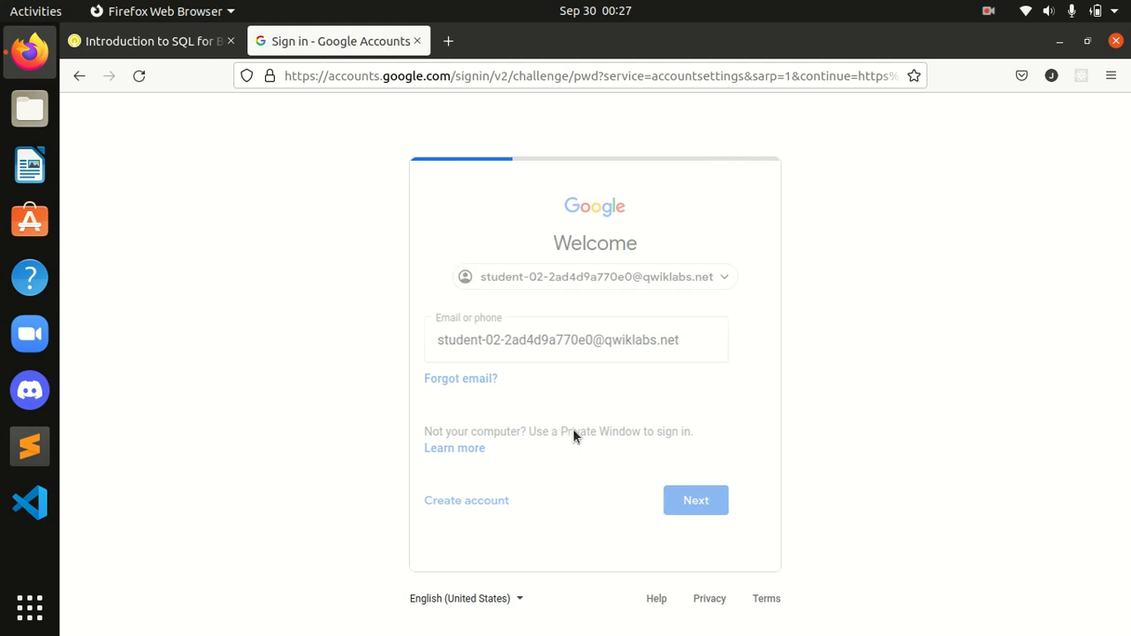
{"action": "key", "text": "ctrl+v"}
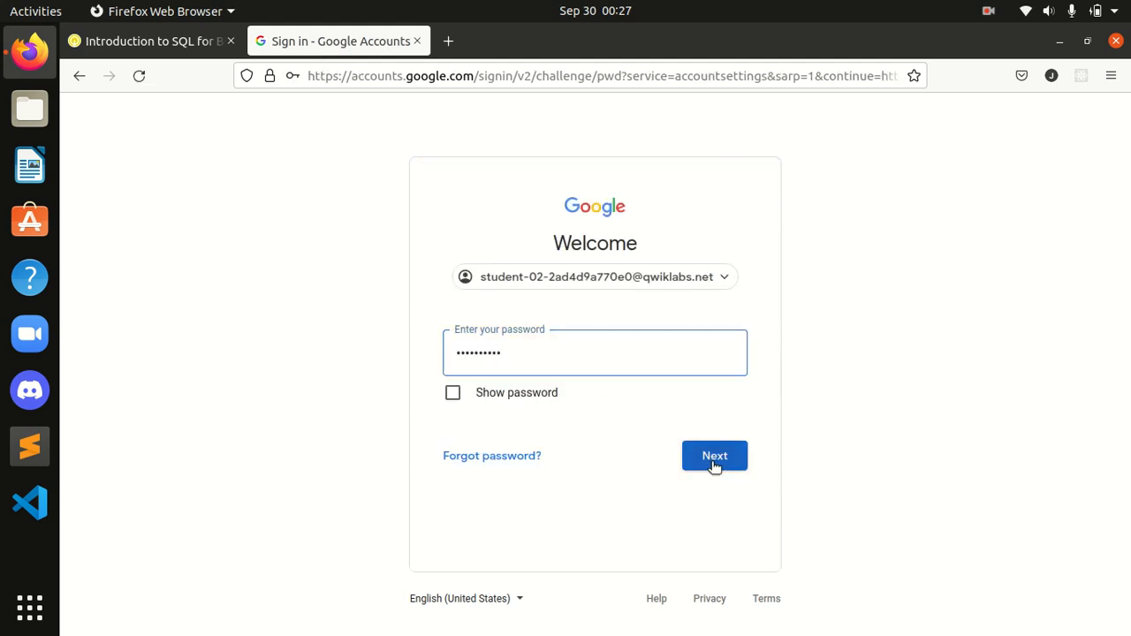
{"action": "left_click", "coordinate": [715, 463]}
{"action": "left_click", "coordinate": [509, 291]}
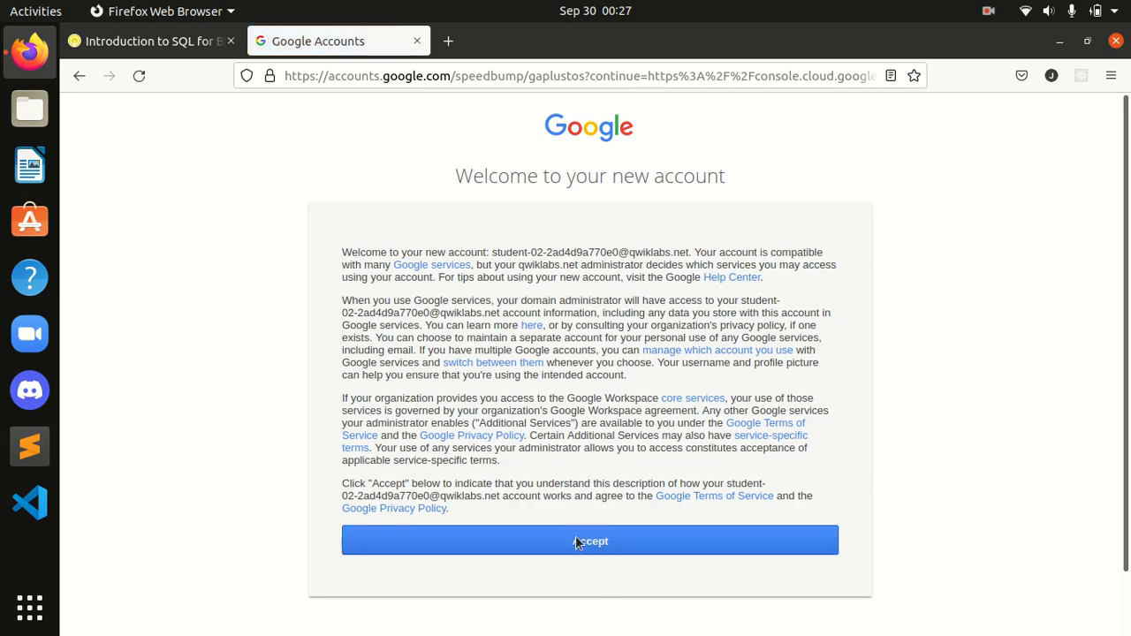
{"action": "left_click", "coordinate": [577, 542]}
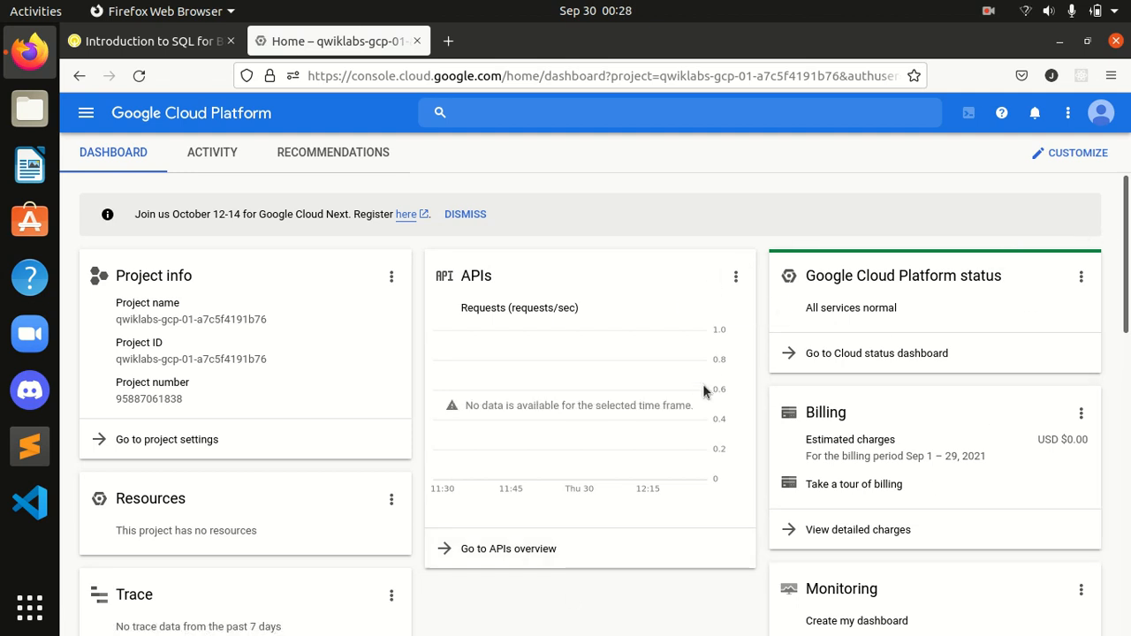
Step: Agree to the terms in the Google Cloud Platform welcome dialog and continue to the project dashboard
{"action": "scroll", "coordinate": [1111, 374], "scroll_direction": "down", "scroll_amount": 3}
{"action": "scroll", "coordinate": [1122, 282], "scroll_direction": "up", "scroll_amount": 3}
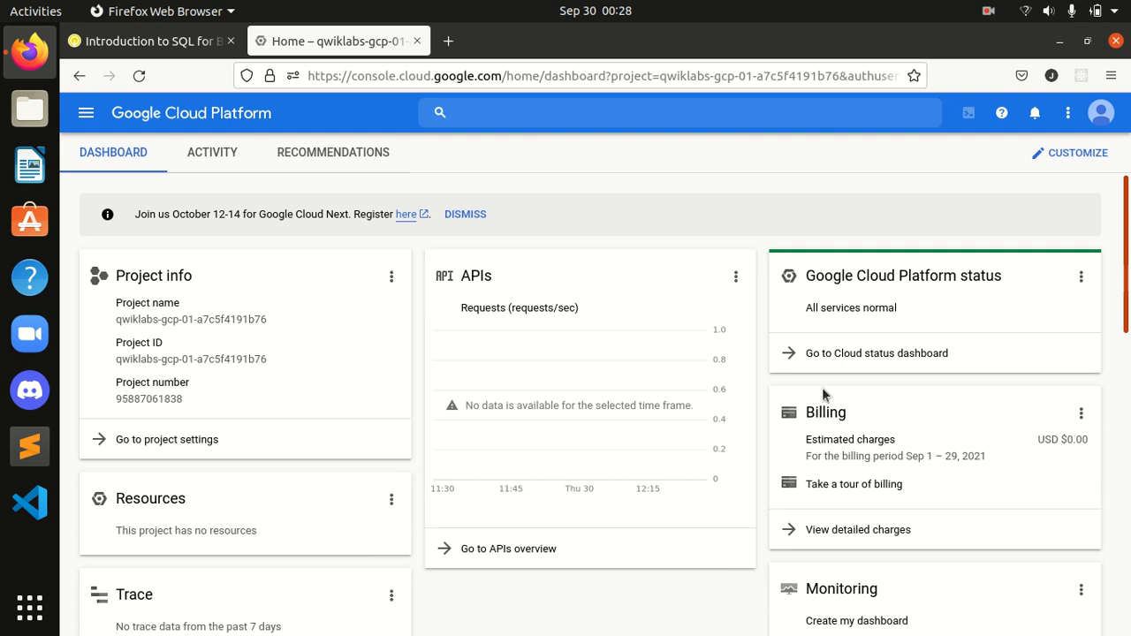
{"action": "left_click", "coordinate": [791, 528]}
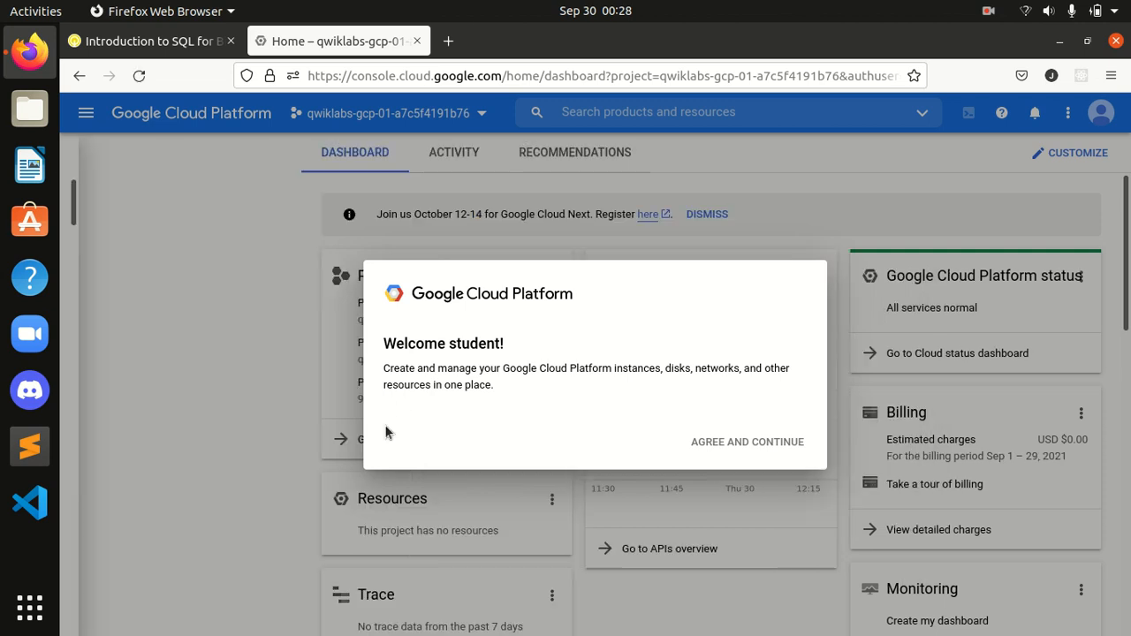
{"action": "left_click", "coordinate": [389, 438]}
{"action": "left_click", "coordinate": [749, 530]}
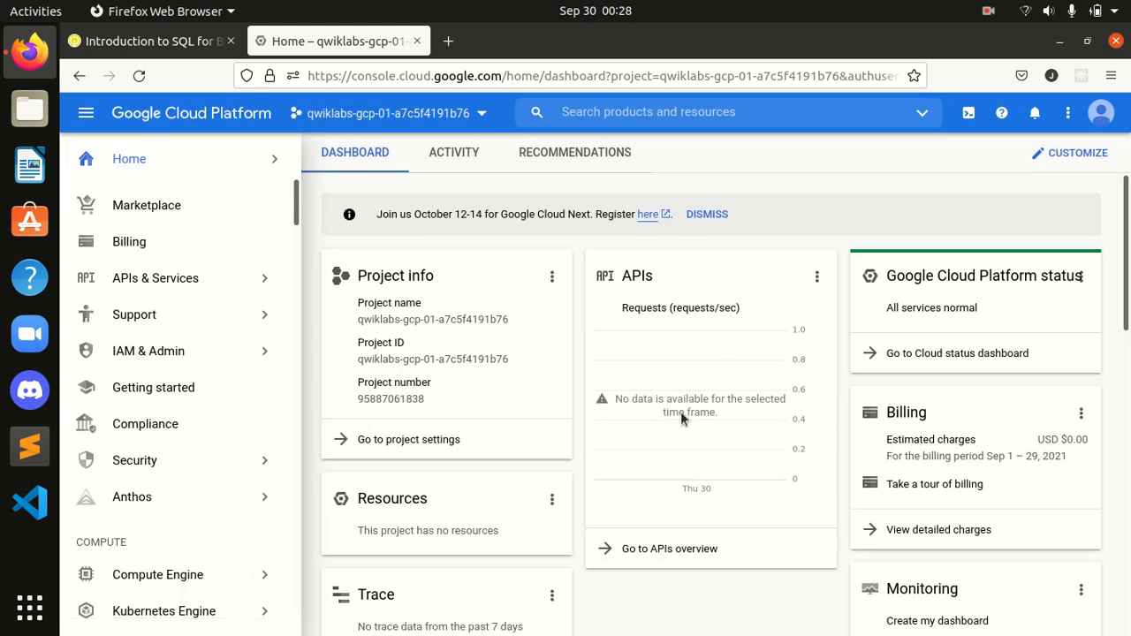
Step: Return to the lab instructions and read from the Overview through Setup and Requirements to The Basics of SQL
{"action": "left_click", "coordinate": [152, 41]}
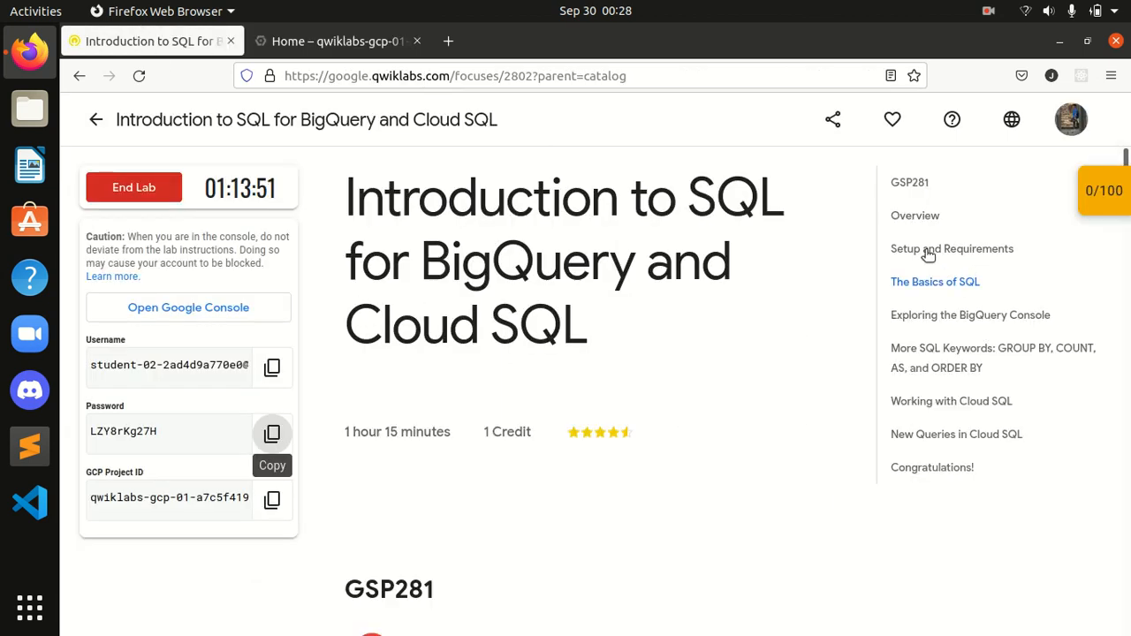
{"action": "left_click", "coordinate": [913, 221]}
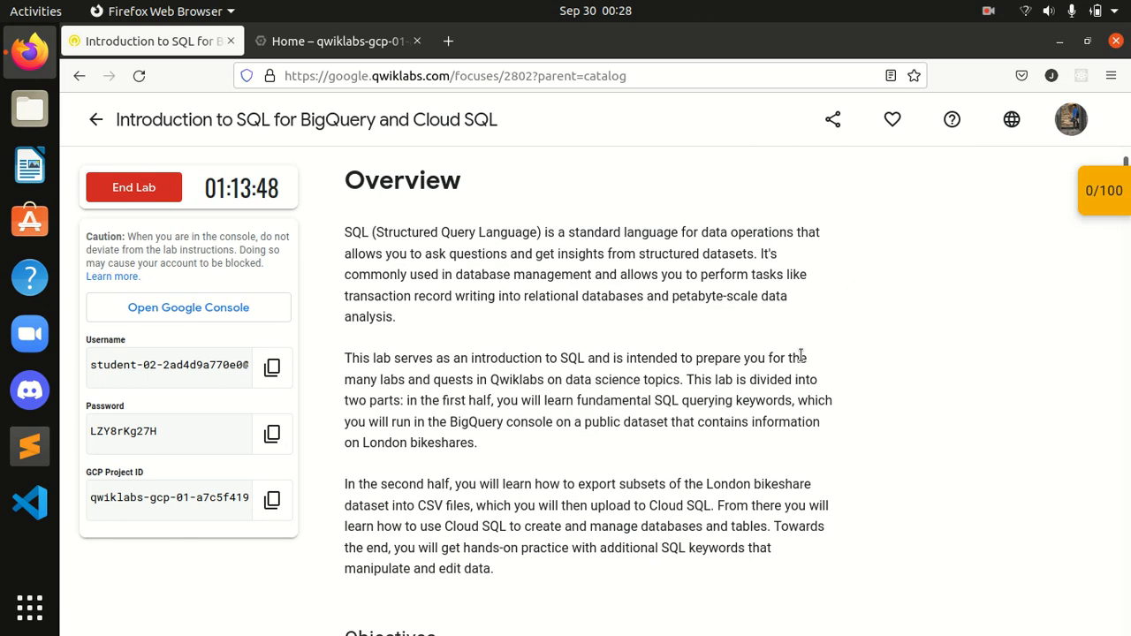
{"action": "scroll", "coordinate": [801, 354], "scroll_direction": "down", "scroll_amount": 5}
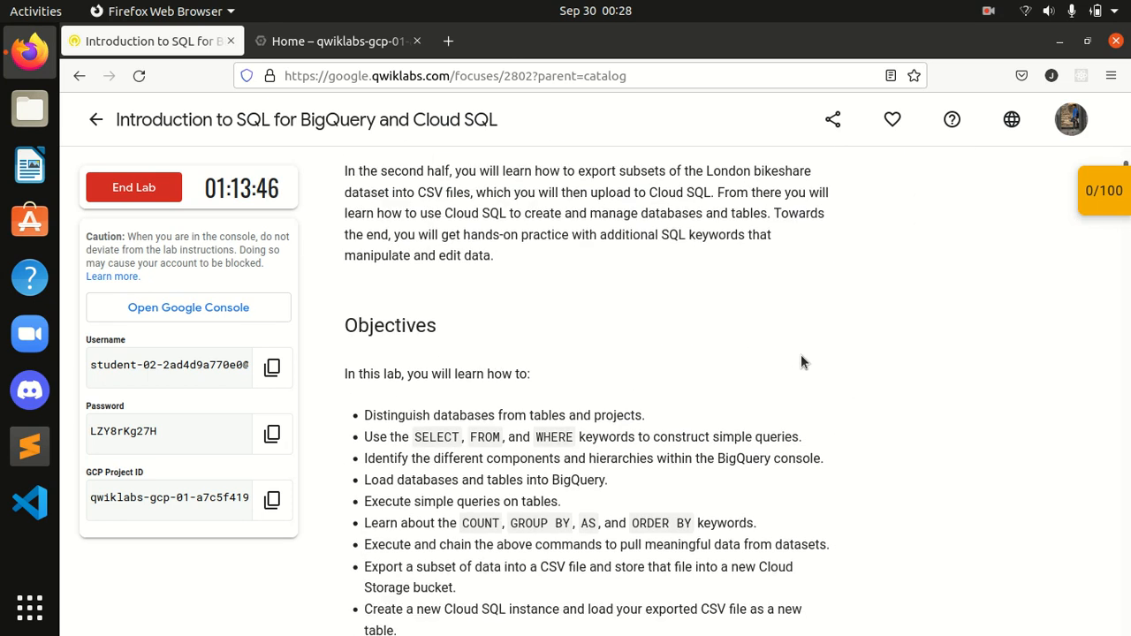
{"action": "scroll", "coordinate": [801, 355], "scroll_direction": "down", "scroll_amount": 10}
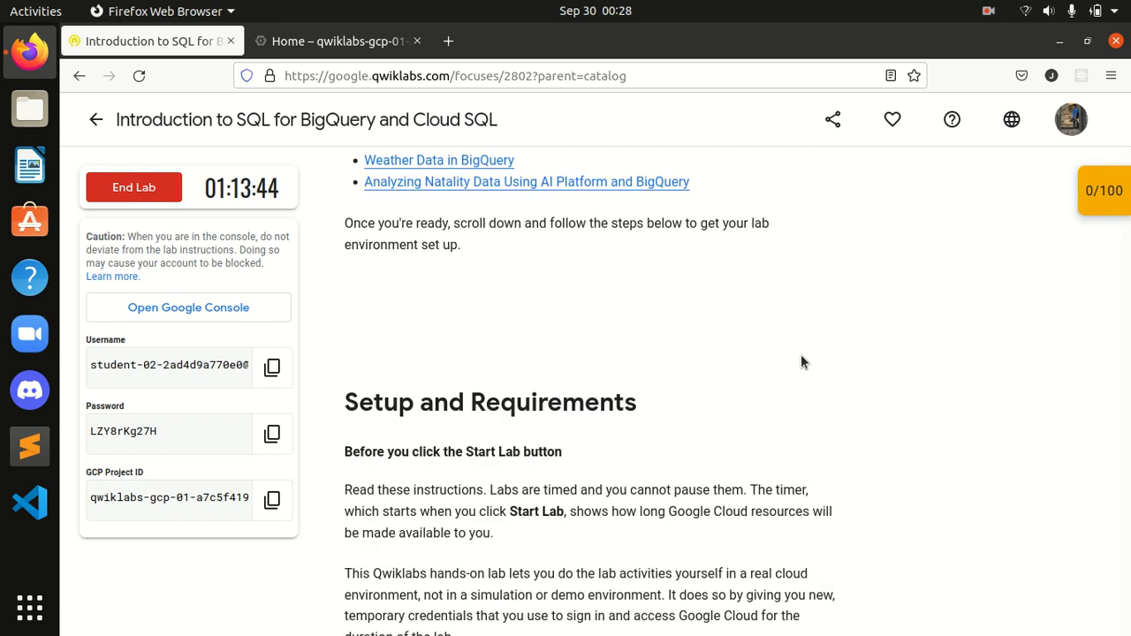
{"action": "scroll", "coordinate": [801, 355], "scroll_direction": "down", "scroll_amount": 12}
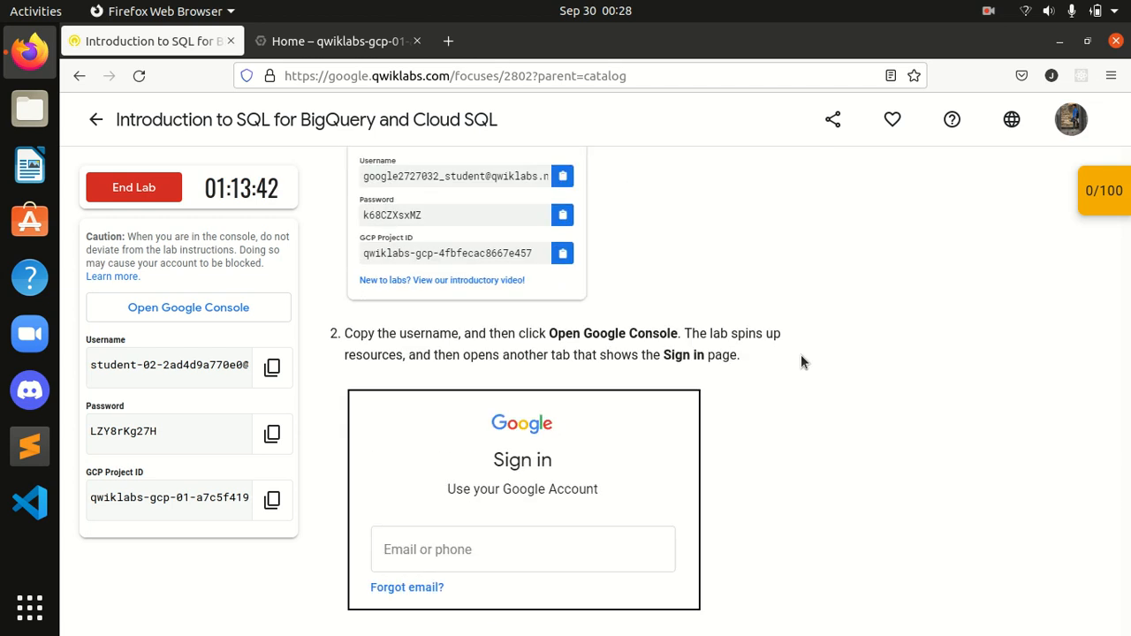
{"action": "scroll", "coordinate": [801, 354], "scroll_direction": "down", "scroll_amount": 10}
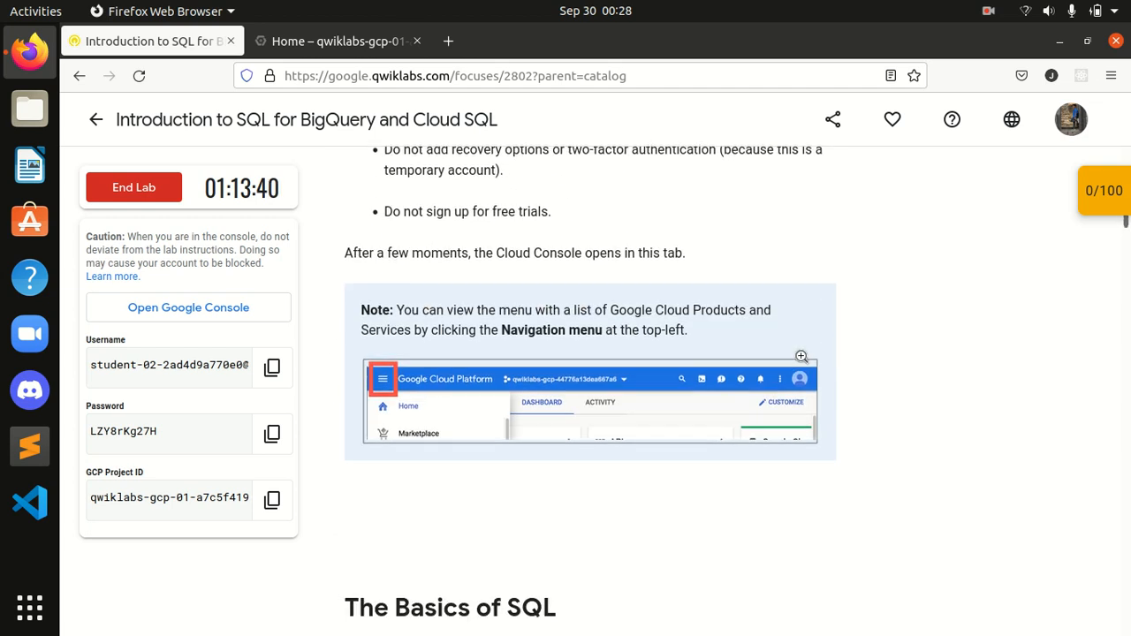
{"action": "scroll", "coordinate": [801, 354], "scroll_direction": "down", "scroll_amount": 5}
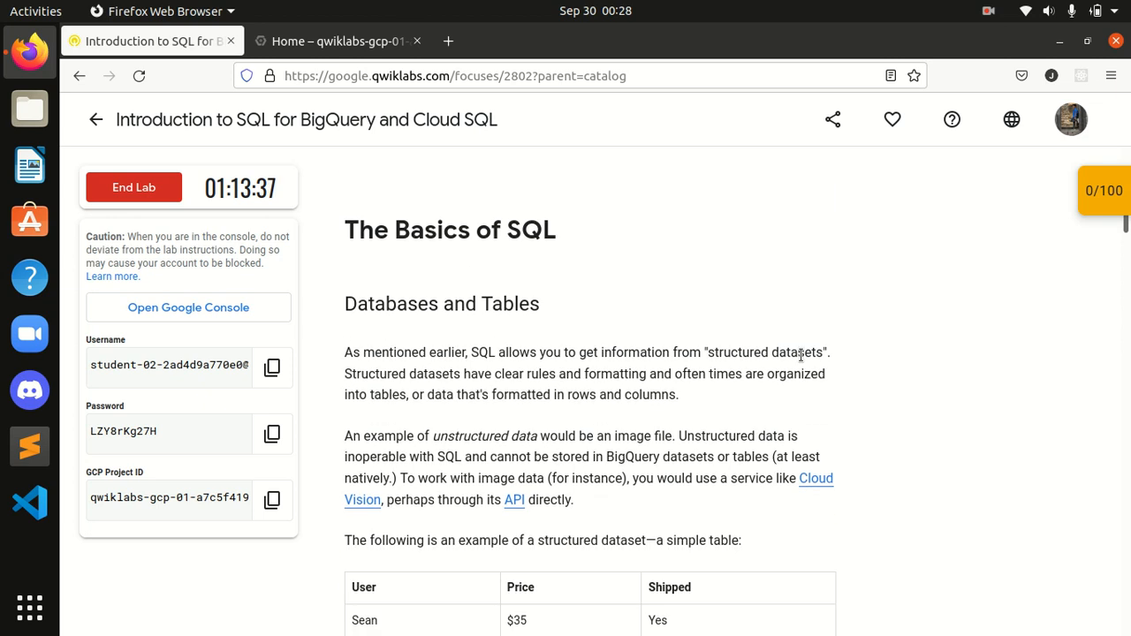
{"action": "left_click", "coordinate": [1109, 209]}
{"action": "left_click", "coordinate": [1096, 211]}
{"action": "scroll", "coordinate": [670, 351], "scroll_direction": "down", "scroll_amount": 7}
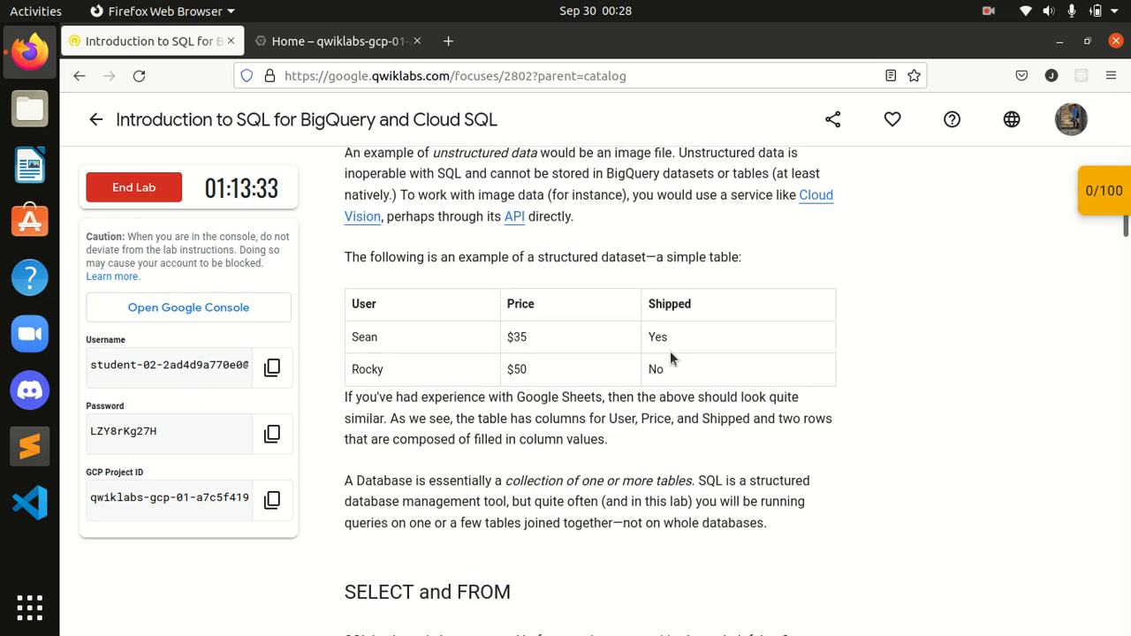
Step: Skim the lab instructions from the structured dataset example through the quiz questions to Exploring the BigQuery Console
{"action": "scroll", "coordinate": [670, 356], "scroll_direction": "down", "scroll_amount": 14}
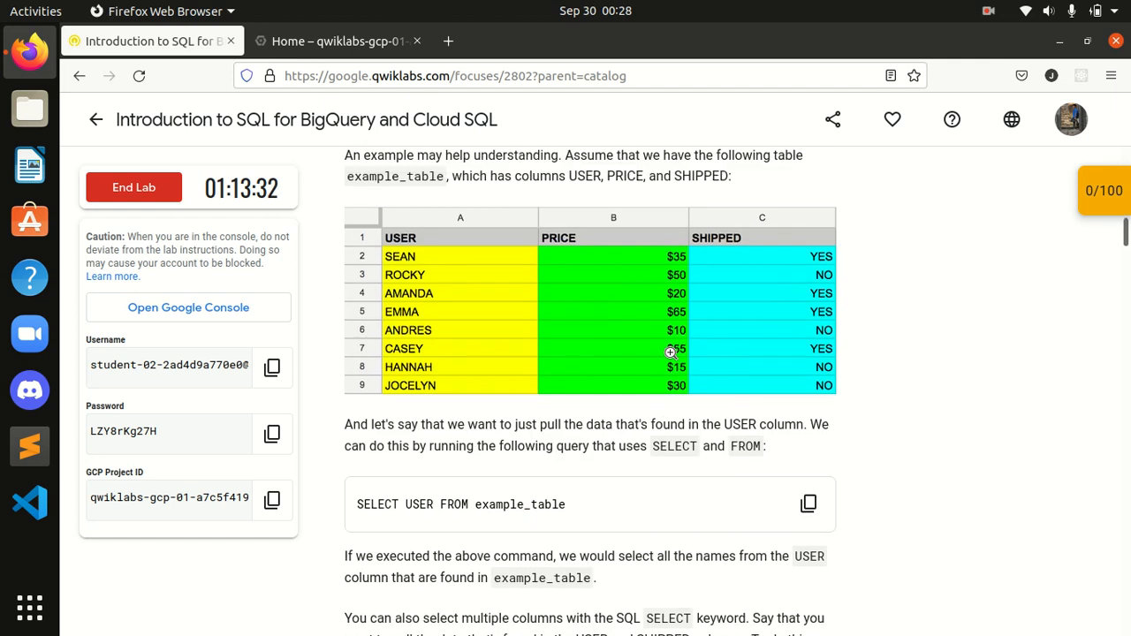
{"action": "scroll", "coordinate": [670, 353], "scroll_direction": "down", "scroll_amount": 11}
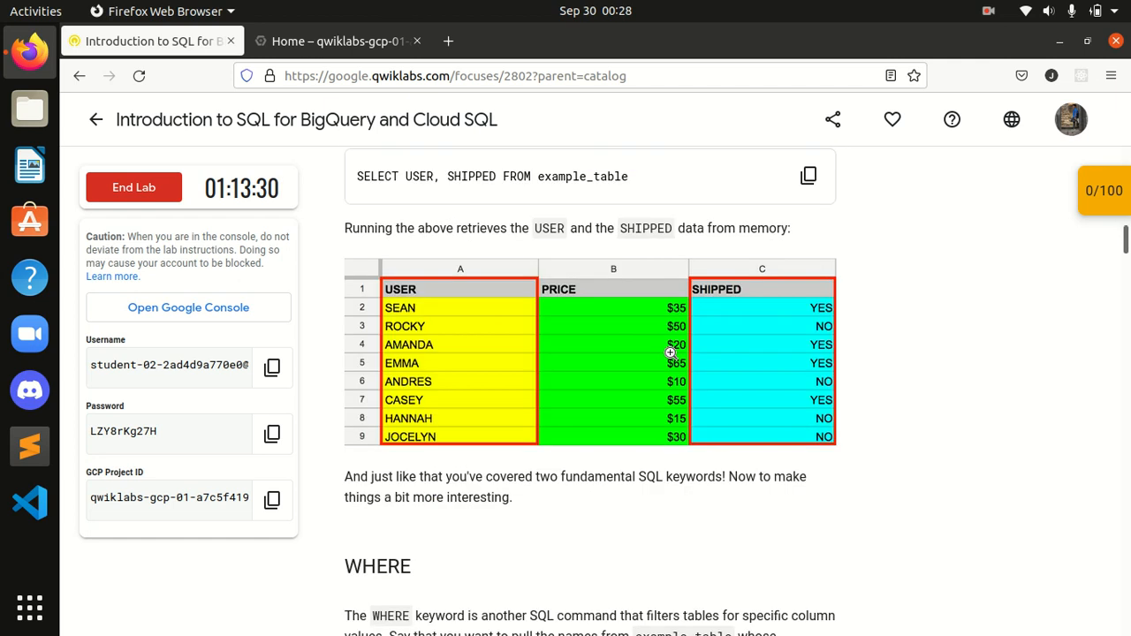
{"action": "scroll", "coordinate": [670, 358], "scroll_direction": "down", "scroll_amount": 15}
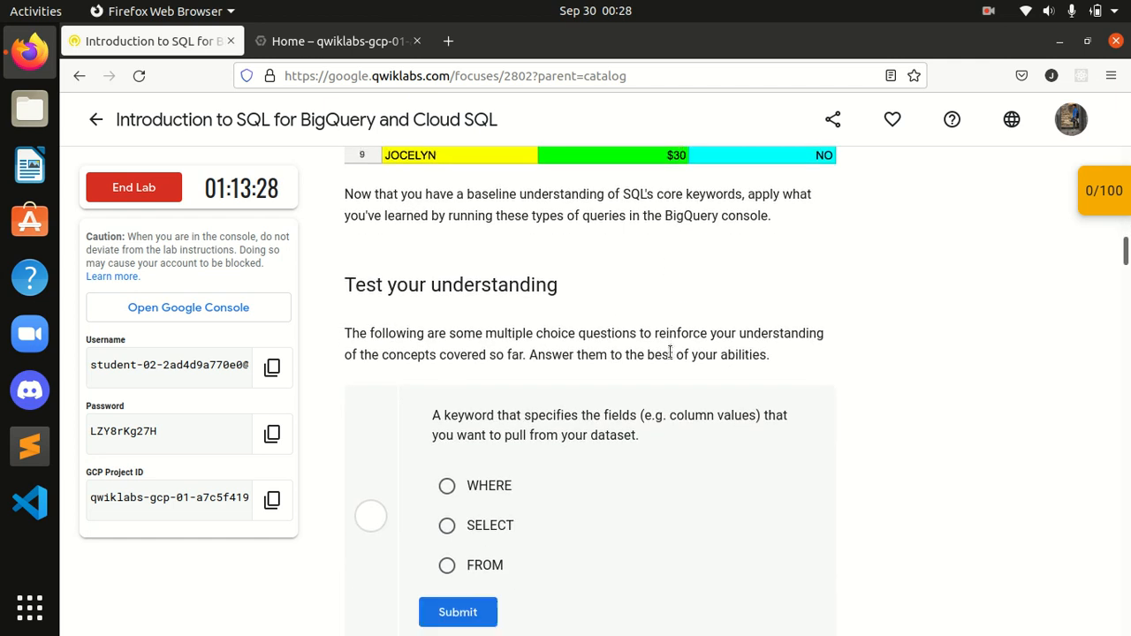
{"action": "scroll", "coordinate": [670, 358], "scroll_direction": "down", "scroll_amount": 12}
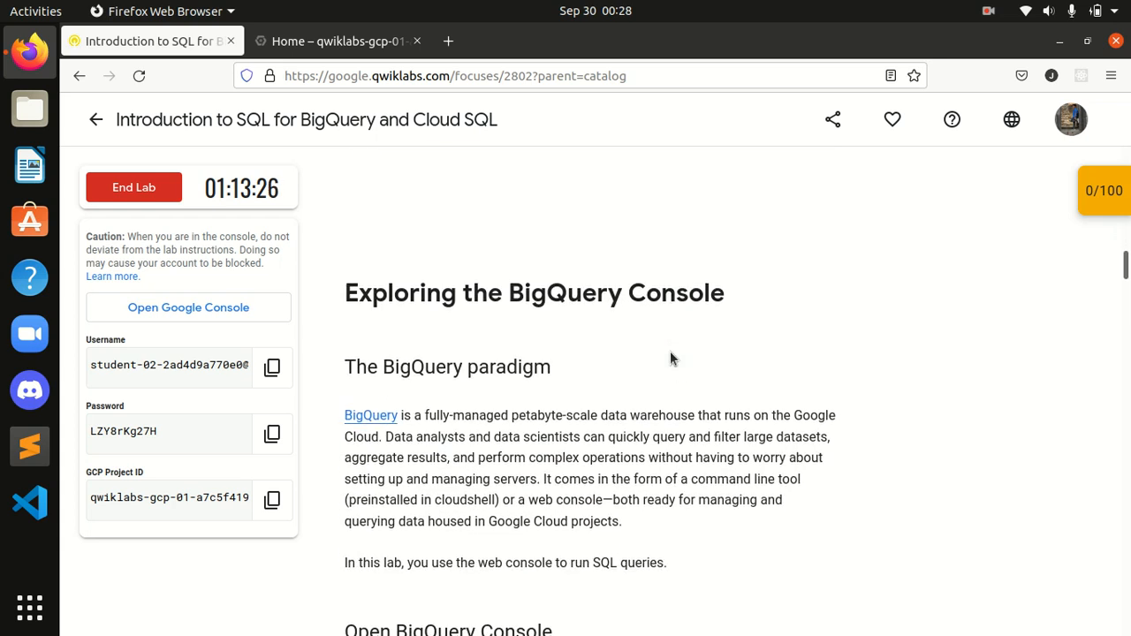
{"action": "scroll", "coordinate": [670, 357], "scroll_direction": "down", "scroll_amount": 1}
Step: Return to The Basics of SQL and read the Databases and Tables section with its User, Price and Shipped example table
{"action": "left_click_drag", "start_coordinate": [1125, 268], "coordinate": [1096, 196]}
{"action": "scroll", "coordinate": [741, 393], "scroll_direction": "down", "scroll_amount": 3}
{"action": "scroll", "coordinate": [743, 399], "scroll_direction": "down", "scroll_amount": 8}
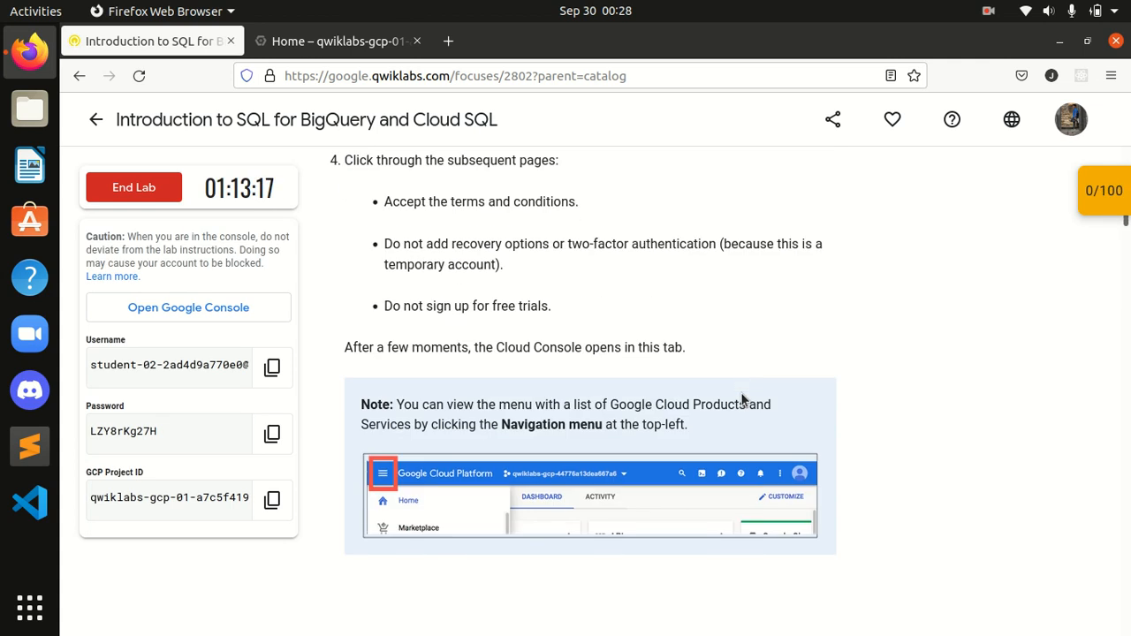
{"action": "scroll", "coordinate": [742, 399], "scroll_direction": "down", "scroll_amount": 3}
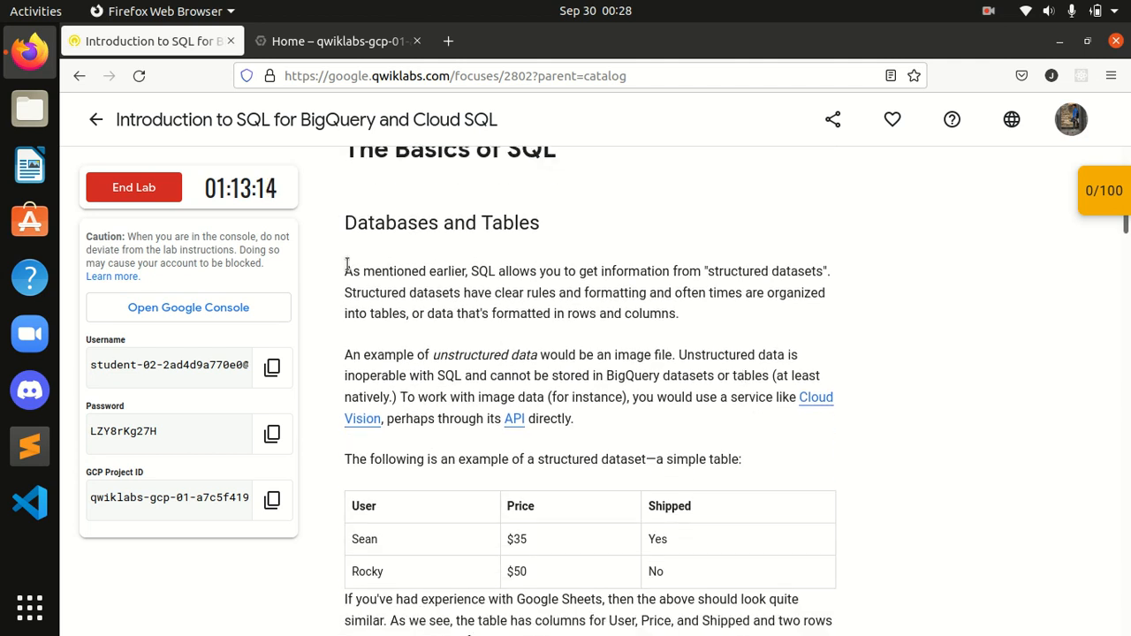
{"action": "left_click_drag", "start_coordinate": [344, 271], "coordinate": [548, 289]}
{"action": "left_click", "coordinate": [669, 304]}
{"action": "scroll", "coordinate": [507, 376], "scroll_direction": "down", "scroll_amount": 4}
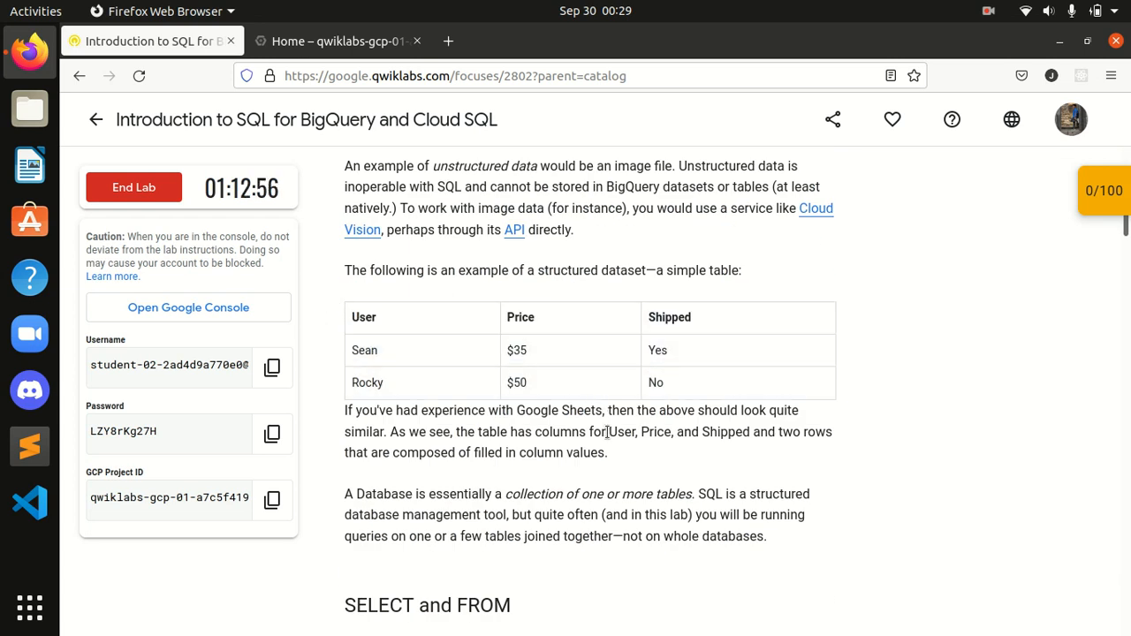
{"action": "scroll", "coordinate": [538, 439], "scroll_direction": "up", "scroll_amount": 2}
{"action": "scroll", "coordinate": [536, 442], "scroll_direction": "down", "scroll_amount": 2}
{"action": "scroll", "coordinate": [535, 442], "scroll_direction": "down", "scroll_amount": 4}
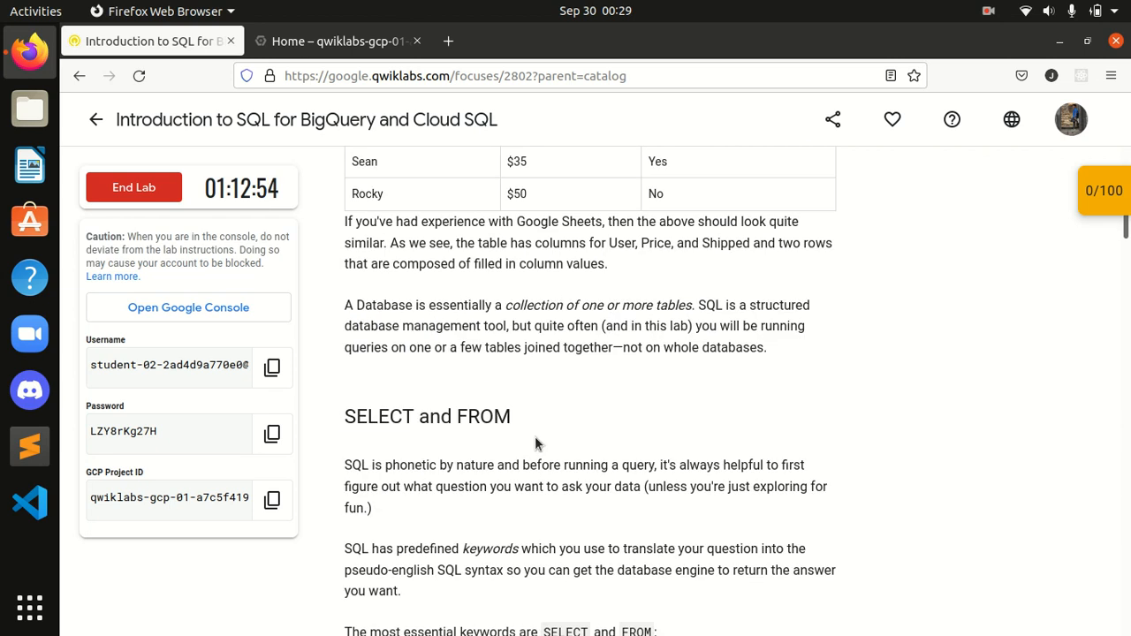
{"action": "scroll", "coordinate": [540, 432], "scroll_direction": "up", "scroll_amount": 4}
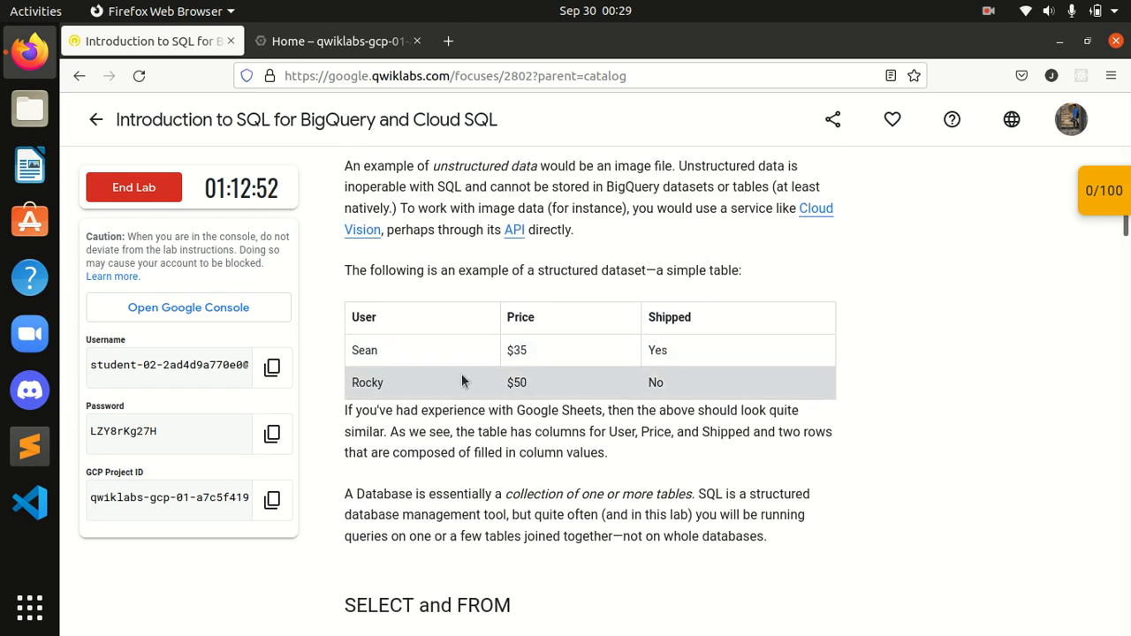
Step: Read the SELECT and FROM section to learn what each of the two keywords specifies in a query
{"action": "scroll", "coordinate": [543, 501], "scroll_direction": "down", "scroll_amount": 2}
{"action": "scroll", "coordinate": [542, 501], "scroll_direction": "down", "scroll_amount": 4}
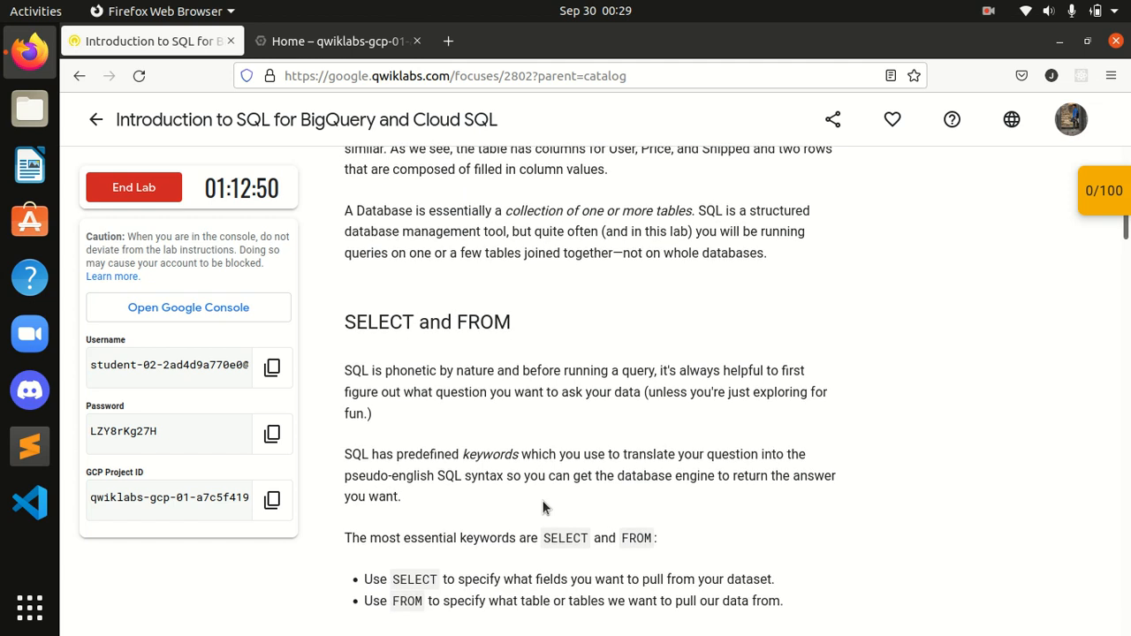
{"action": "scroll", "coordinate": [542, 506], "scroll_direction": "down", "scroll_amount": 2}
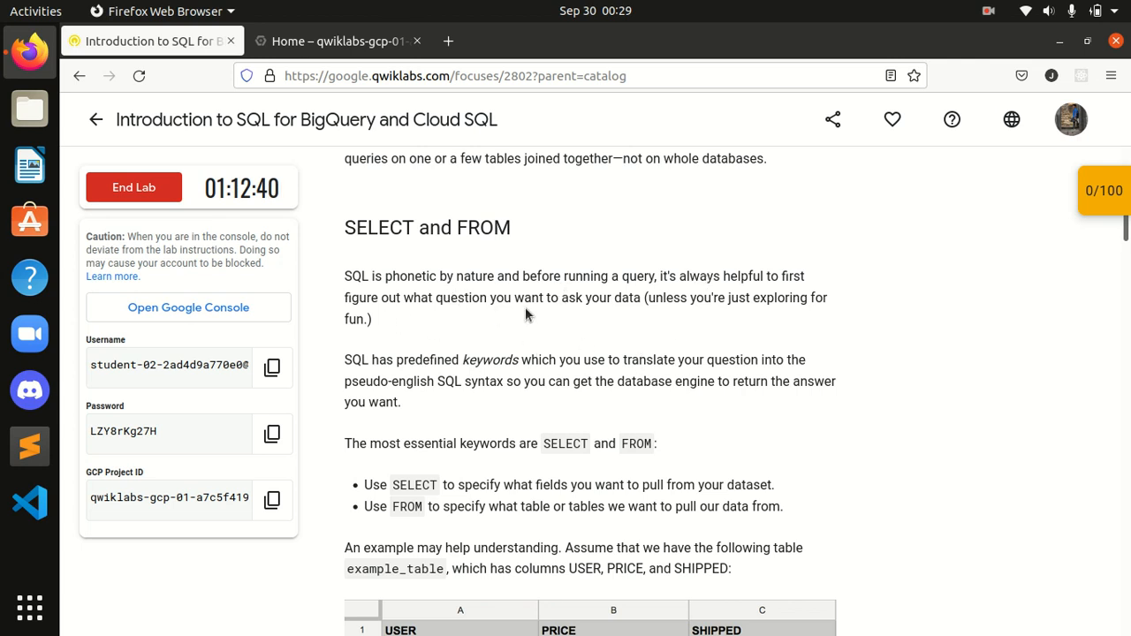
{"action": "scroll", "coordinate": [584, 311], "scroll_direction": "down", "scroll_amount": 2}
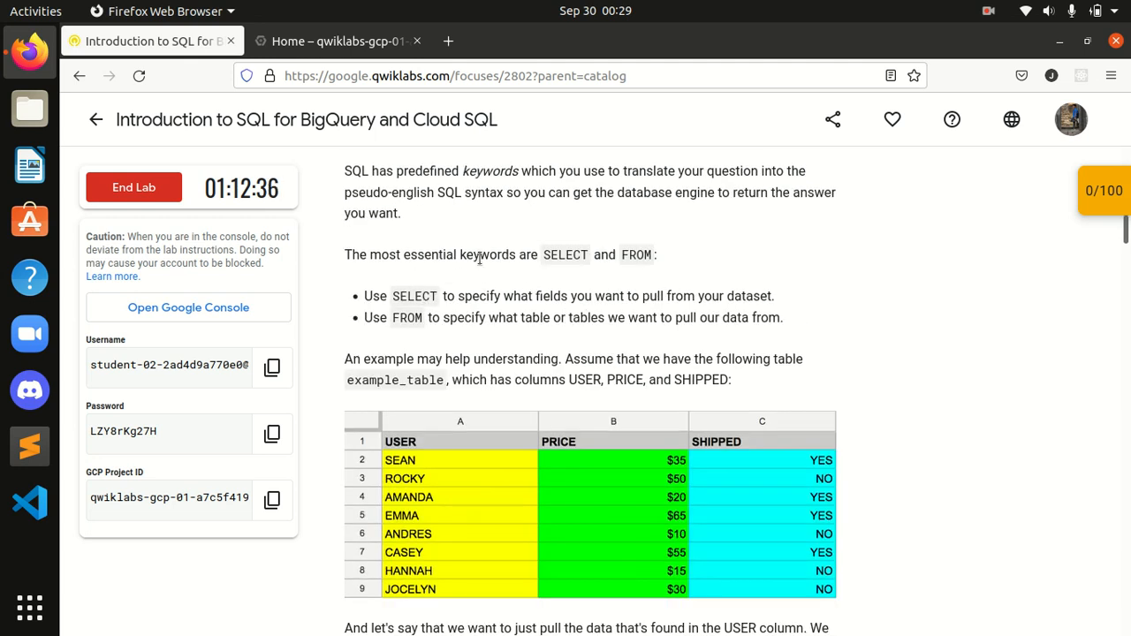
{"action": "left_click_drag", "start_coordinate": [551, 256], "coordinate": [647, 260]}
{"action": "scroll", "coordinate": [554, 311], "scroll_direction": "down", "scroll_amount": 1}
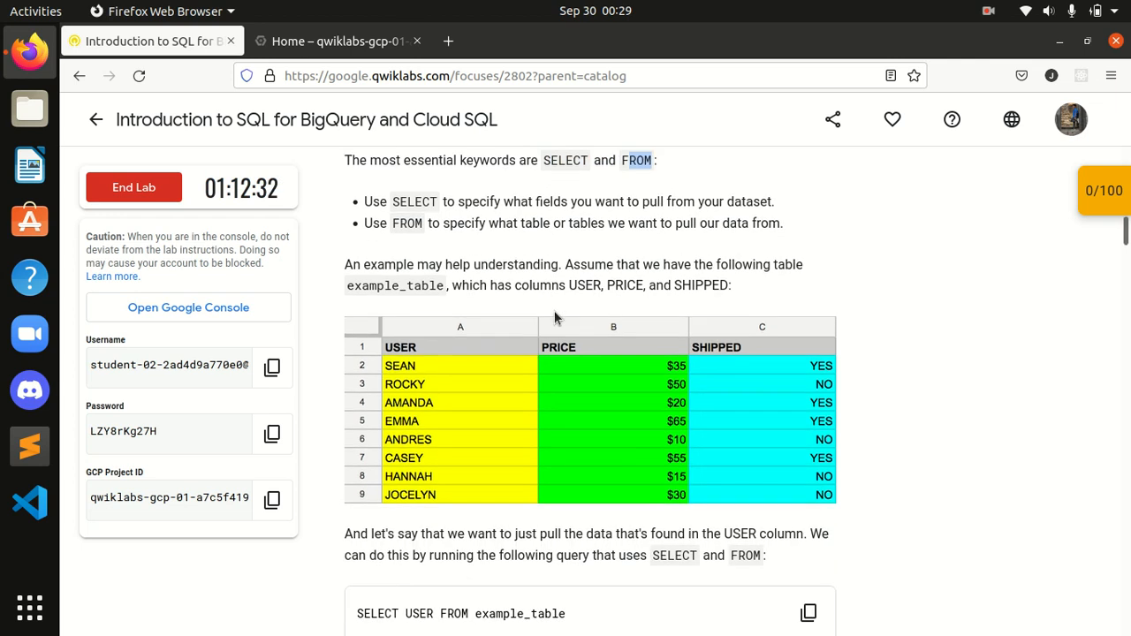
{"action": "left_click_drag", "start_coordinate": [399, 209], "coordinate": [429, 209]}
{"action": "left_click", "coordinate": [487, 213]}
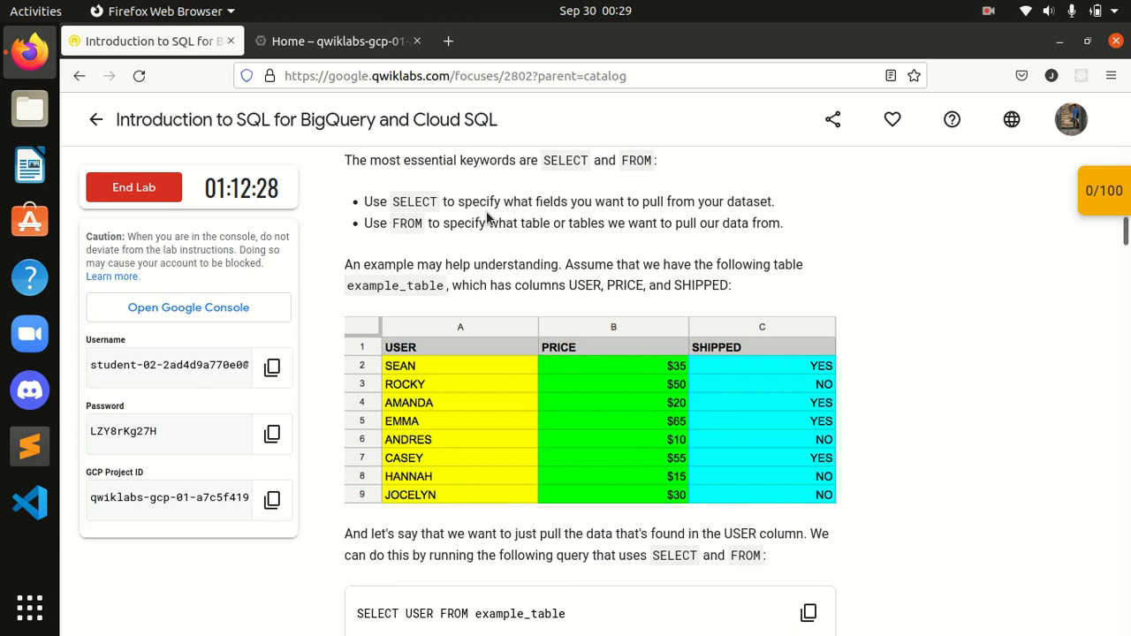
{"action": "left_click_drag", "start_coordinate": [392, 225], "coordinate": [430, 226]}
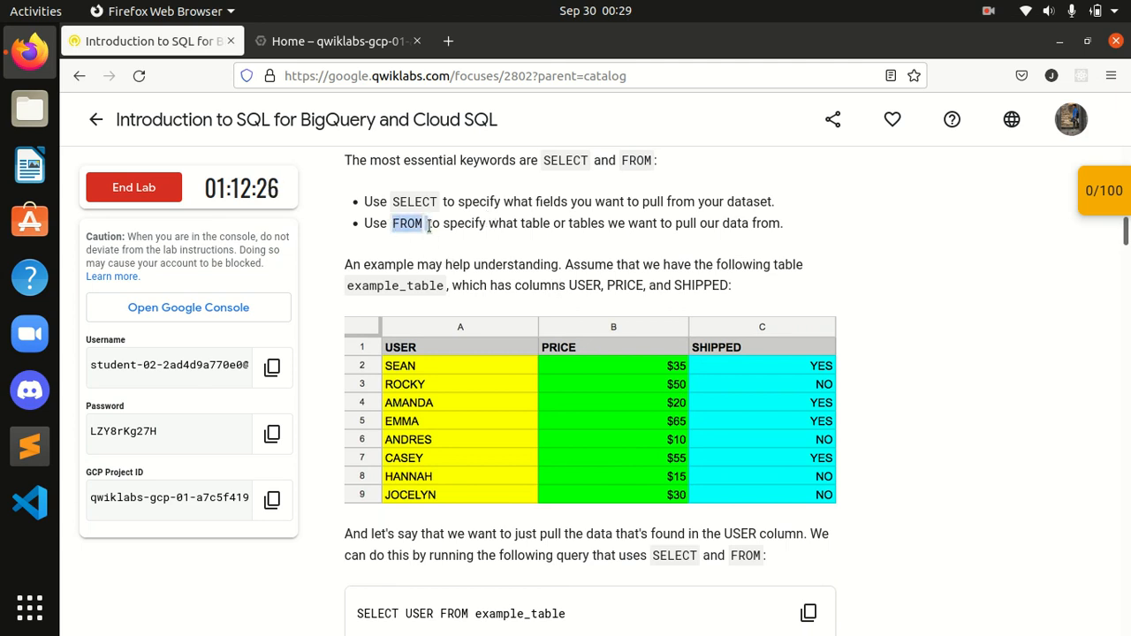
{"action": "left_click", "coordinate": [501, 228]}
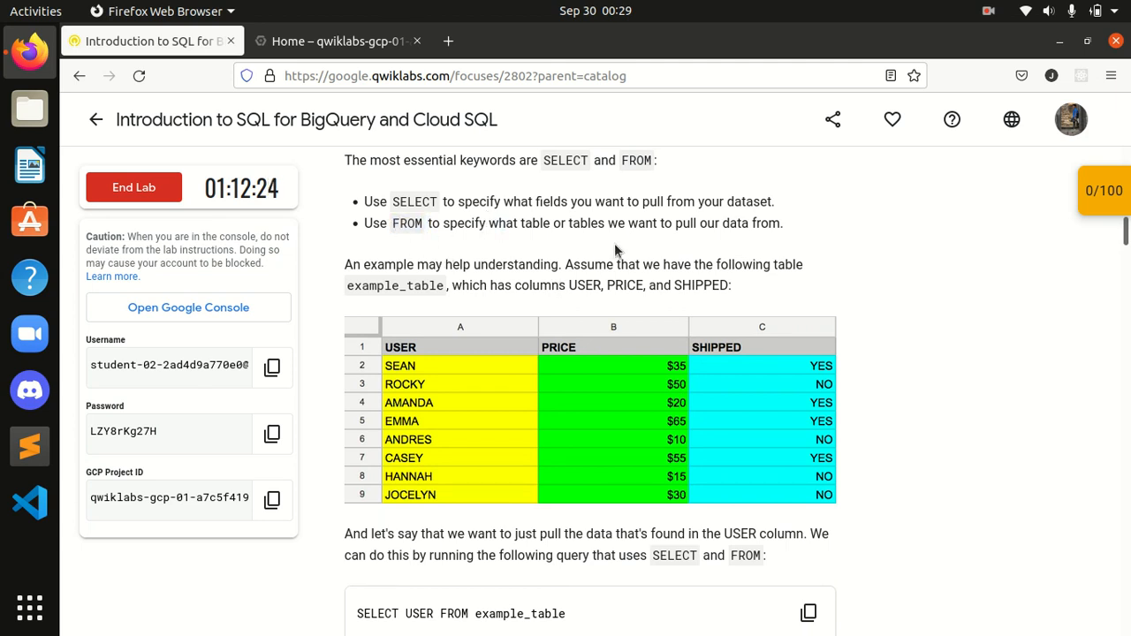
Step: Examine example_table's columns and the sample query SELECT USER FROM example_table
{"action": "scroll", "coordinate": [651, 241], "scroll_direction": "down", "scroll_amount": 2}
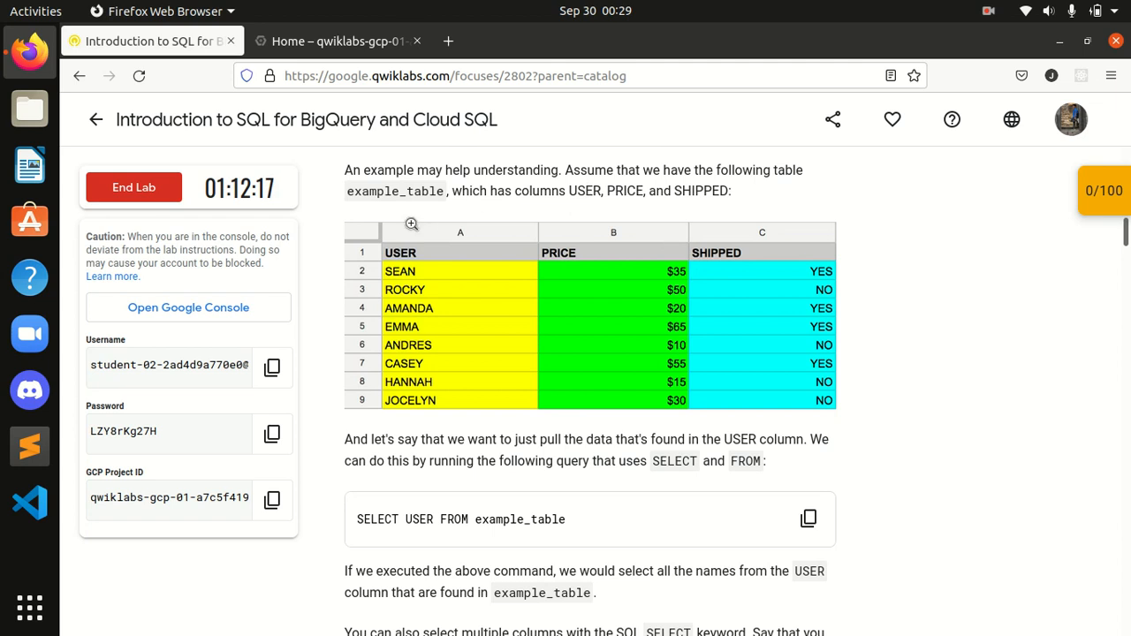
{"action": "double_click", "coordinate": [378, 191]}
{"action": "left_click_drag", "start_coordinate": [482, 190], "coordinate": [655, 190]}
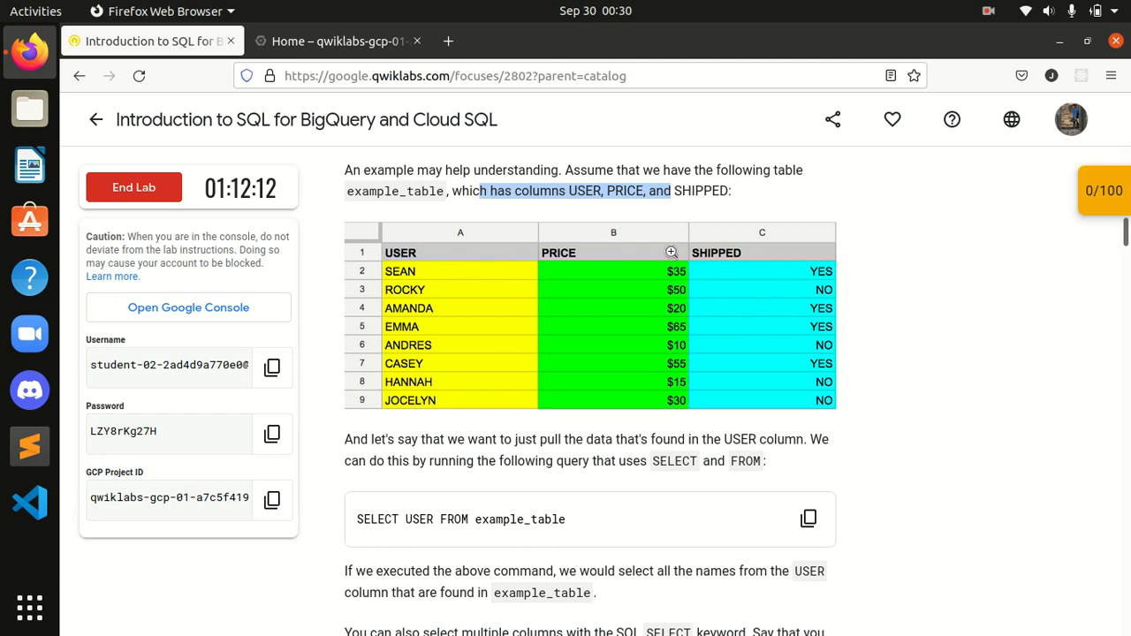
{"action": "left_click", "coordinate": [994, 378]}
{"action": "scroll", "coordinate": [981, 384], "scroll_direction": "down", "scroll_amount": 2}
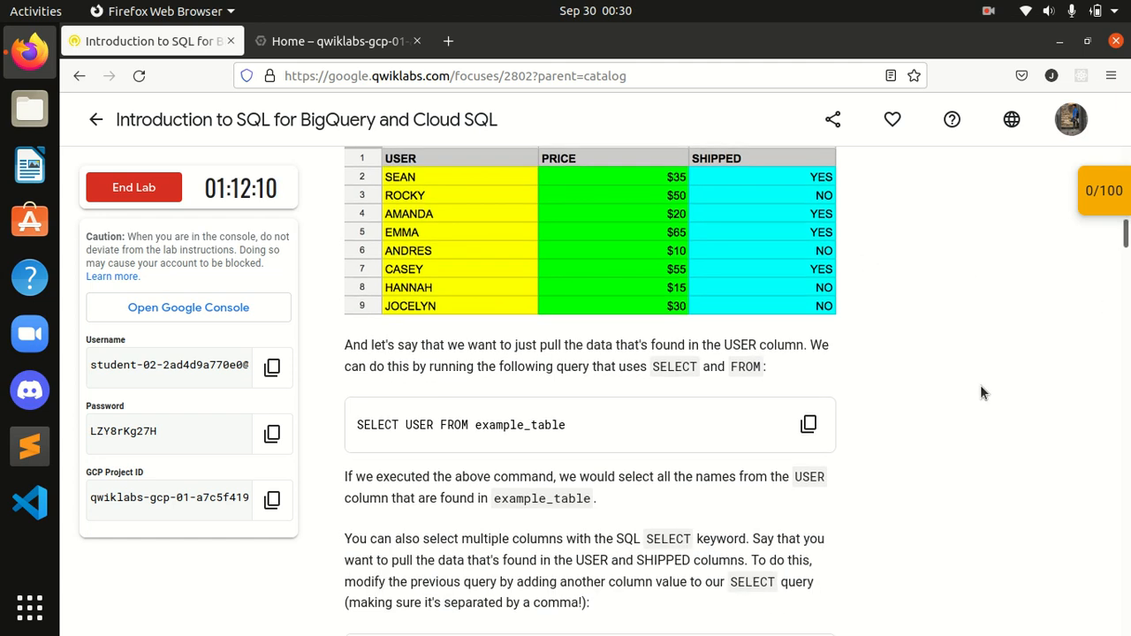
{"action": "scroll", "coordinate": [980, 385], "scroll_direction": "down", "scroll_amount": 2}
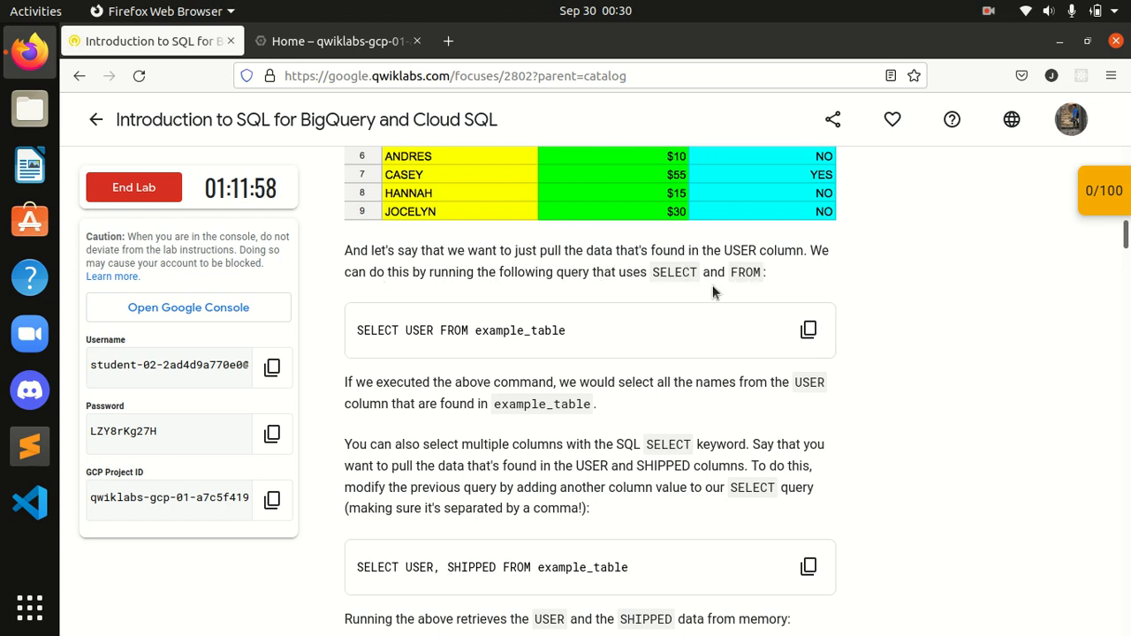
{"action": "left_click_drag", "start_coordinate": [360, 329], "coordinate": [568, 323]}
{"action": "left_click", "coordinate": [572, 336]}
{"action": "double_click", "coordinate": [572, 336]}
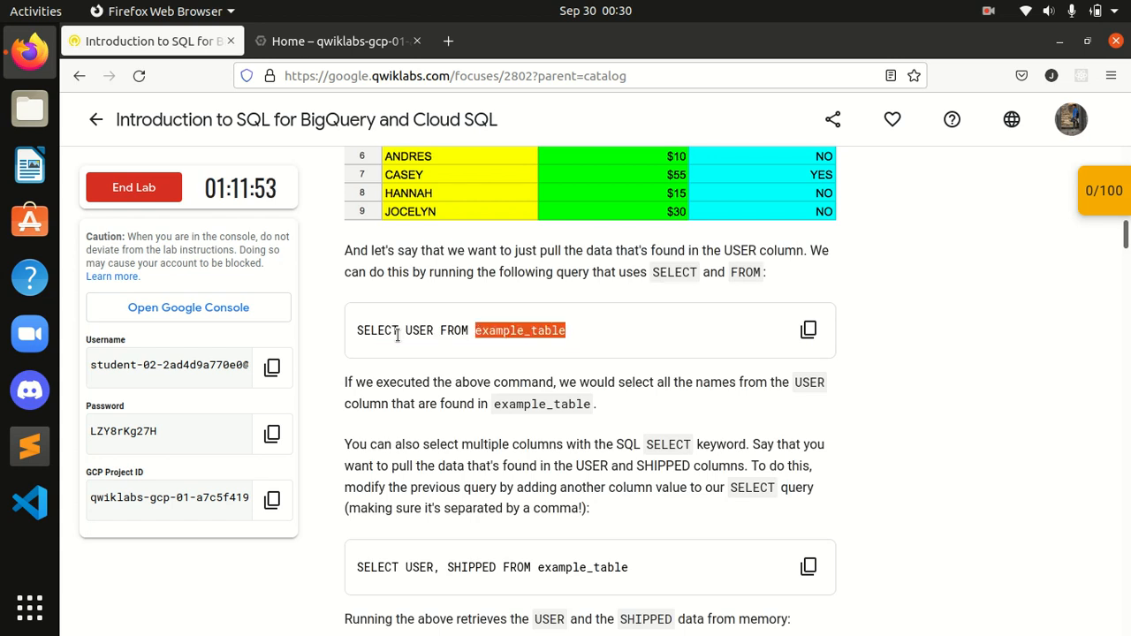
{"action": "left_click", "coordinate": [402, 330]}
{"action": "scroll", "coordinate": [872, 386], "scroll_direction": "down", "scroll_amount": 2}
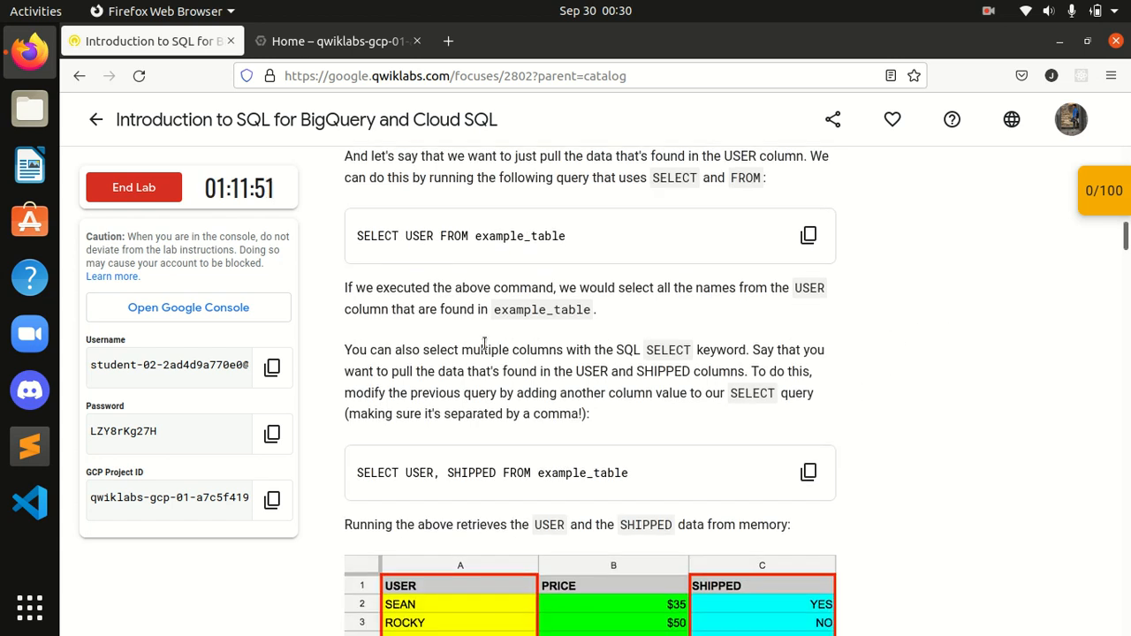
Step: Read how the sample queries select the USER and SHIPPED columns together and filter rows with WHERE
{"action": "scroll", "coordinate": [509, 347], "scroll_direction": "down", "scroll_amount": 4}
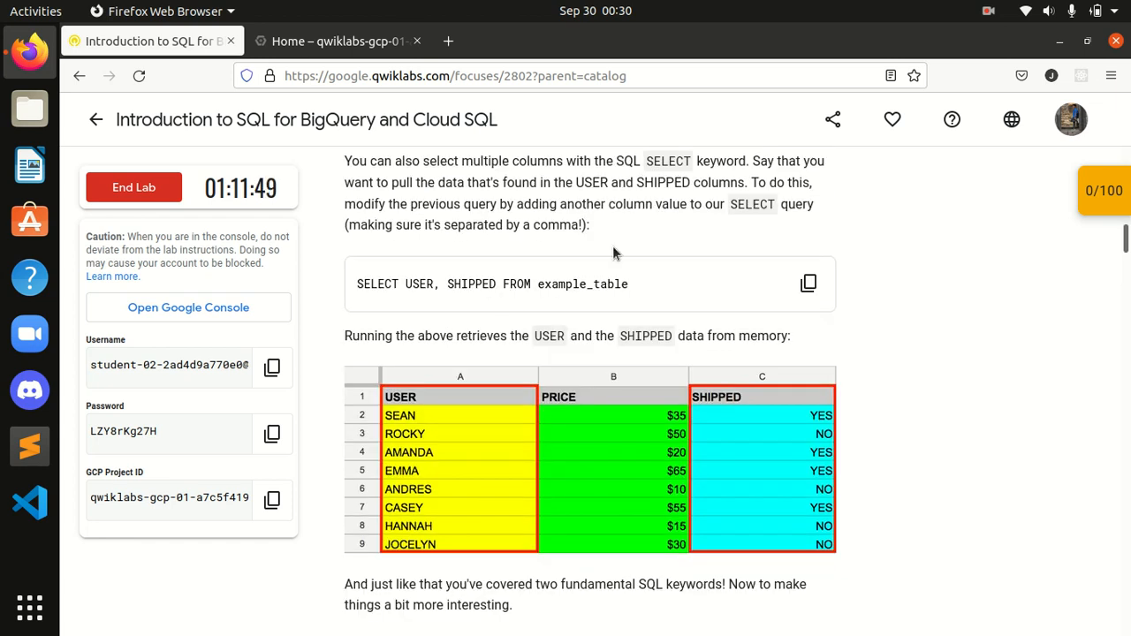
{"action": "scroll", "coordinate": [612, 246], "scroll_direction": "up", "scroll_amount": 4}
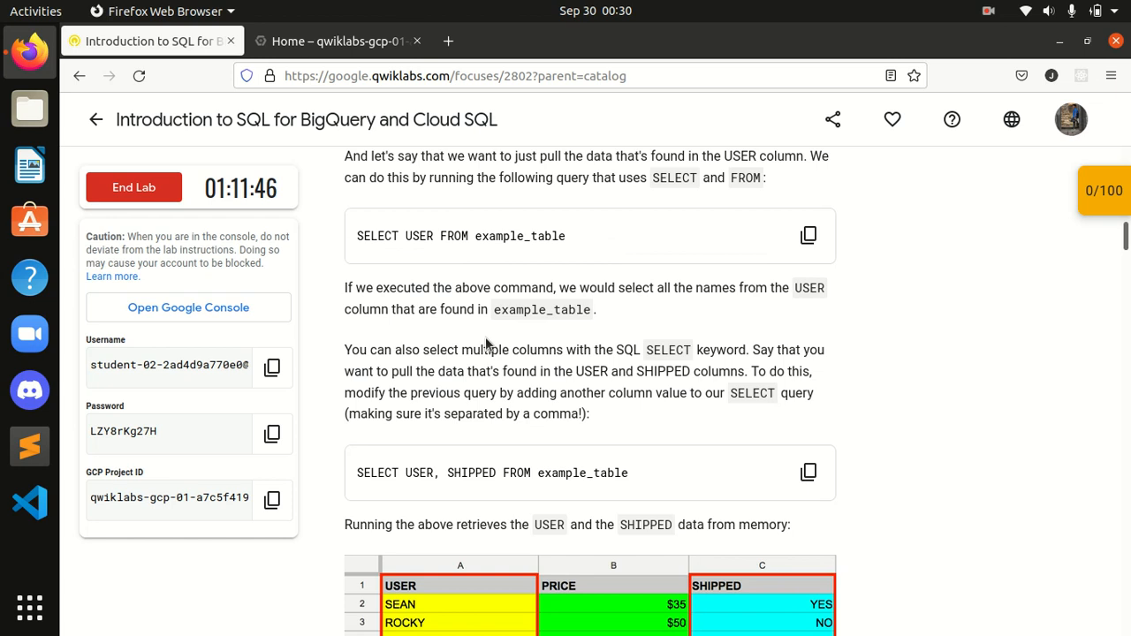
{"action": "scroll", "coordinate": [485, 341], "scroll_direction": "down", "scroll_amount": 2}
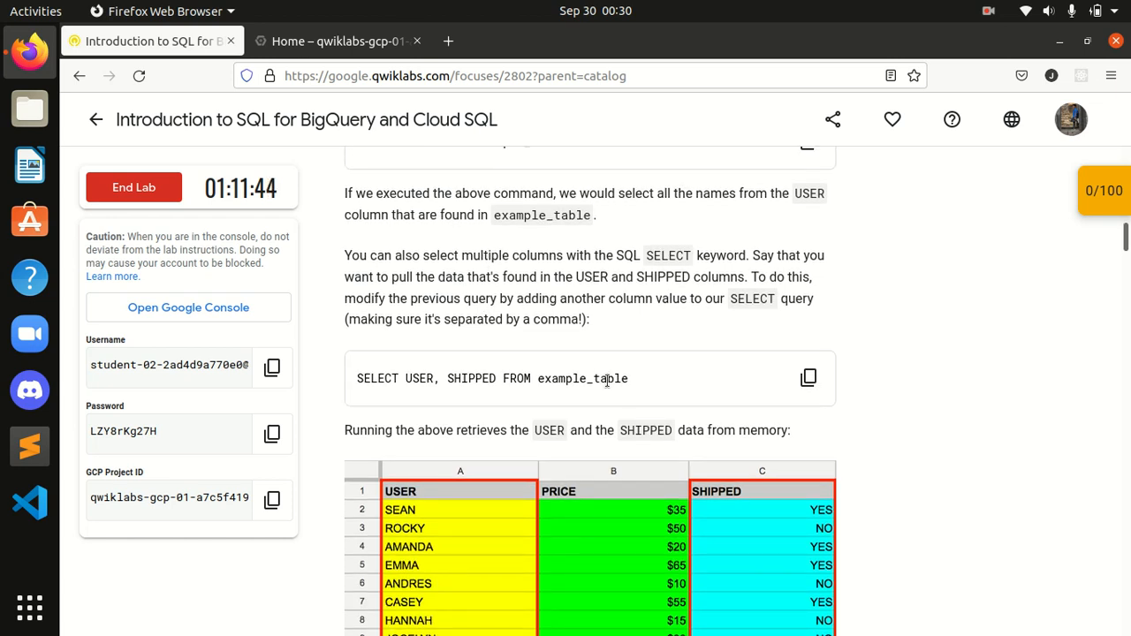
{"action": "scroll", "coordinate": [619, 366], "scroll_direction": "down", "scroll_amount": 4}
{"action": "scroll", "coordinate": [648, 392], "scroll_direction": "up", "scroll_amount": 2}
{"action": "scroll", "coordinate": [647, 393], "scroll_direction": "down", "scroll_amount": 4}
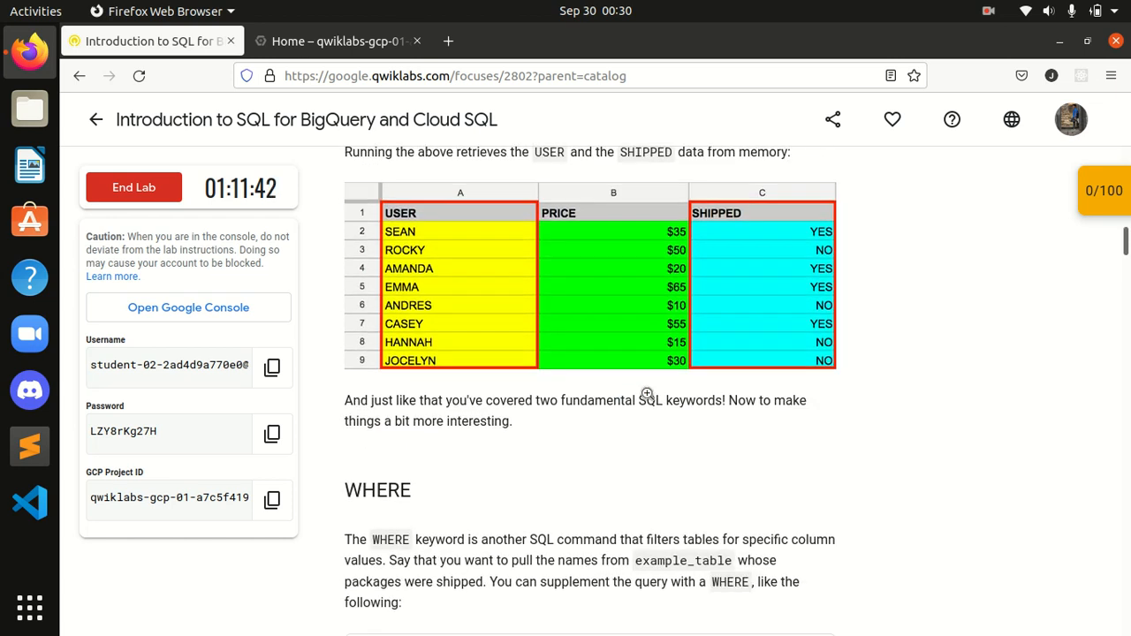
{"action": "scroll", "coordinate": [647, 392], "scroll_direction": "down", "scroll_amount": 4}
{"action": "scroll", "coordinate": [586, 354], "scroll_direction": "down", "scroll_amount": 12}
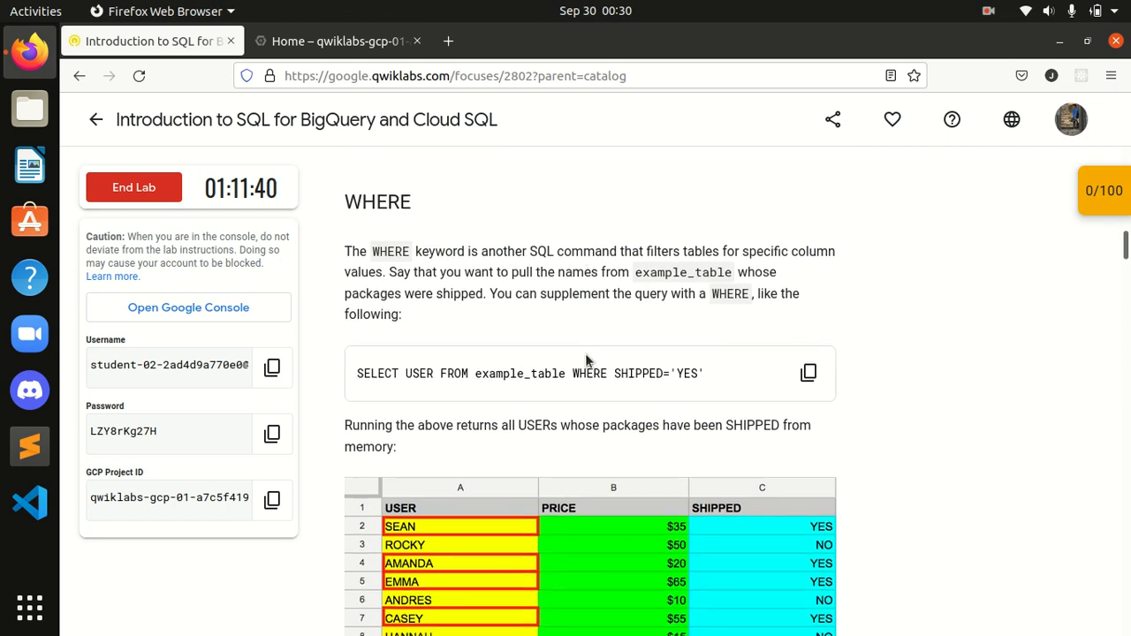
Step: Submit SELECT as the keyword that specifies fields and FROM as the one that specifies tables in the Test your understanding questions
{"action": "scroll", "coordinate": [616, 355], "scroll_direction": "down", "scroll_amount": 4}
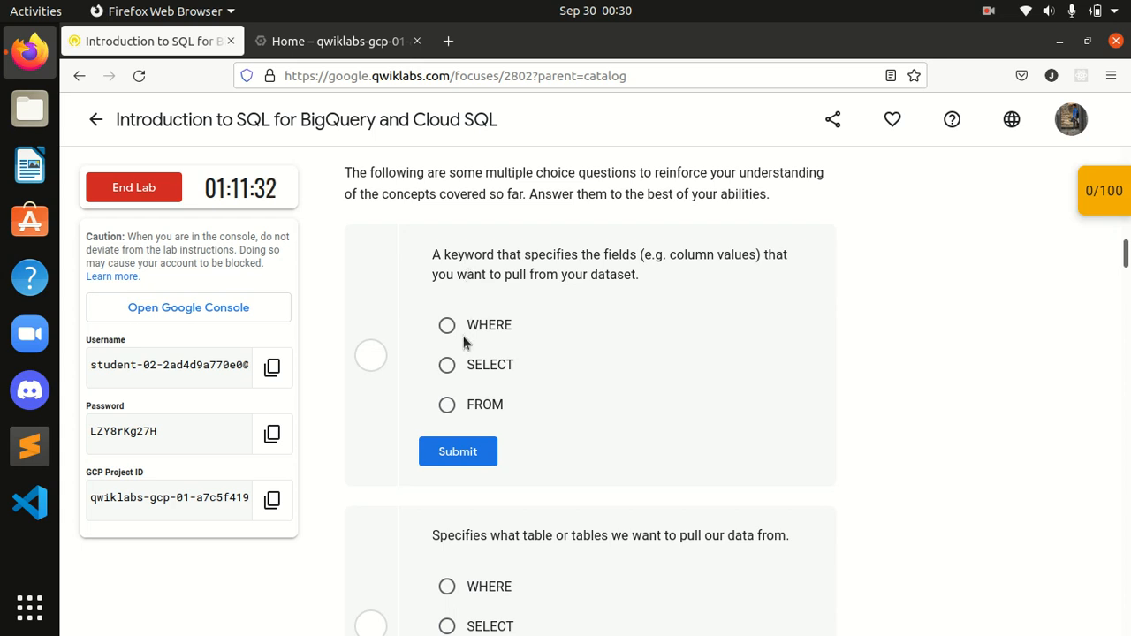
{"action": "left_click", "coordinate": [447, 365]}
{"action": "left_click", "coordinate": [458, 459]}
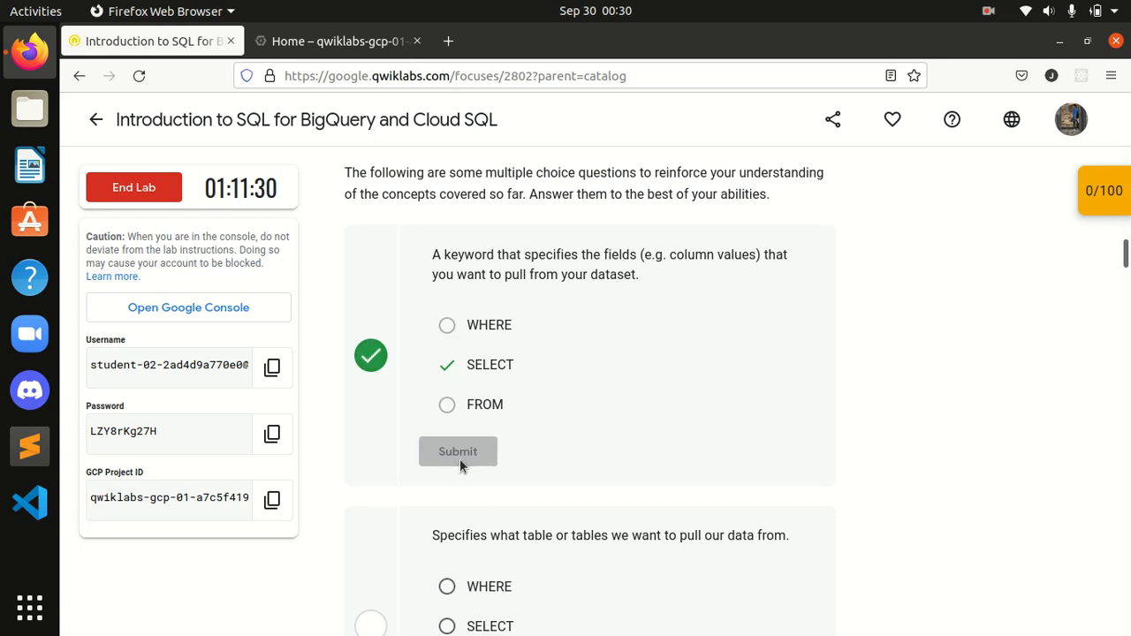
{"action": "scroll", "coordinate": [484, 455], "scroll_direction": "down", "scroll_amount": 2}
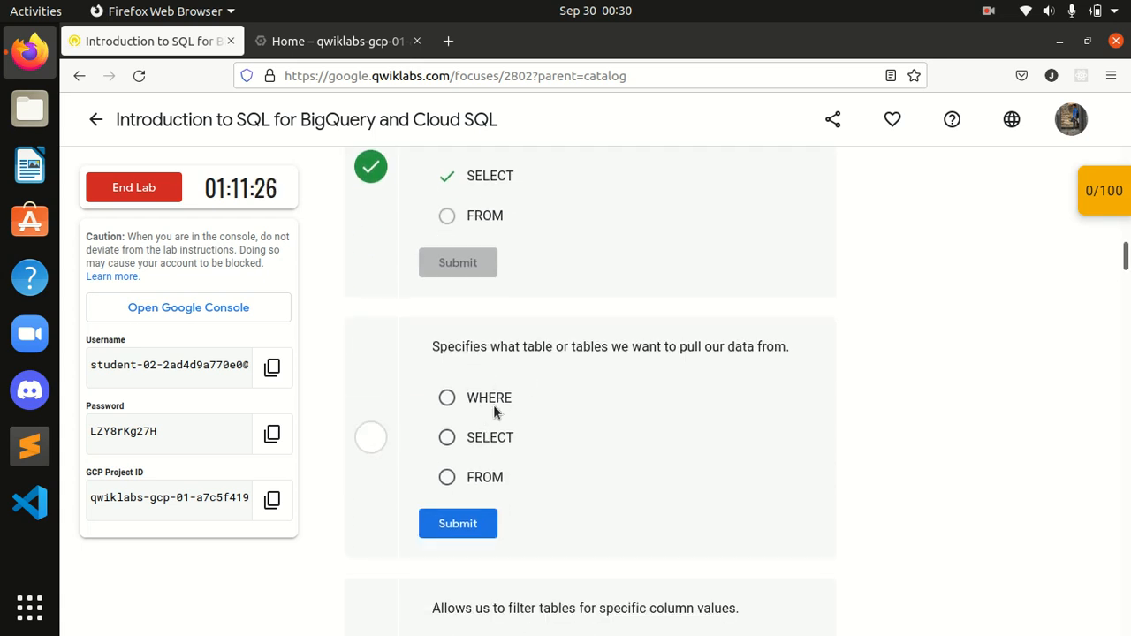
{"action": "left_click", "coordinate": [447, 477]}
{"action": "left_click", "coordinate": [458, 523]}
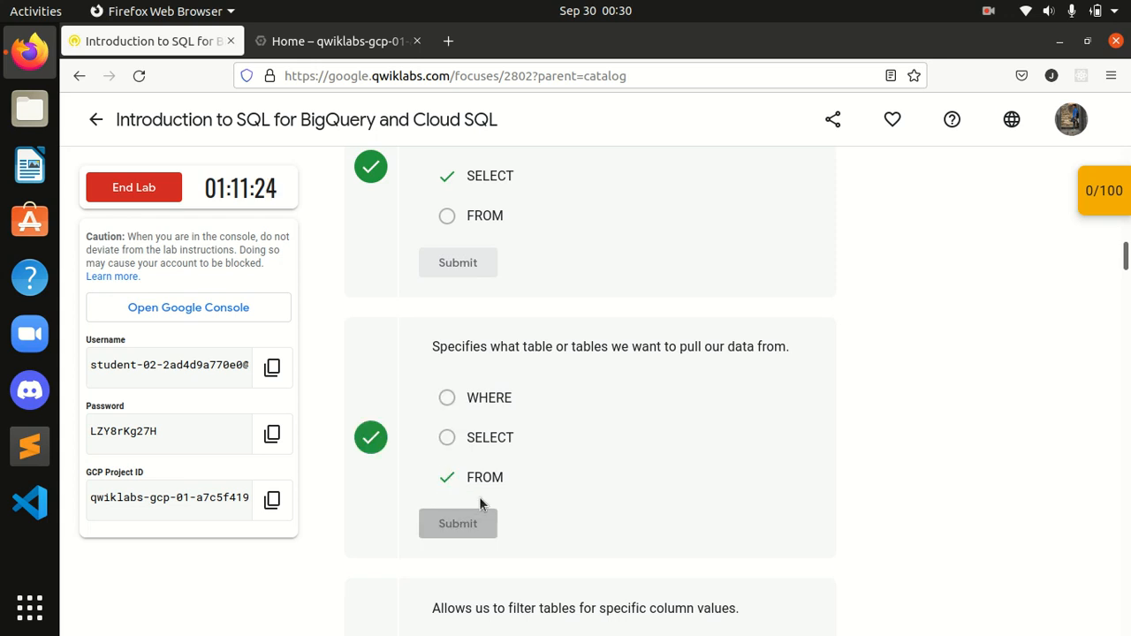
Step: Submit WHERE as the answer to the question about filtering tables for specific column values
{"action": "scroll", "coordinate": [514, 478], "scroll_direction": "down", "scroll_amount": 2}
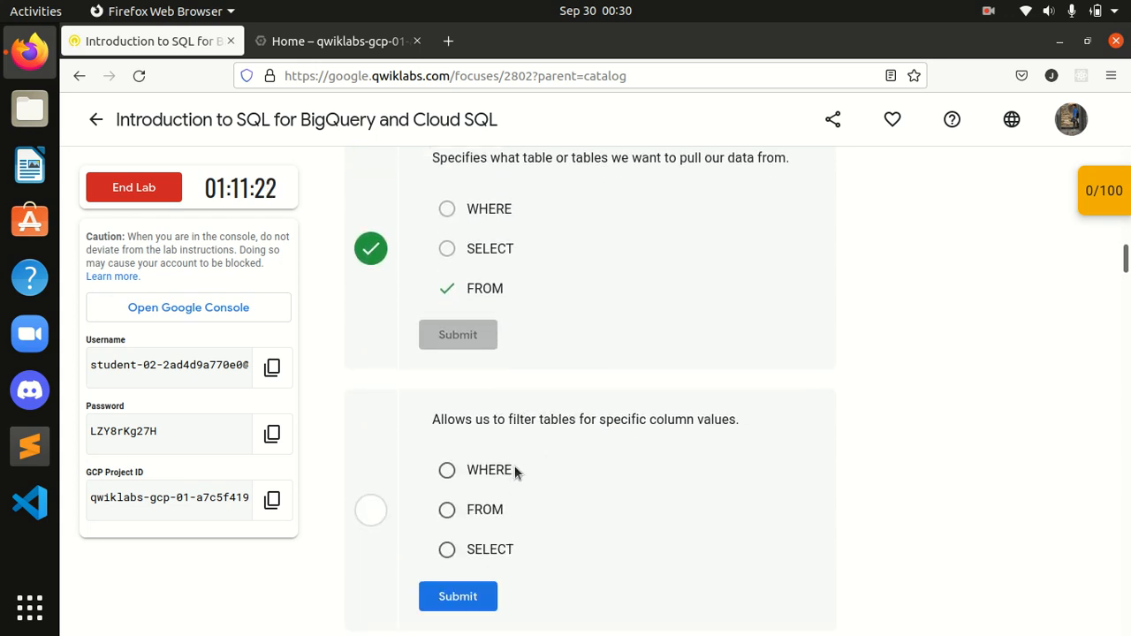
{"action": "left_click", "coordinate": [465, 470]}
{"action": "left_click", "coordinate": [469, 600]}
Step: Go on to Exploring the BigQuery Console and display the lab's scored checkpoints
{"action": "scroll", "coordinate": [554, 547], "scroll_direction": "down", "scroll_amount": 2}
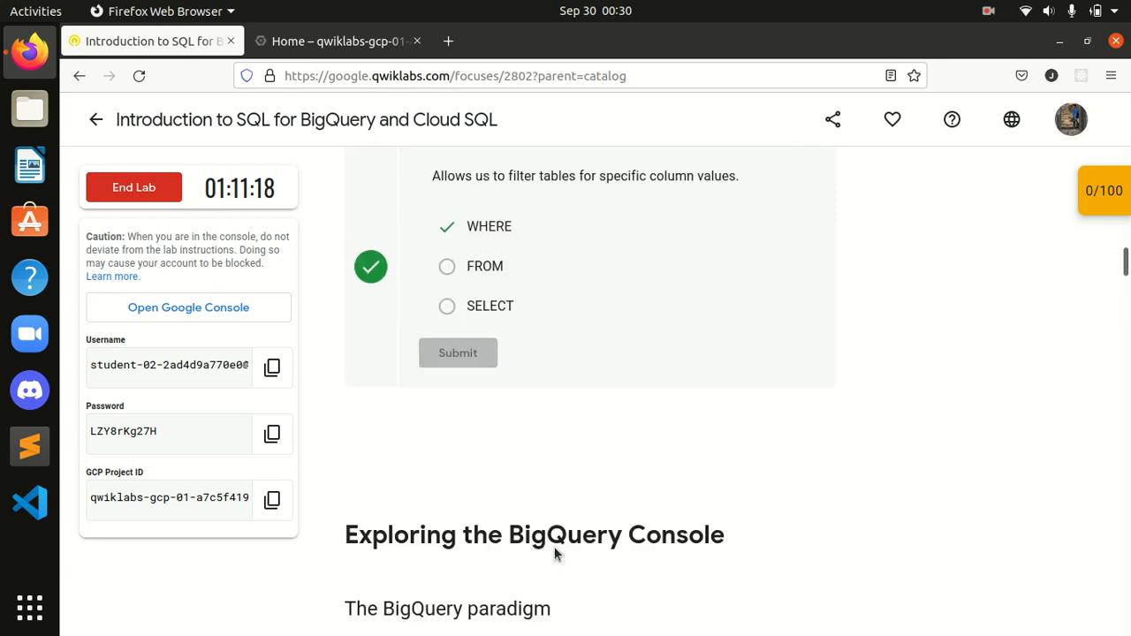
{"action": "scroll", "coordinate": [555, 546], "scroll_direction": "down", "scroll_amount": 4}
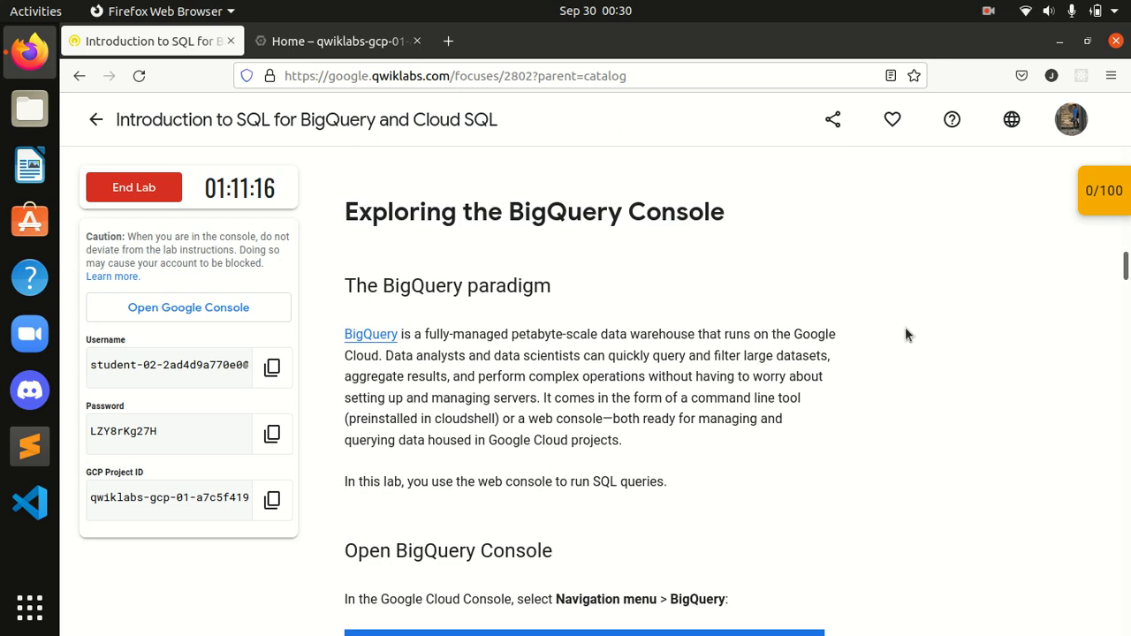
{"action": "left_click", "coordinate": [1105, 194]}
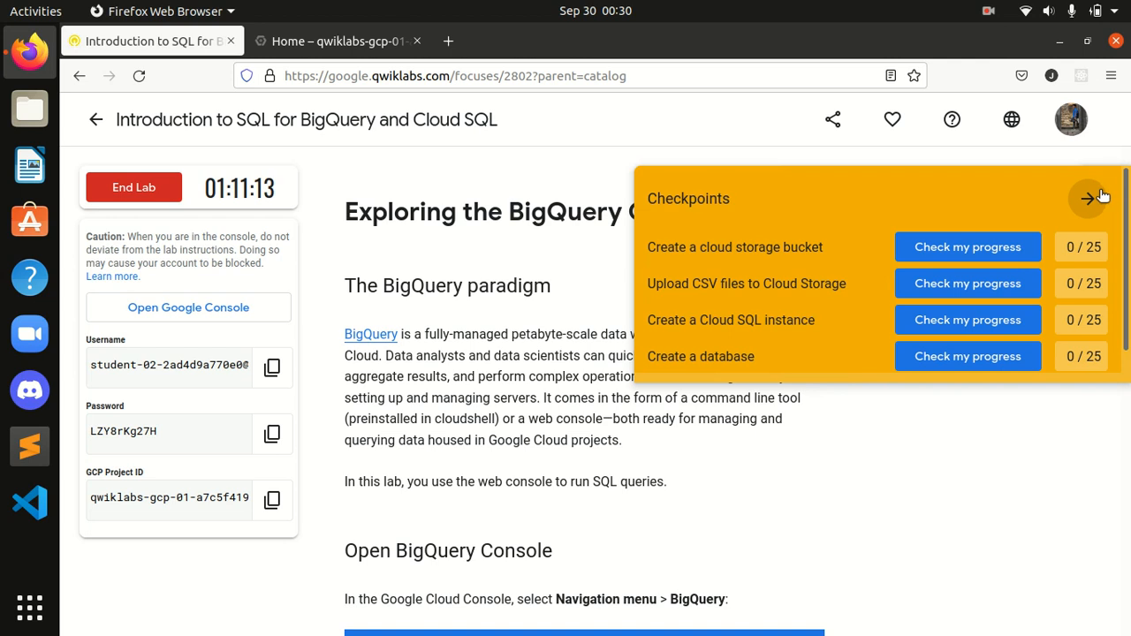
Step: Close the checkpoints list and read the lab's instructions for opening the BigQuery console
{"action": "left_click", "coordinate": [1102, 197]}
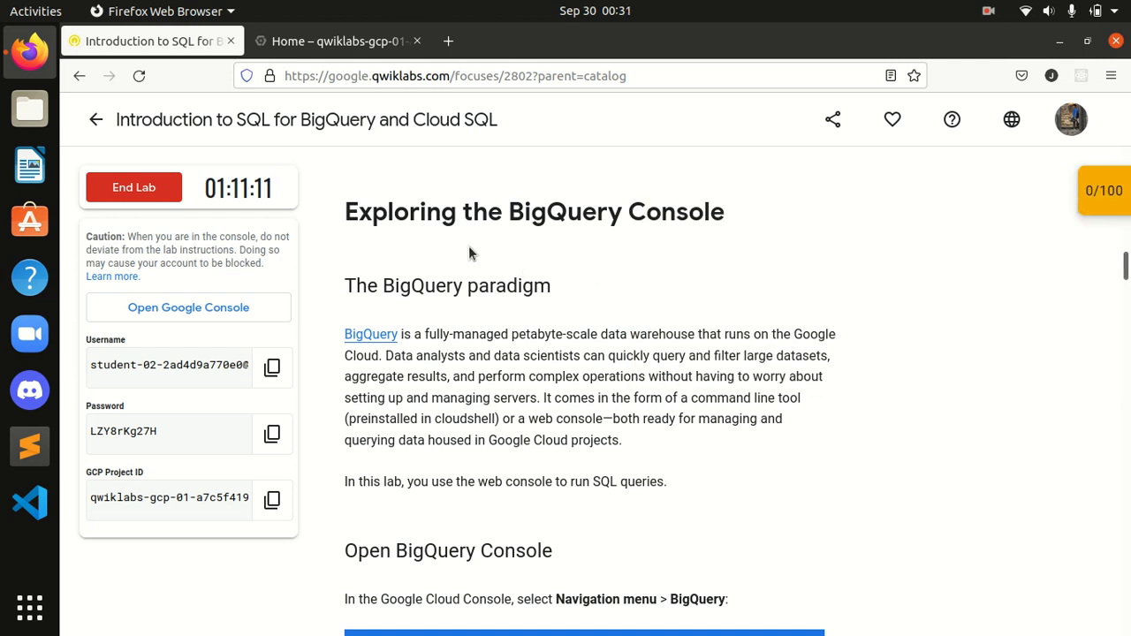
{"action": "scroll", "coordinate": [482, 316], "scroll_direction": "down", "scroll_amount": 1}
{"action": "scroll", "coordinate": [481, 317], "scroll_direction": "up", "scroll_amount": 1}
{"action": "scroll", "coordinate": [483, 320], "scroll_direction": "down", "scroll_amount": 2}
{"action": "scroll", "coordinate": [482, 323], "scroll_direction": "down", "scroll_amount": 2}
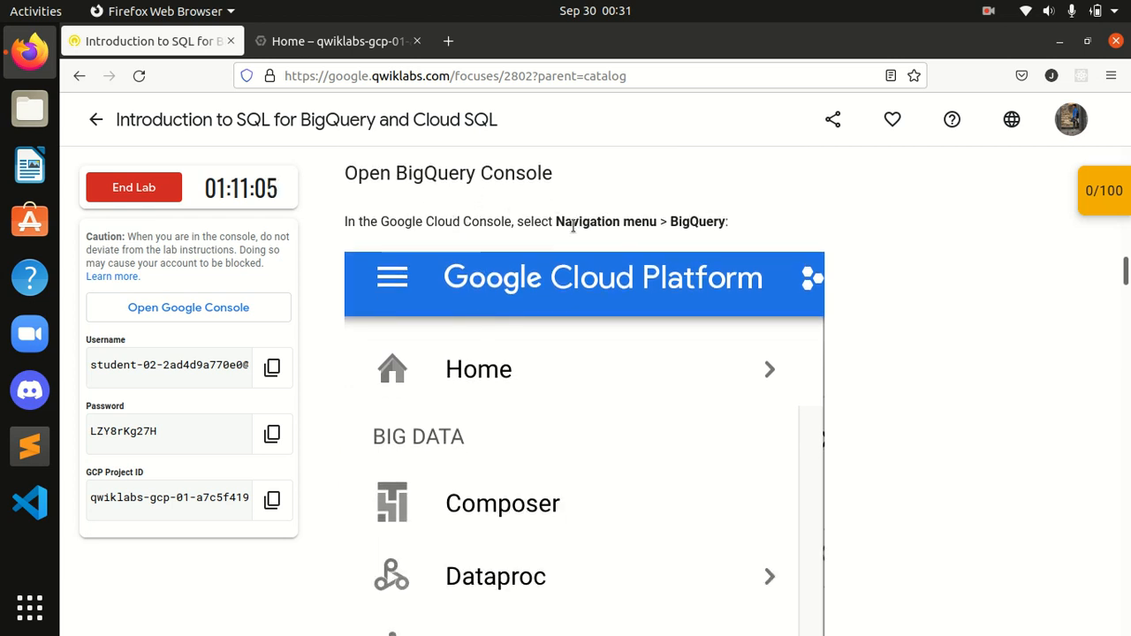
{"action": "left_click_drag", "start_coordinate": [598, 218], "coordinate": [727, 221]}
{"action": "left_click", "coordinate": [747, 202]}
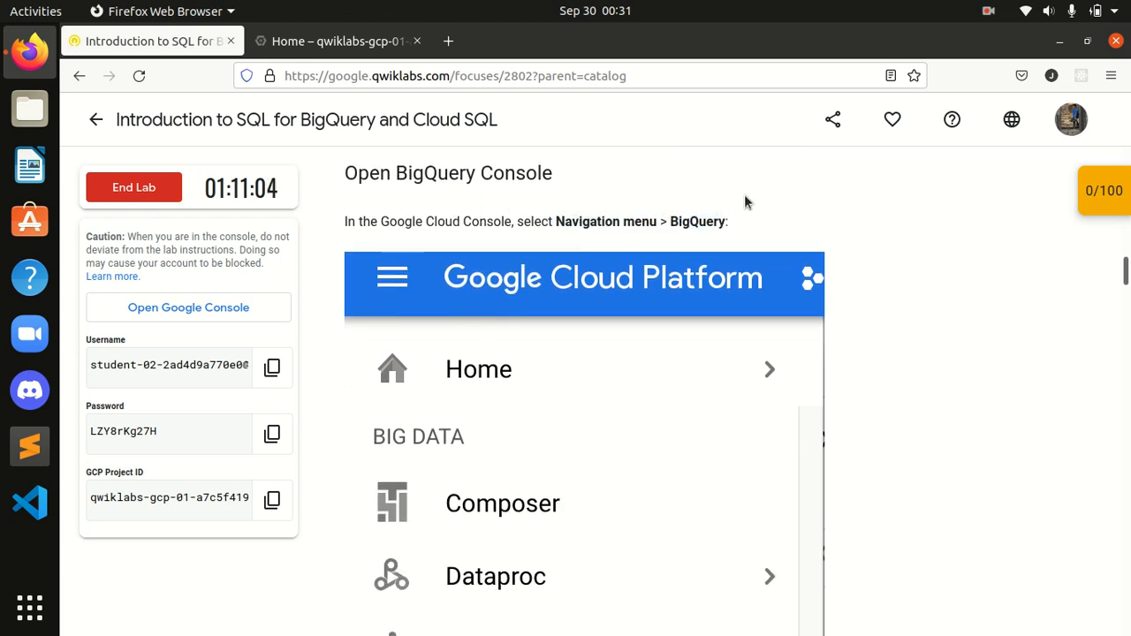
Step: Switch to the Google Cloud console, open BigQuery from the Big Data services, and dismiss its welcome message
{"action": "left_click", "coordinate": [353, 49]}
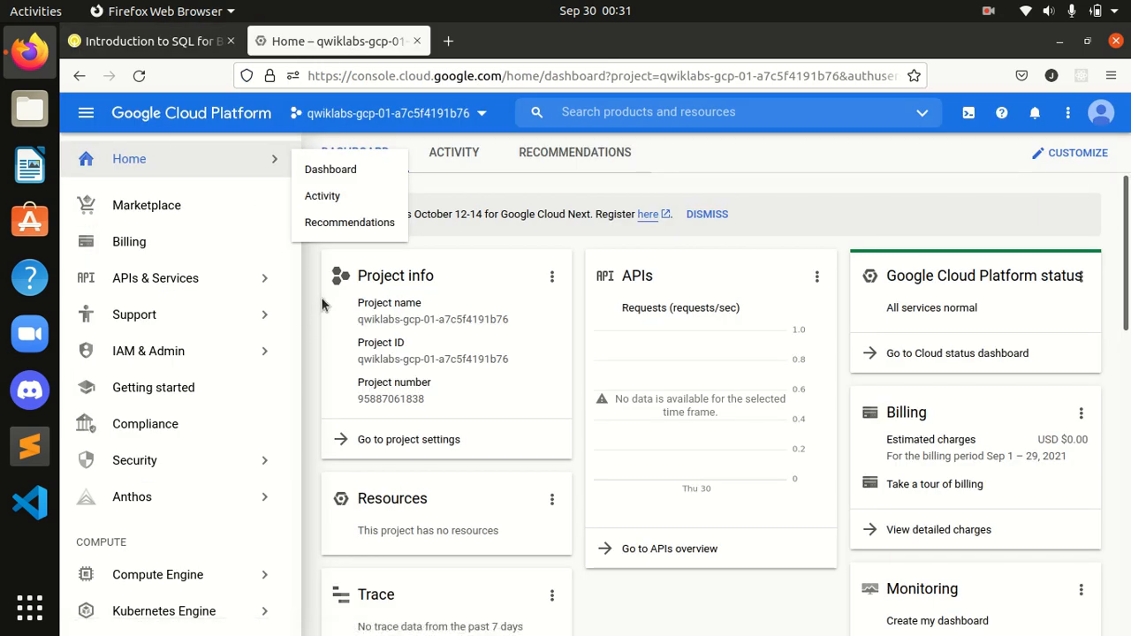
{"action": "left_click_drag", "start_coordinate": [295, 219], "coordinate": [299, 497]}
{"action": "mouse_move", "coordinate": [175, 460]}
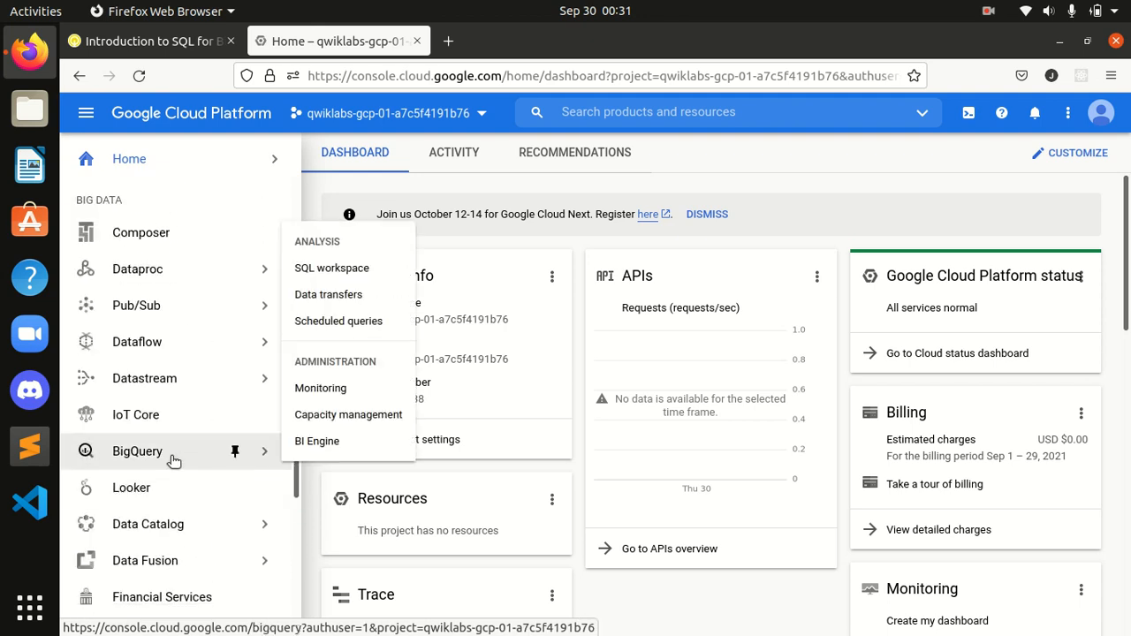
{"action": "left_click", "coordinate": [148, 462]}
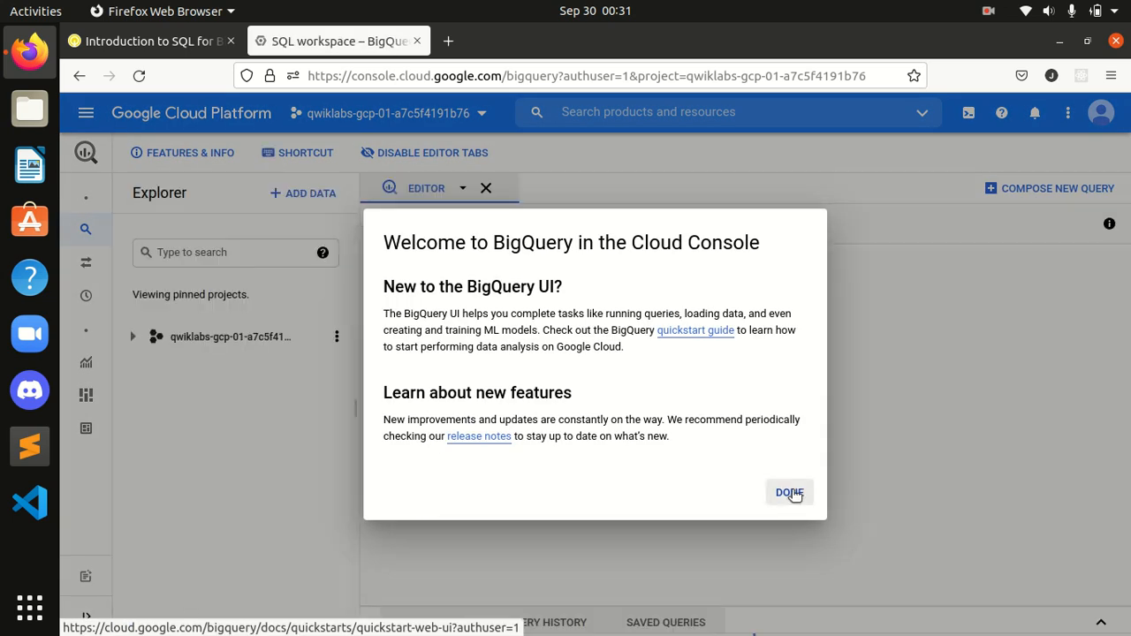
{"action": "left_click", "coordinate": [792, 493]}
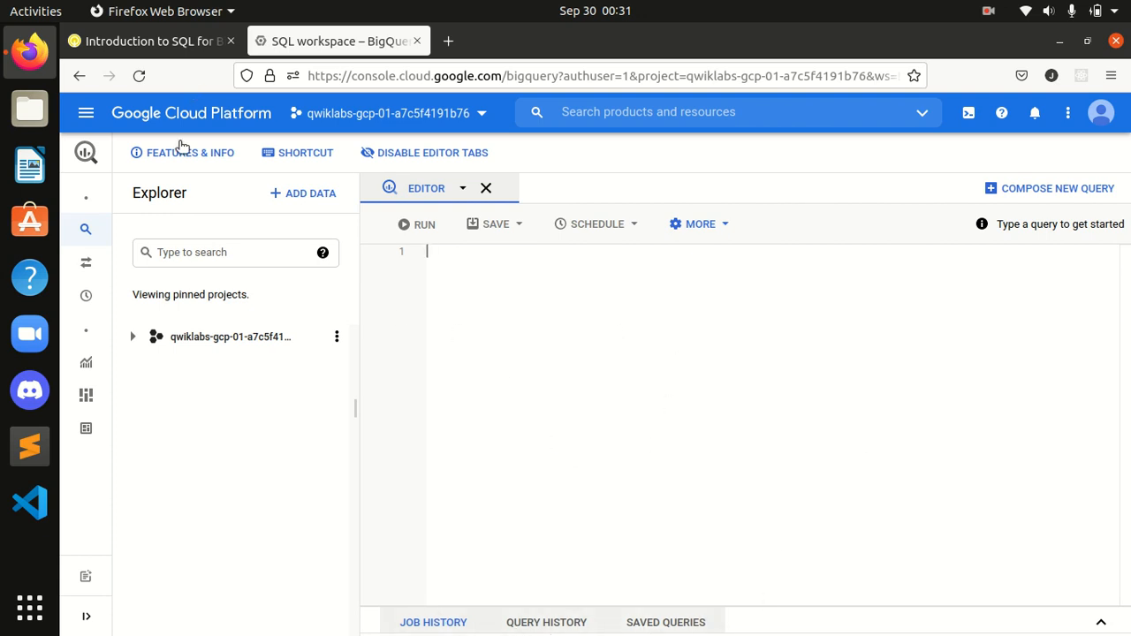
Step: Return to the lab instructions and read on past the console overview to the Uploading queryable data introduction
{"action": "left_click", "coordinate": [146, 40]}
{"action": "scroll", "coordinate": [710, 392], "scroll_direction": "down", "scroll_amount": 3}
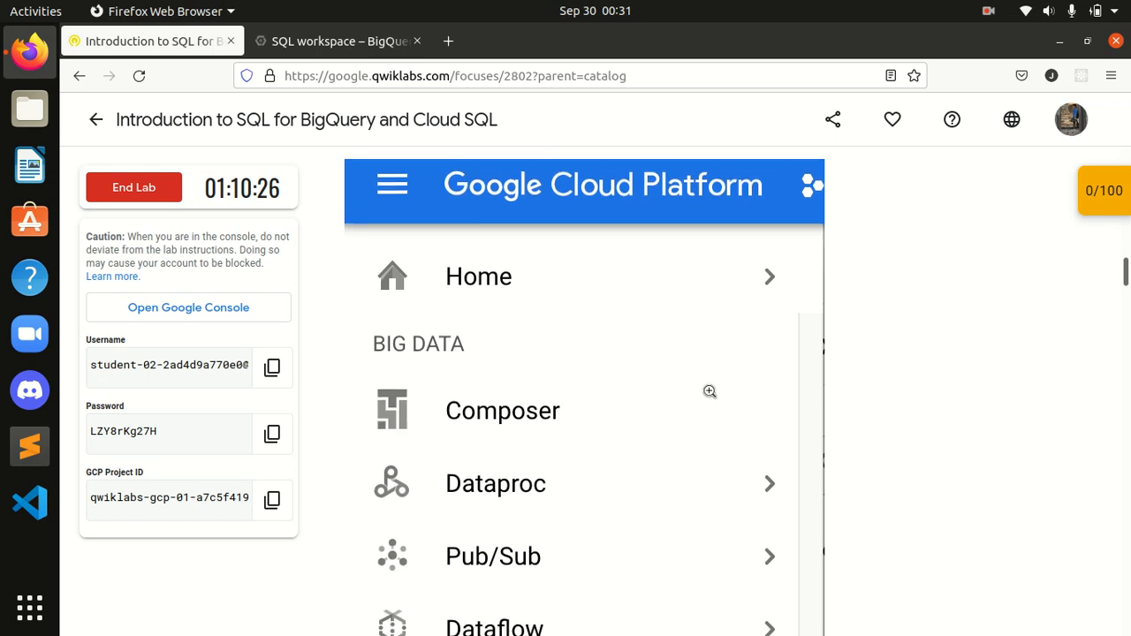
{"action": "scroll", "coordinate": [710, 392], "scroll_direction": "down", "scroll_amount": 12}
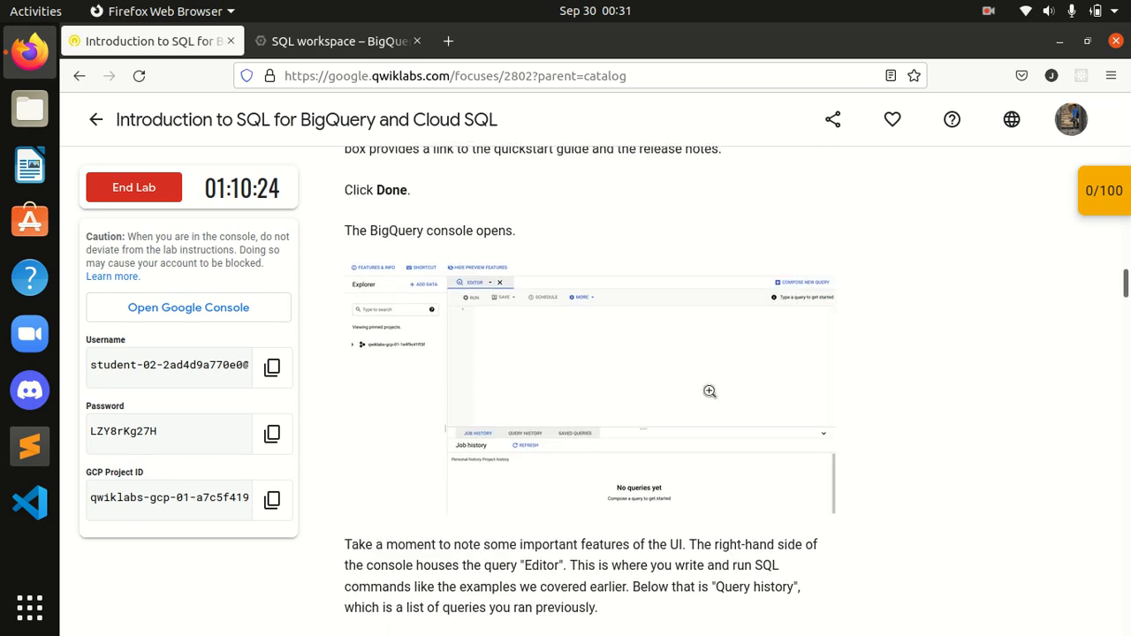
{"action": "scroll", "coordinate": [709, 389], "scroll_direction": "down", "scroll_amount": 12}
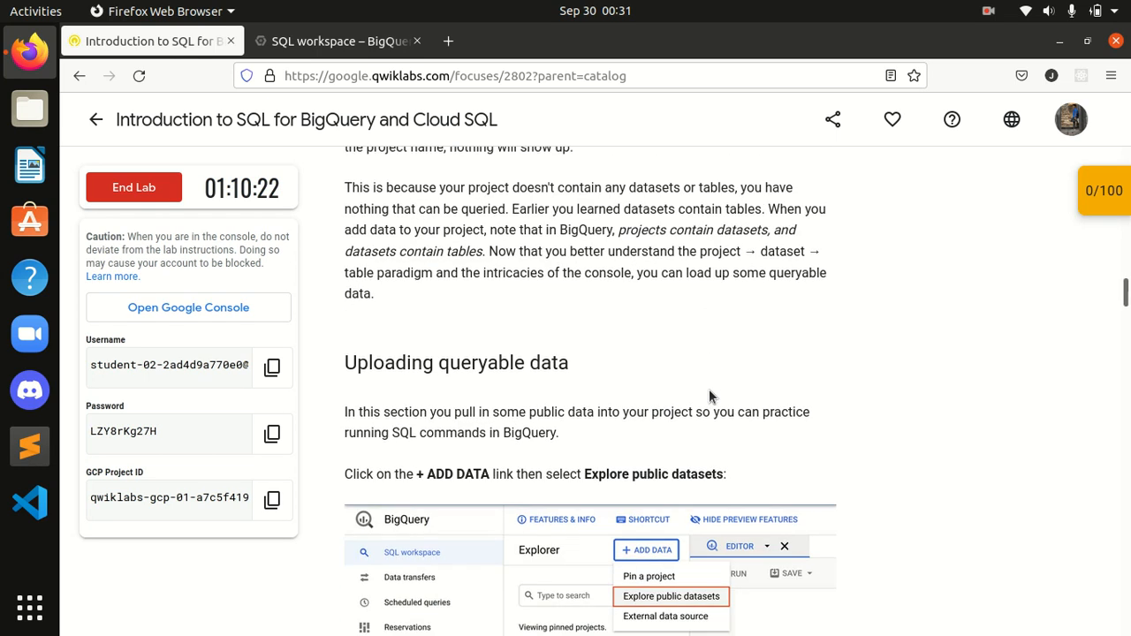
{"action": "scroll", "coordinate": [709, 389], "scroll_direction": "down", "scroll_amount": 2}
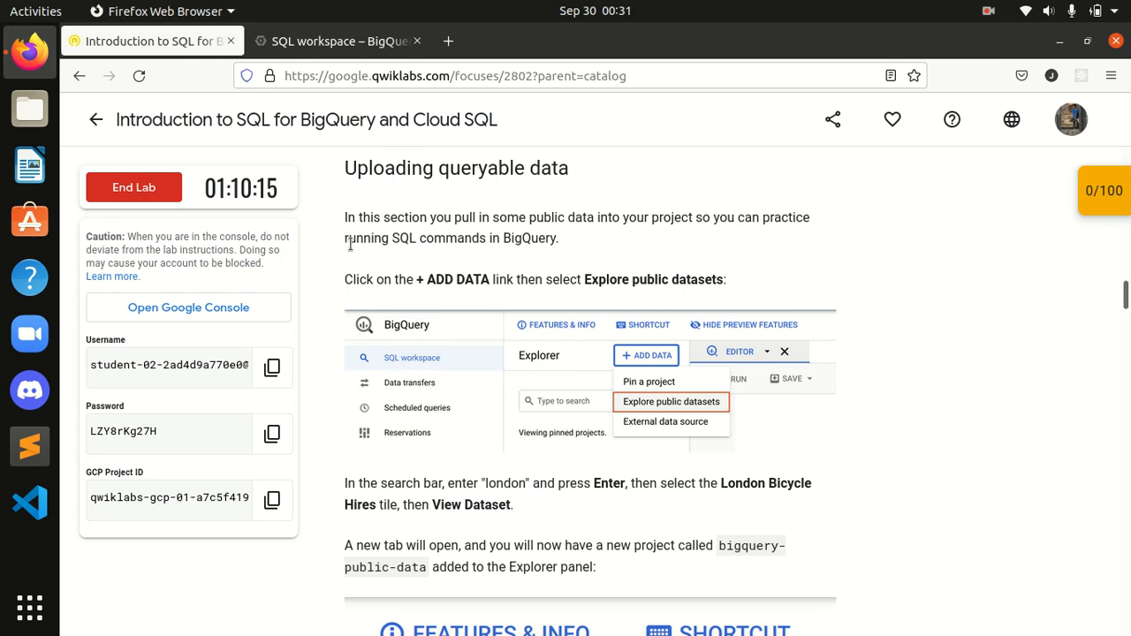
{"action": "left_click_drag", "start_coordinate": [344, 244], "coordinate": [521, 249]}
{"action": "left_click", "coordinate": [579, 236]}
{"action": "scroll", "coordinate": [662, 328], "scroll_direction": "down", "scroll_amount": 2}
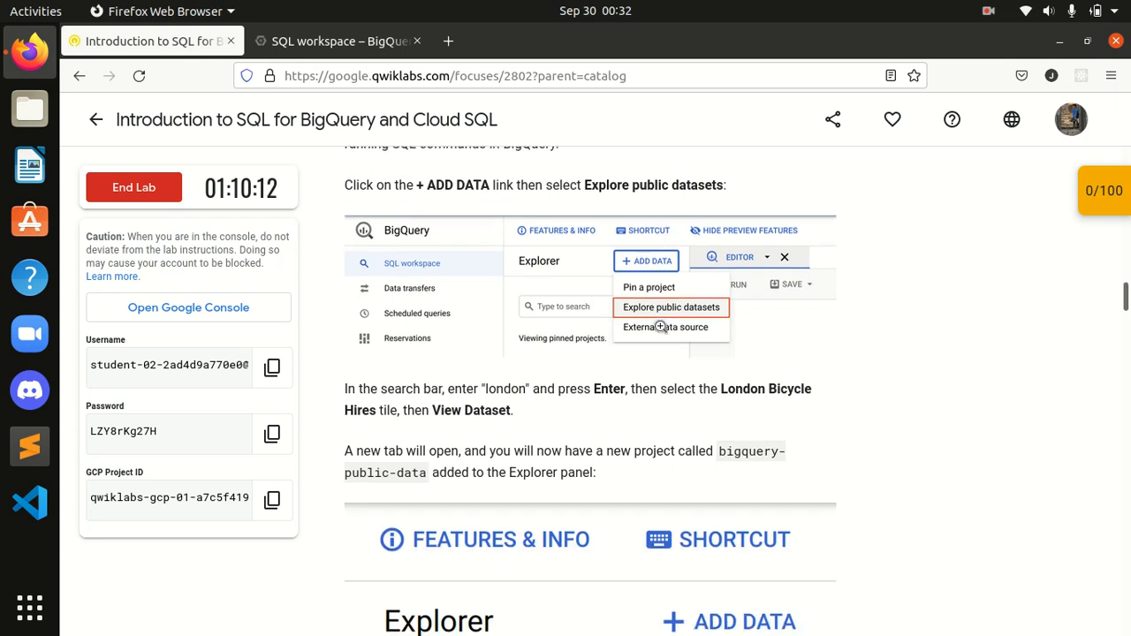
Step: Review the scored checkpoints again and read the instructions for exploring public datasets through ADD DATA
{"action": "left_click", "coordinate": [1127, 199]}
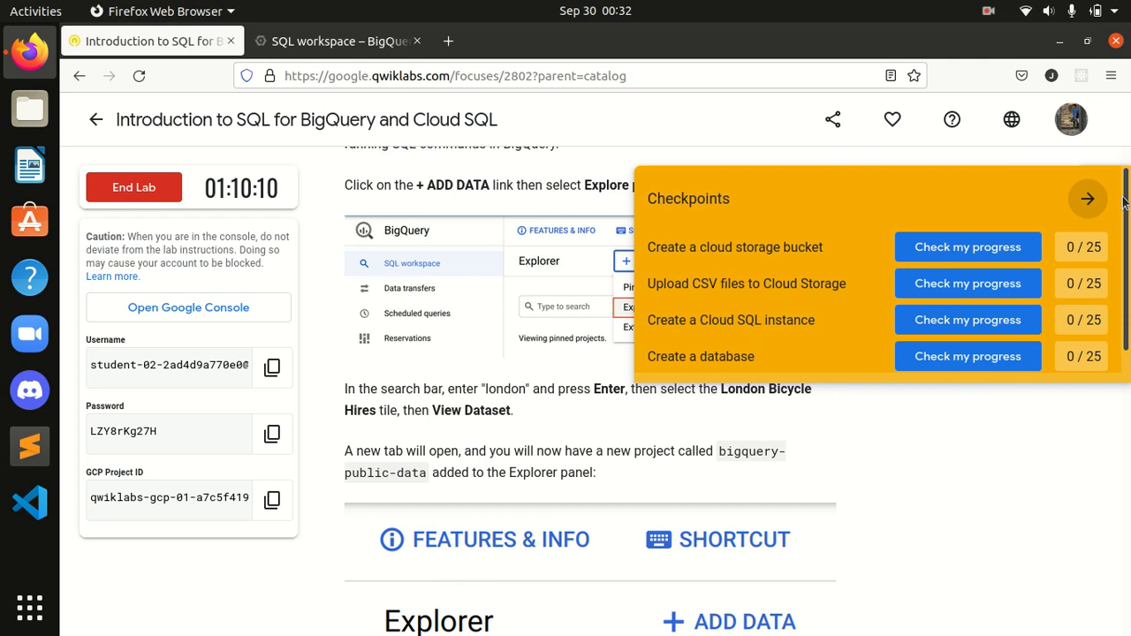
{"action": "left_click", "coordinate": [1088, 199]}
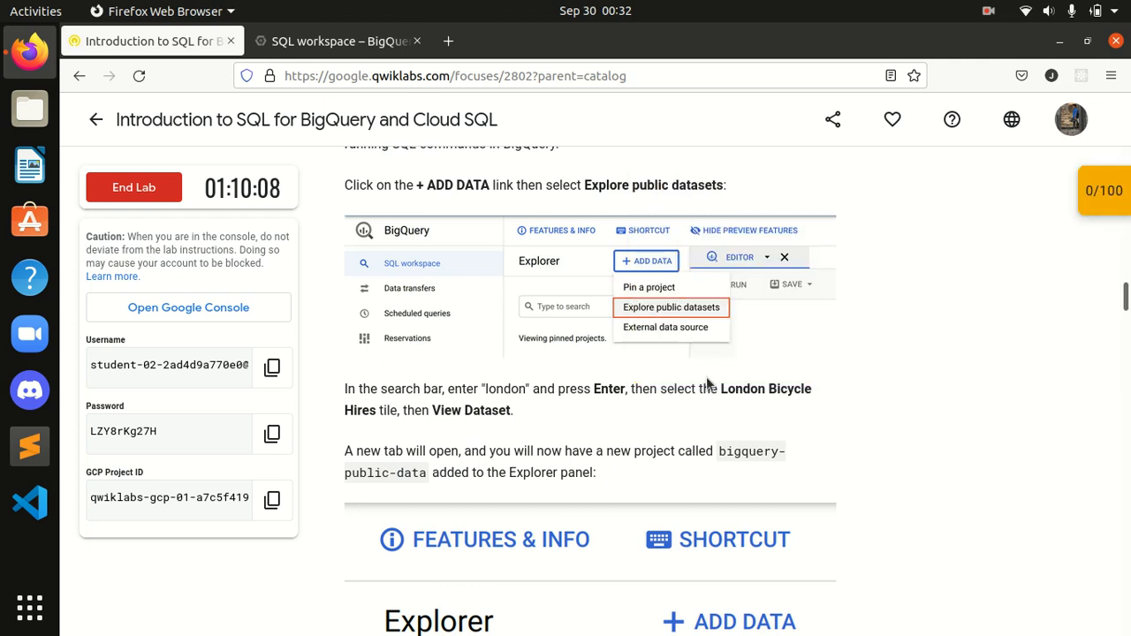
{"action": "left_click_drag", "start_coordinate": [353, 186], "coordinate": [728, 188]}
{"action": "left_click", "coordinate": [584, 186]}
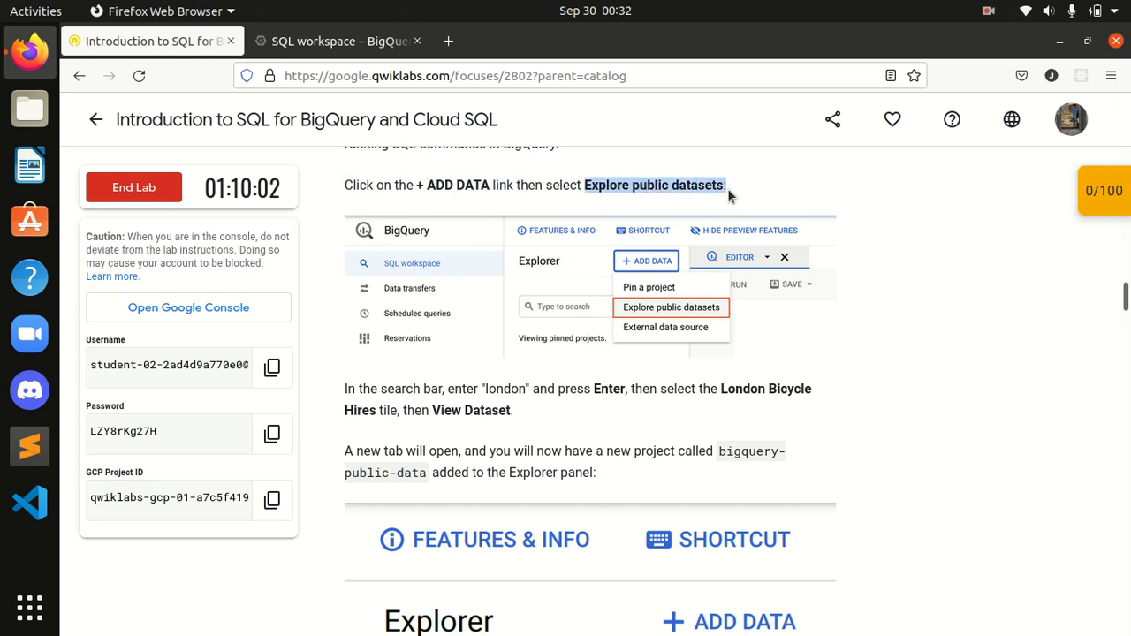
{"action": "left_click", "coordinate": [852, 178]}
{"action": "scroll", "coordinate": [716, 375], "scroll_direction": "down", "scroll_amount": 2}
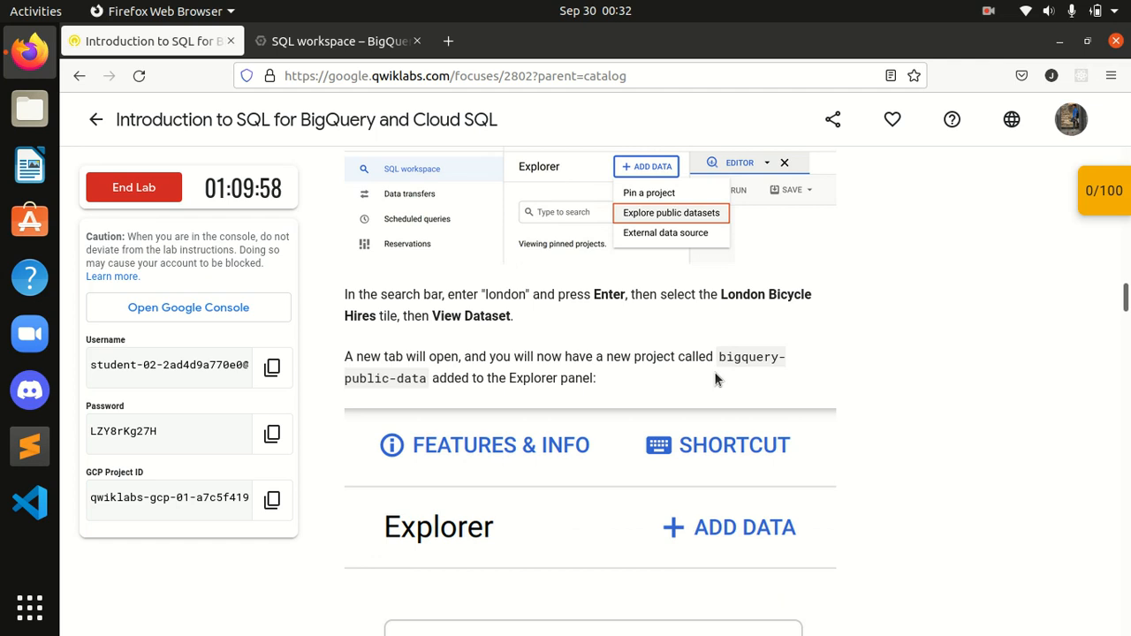
Step: Skim the sections on bigquery-public-data and running SELECT, FROM, and WHERE, up to the next Test your understanding quiz
{"action": "scroll", "coordinate": [714, 371], "scroll_direction": "down", "scroll_amount": 5}
{"action": "scroll", "coordinate": [616, 282], "scroll_direction": "down", "scroll_amount": 4}
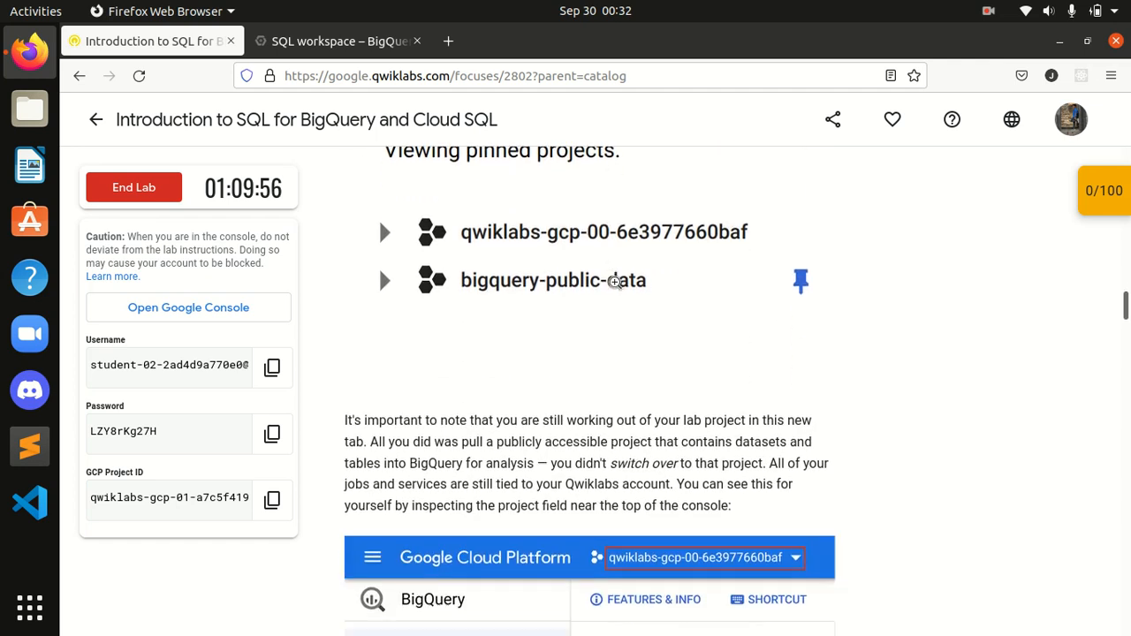
{"action": "scroll", "coordinate": [615, 283], "scroll_direction": "down", "scroll_amount": 6}
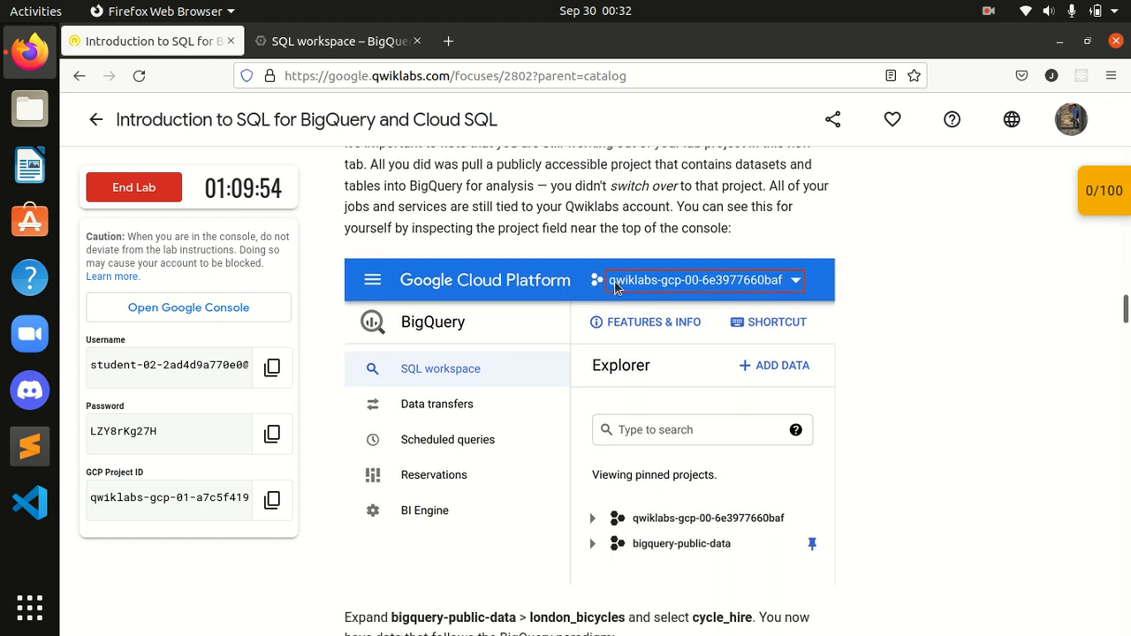
{"action": "scroll", "coordinate": [615, 283], "scroll_direction": "down", "scroll_amount": 5}
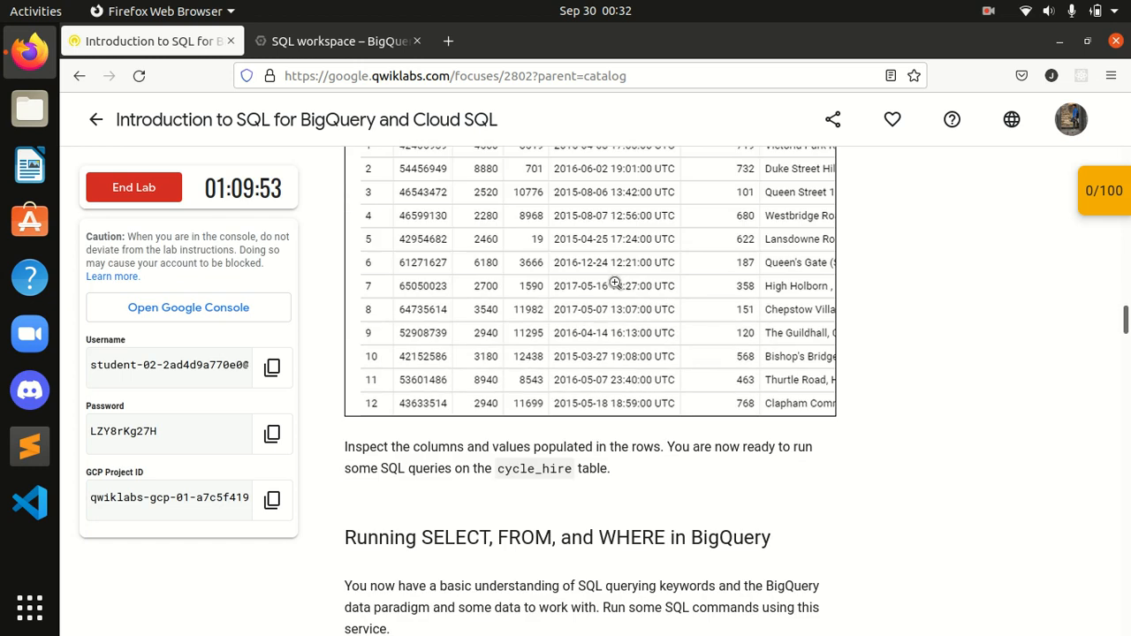
{"action": "scroll", "coordinate": [614, 280], "scroll_direction": "down", "scroll_amount": 7}
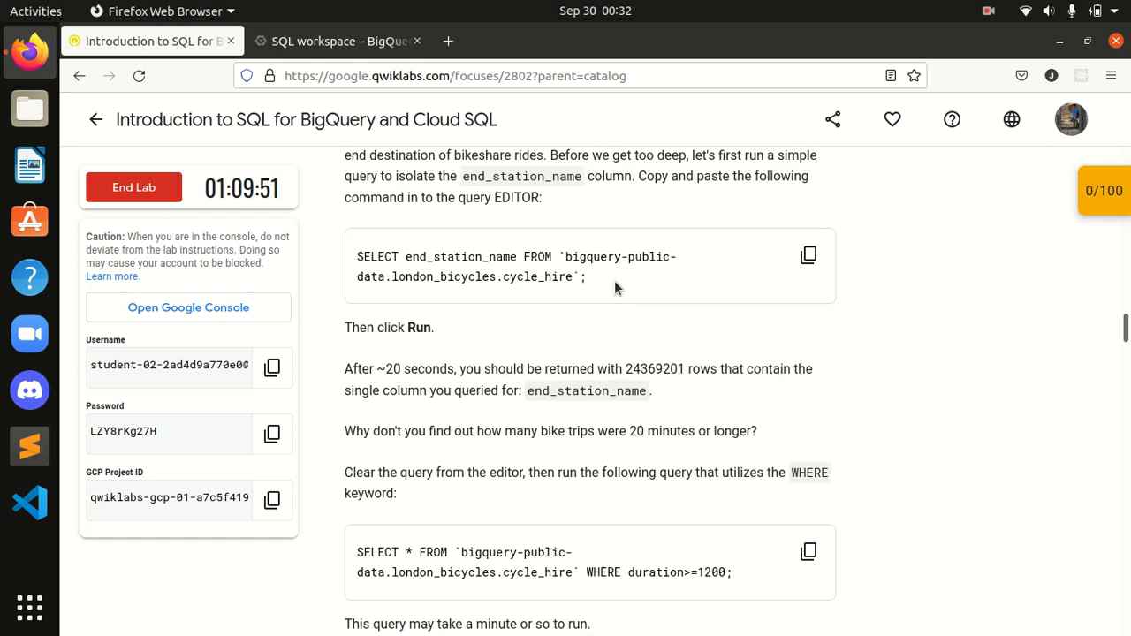
{"action": "scroll", "coordinate": [615, 280], "scroll_direction": "down", "scroll_amount": 3}
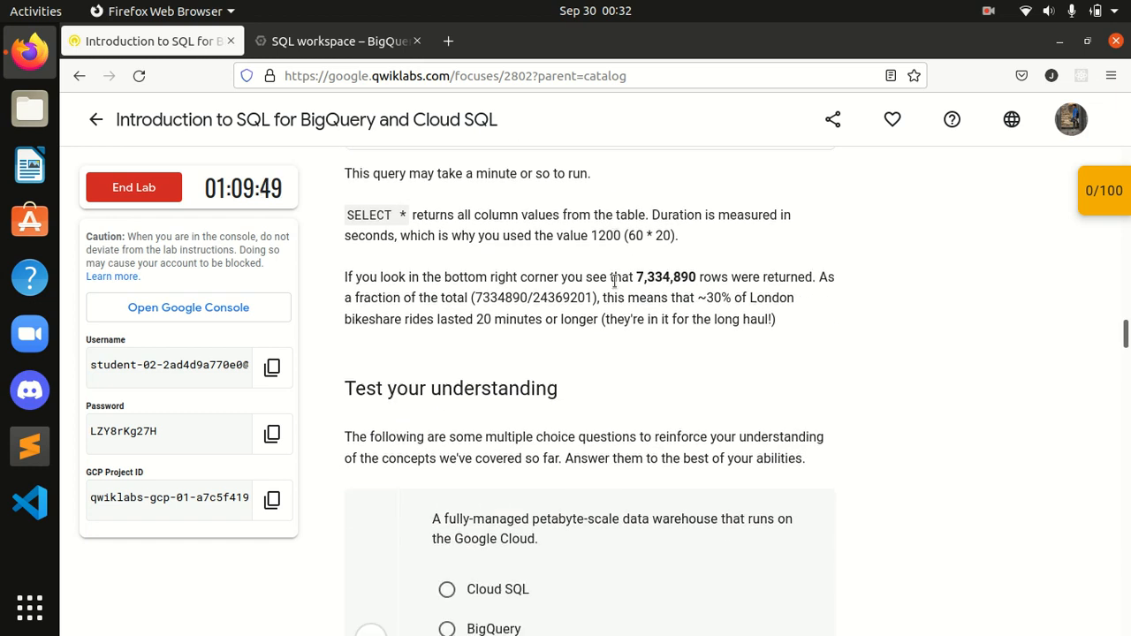
{"action": "scroll", "coordinate": [614, 281], "scroll_direction": "down", "scroll_amount": 1}
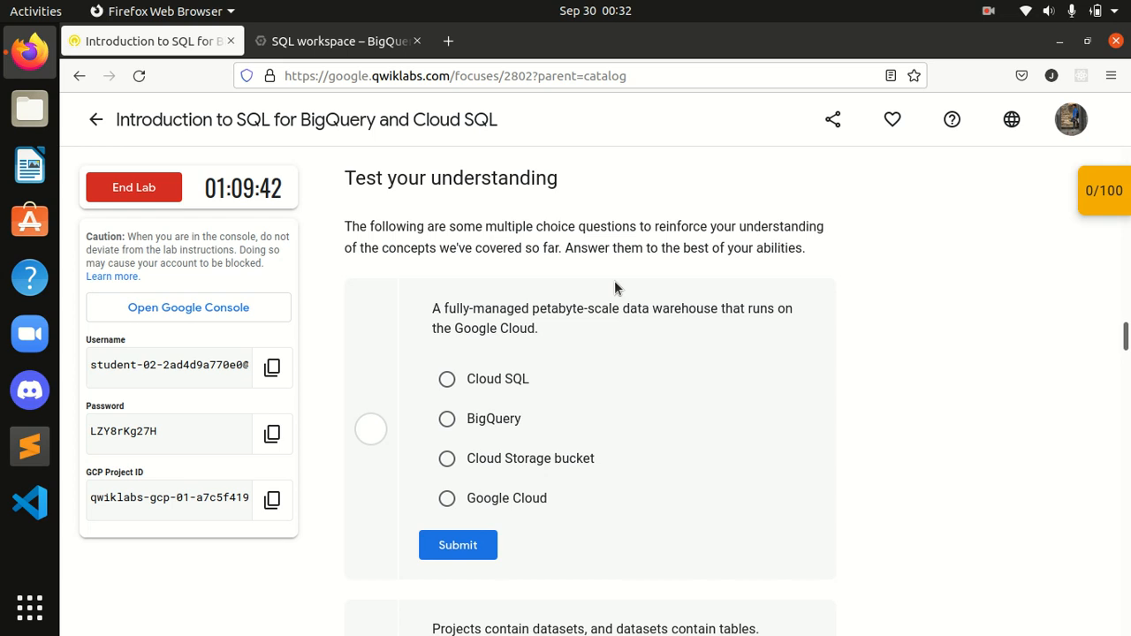
Step: Submit BigQuery as the fully-managed petabyte-scale data warehouse and True for projects containing datasets and datasets containing tables
{"action": "scroll", "coordinate": [582, 323], "scroll_direction": "down", "scroll_amount": 1}
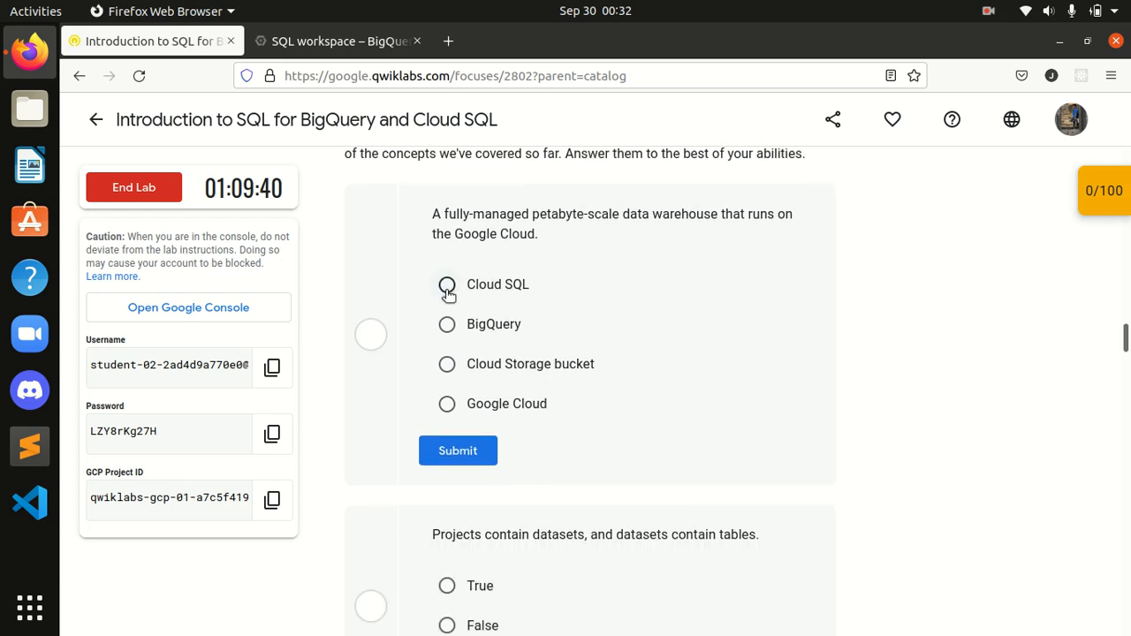
{"action": "left_click", "coordinate": [451, 325]}
{"action": "left_click", "coordinate": [457, 455]}
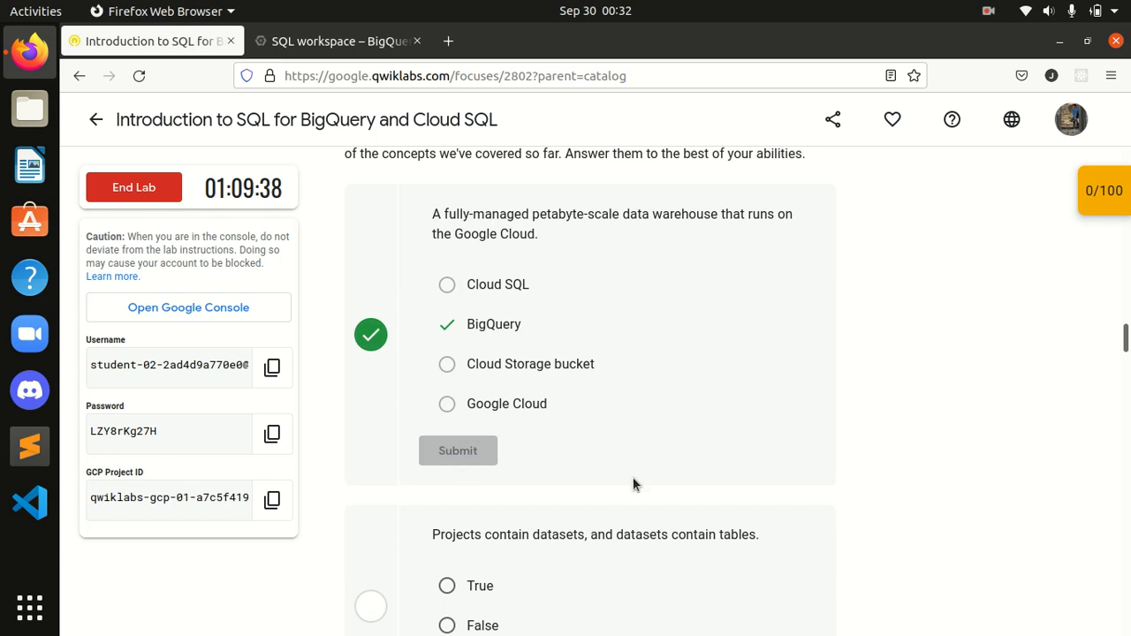
{"action": "scroll", "coordinate": [633, 482], "scroll_direction": "down", "scroll_amount": 2}
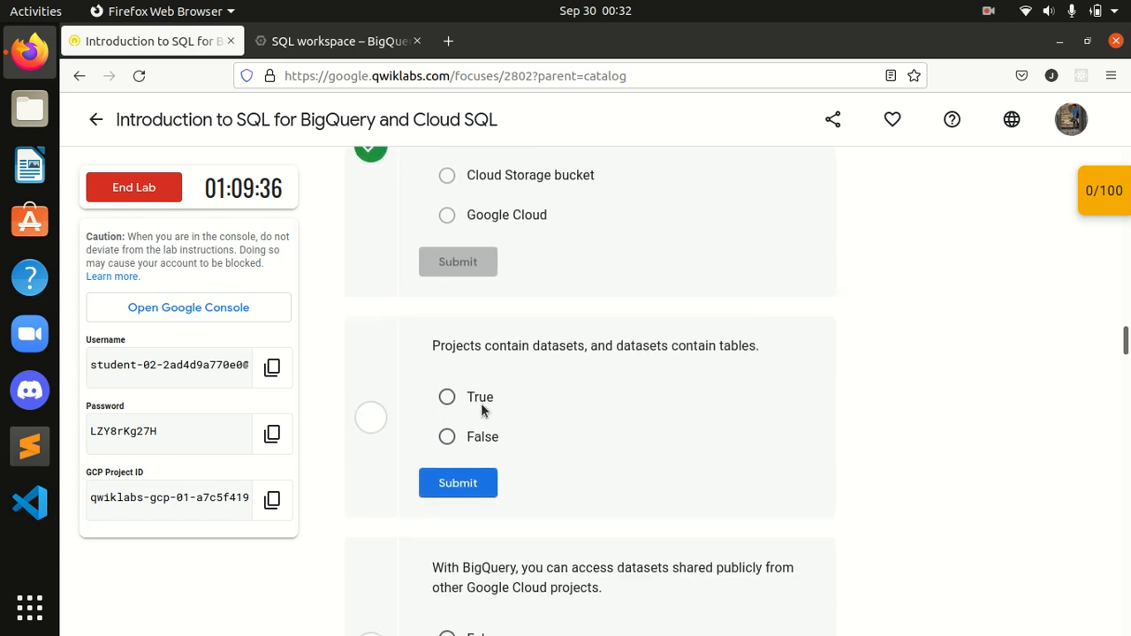
{"action": "left_click", "coordinate": [447, 397]}
{"action": "left_click", "coordinate": [462, 484]}
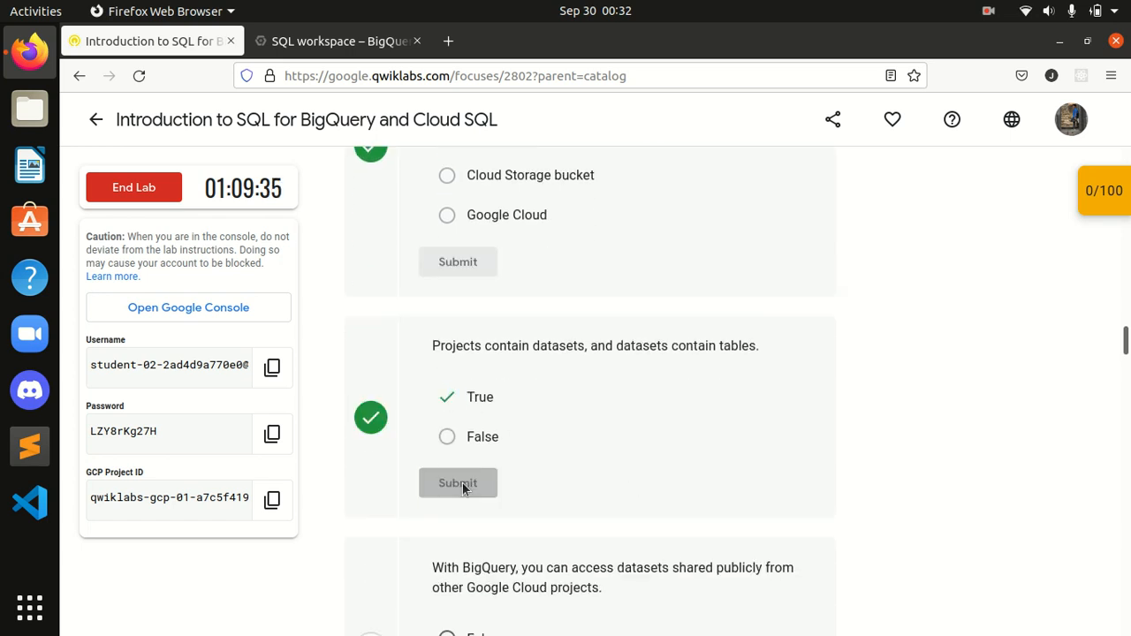
Step: Submit True for the question about accessing datasets shared publicly from other Google Cloud projects
{"action": "scroll", "coordinate": [462, 484], "scroll_direction": "down", "scroll_amount": 3}
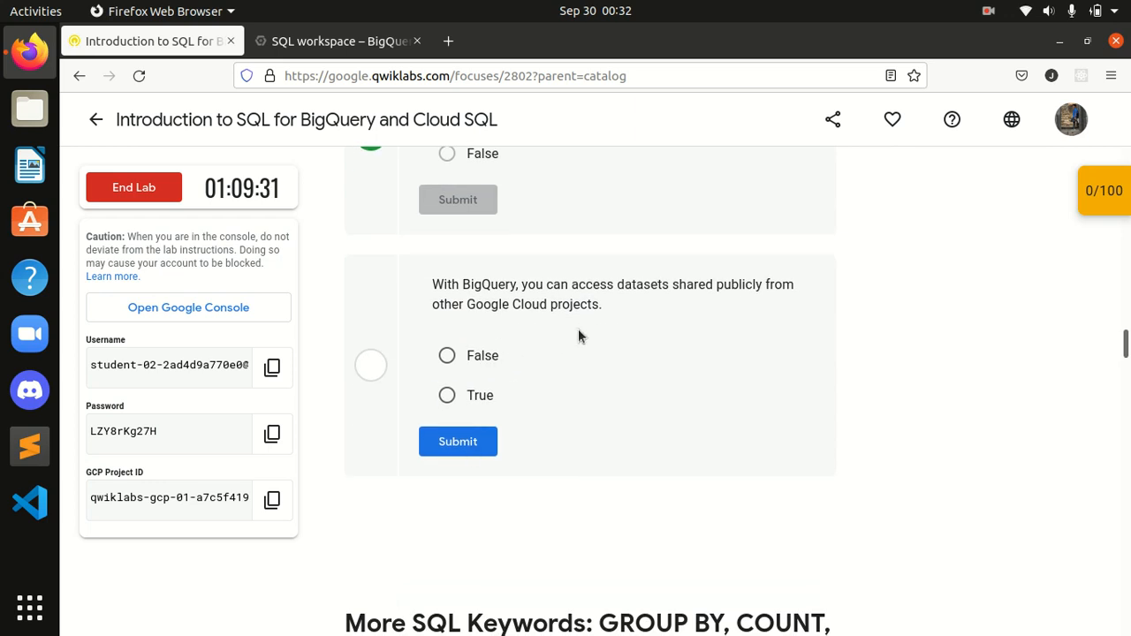
{"action": "left_click", "coordinate": [449, 356]}
{"action": "left_click", "coordinate": [460, 398]}
{"action": "left_click", "coordinate": [455, 442]}
Step: Go on to More SQL Keywords and read the explanation of the GROUP BY keyword
{"action": "scroll", "coordinate": [522, 397], "scroll_direction": "down", "scroll_amount": 3}
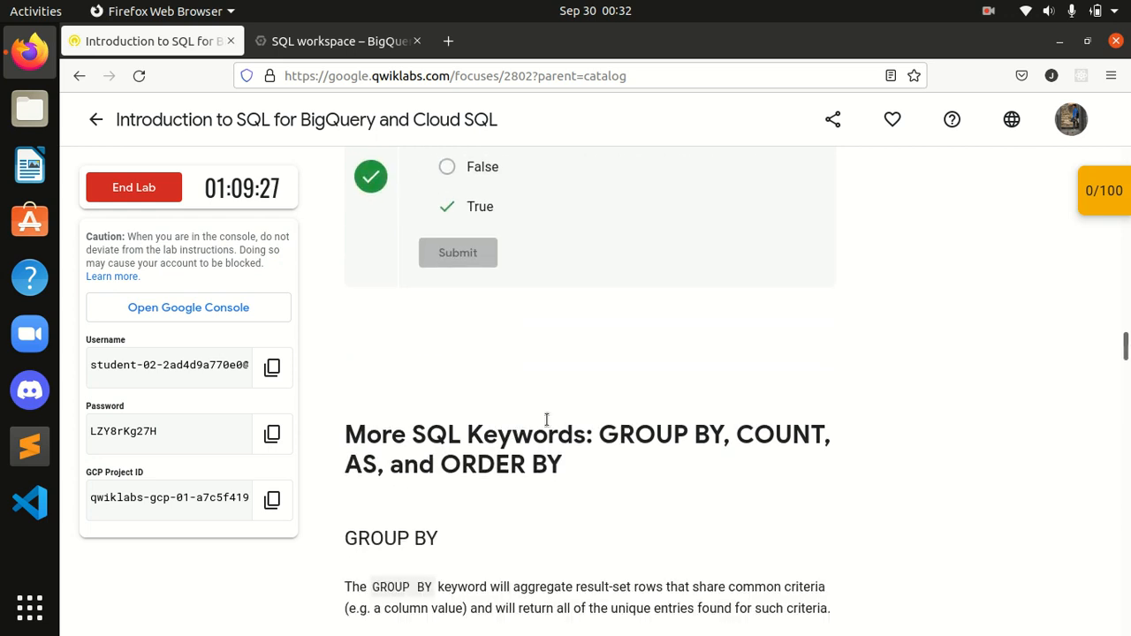
{"action": "scroll", "coordinate": [570, 424], "scroll_direction": "down", "scroll_amount": 2}
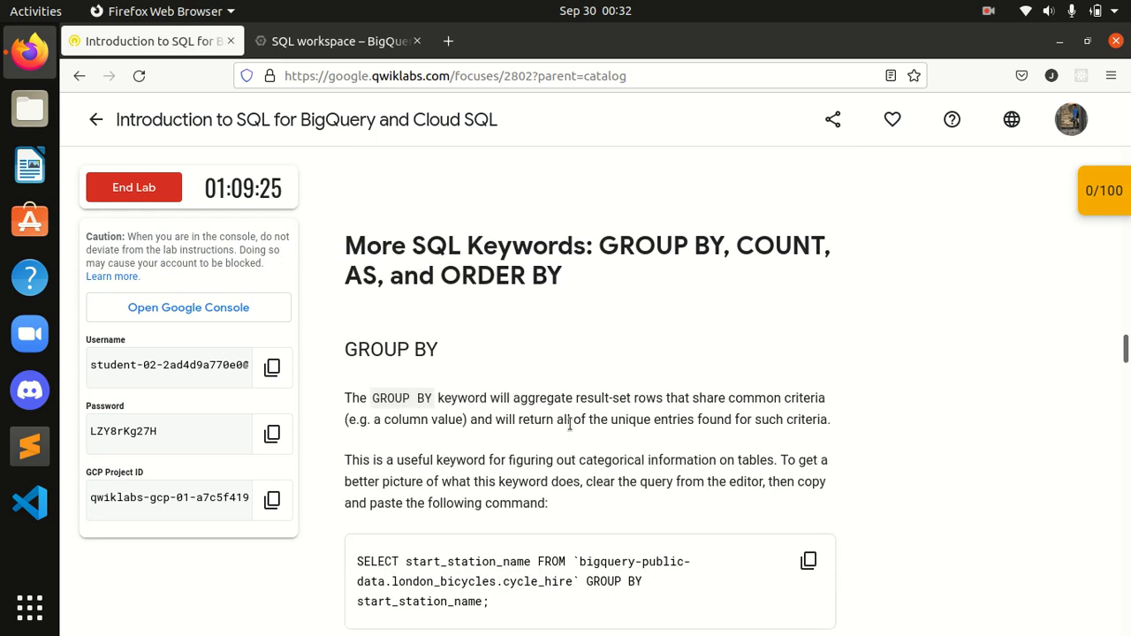
{"action": "scroll", "coordinate": [575, 394], "scroll_direction": "down", "scroll_amount": 2}
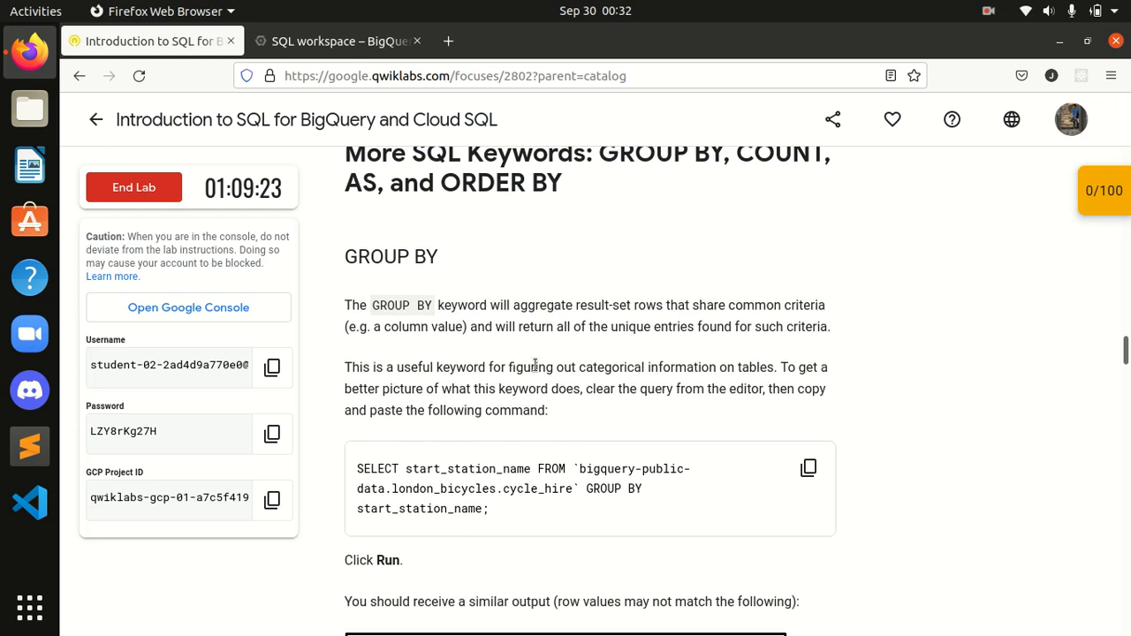
{"action": "scroll", "coordinate": [527, 330], "scroll_direction": "up", "scroll_amount": 2}
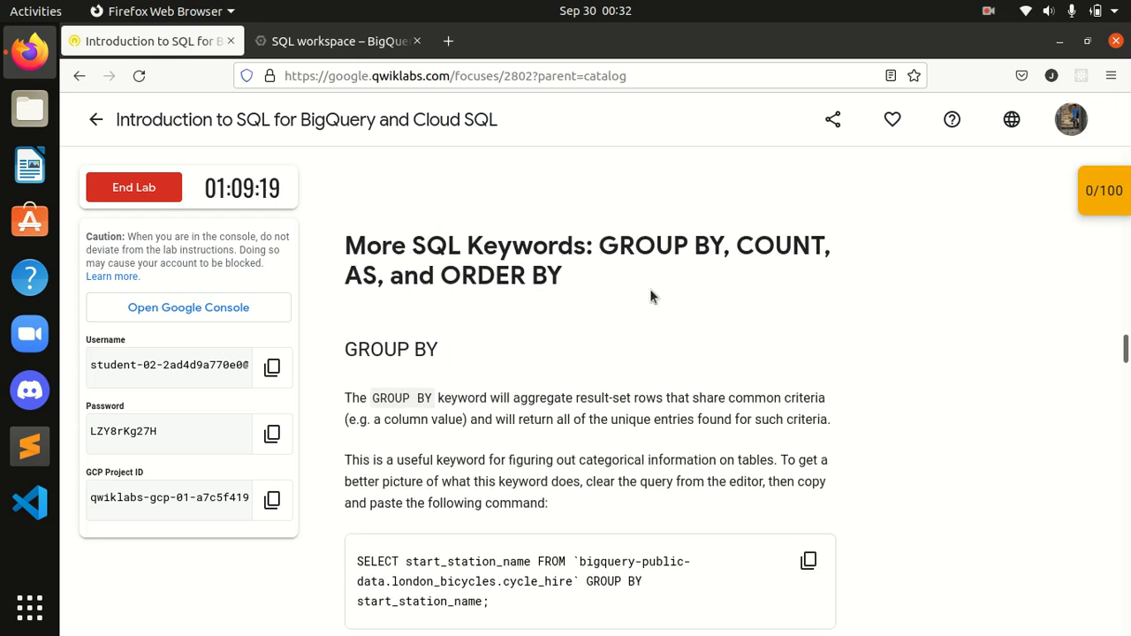
{"action": "scroll", "coordinate": [621, 311], "scroll_direction": "down", "scroll_amount": 2}
{"action": "scroll", "coordinate": [623, 318], "scroll_direction": "down", "scroll_amount": 2}
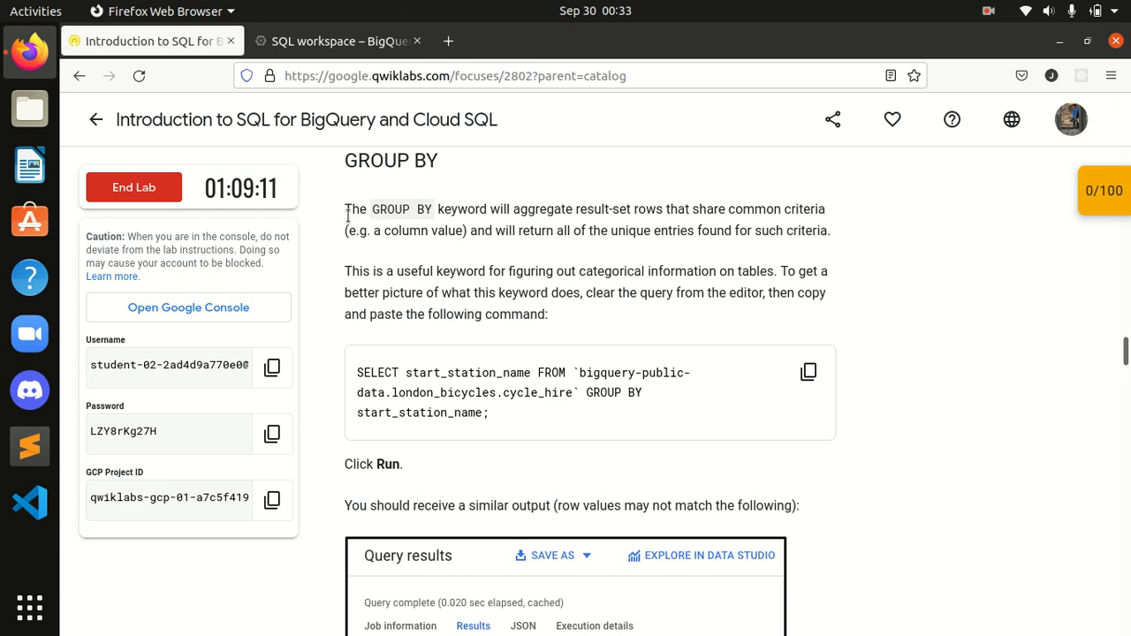
{"action": "left_click_drag", "start_coordinate": [344, 209], "coordinate": [424, 211]}
{"action": "left_click", "coordinate": [446, 234]}
Step: Examine the sample GROUP BY query on start_station_name and its expected output in the lab instructions
{"action": "scroll", "coordinate": [726, 252], "scroll_direction": "down", "scroll_amount": 1}
{"action": "scroll", "coordinate": [726, 252], "scroll_direction": "up", "scroll_amount": 1}
{"action": "scroll", "coordinate": [611, 279], "scroll_direction": "down", "scroll_amount": 1}
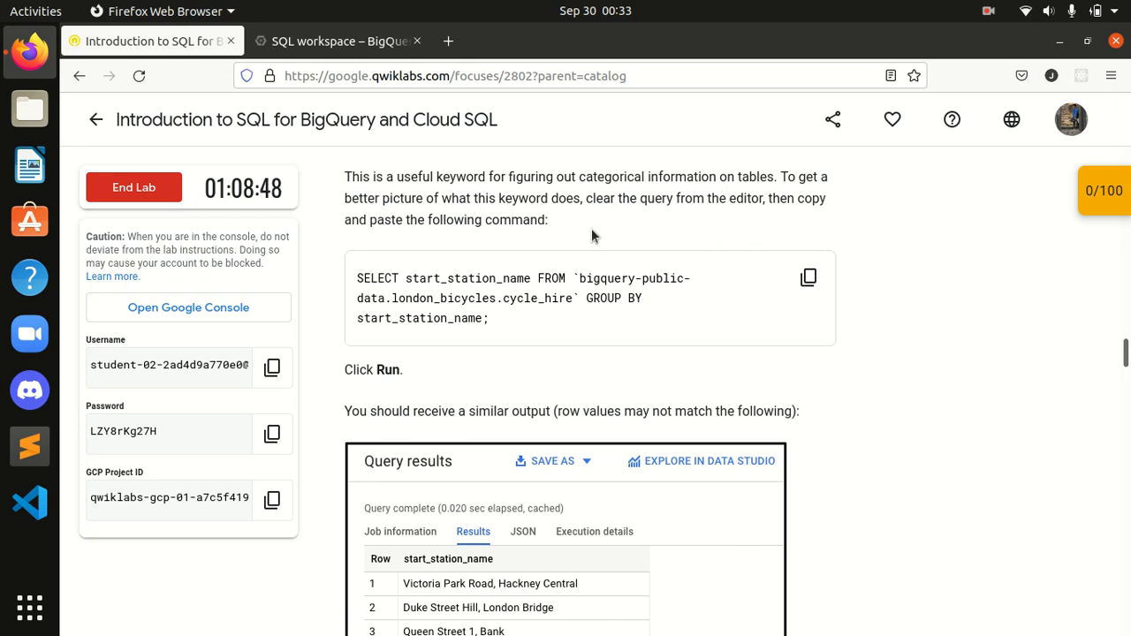
{"action": "scroll", "coordinate": [567, 303], "scroll_direction": "down", "scroll_amount": 2}
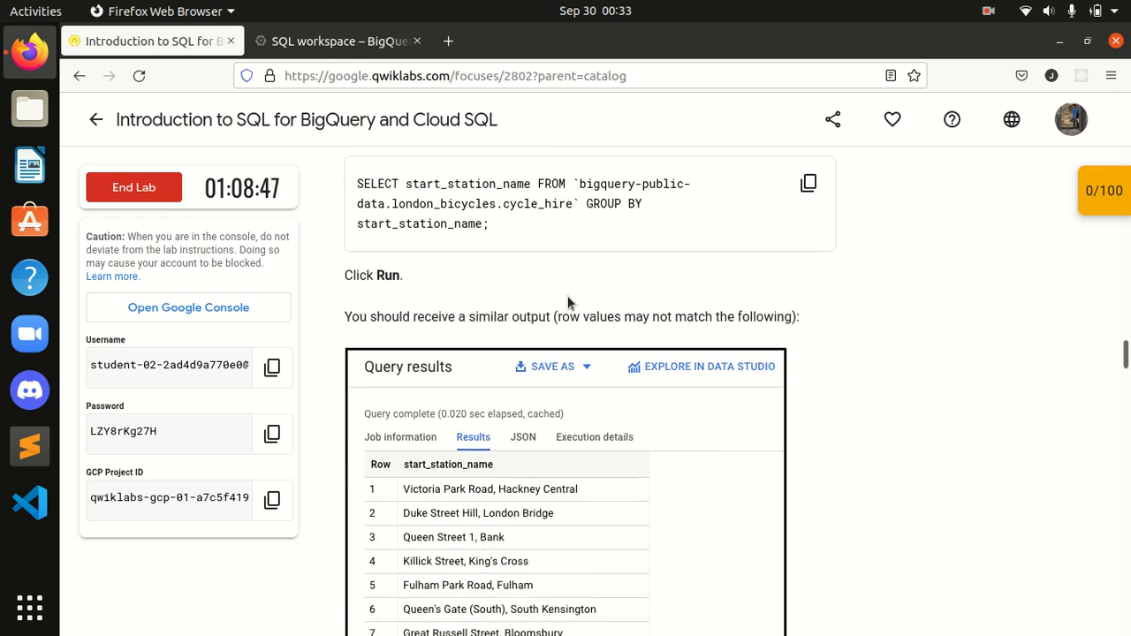
{"action": "scroll", "coordinate": [568, 302], "scroll_direction": "down", "scroll_amount": 2}
{"action": "scroll", "coordinate": [567, 301], "scroll_direction": "up", "scroll_amount": 2}
{"action": "scroll", "coordinate": [574, 320], "scroll_direction": "down", "scroll_amount": 2}
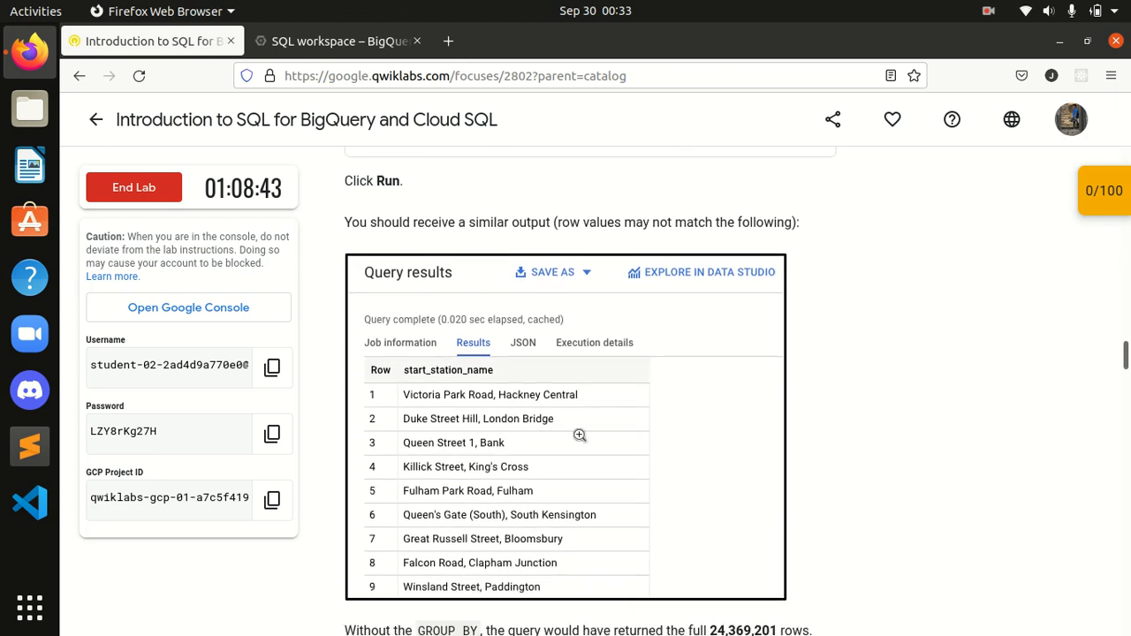
Step: Read the explanation of the COUNT function and examine its sample output of rides per starting station
{"action": "scroll", "coordinate": [502, 238], "scroll_direction": "down", "scroll_amount": 6}
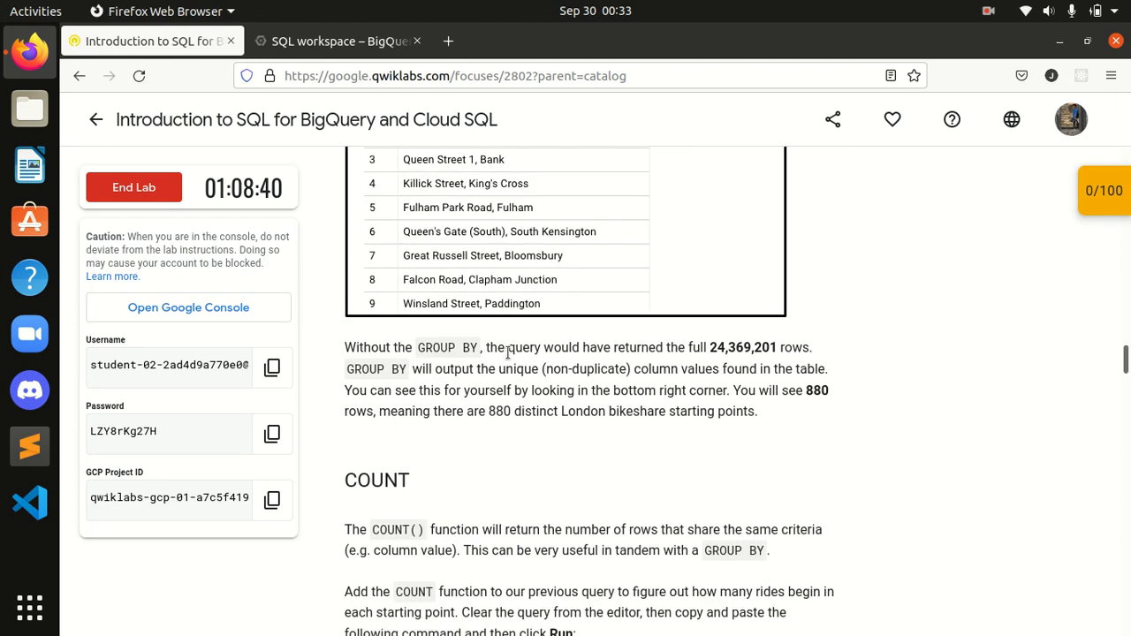
{"action": "scroll", "coordinate": [501, 238], "scroll_direction": "down", "scroll_amount": 8}
{"action": "scroll", "coordinate": [511, 353], "scroll_direction": "down", "scroll_amount": 9}
{"action": "scroll", "coordinate": [518, 322], "scroll_direction": "down", "scroll_amount": 4}
{"action": "scroll", "coordinate": [475, 197], "scroll_direction": "up", "scroll_amount": 4}
{"action": "scroll", "coordinate": [459, 198], "scroll_direction": "down", "scroll_amount": 2}
{"action": "scroll", "coordinate": [449, 200], "scroll_direction": "up", "scroll_amount": 2}
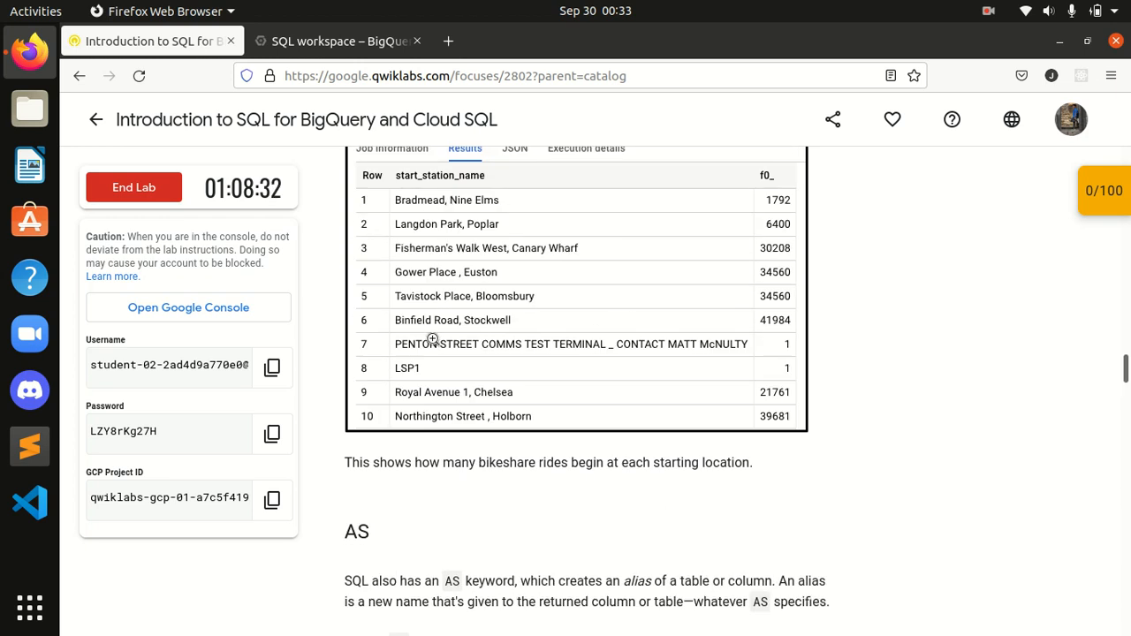
Step: Read the AS and ORDER BY sections, including the sample num_starts alias query and the three sorting queries
{"action": "scroll", "coordinate": [468, 371], "scroll_direction": "down", "scroll_amount": 1}
{"action": "scroll", "coordinate": [477, 443], "scroll_direction": "down", "scroll_amount": 12}
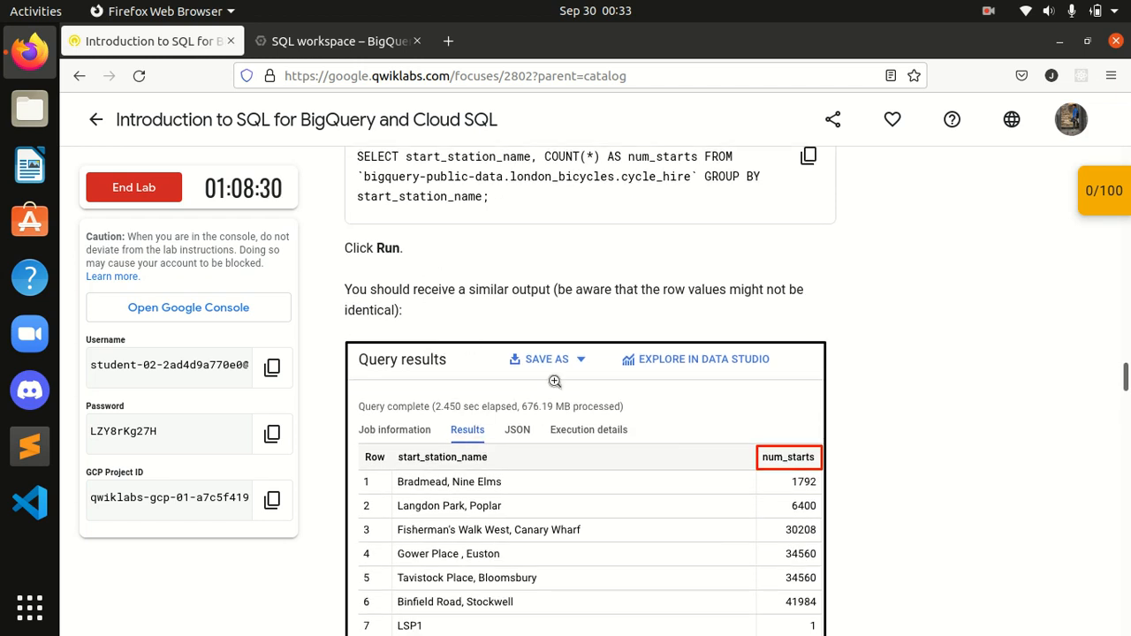
{"action": "scroll", "coordinate": [599, 344], "scroll_direction": "down", "scroll_amount": 11}
{"action": "scroll", "coordinate": [600, 343], "scroll_direction": "down", "scroll_amount": 11}
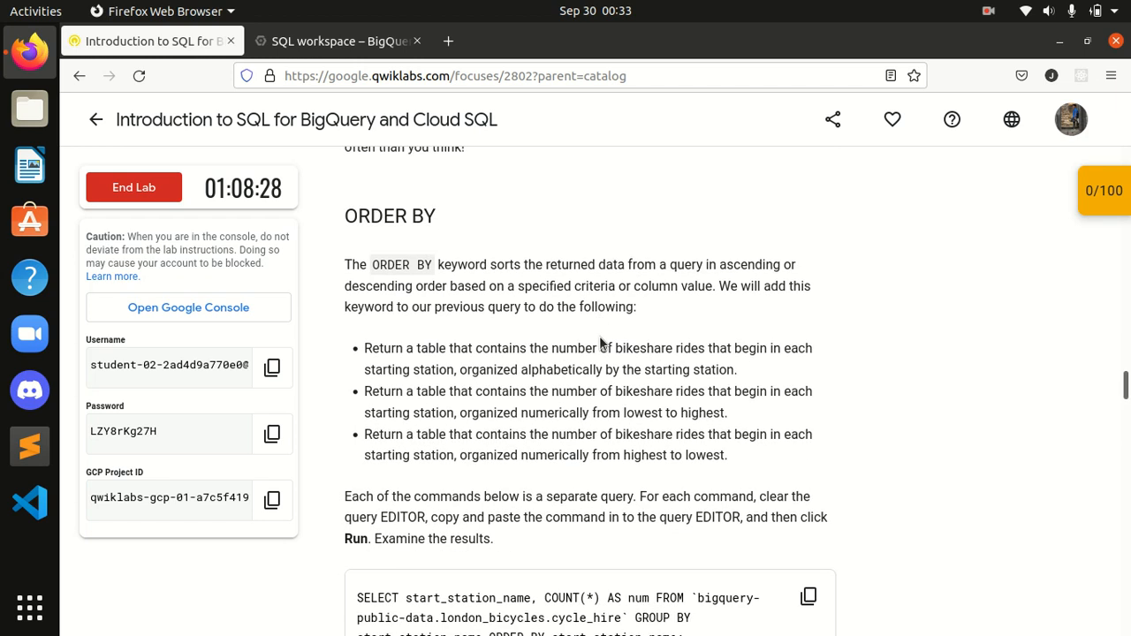
{"action": "scroll", "coordinate": [599, 336], "scroll_direction": "down", "scroll_amount": 11}
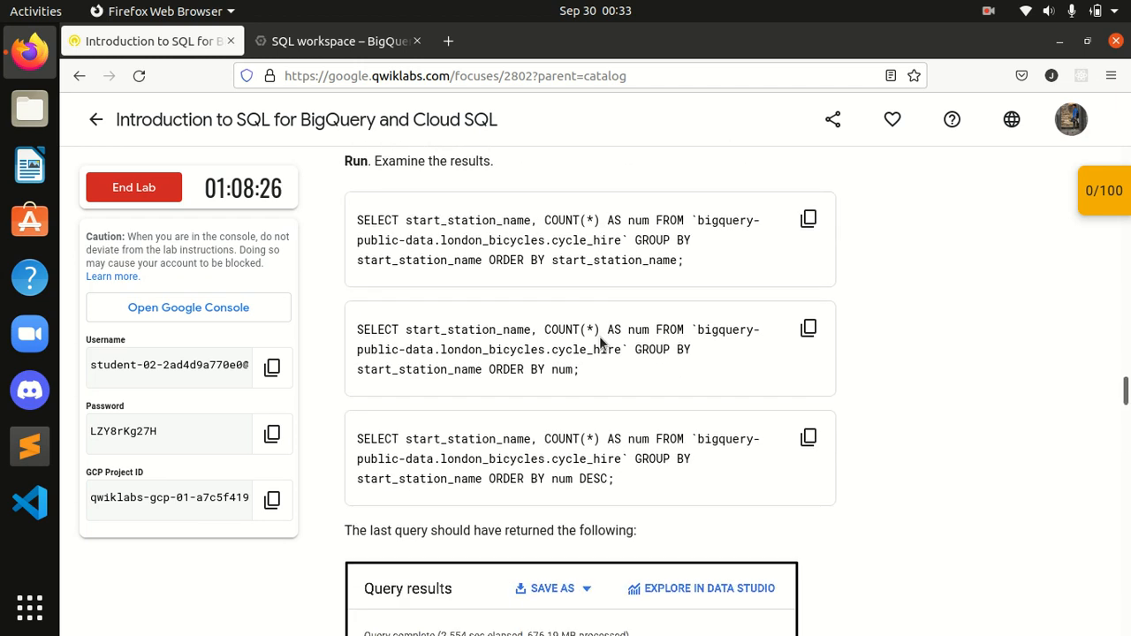
{"action": "scroll", "coordinate": [469, 365], "scroll_direction": "down", "scroll_amount": 9}
{"action": "scroll", "coordinate": [469, 364], "scroll_direction": "down", "scroll_amount": 6}
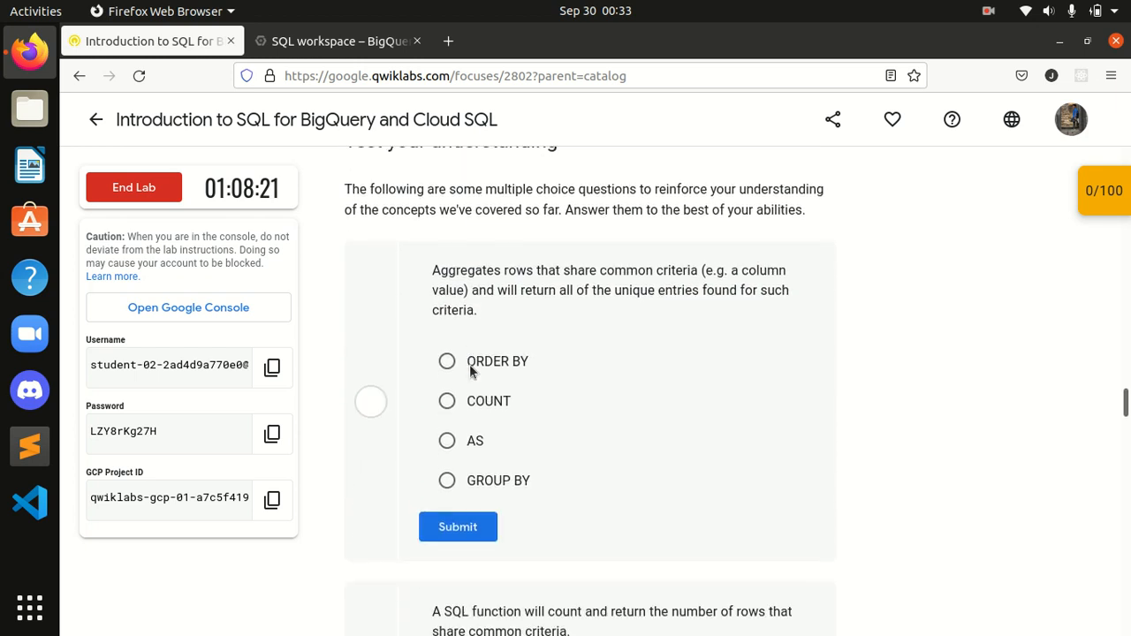
Step: Answer the question about aggregating rows that share common criteria, trying ORDER BY before submitting GROUP BY
{"action": "scroll", "coordinate": [469, 372], "scroll_direction": "up", "scroll_amount": 3}
{"action": "scroll", "coordinate": [470, 372], "scroll_direction": "up", "scroll_amount": 3}
{"action": "scroll", "coordinate": [470, 372], "scroll_direction": "down", "scroll_amount": 4}
{"action": "scroll", "coordinate": [471, 371], "scroll_direction": "up", "scroll_amount": 2}
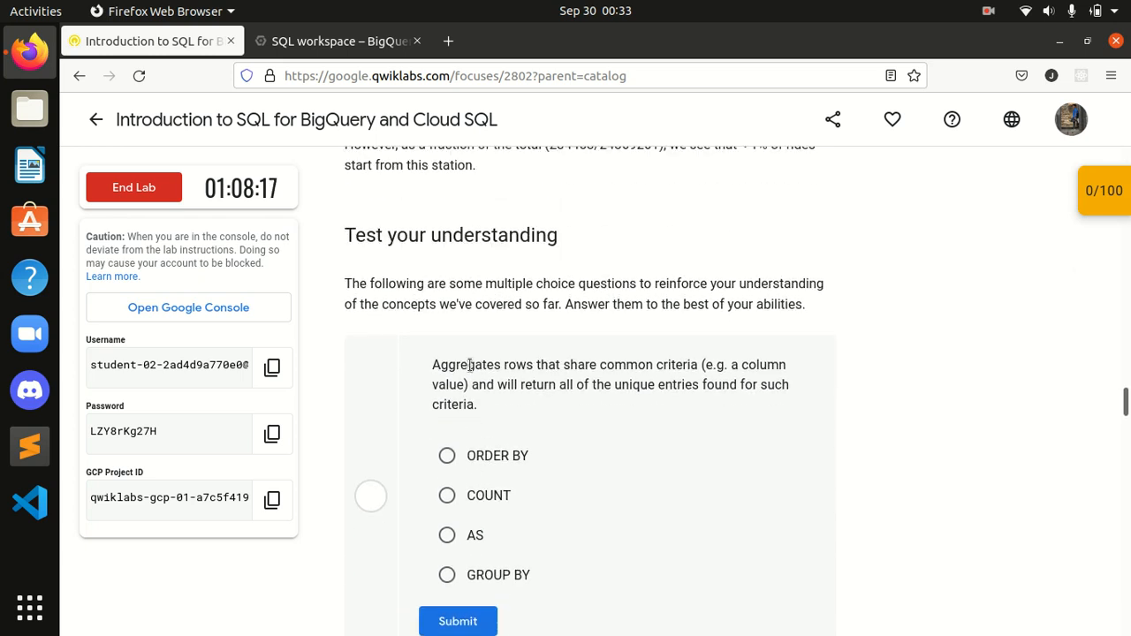
{"action": "scroll", "coordinate": [492, 413], "scroll_direction": "down", "scroll_amount": 2}
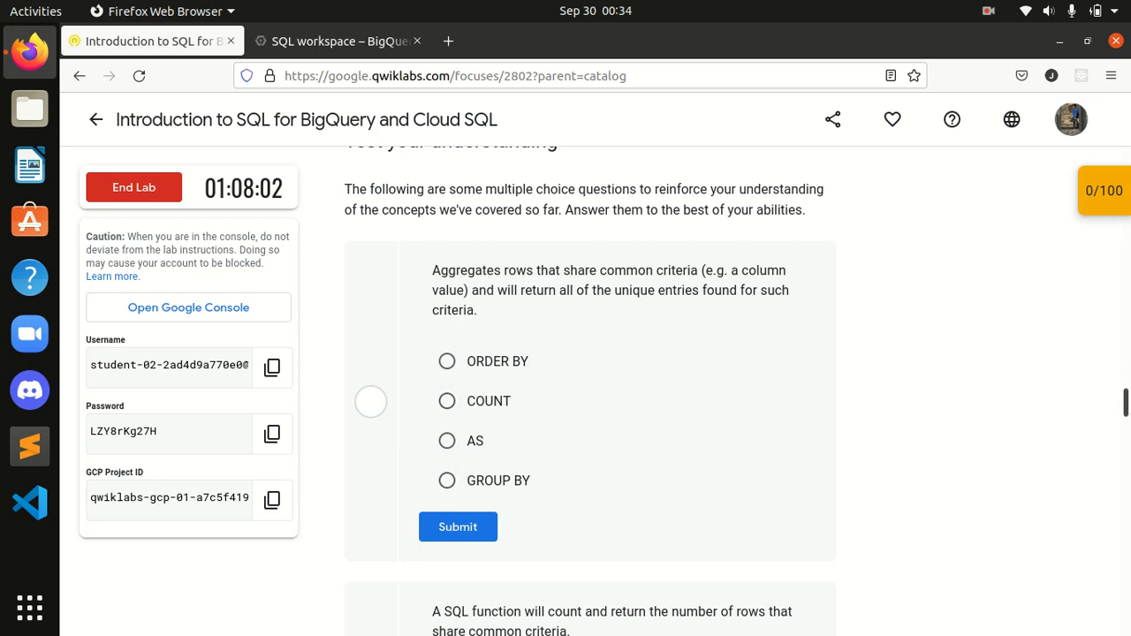
{"action": "scroll", "coordinate": [591, 389], "scroll_direction": "up", "scroll_amount": 10}
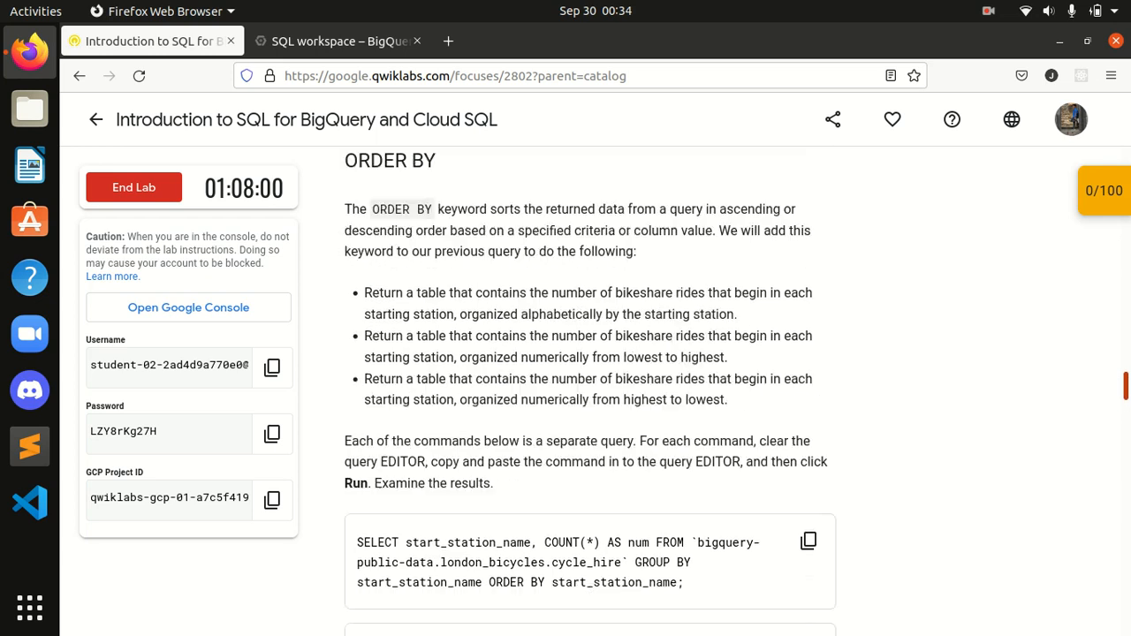
{"action": "scroll", "coordinate": [595, 329], "scroll_direction": "down", "scroll_amount": 15}
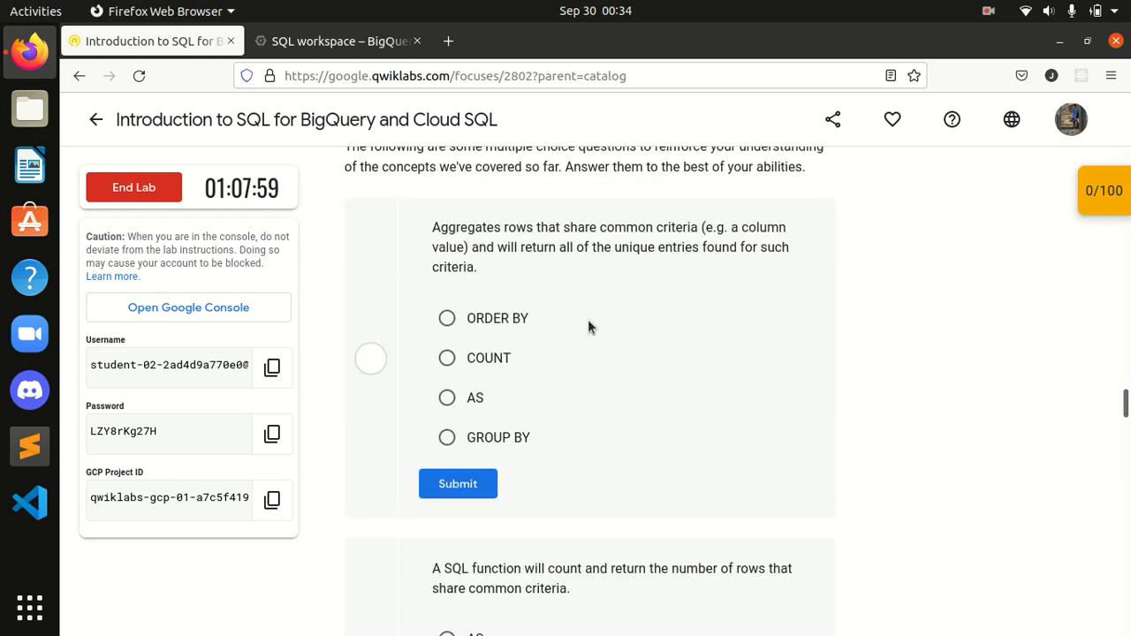
{"action": "left_click", "coordinate": [448, 318]}
{"action": "left_click", "coordinate": [469, 487]}
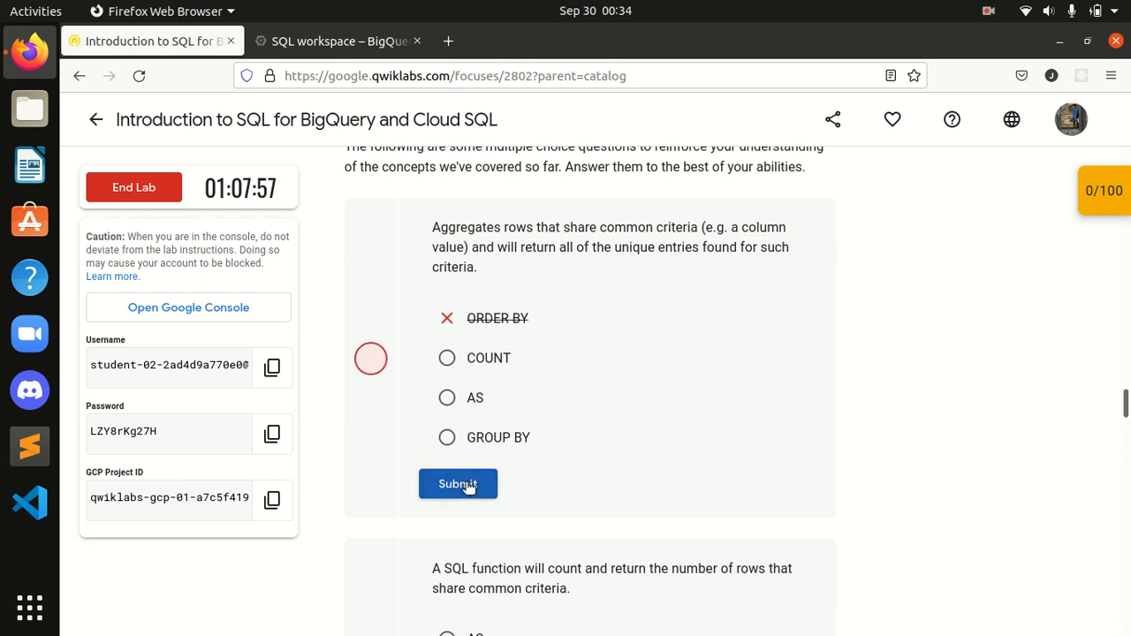
{"action": "left_click", "coordinate": [448, 438]}
{"action": "left_click", "coordinate": [453, 488]}
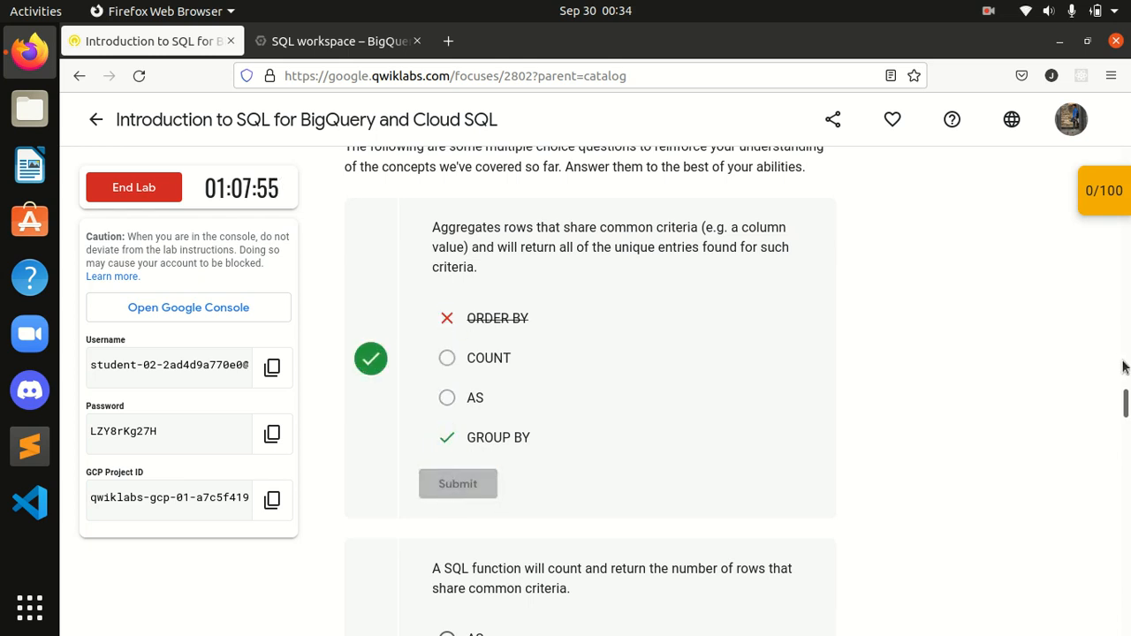
Step: Submit COUNT for the SQL function that counts and returns the number of rows sharing common criteria
{"action": "scroll", "coordinate": [1125, 405], "scroll_direction": "down", "scroll_amount": 3}
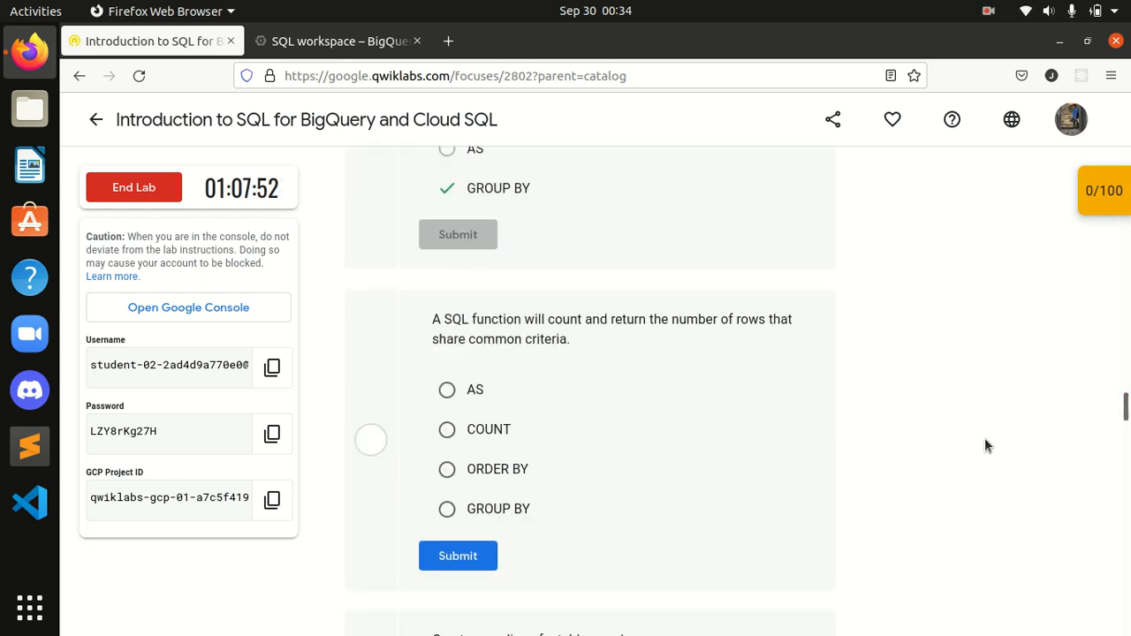
{"action": "scroll", "coordinate": [988, 444], "scroll_direction": "down", "scroll_amount": 2}
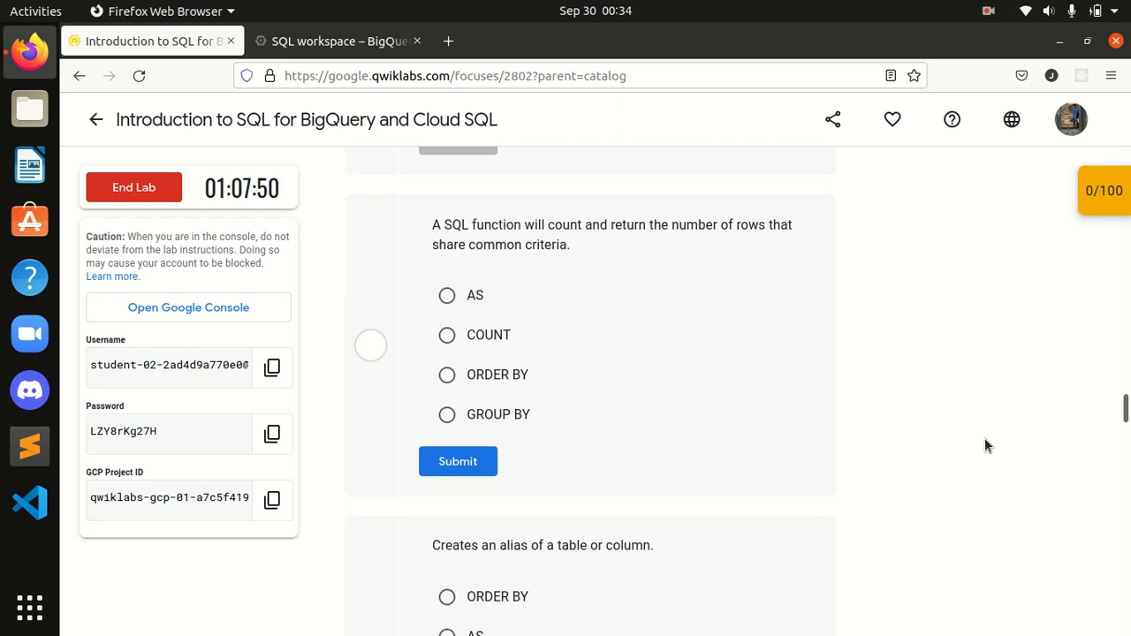
{"action": "left_click", "coordinate": [447, 335]}
{"action": "left_click", "coordinate": [465, 461]}
Step: Answer the question about creating an alias of a table or column, trying ORDER BY before submitting AS
{"action": "scroll", "coordinate": [495, 467], "scroll_direction": "down", "scroll_amount": 4}
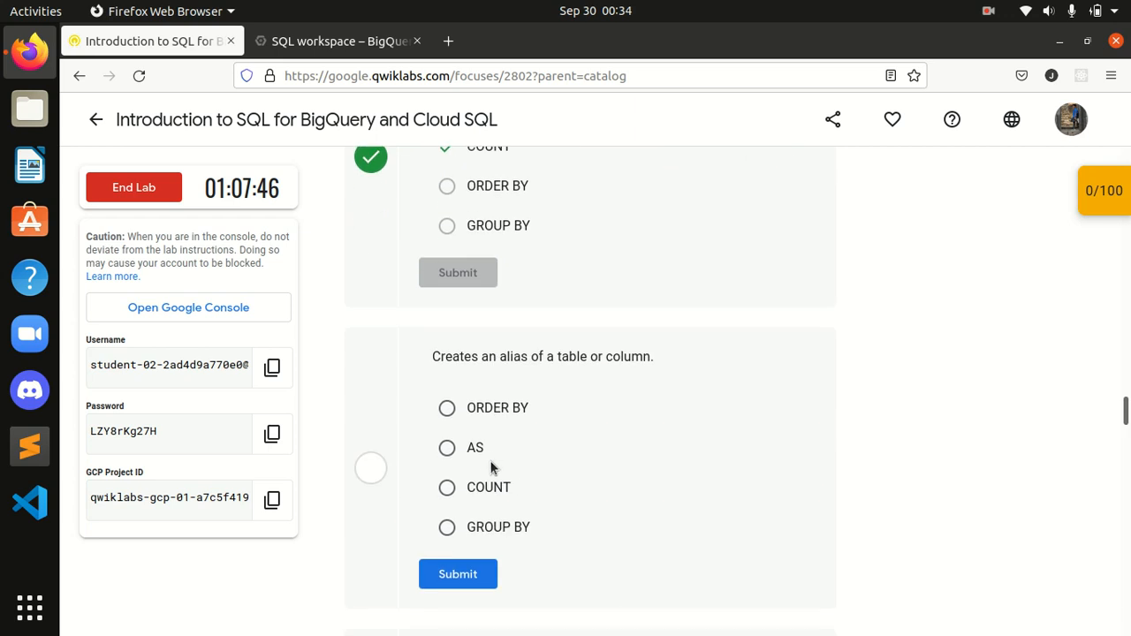
{"action": "left_click", "coordinate": [447, 410]}
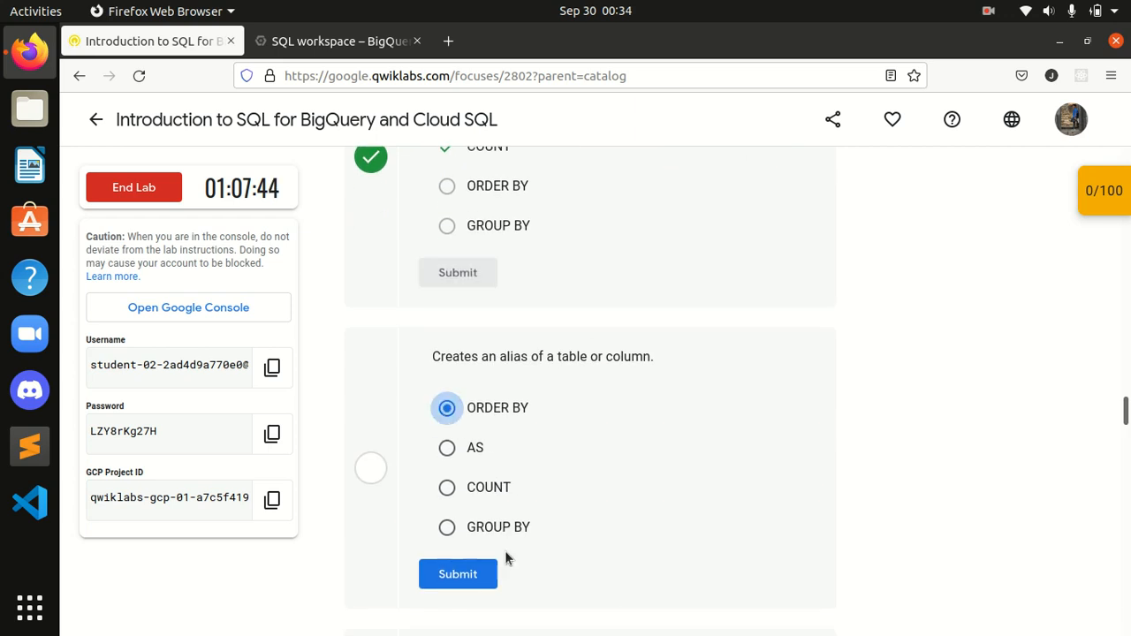
{"action": "left_click", "coordinate": [472, 574]}
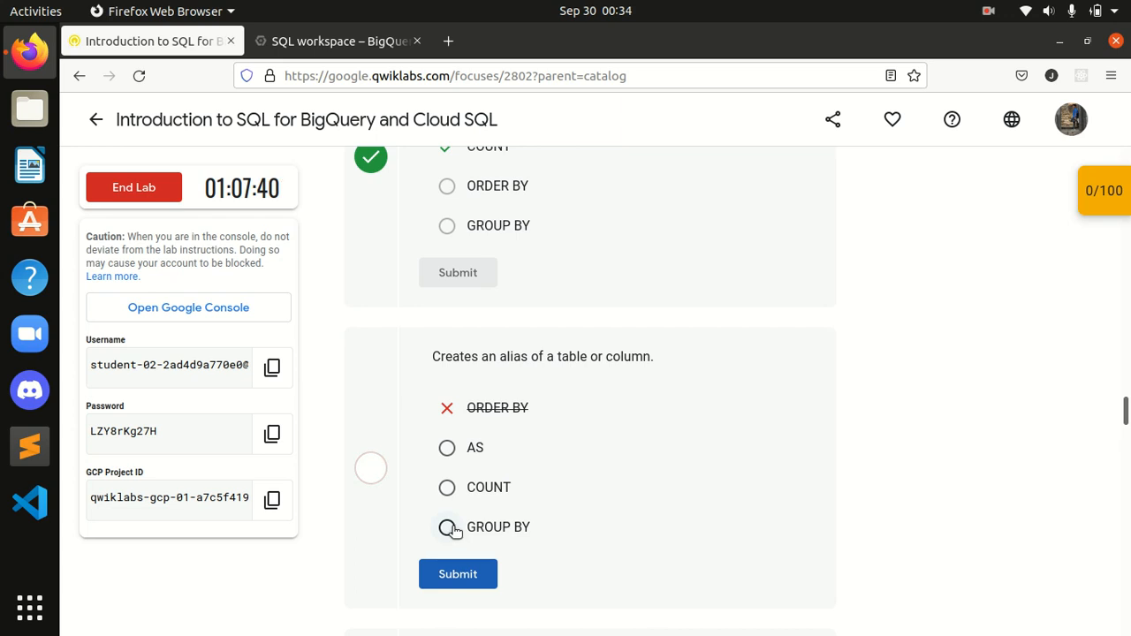
{"action": "left_click", "coordinate": [448, 448]}
{"action": "left_click", "coordinate": [450, 574]}
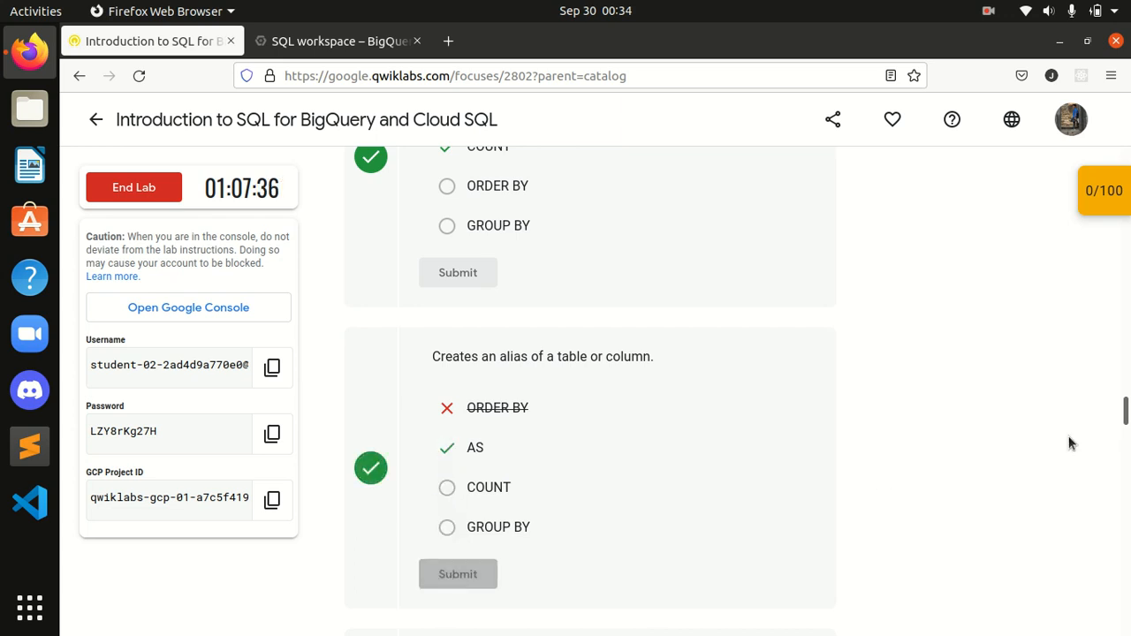
Step: Submit ORDER BY for the keyword that sorts returned query data in ascending or descending order
{"action": "scroll", "coordinate": [1069, 444], "scroll_direction": "down", "scroll_amount": 5}
{"action": "scroll", "coordinate": [1067, 442], "scroll_direction": "down", "scroll_amount": 3}
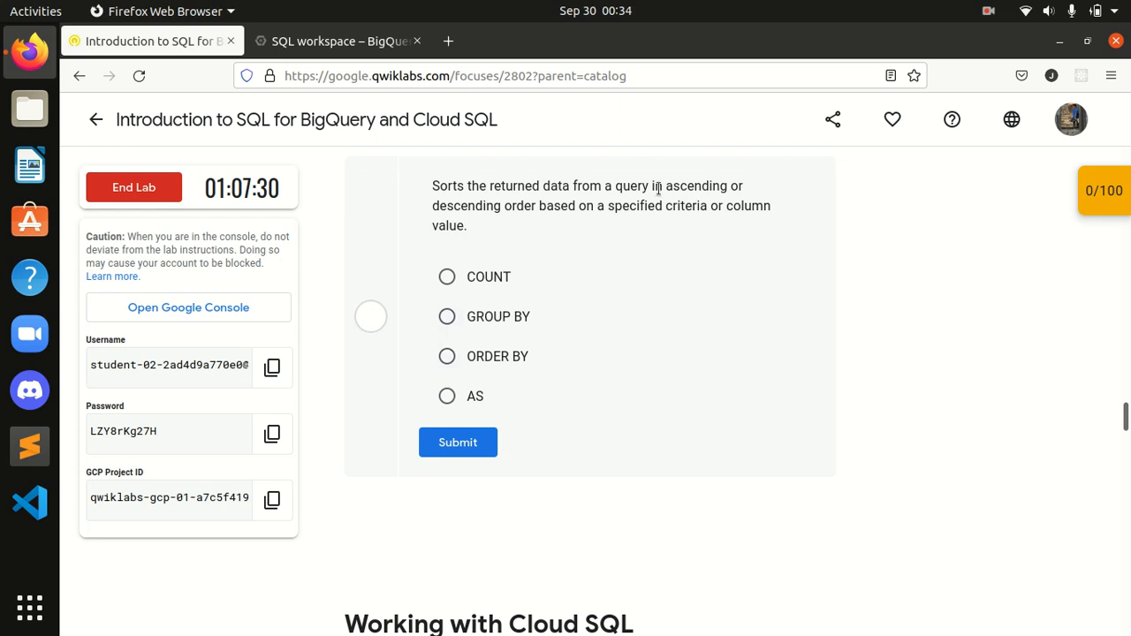
{"action": "left_click", "coordinate": [447, 357]}
{"action": "left_click", "coordinate": [445, 444]}
{"action": "scroll", "coordinate": [443, 441], "scroll_direction": "up", "scroll_amount": 1}
Step: Go on to Working with Cloud SQL and read the introduction to Cloud SQL and its accepted data formats under Exporting queries as CSV files
{"action": "scroll", "coordinate": [442, 441], "scroll_direction": "down", "scroll_amount": 6}
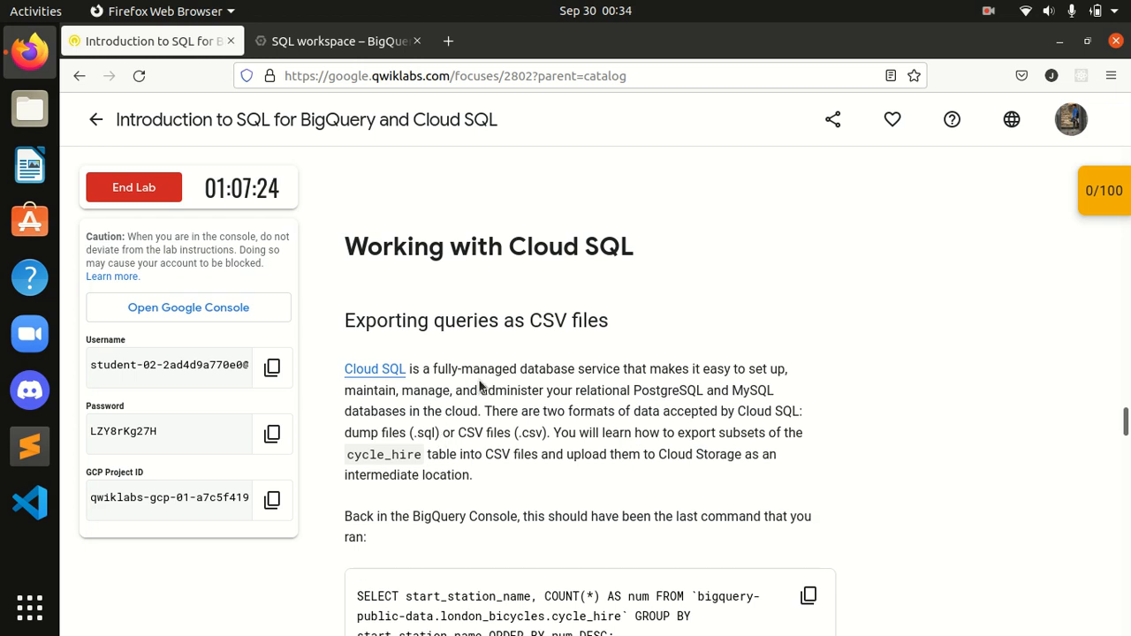
{"action": "left_click_drag", "start_coordinate": [349, 245], "coordinate": [605, 257]}
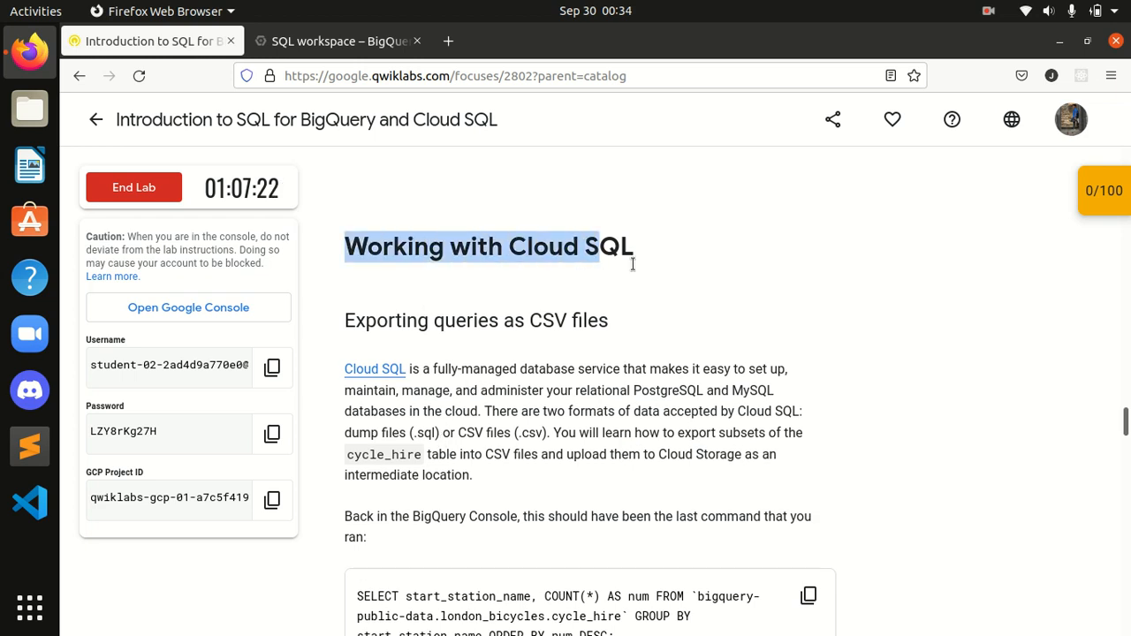
{"action": "left_click", "coordinate": [605, 256]}
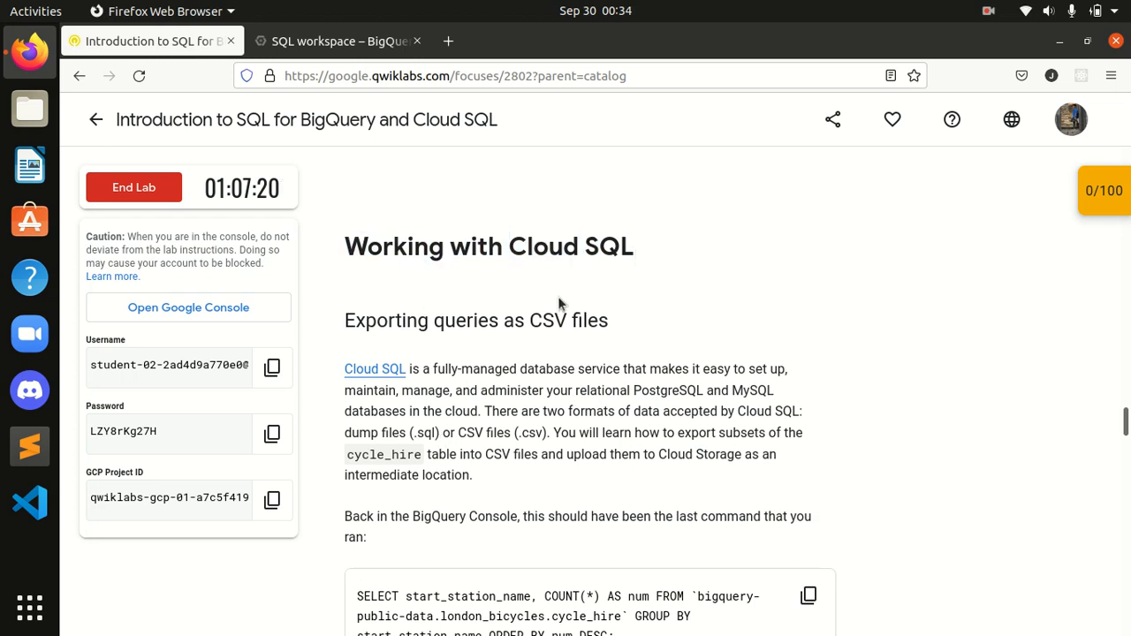
{"action": "scroll", "coordinate": [558, 298], "scroll_direction": "down", "scroll_amount": 2}
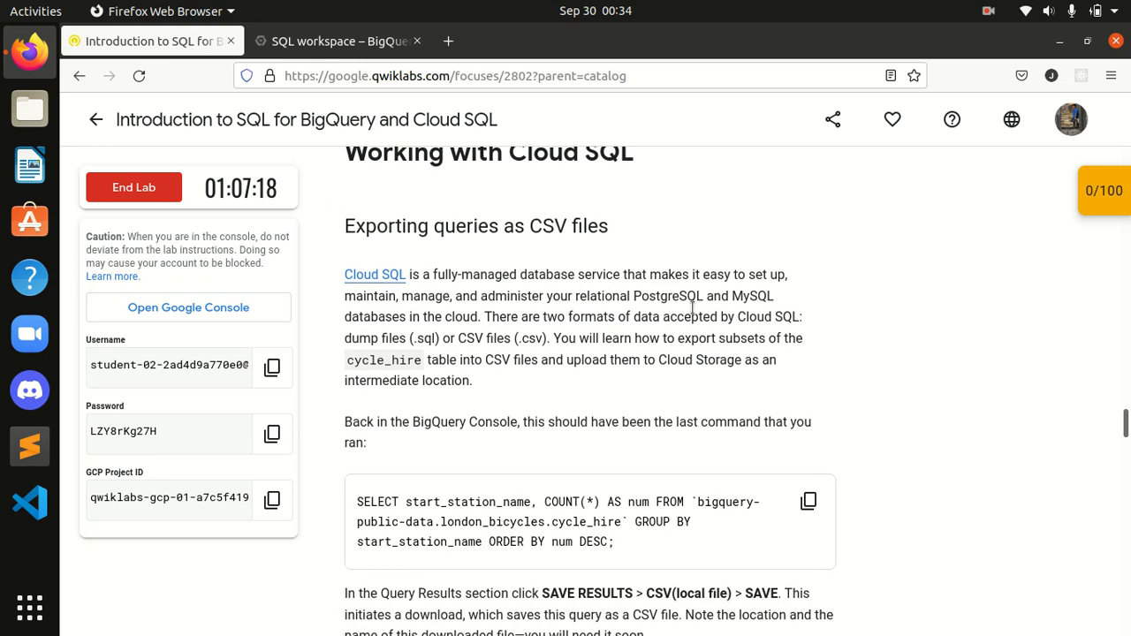
{"action": "scroll", "coordinate": [521, 228], "scroll_direction": "up", "scroll_amount": 2}
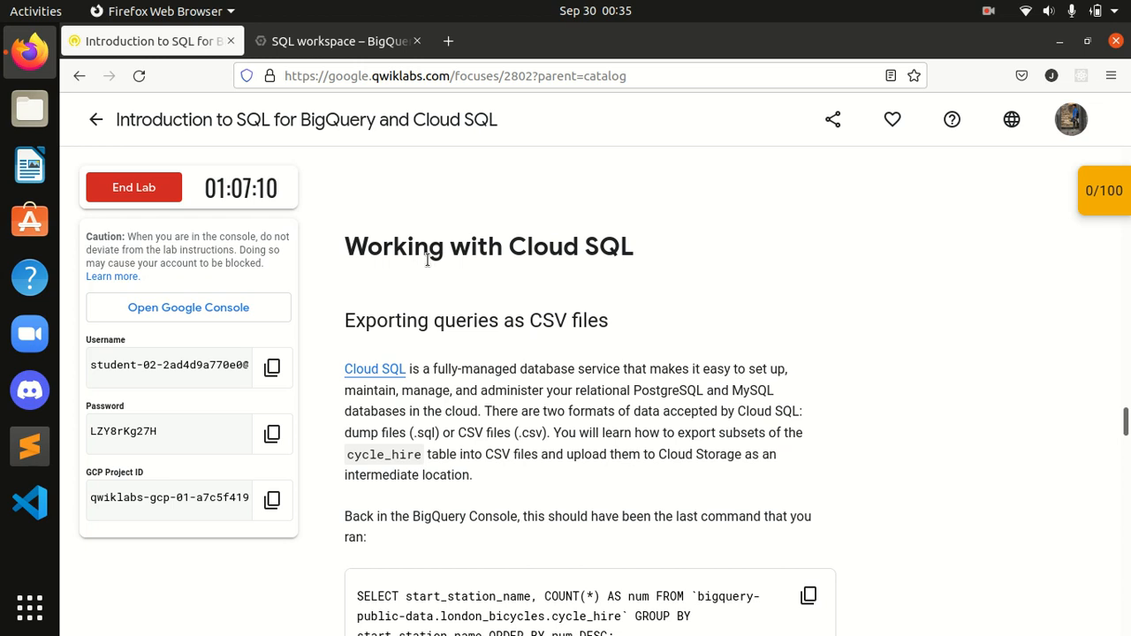
{"action": "scroll", "coordinate": [433, 256], "scroll_direction": "down", "scroll_amount": 2}
{"action": "scroll", "coordinate": [433, 256], "scroll_direction": "up", "scroll_amount": 2}
{"action": "scroll", "coordinate": [433, 257], "scroll_direction": "down", "scroll_amount": 1}
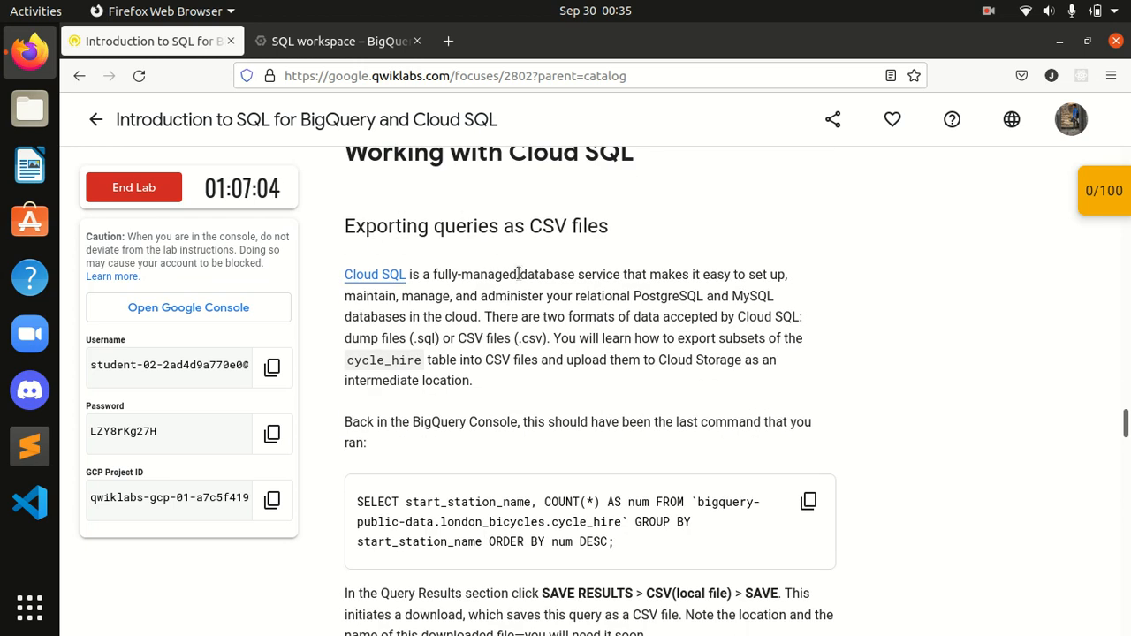
{"action": "scroll", "coordinate": [518, 274], "scroll_direction": "down", "scroll_amount": 2}
{"action": "scroll", "coordinate": [518, 274], "scroll_direction": "up", "scroll_amount": 4}
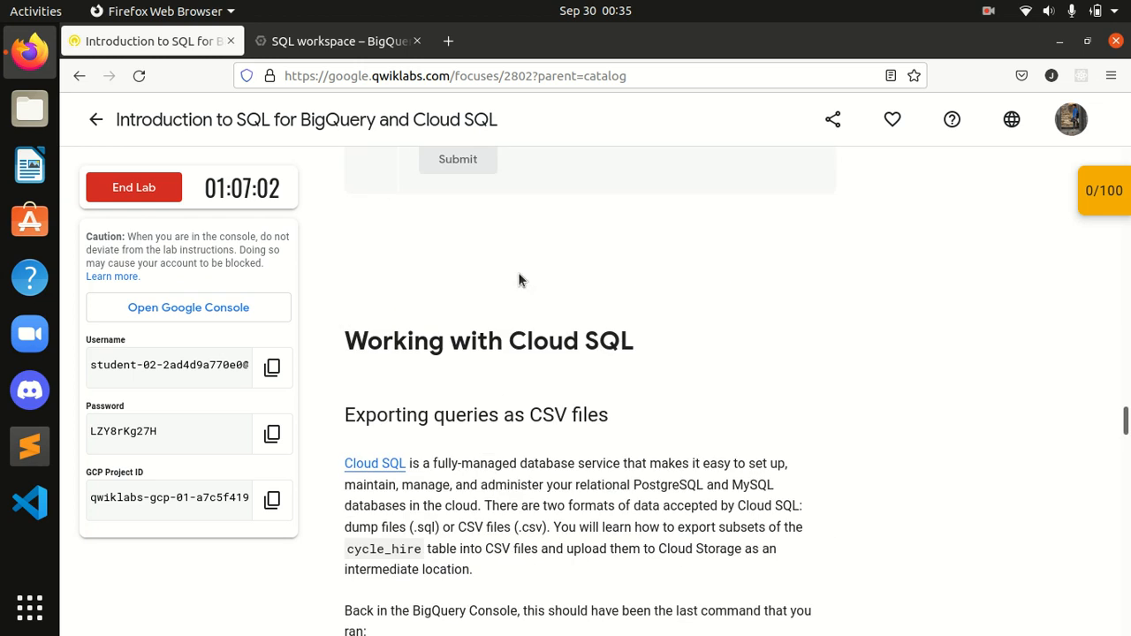
{"action": "scroll", "coordinate": [518, 280], "scroll_direction": "down", "scroll_amount": 1}
{"action": "left_click_drag", "start_coordinate": [340, 322], "coordinate": [623, 326]}
{"action": "left_click", "coordinate": [624, 327]}
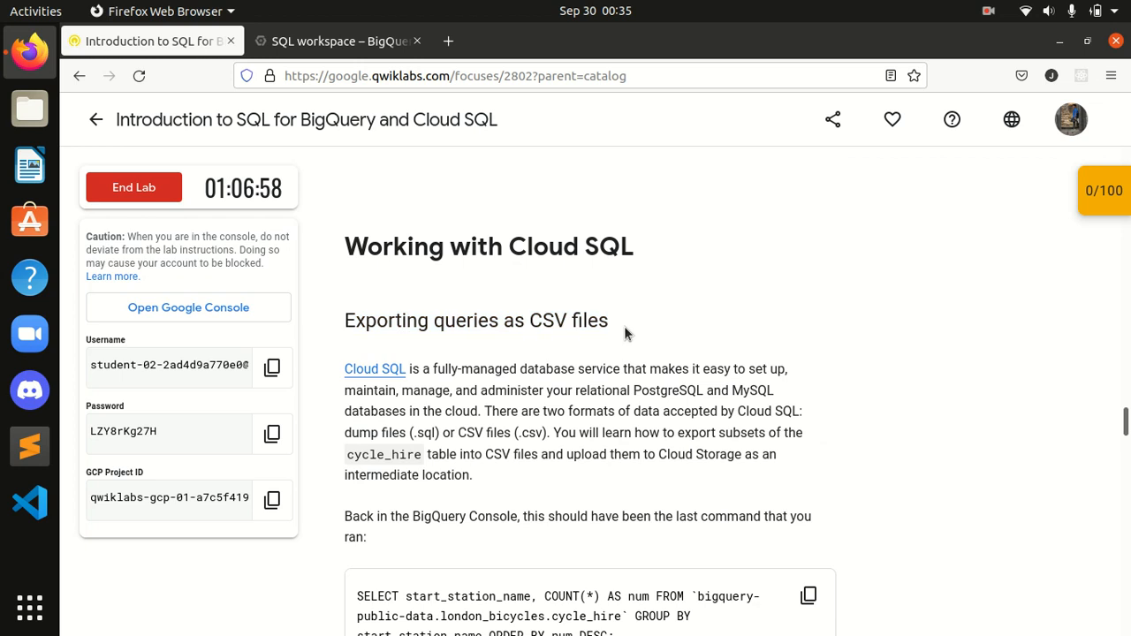
{"action": "scroll", "coordinate": [624, 329], "scroll_direction": "down", "scroll_amount": 1}
{"action": "scroll", "coordinate": [623, 332], "scroll_direction": "up", "scroll_amount": 2}
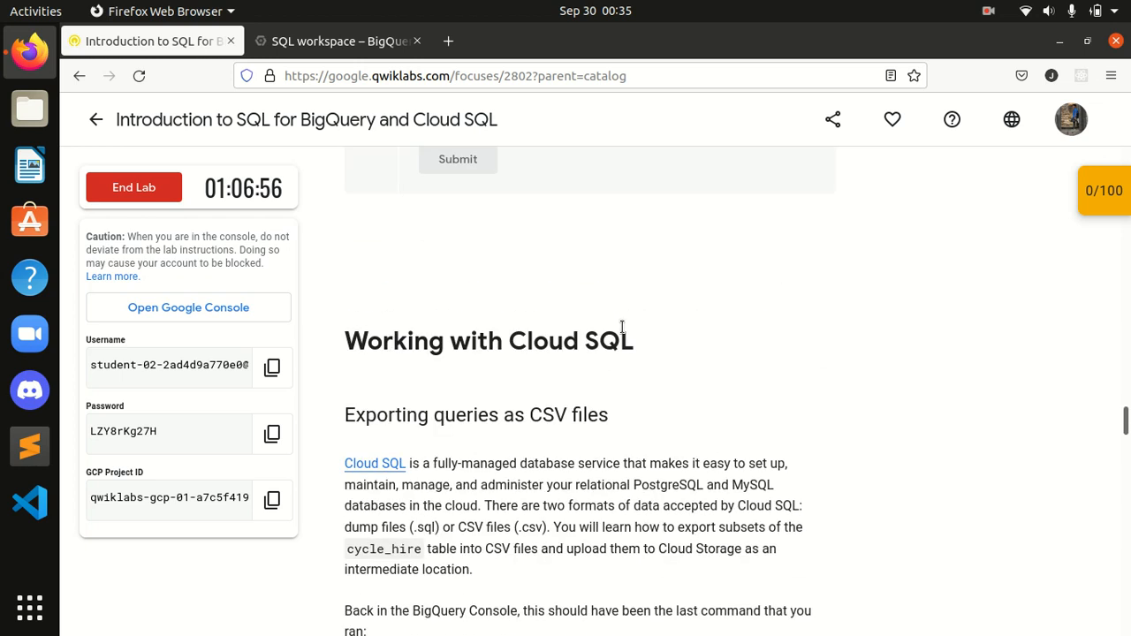
{"action": "scroll", "coordinate": [623, 332], "scroll_direction": "down", "scroll_amount": 1}
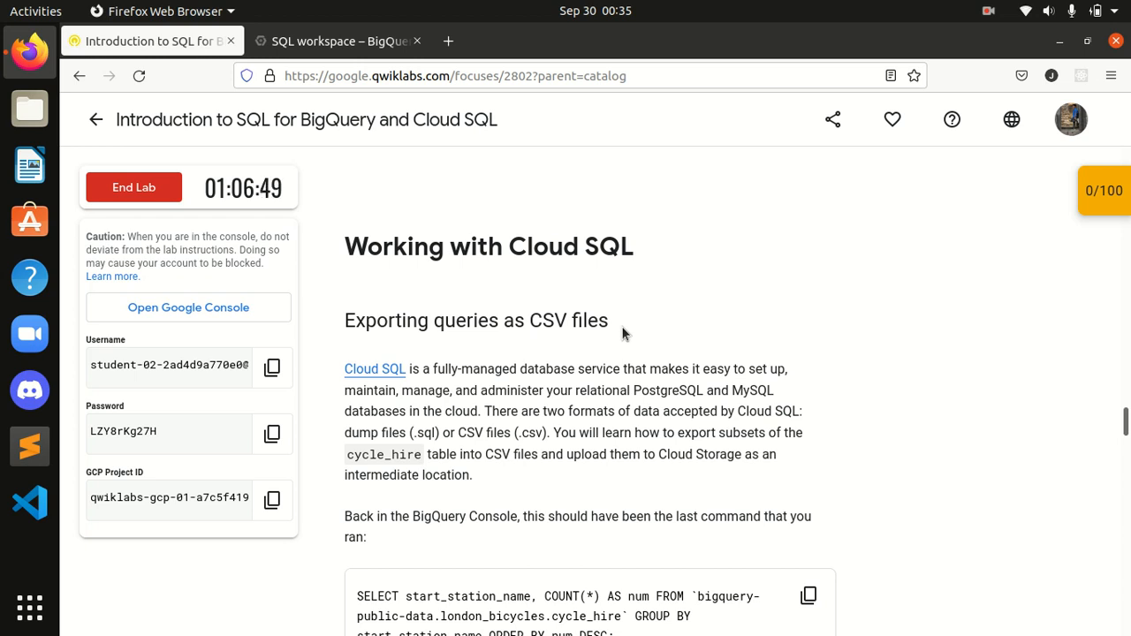
{"action": "scroll", "coordinate": [523, 376], "scroll_direction": "down", "scroll_amount": 2}
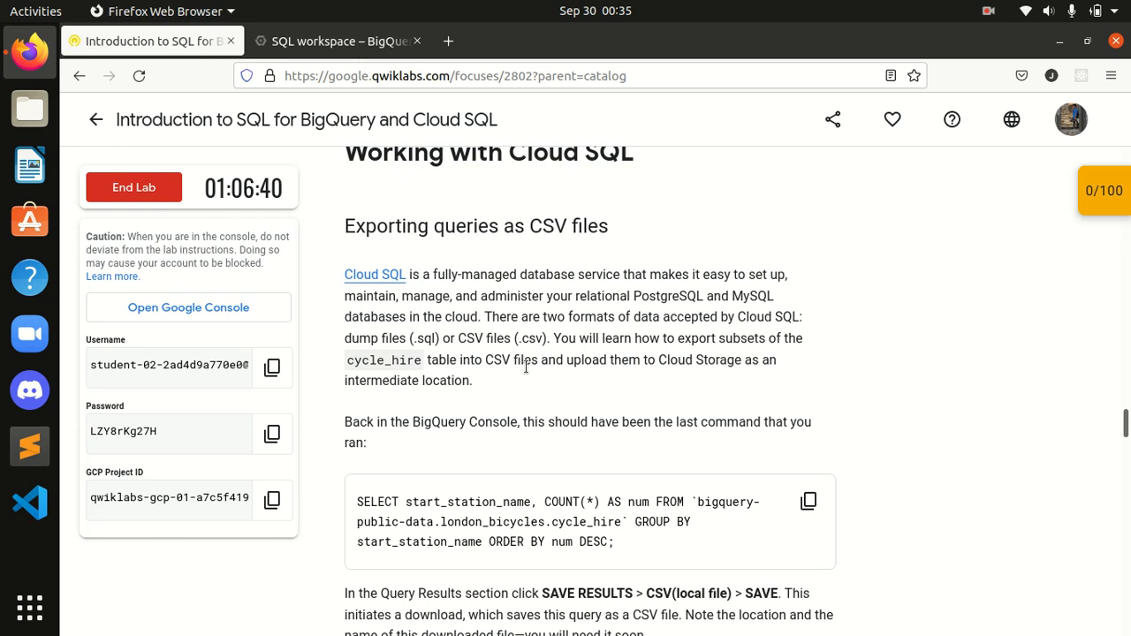
{"action": "left_click_drag", "start_coordinate": [547, 296], "coordinate": [703, 297]}
Step: Read the instructions for saving the start and end station query results as CSV files and creating a Cloud Storage bucket
{"action": "scroll", "coordinate": [584, 372], "scroll_direction": "down", "scroll_amount": 4}
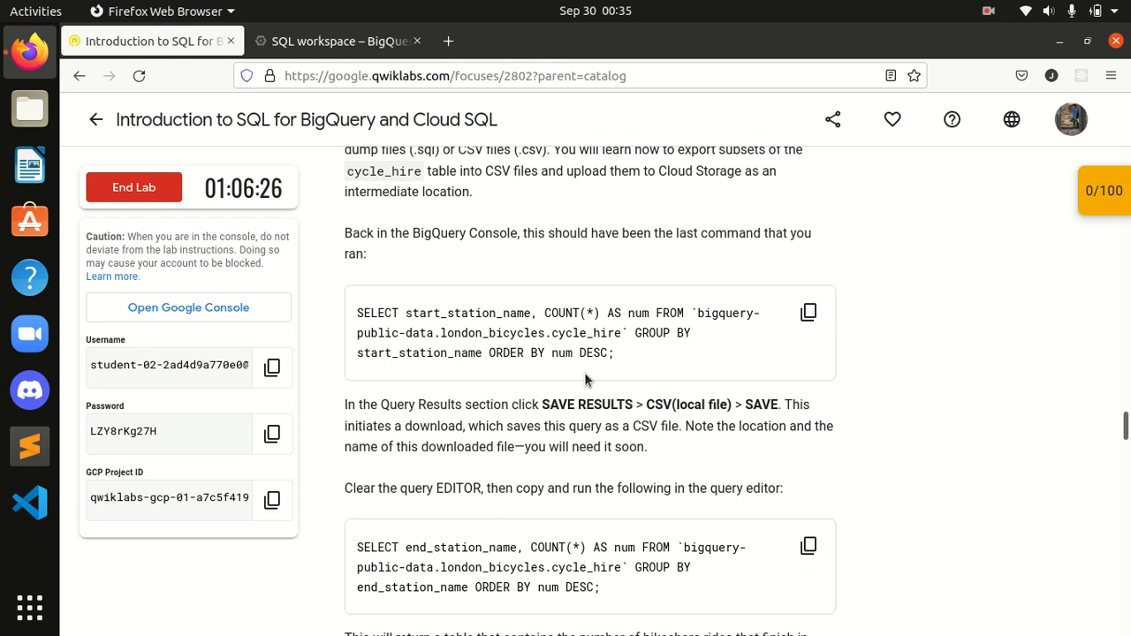
{"action": "scroll", "coordinate": [584, 379], "scroll_direction": "down", "scroll_amount": 2}
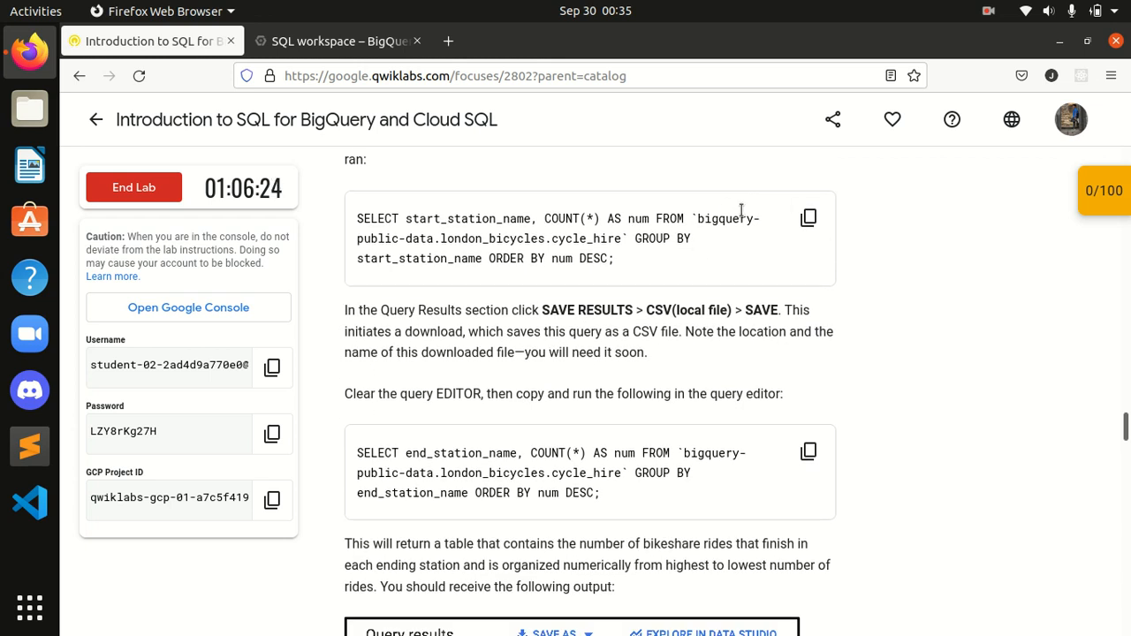
{"action": "scroll", "coordinate": [737, 287], "scroll_direction": "down", "scroll_amount": 2}
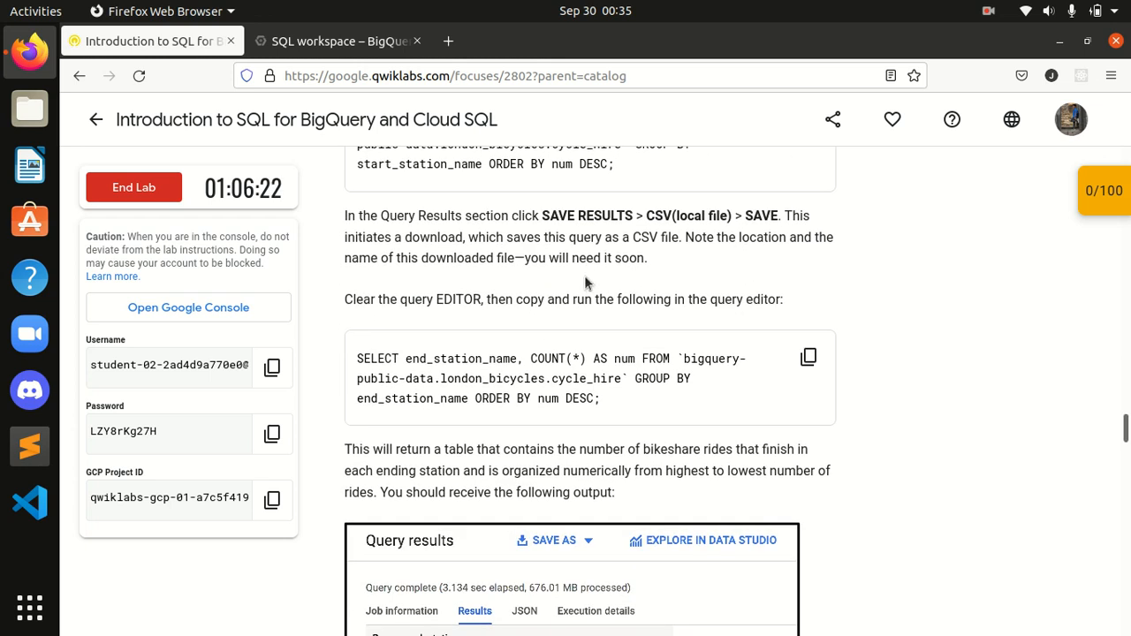
{"action": "scroll", "coordinate": [688, 232], "scroll_direction": "down", "scroll_amount": 12}
{"action": "scroll", "coordinate": [688, 232], "scroll_direction": "down", "scroll_amount": 3}
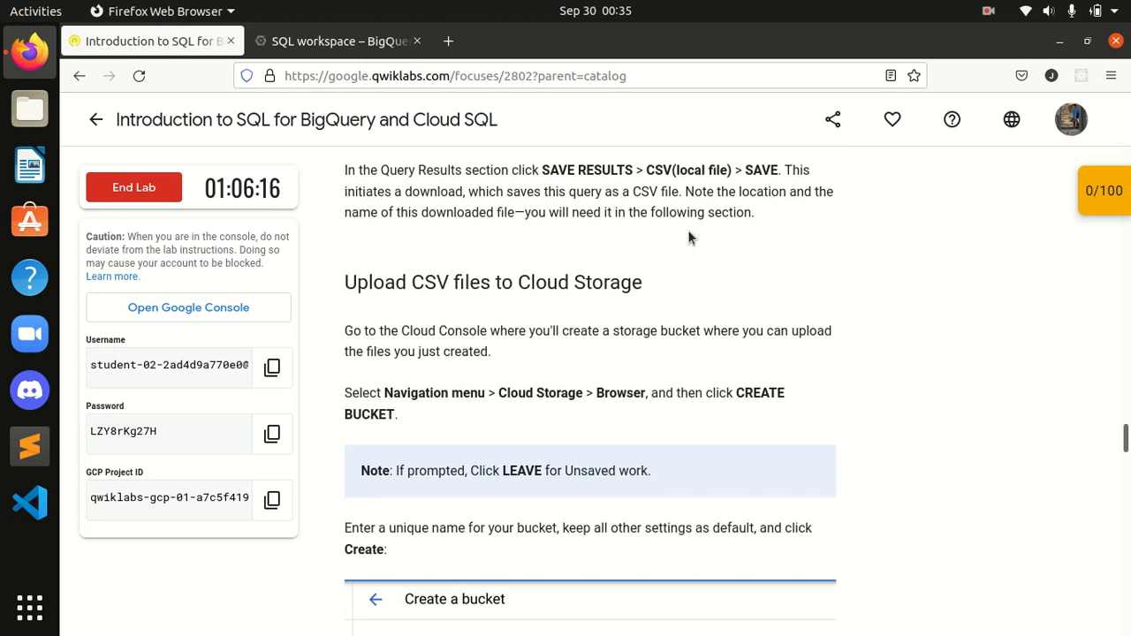
{"action": "scroll", "coordinate": [687, 233], "scroll_direction": "down", "scroll_amount": 2}
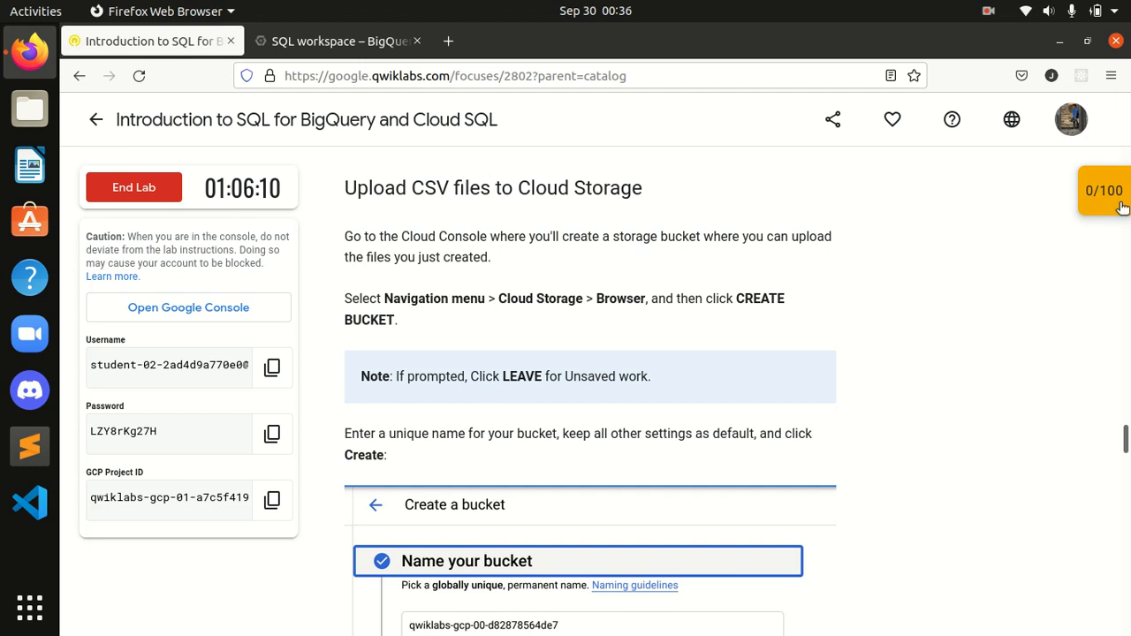
Step: Look over the lab checkpoints and the instructions for creating a bucket under Upload CSV files to Cloud Storage
{"action": "mouse_move", "coordinate": [1127, 206]}
{"action": "left_click", "coordinate": [1090, 202]}
{"action": "scroll", "coordinate": [684, 249], "scroll_direction": "up", "scroll_amount": 2}
{"action": "scroll", "coordinate": [684, 256], "scroll_direction": "down", "scroll_amount": 2}
{"action": "scroll", "coordinate": [596, 310], "scroll_direction": "up", "scroll_amount": 4}
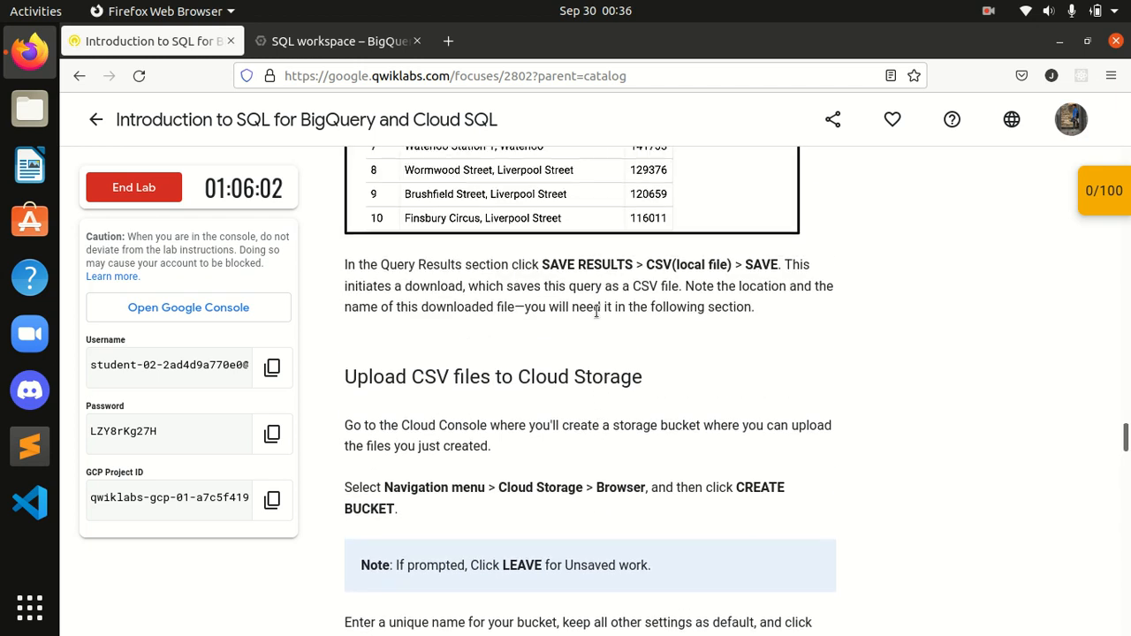
{"action": "scroll", "coordinate": [596, 310], "scroll_direction": "down", "scroll_amount": 2}
{"action": "scroll", "coordinate": [595, 310], "scroll_direction": "down", "scroll_amount": 2}
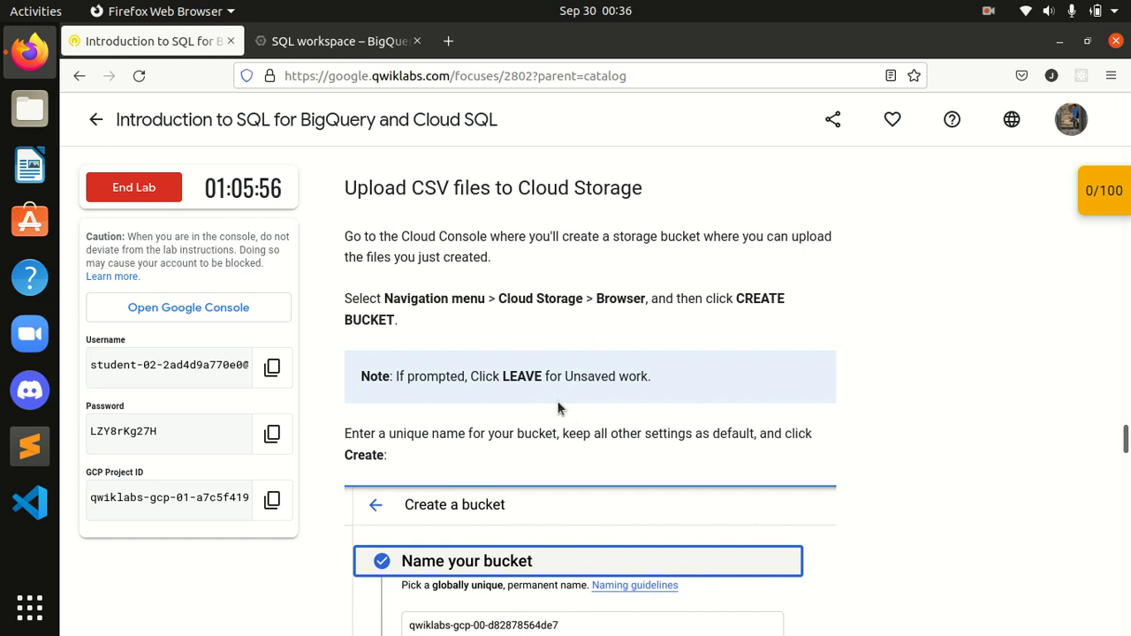
Step: Switch to the Google Cloud console and open the Cloud Storage Browser
{"action": "left_click", "coordinate": [349, 41]}
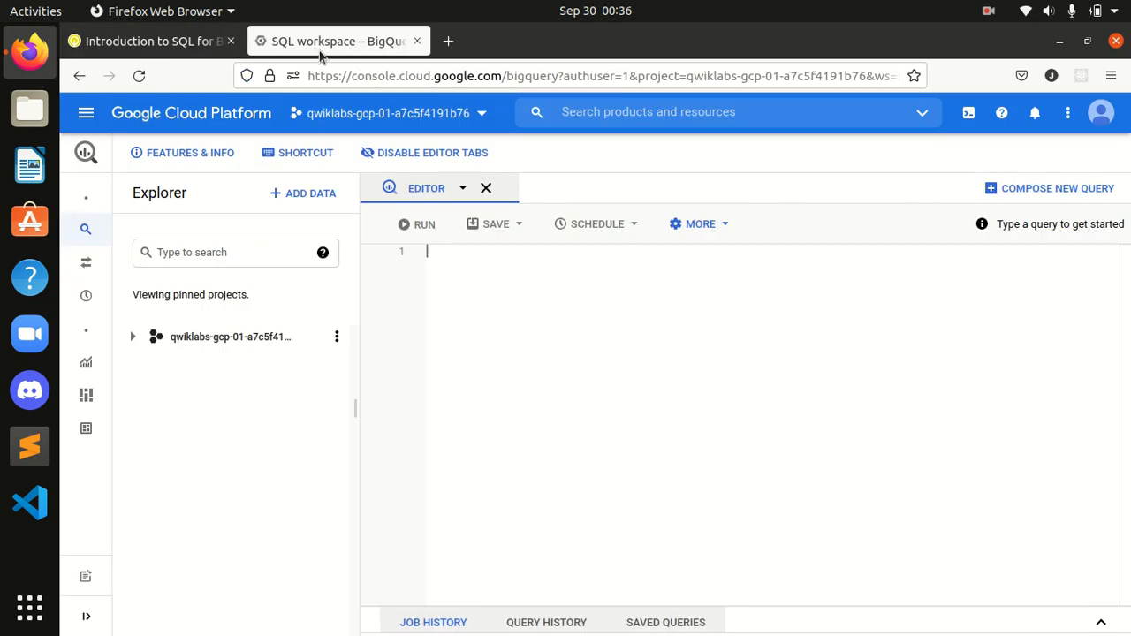
{"action": "left_click", "coordinate": [86, 112]}
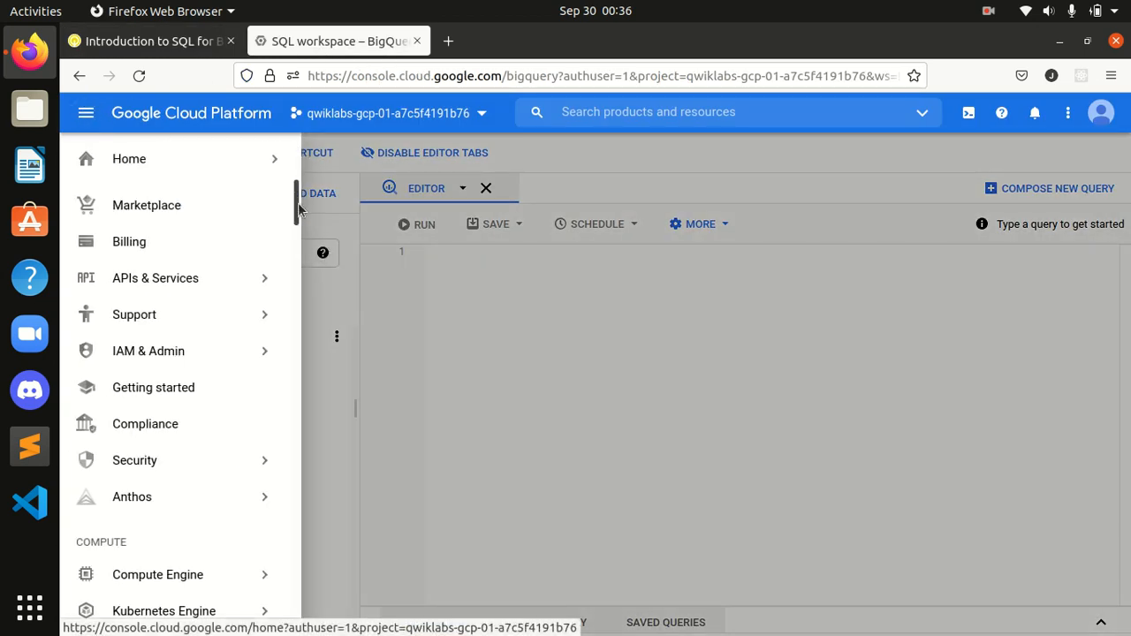
{"action": "scroll", "coordinate": [296, 235], "scroll_direction": "down", "scroll_amount": 4}
{"action": "scroll", "coordinate": [296, 234], "scroll_direction": "down", "scroll_amount": 3}
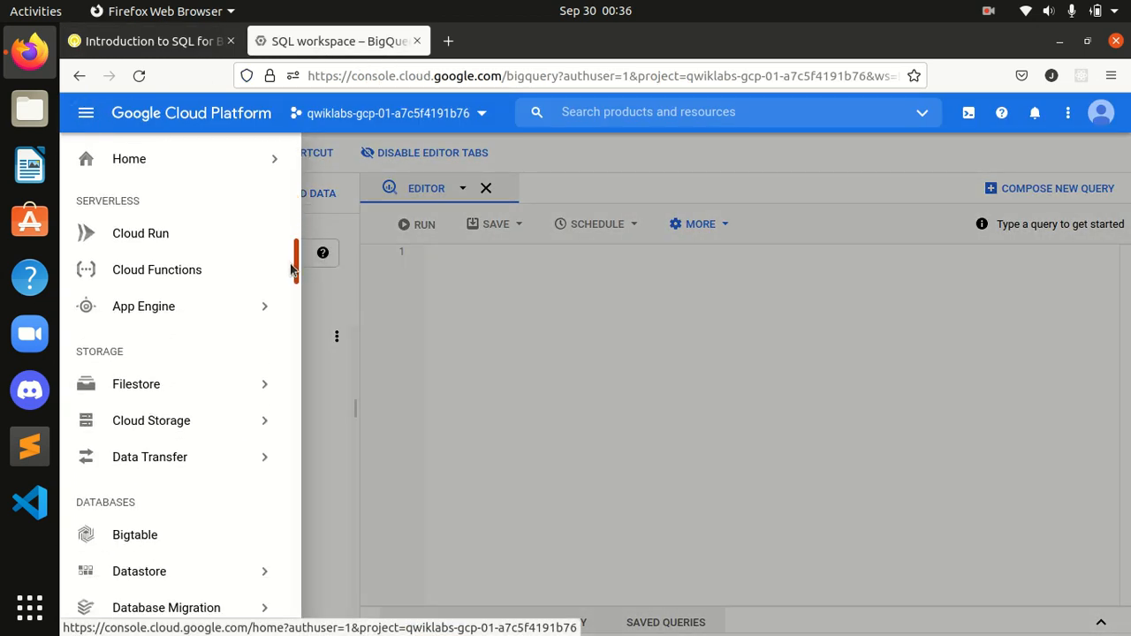
{"action": "mouse_move", "coordinate": [201, 424]}
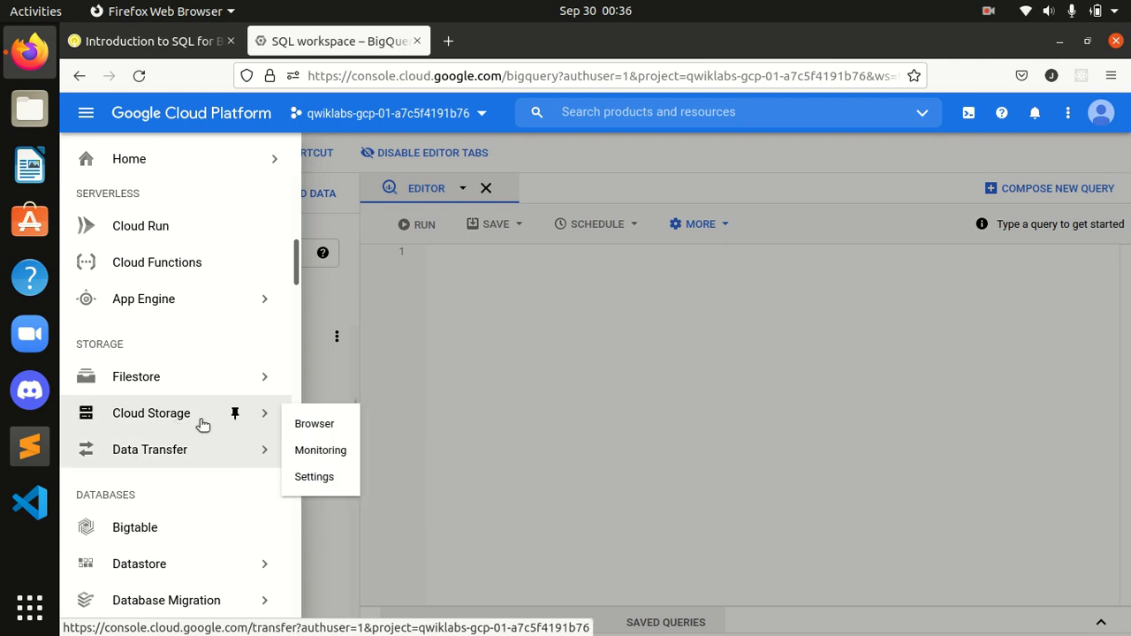
{"action": "left_click", "coordinate": [306, 427]}
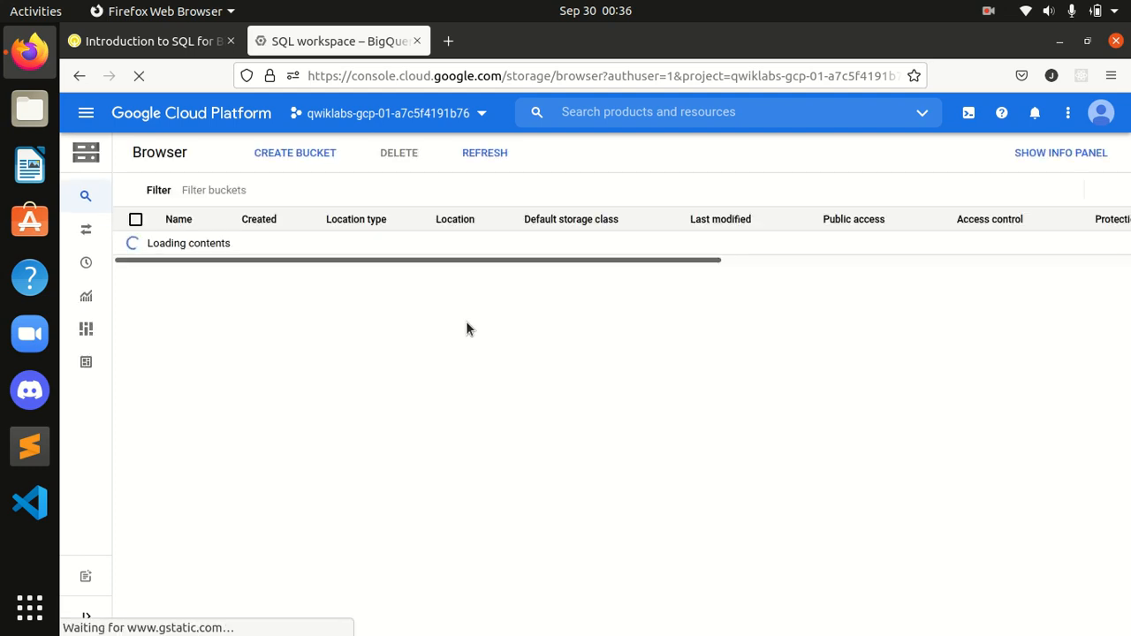
Step: Start creating a new storage bucket and dismiss the Learn and cost estimate side panels
{"action": "left_click", "coordinate": [295, 152]}
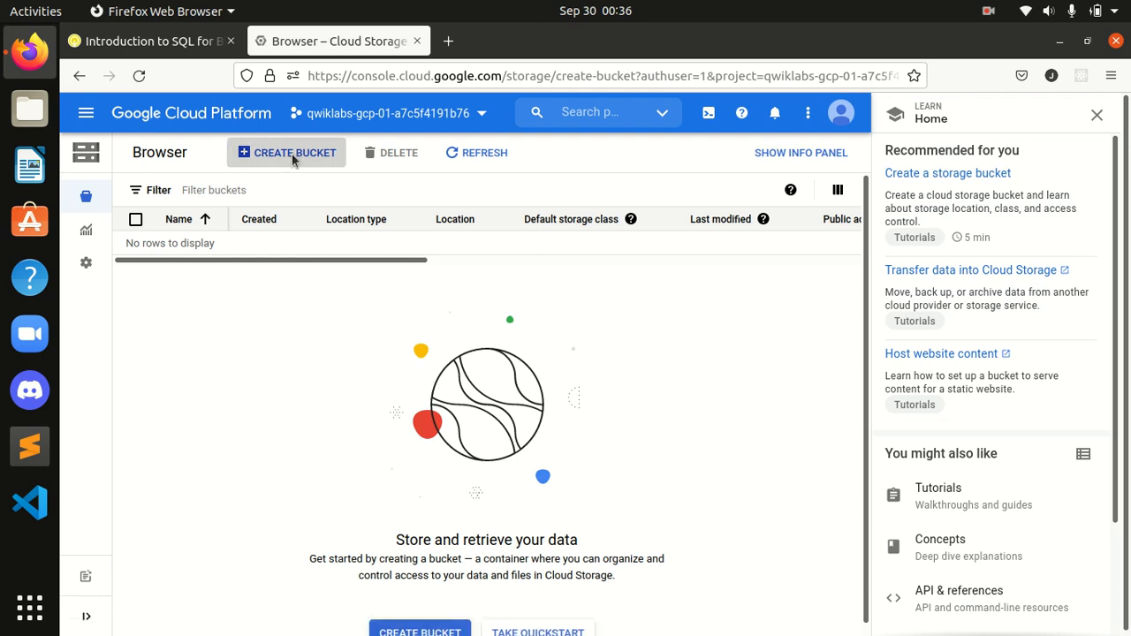
{"action": "left_click", "coordinate": [1097, 118]}
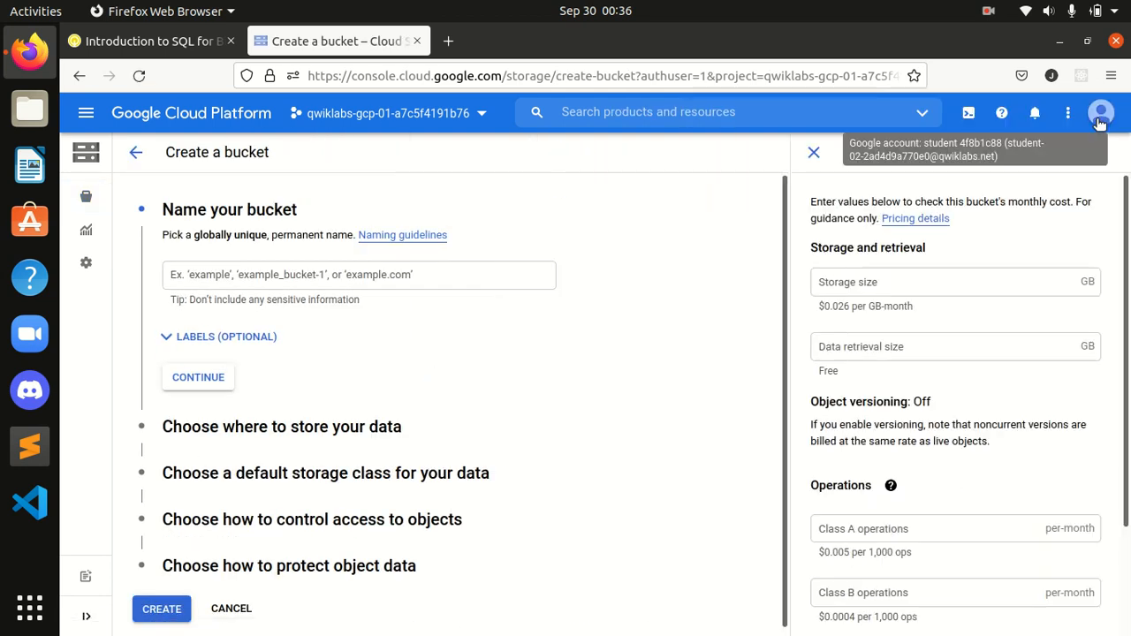
{"action": "left_click", "coordinate": [814, 152]}
Step: Name the bucket with the GCP Project ID copied from the lab page
{"action": "left_click", "coordinate": [320, 273]}
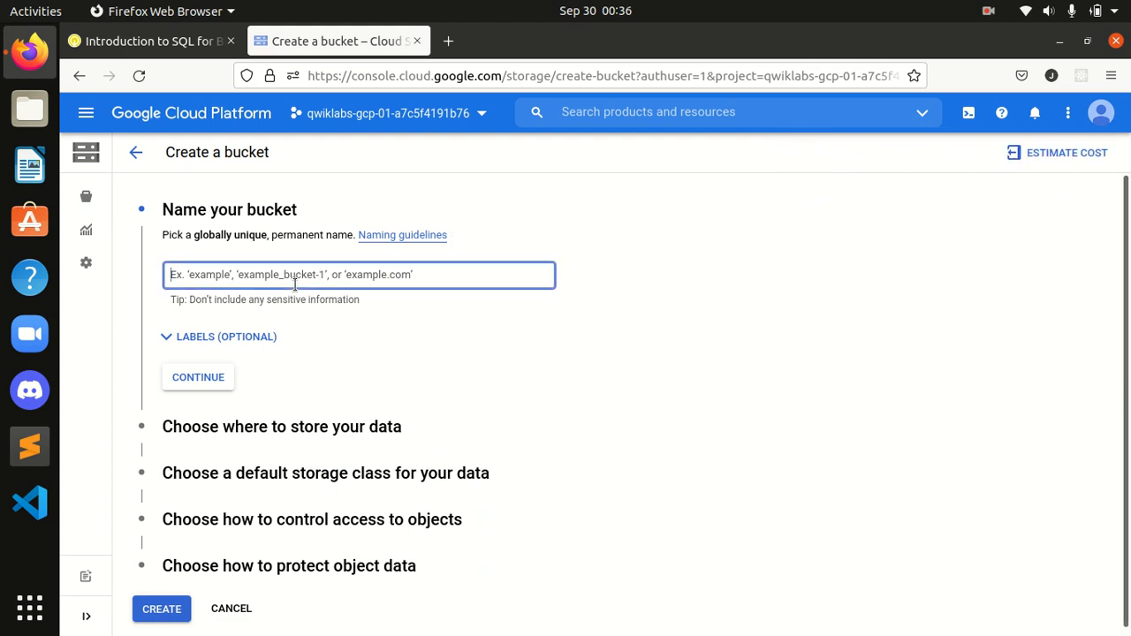
{"action": "left_click", "coordinate": [158, 50]}
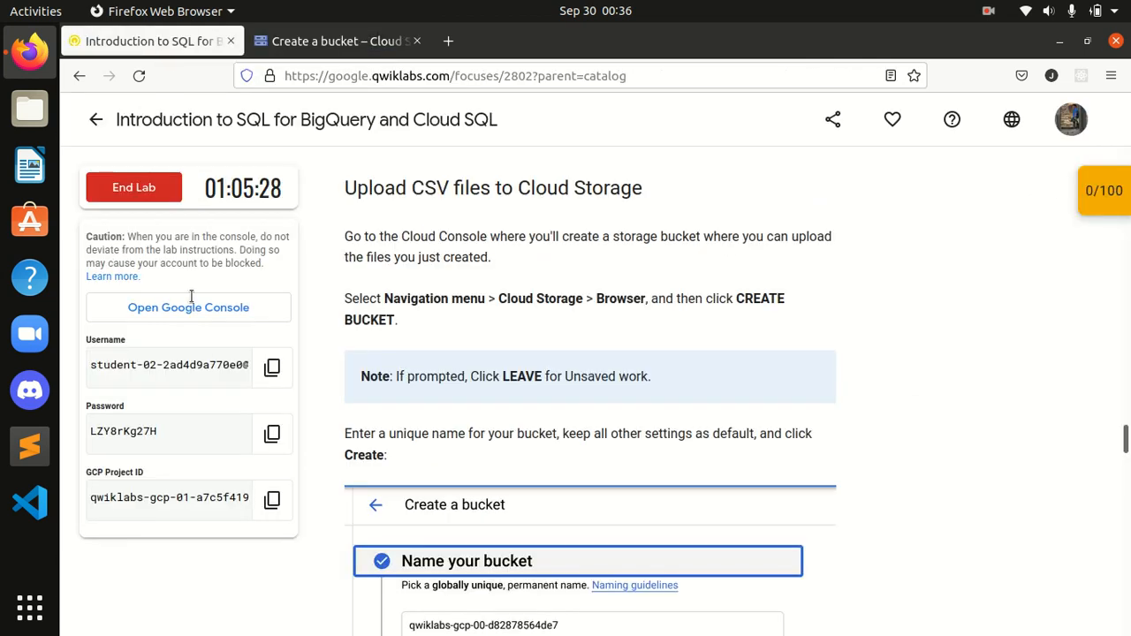
{"action": "left_click", "coordinate": [271, 498]}
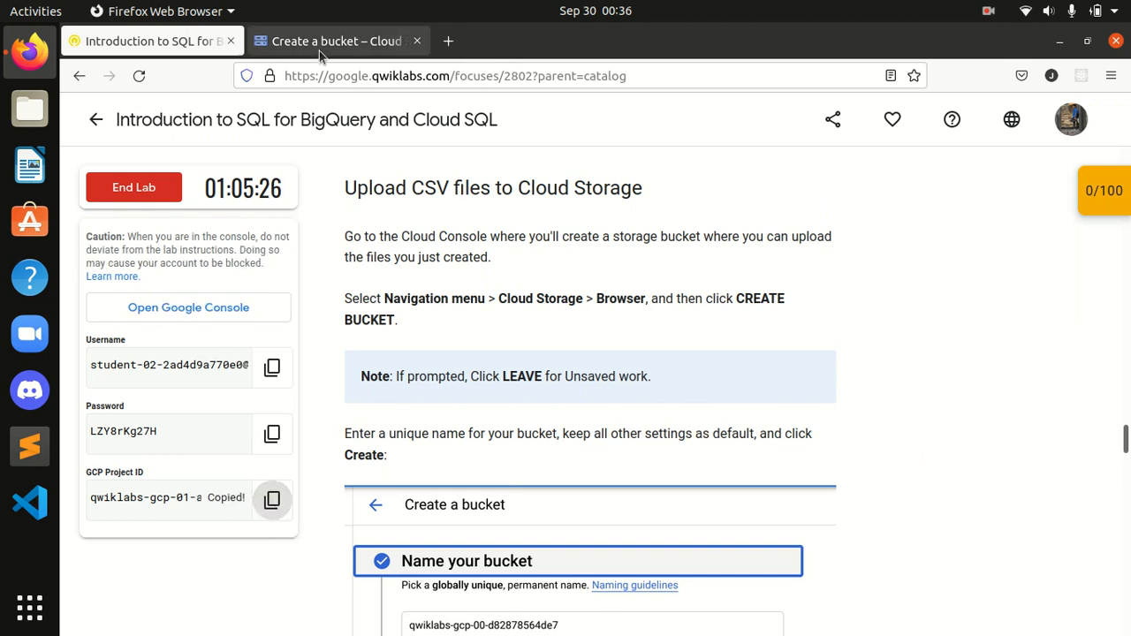
{"action": "left_click", "coordinate": [317, 46]}
{"action": "left_click", "coordinate": [317, 276]}
{"action": "key", "text": "ctrl+v"}
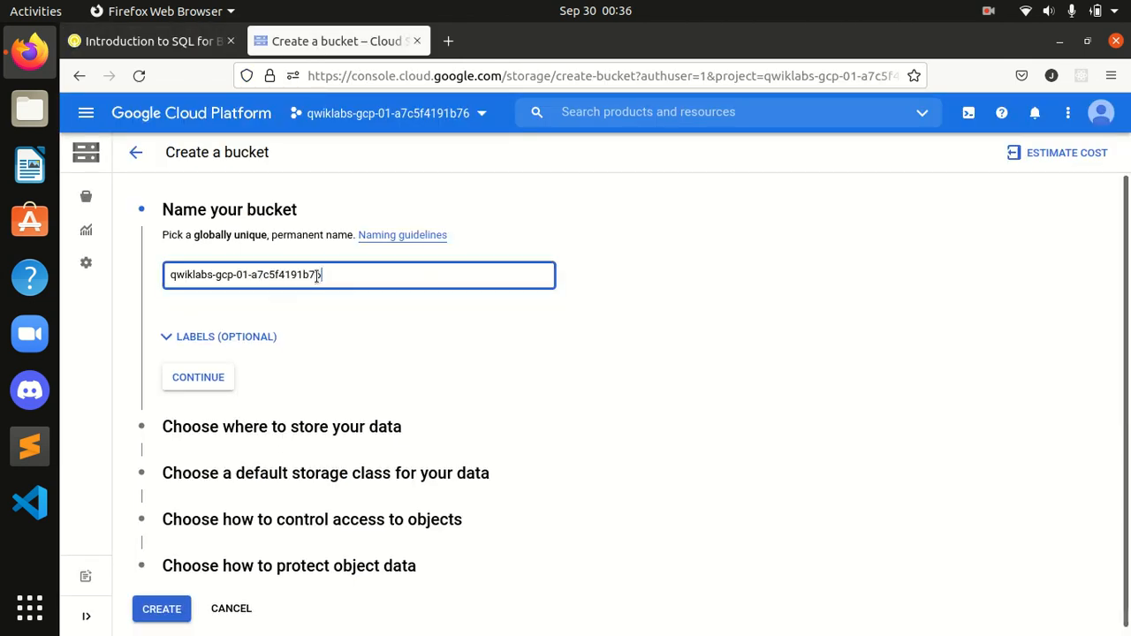
Step: Check the bucket settings in the lab instructions, create the bucket with default settings, and dismiss the side panel
{"action": "left_click", "coordinate": [150, 42]}
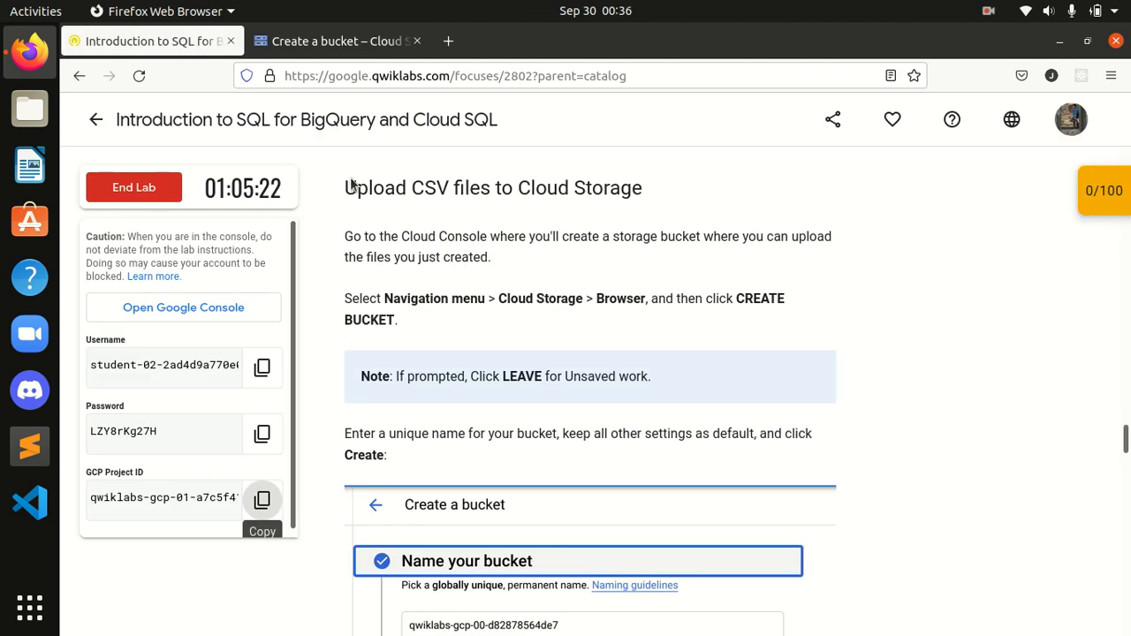
{"action": "scroll", "coordinate": [562, 358], "scroll_direction": "down", "scroll_amount": 5}
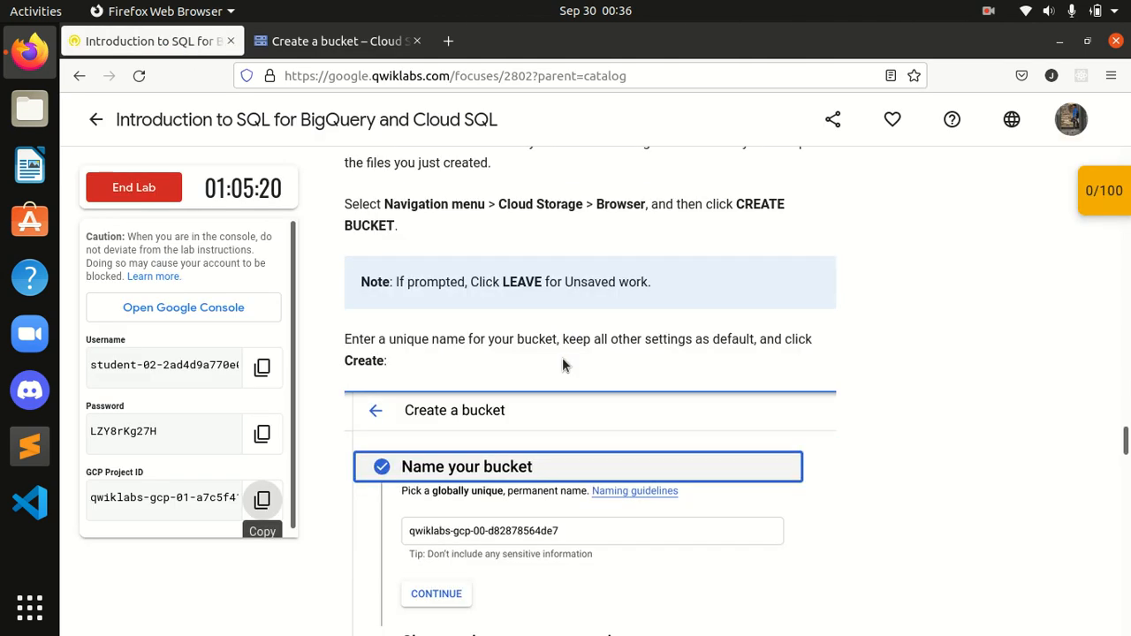
{"action": "scroll", "coordinate": [563, 358], "scroll_direction": "down", "scroll_amount": 5}
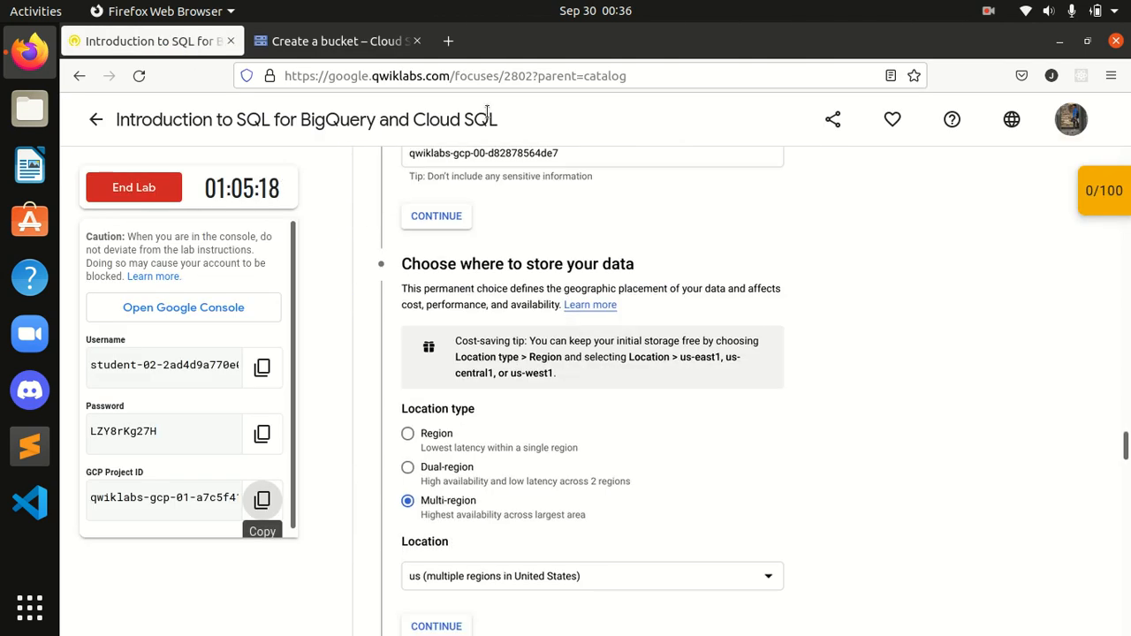
{"action": "left_click", "coordinate": [344, 42]}
{"action": "left_click", "coordinate": [176, 604]}
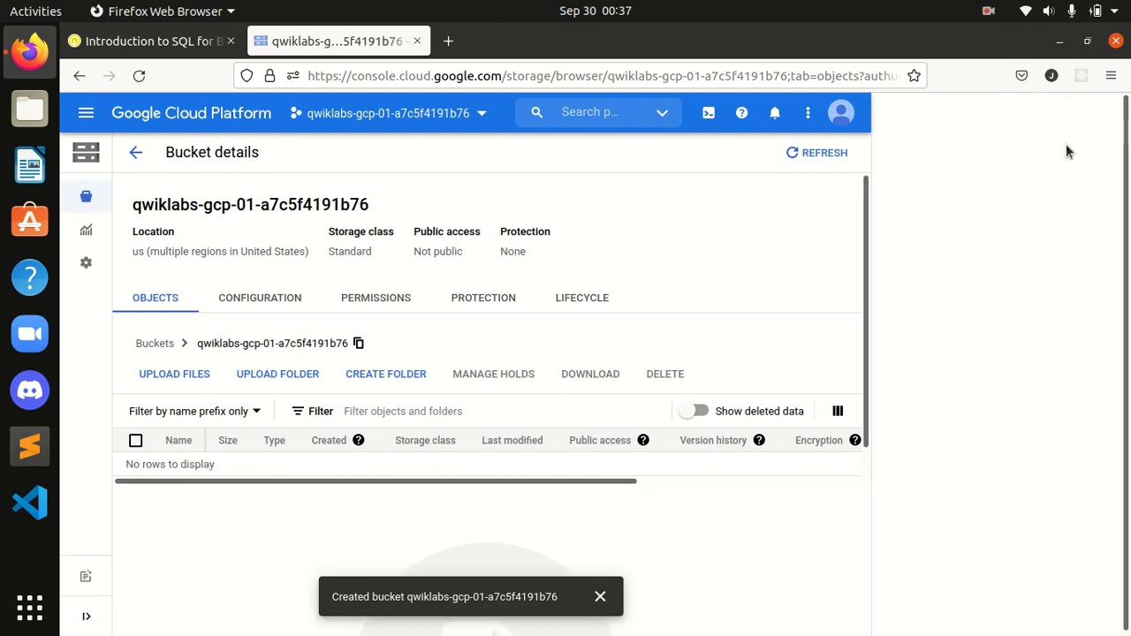
{"action": "left_click", "coordinate": [1096, 118]}
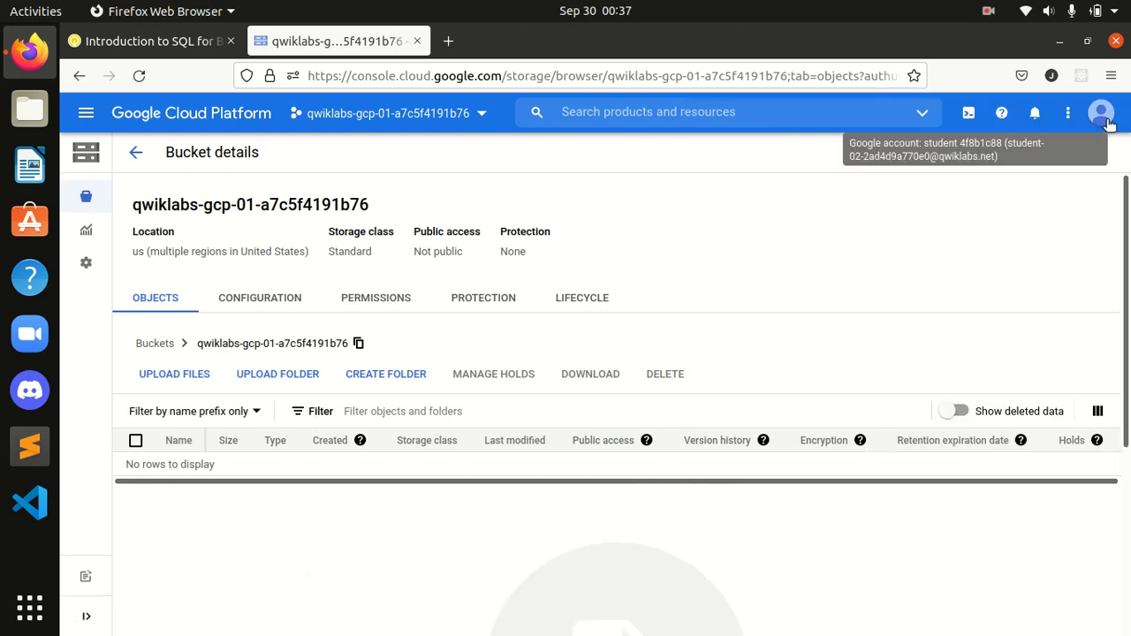
Step: Check progress on the lab task "Create a cloud storage bucket" and review its score in the checkpoints
{"action": "left_click", "coordinate": [159, 45]}
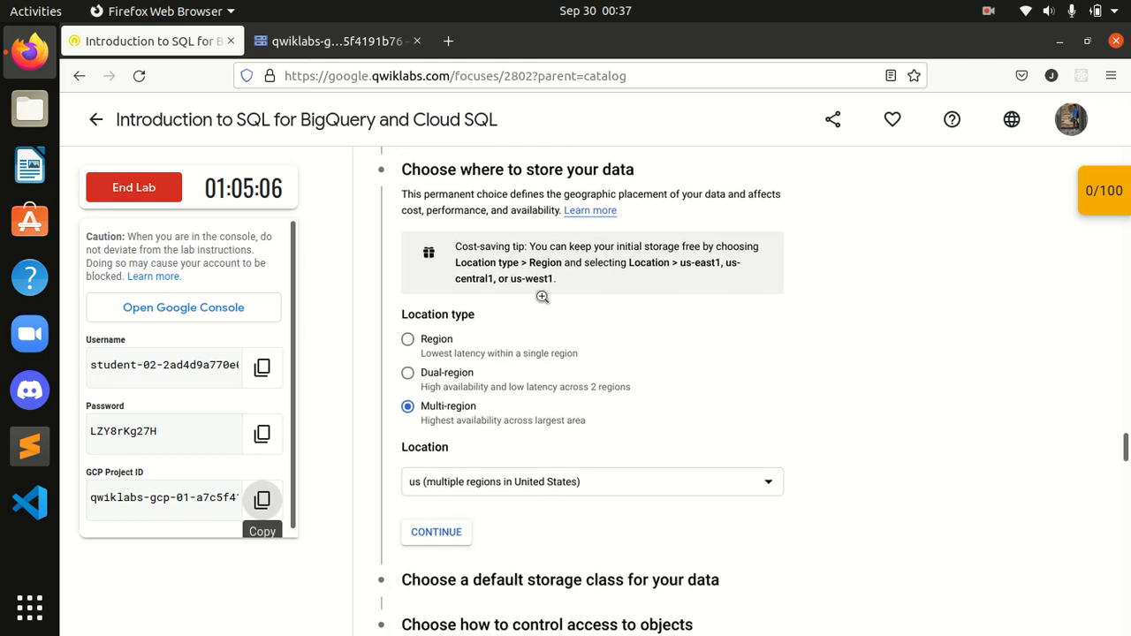
{"action": "scroll", "coordinate": [541, 296], "scroll_direction": "down", "scroll_amount": 5}
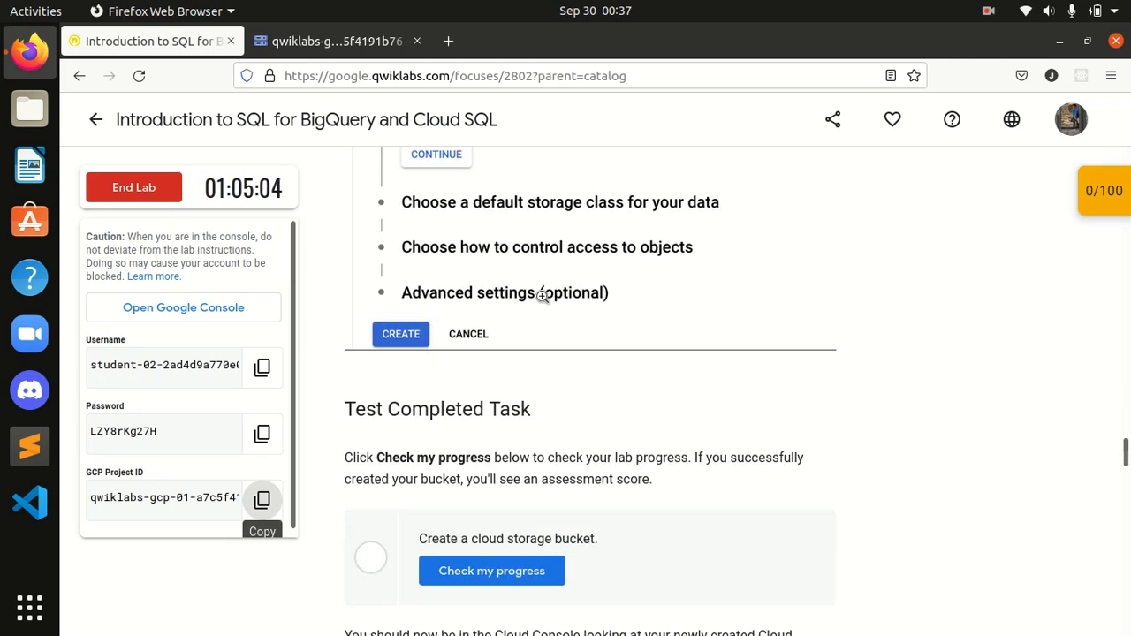
{"action": "left_click", "coordinate": [508, 475]}
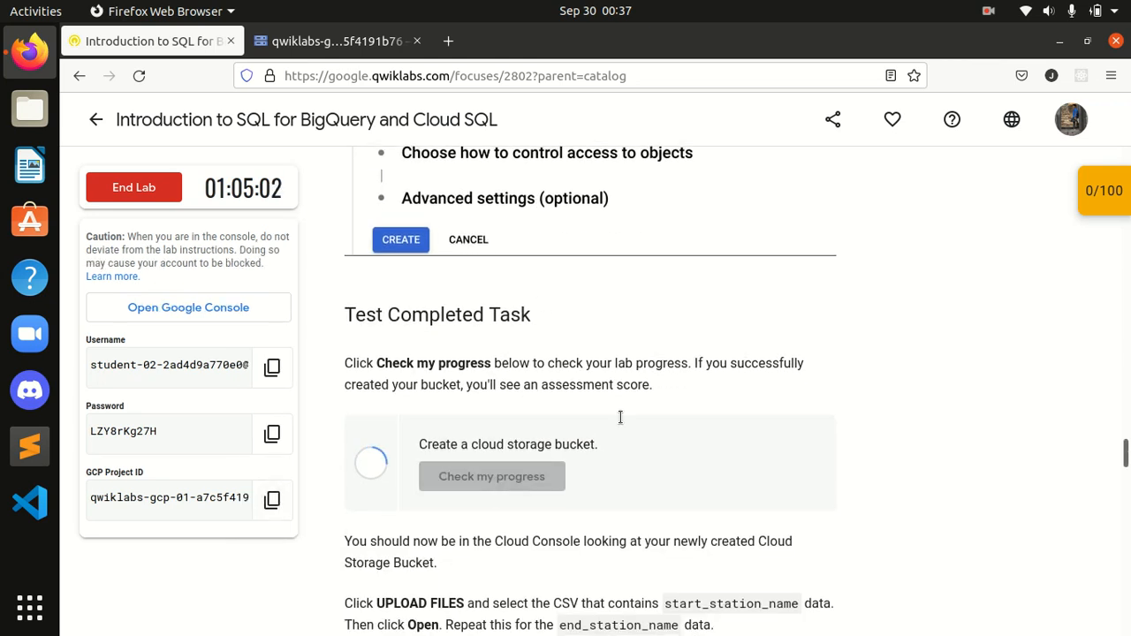
{"action": "scroll", "coordinate": [794, 362], "scroll_direction": "down", "scroll_amount": 4}
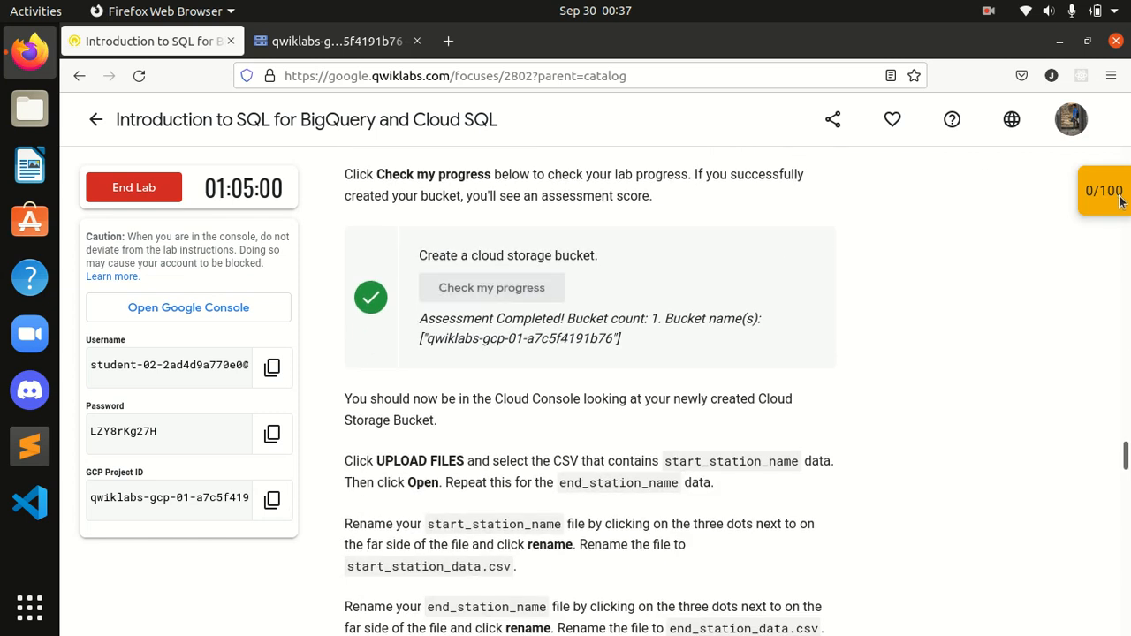
{"action": "left_click", "coordinate": [1096, 193]}
{"action": "left_click", "coordinate": [1030, 255]}
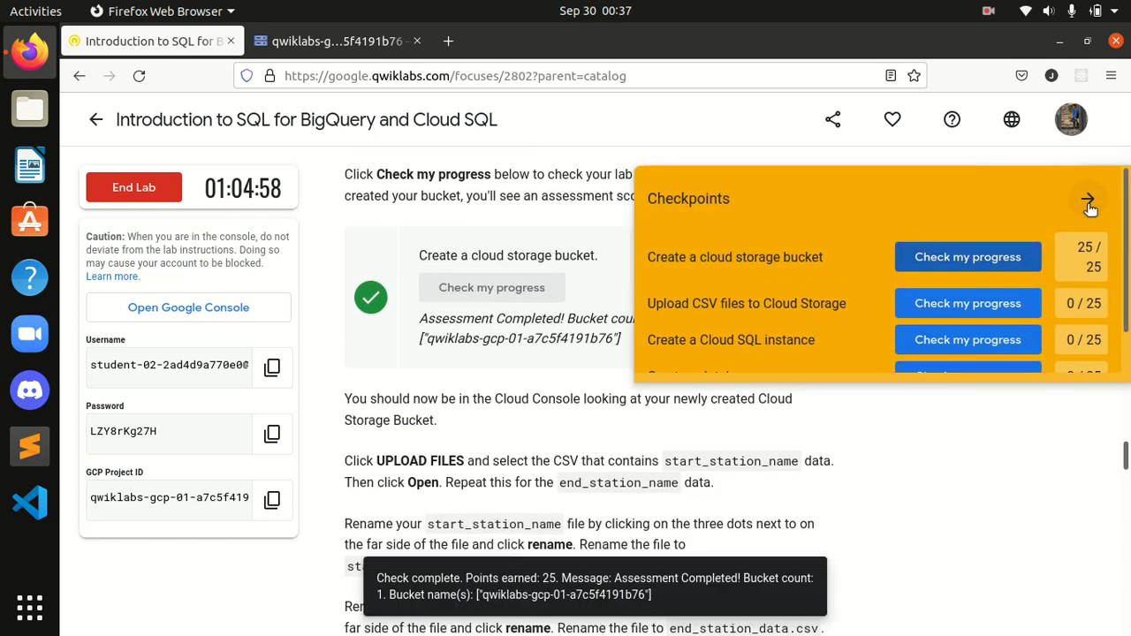
Step: Read the instructions for uploading the station CSV files and renaming them start_station_data.csv and end_station_data.csv
{"action": "scroll", "coordinate": [892, 349], "scroll_direction": "down", "scroll_amount": 1}
{"action": "scroll", "coordinate": [892, 350], "scroll_direction": "down", "scroll_amount": 1}
{"action": "scroll", "coordinate": [893, 350], "scroll_direction": "down", "scroll_amount": 2}
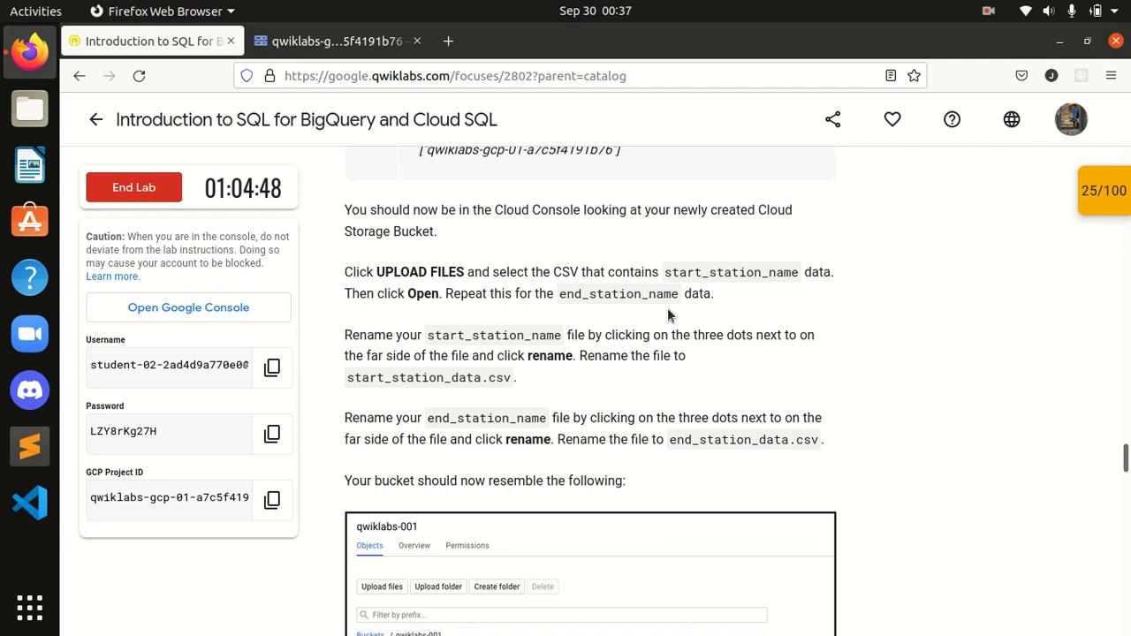
{"action": "scroll", "coordinate": [668, 309], "scroll_direction": "down", "scroll_amount": 2}
{"action": "scroll", "coordinate": [668, 314], "scroll_direction": "up", "scroll_amount": 1}
{"action": "left_click", "coordinate": [338, 43]}
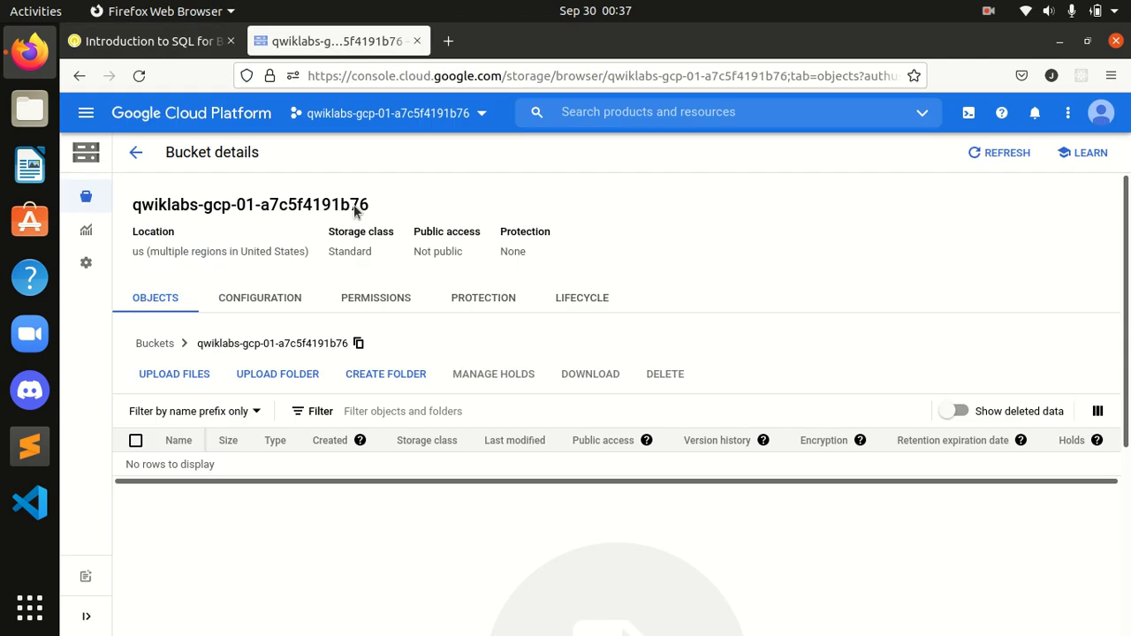
{"action": "left_click", "coordinate": [182, 374]}
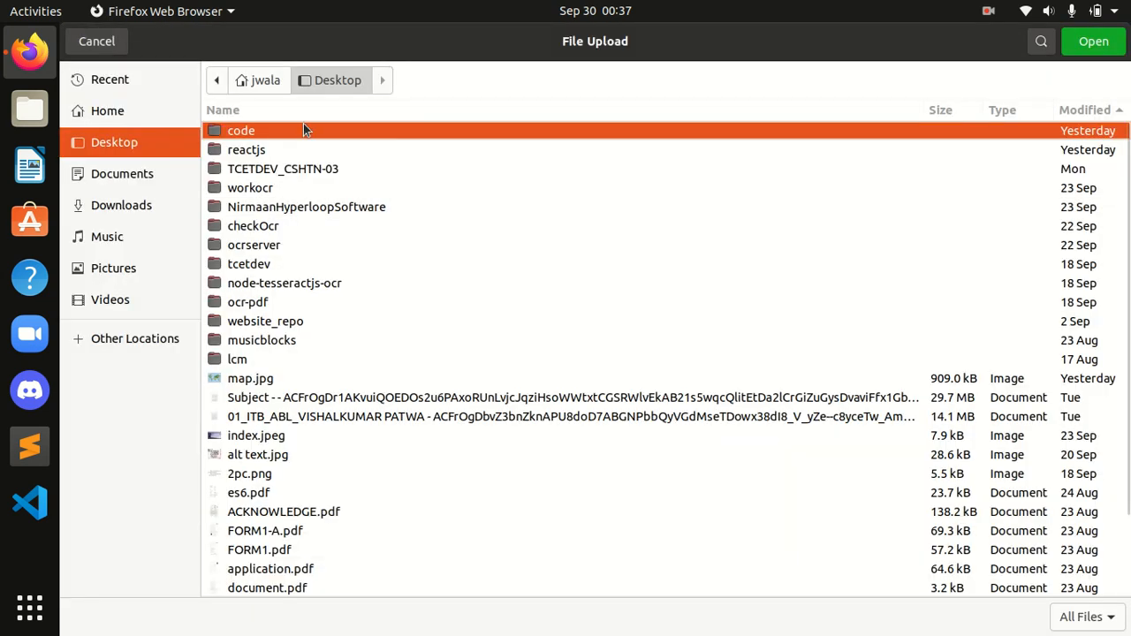
{"action": "left_click", "coordinate": [106, 46]}
Step: Return to the lab page and trace the upload instructions back to the Exporting queries as CSV files section
{"action": "left_click", "coordinate": [128, 43]}
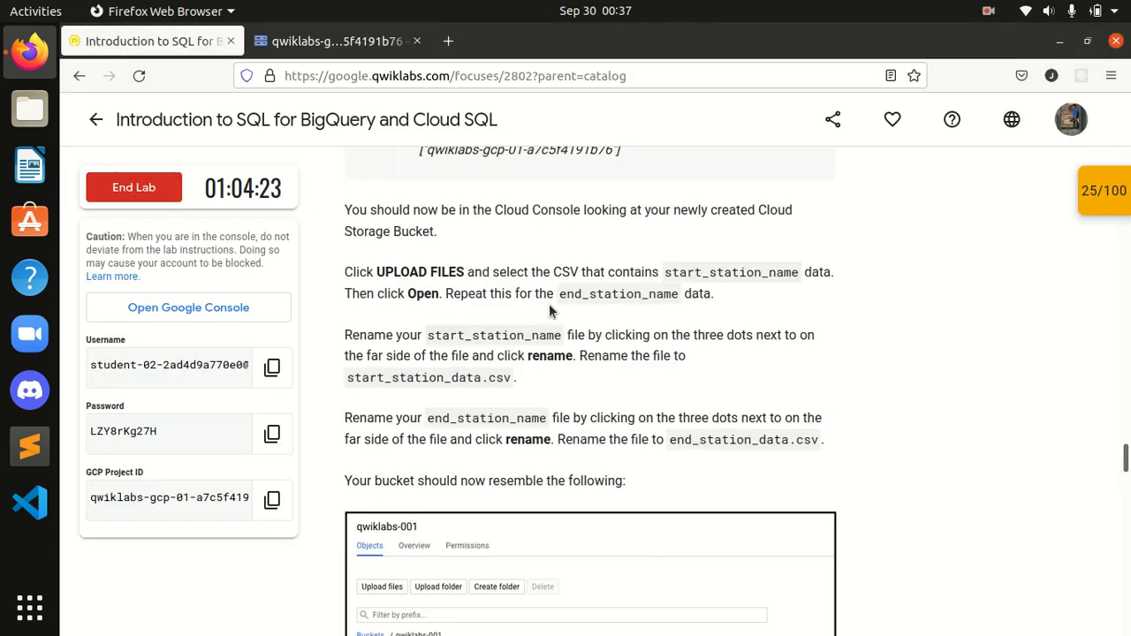
{"action": "scroll", "coordinate": [549, 304], "scroll_direction": "down", "scroll_amount": 2}
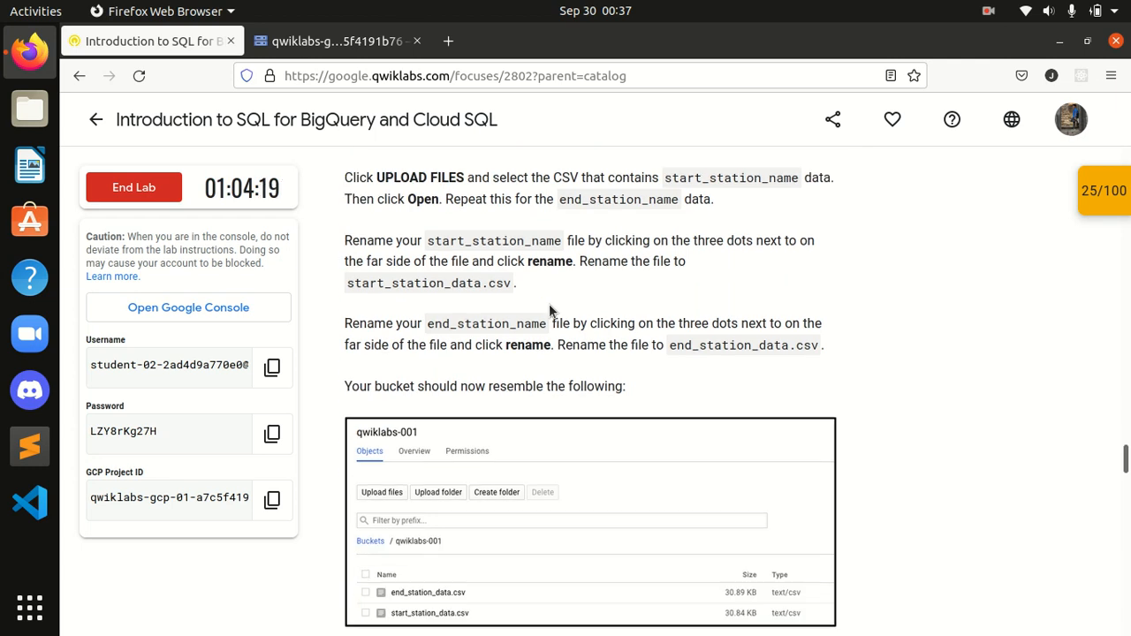
{"action": "scroll", "coordinate": [549, 304], "scroll_direction": "up", "scroll_amount": 5}
{"action": "scroll", "coordinate": [549, 304], "scroll_direction": "up", "scroll_amount": 10}
{"action": "scroll", "coordinate": [549, 306], "scroll_direction": "up", "scroll_amount": 2}
{"action": "scroll", "coordinate": [549, 305], "scroll_direction": "up", "scroll_amount": 5}
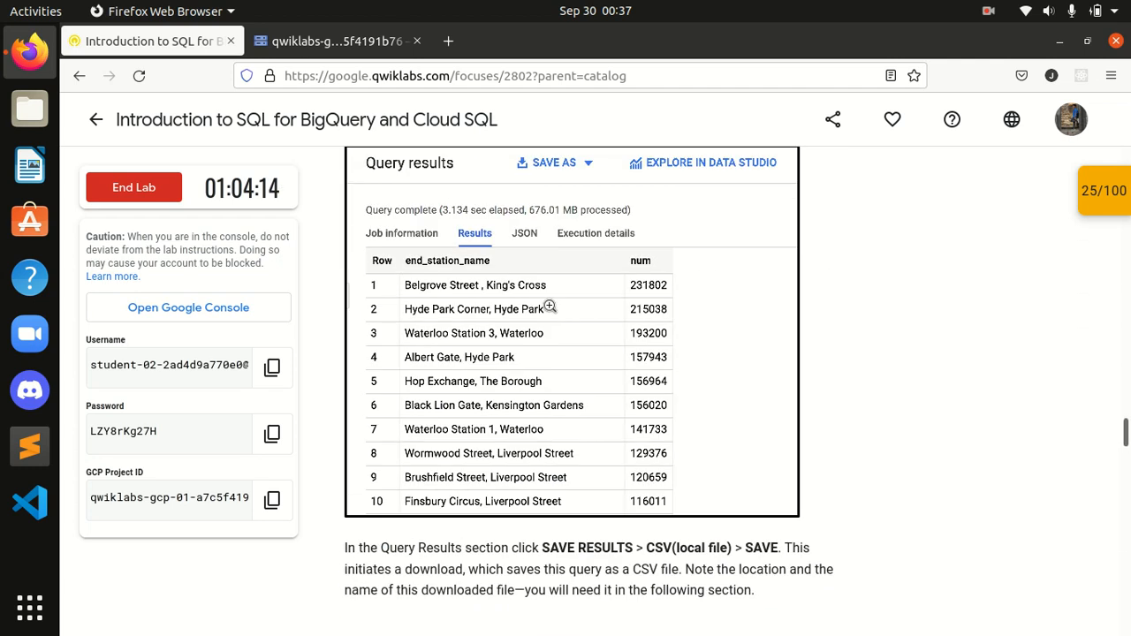
{"action": "scroll", "coordinate": [549, 306], "scroll_direction": "up", "scroll_amount": 5}
{"action": "scroll", "coordinate": [549, 304], "scroll_direction": "up", "scroll_amount": 1}
{"action": "scroll", "coordinate": [549, 306], "scroll_direction": "up", "scroll_amount": 4}
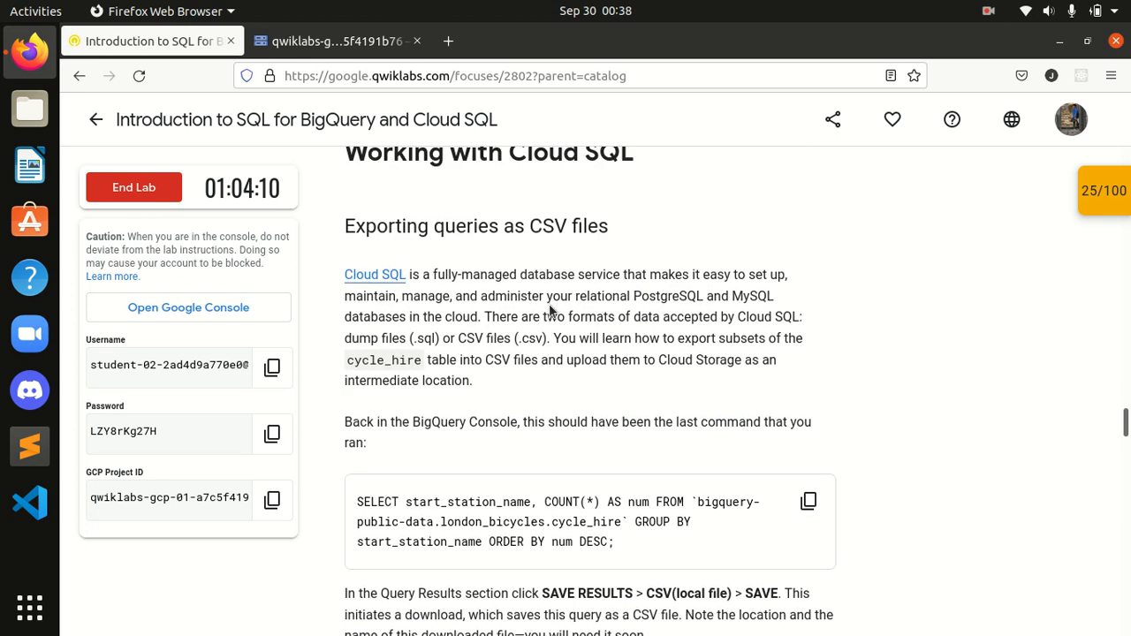
Step: Reread the instructions for running the start_station_name and end_station_name queries and saving their results as CSV files
{"action": "scroll", "coordinate": [551, 309], "scroll_direction": "down", "scroll_amount": 1}
{"action": "scroll", "coordinate": [549, 309], "scroll_direction": "down", "scroll_amount": 3}
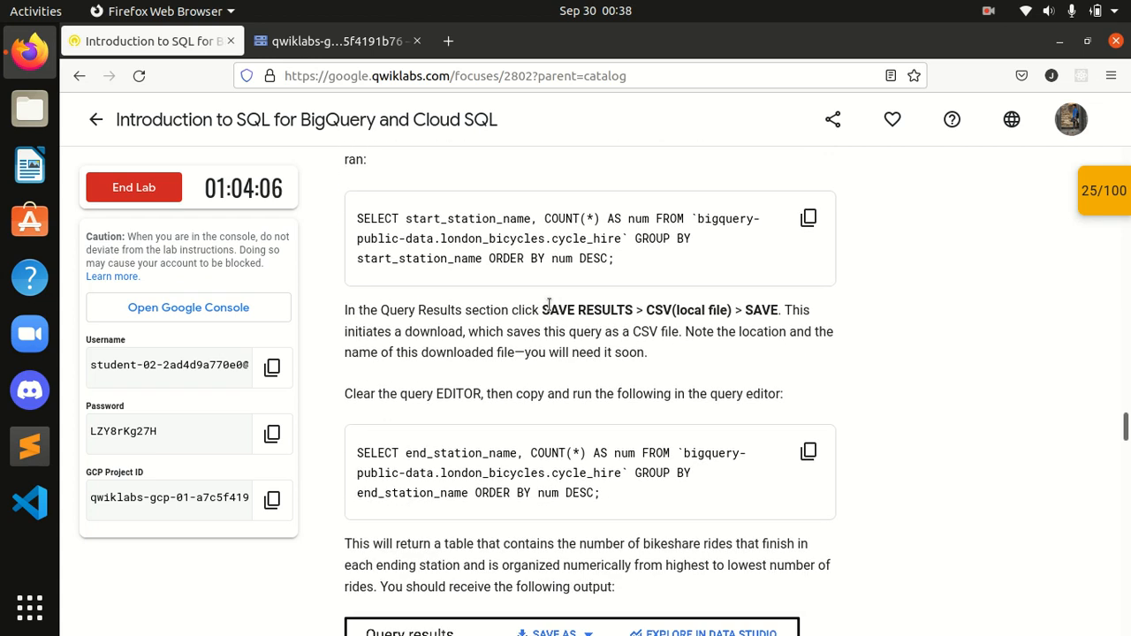
{"action": "scroll", "coordinate": [549, 305], "scroll_direction": "down", "scroll_amount": 1}
{"action": "scroll", "coordinate": [551, 309], "scroll_direction": "up", "scroll_amount": 2}
{"action": "scroll", "coordinate": [549, 308], "scroll_direction": "up", "scroll_amount": 2}
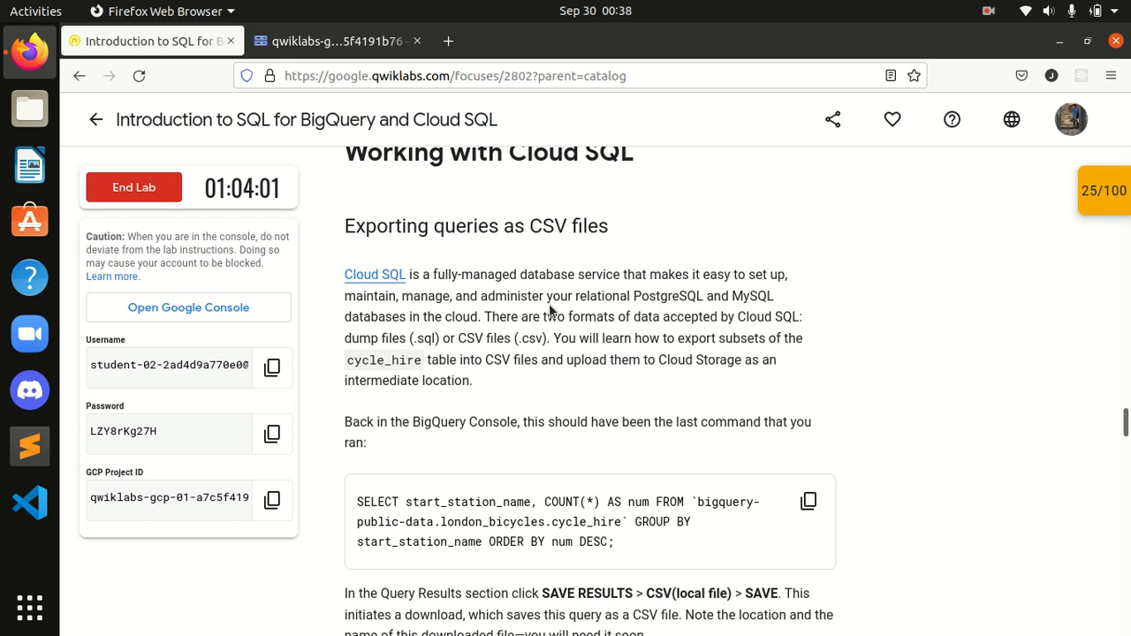
{"action": "scroll", "coordinate": [549, 308], "scroll_direction": "up", "scroll_amount": 1}
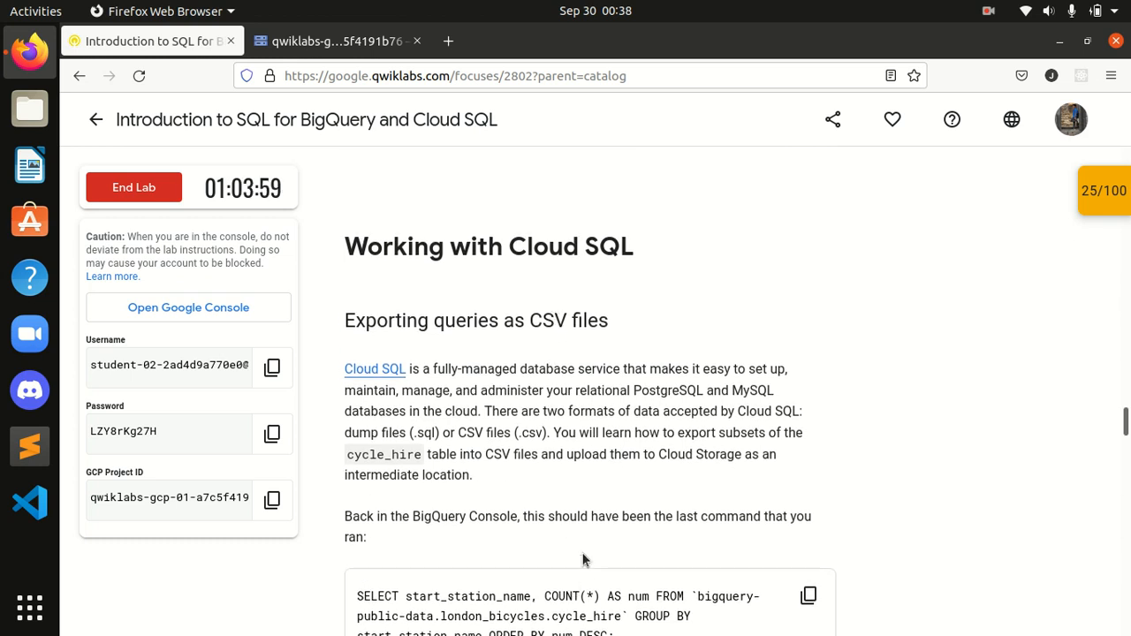
{"action": "scroll", "coordinate": [659, 566], "scroll_direction": "down", "scroll_amount": 1}
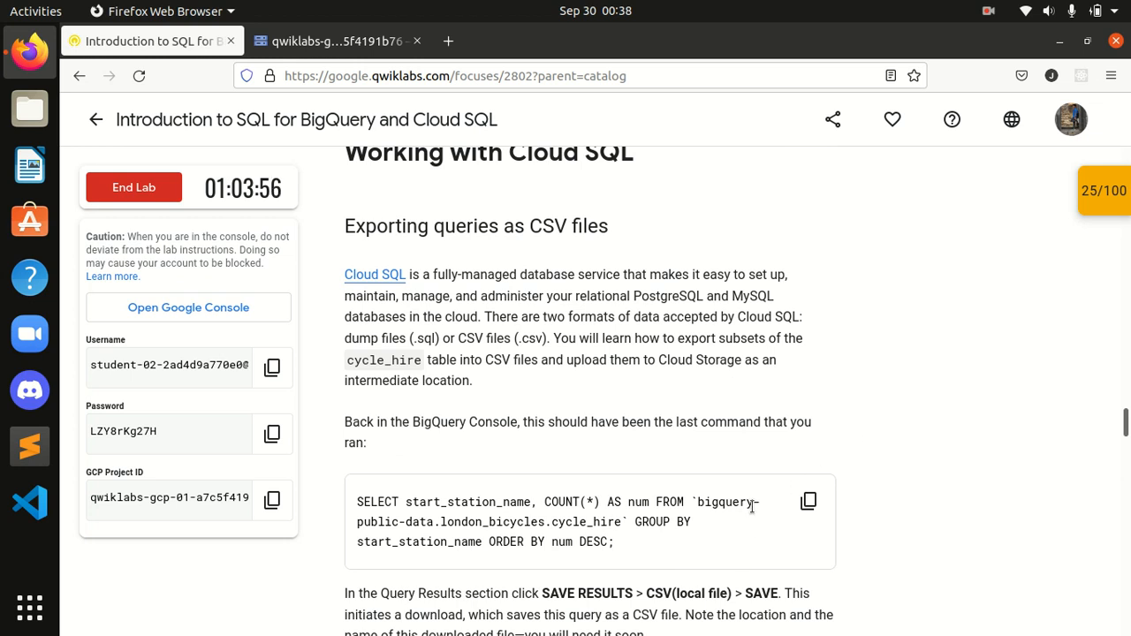
{"action": "scroll", "coordinate": [752, 505], "scroll_direction": "down", "scroll_amount": 1}
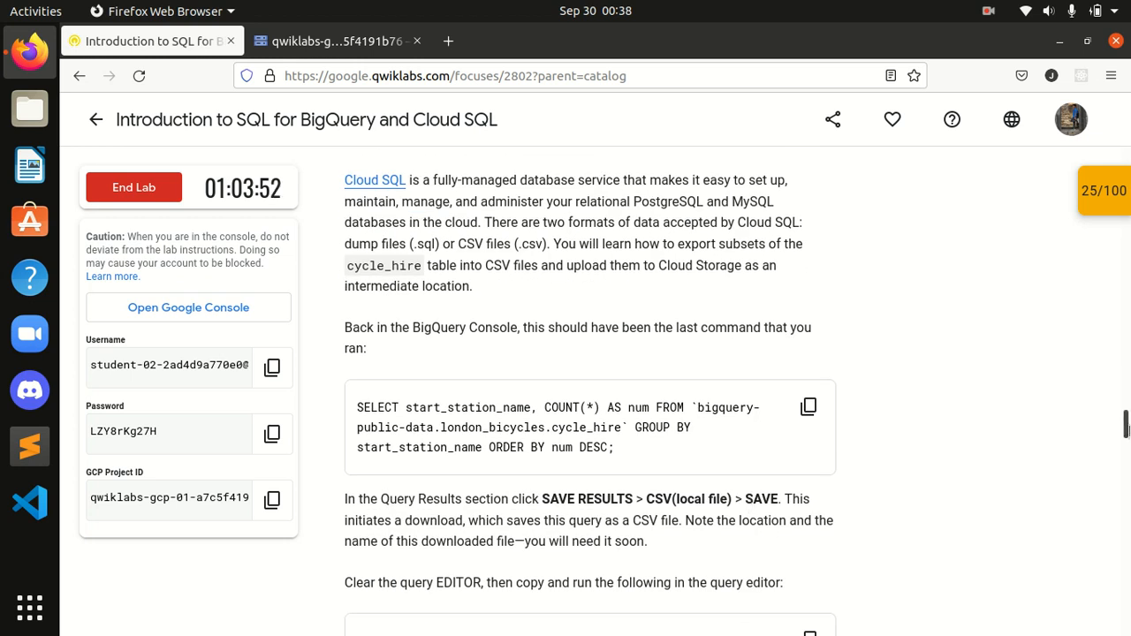
Step: Review the file renaming instructions and the example bucket contents, and return to the Exporting queries as CSV files section
{"action": "left_click_drag", "start_coordinate": [1126, 428], "coordinate": [1104, 473]}
{"action": "scroll", "coordinate": [591, 389], "scroll_direction": "up", "scroll_amount": 4}
{"action": "scroll", "coordinate": [591, 389], "scroll_direction": "up", "scroll_amount": 5}
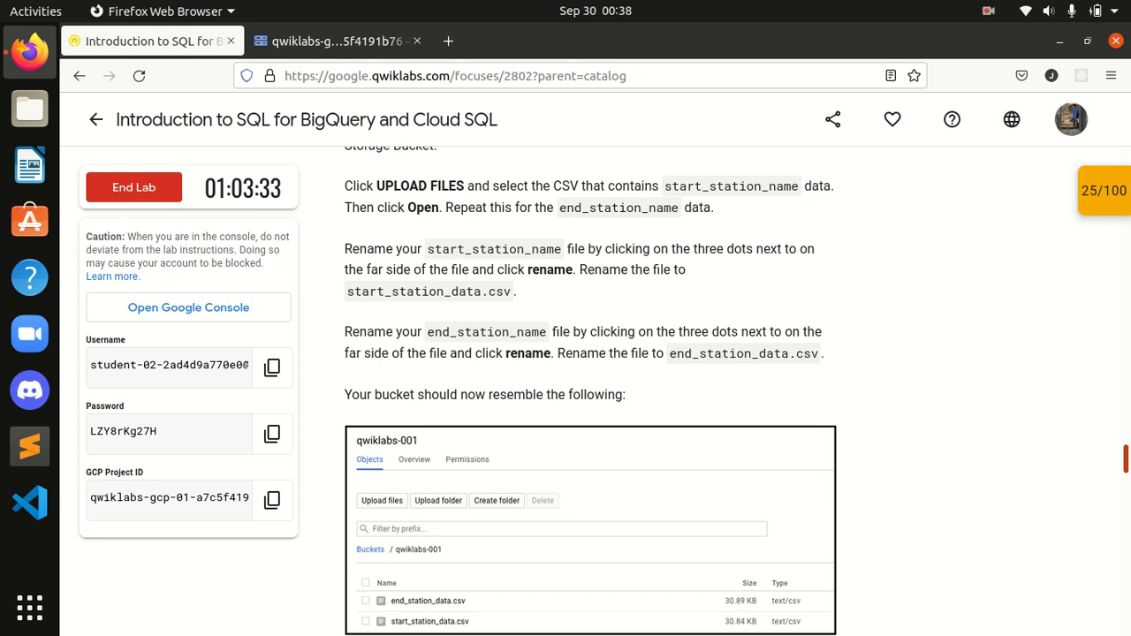
{"action": "scroll", "coordinate": [590, 389], "scroll_direction": "up", "scroll_amount": 1}
{"action": "scroll", "coordinate": [591, 389], "scroll_direction": "down", "scroll_amount": 3}
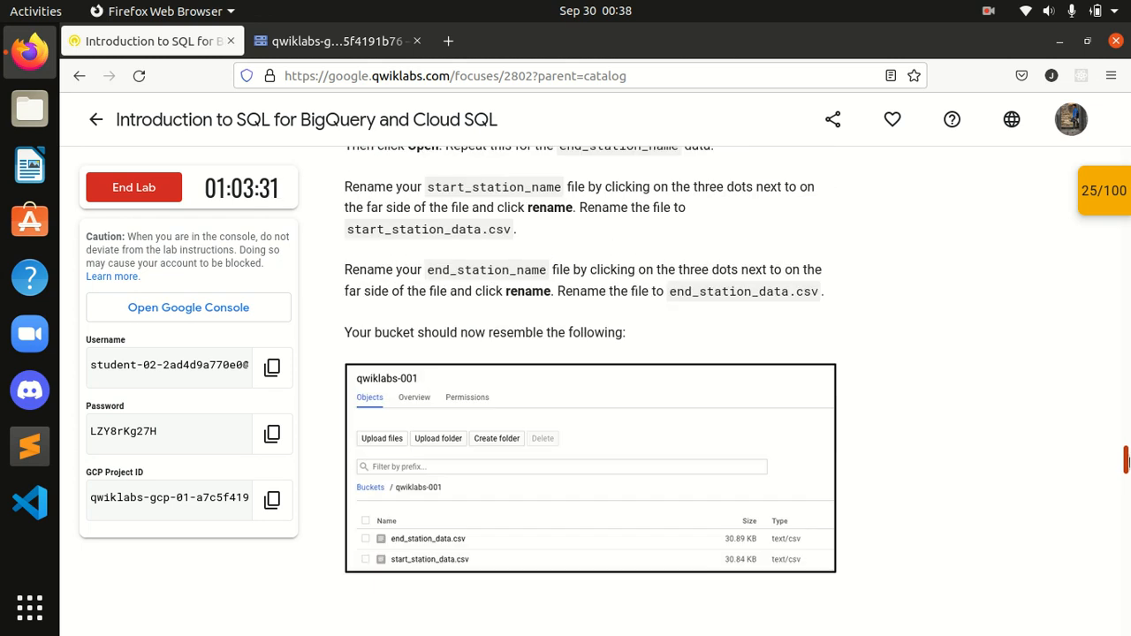
{"action": "left_click_drag", "start_coordinate": [1125, 460], "coordinate": [1063, 425]}
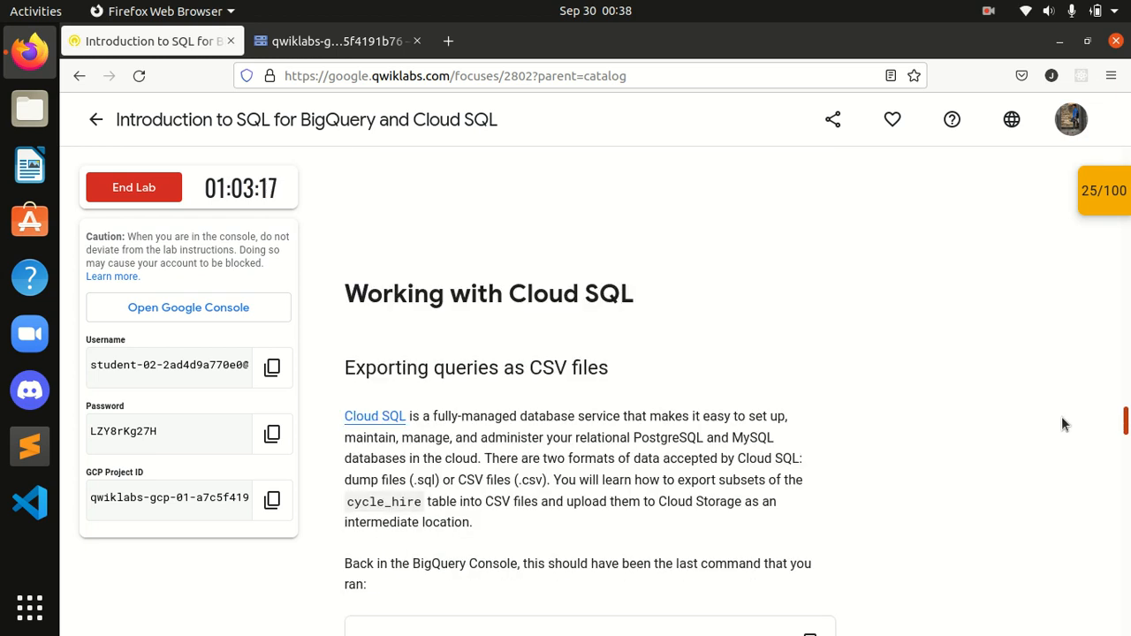
Step: Read the export instructions covering the start_station_name query, the CSV download and the following end_station_name query
{"action": "scroll", "coordinate": [1063, 424], "scroll_direction": "down", "scroll_amount": 3}
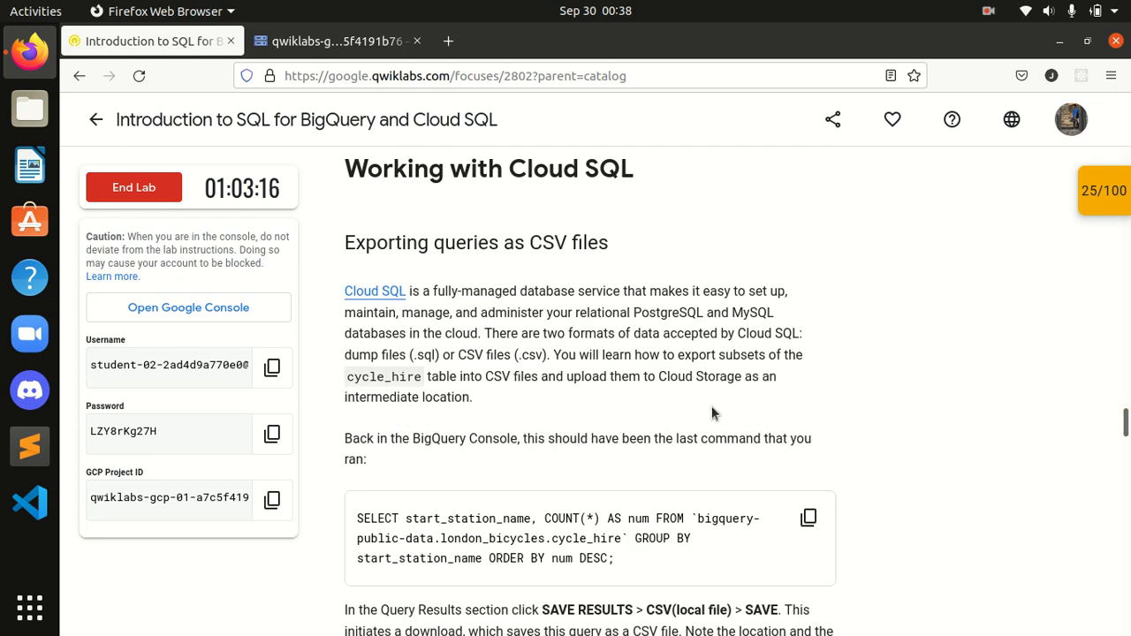
{"action": "scroll", "coordinate": [716, 407], "scroll_direction": "down", "scroll_amount": 4}
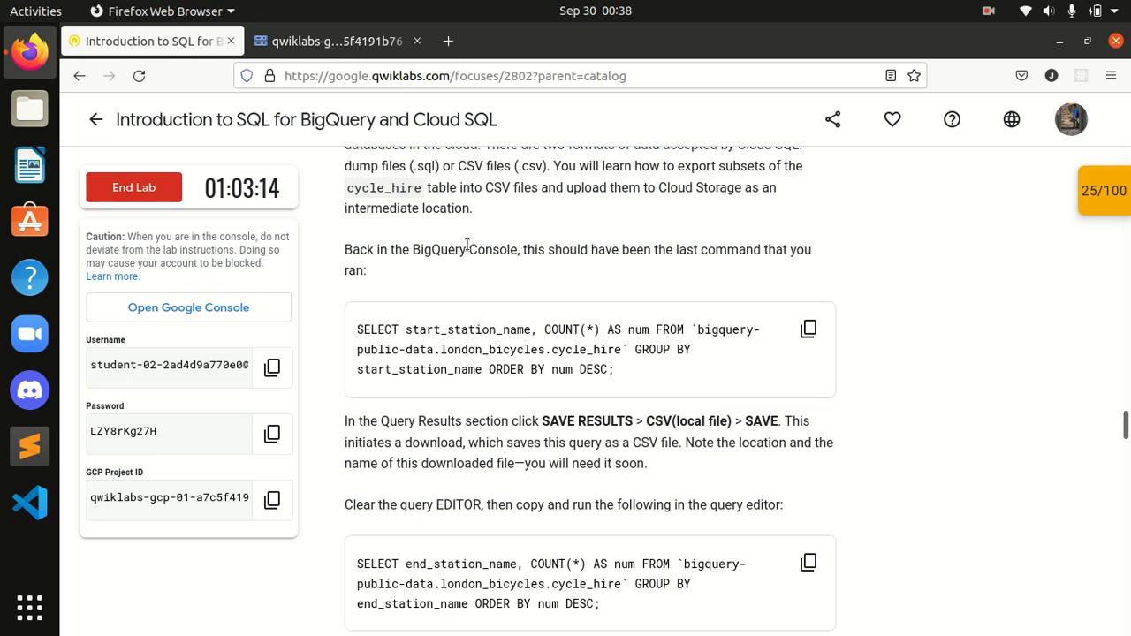
{"action": "left_click_drag", "start_coordinate": [527, 249], "coordinate": [634, 271]}
{"action": "left_click", "coordinate": [720, 268]}
{"action": "scroll", "coordinate": [765, 343], "scroll_direction": "down", "scroll_amount": 3}
{"action": "scroll", "coordinate": [765, 343], "scroll_direction": "up", "scroll_amount": 2}
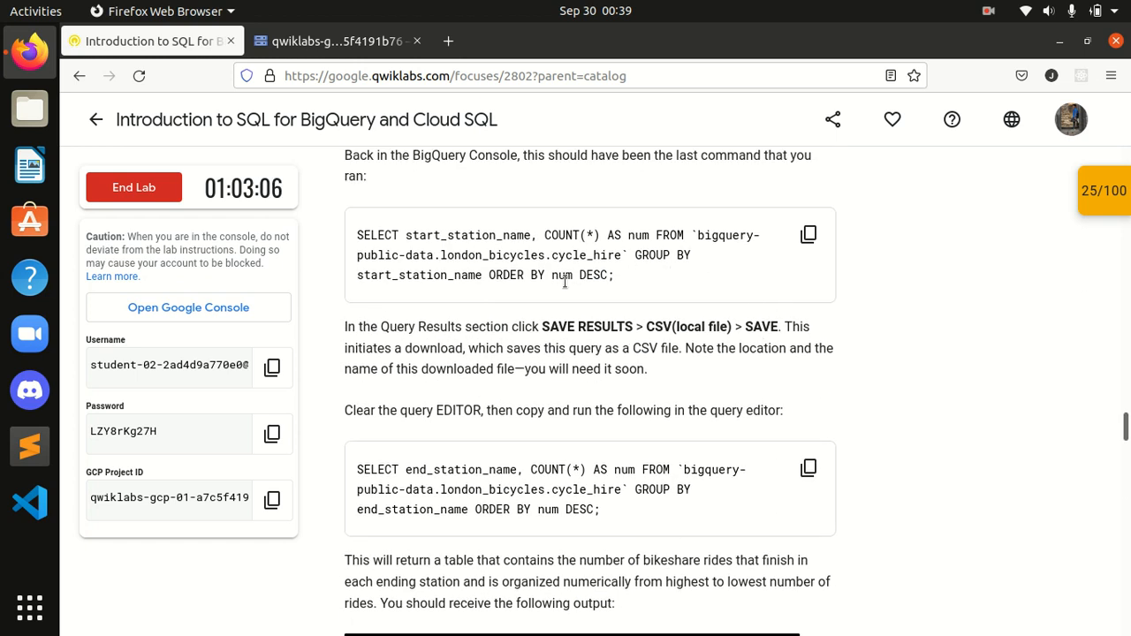
Step: Copy the start_station_name query from the lab page and open BigQuery in the Google Cloud console
{"action": "left_click", "coordinate": [809, 234]}
{"action": "left_click", "coordinate": [334, 41]}
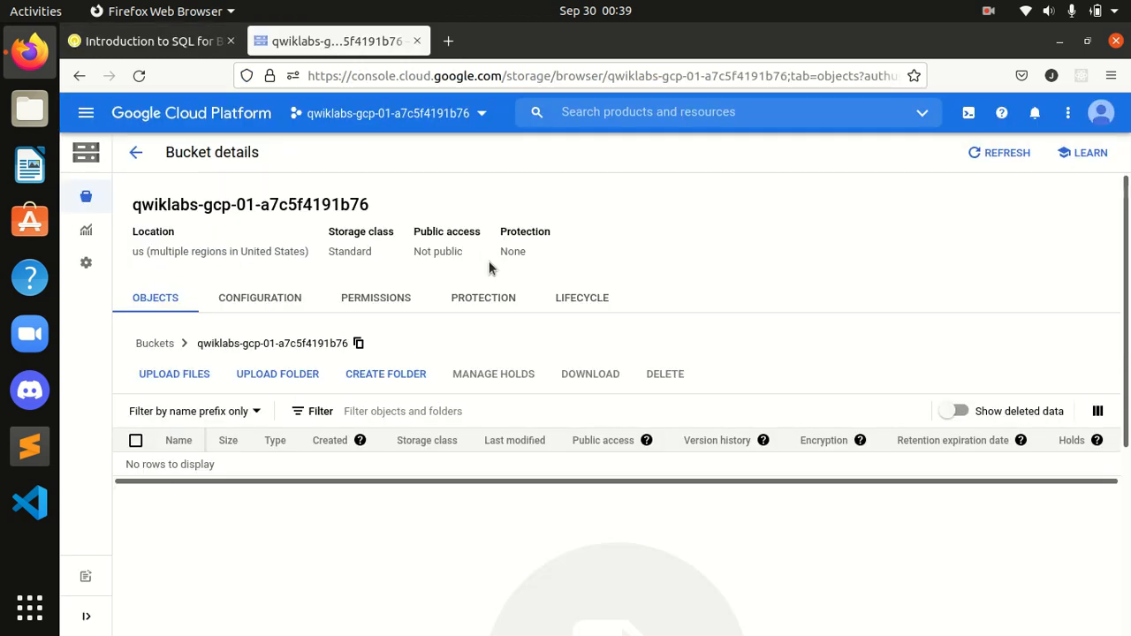
{"action": "left_click", "coordinate": [85, 113]}
{"action": "scroll", "coordinate": [240, 222], "scroll_direction": "down", "scroll_amount": 2}
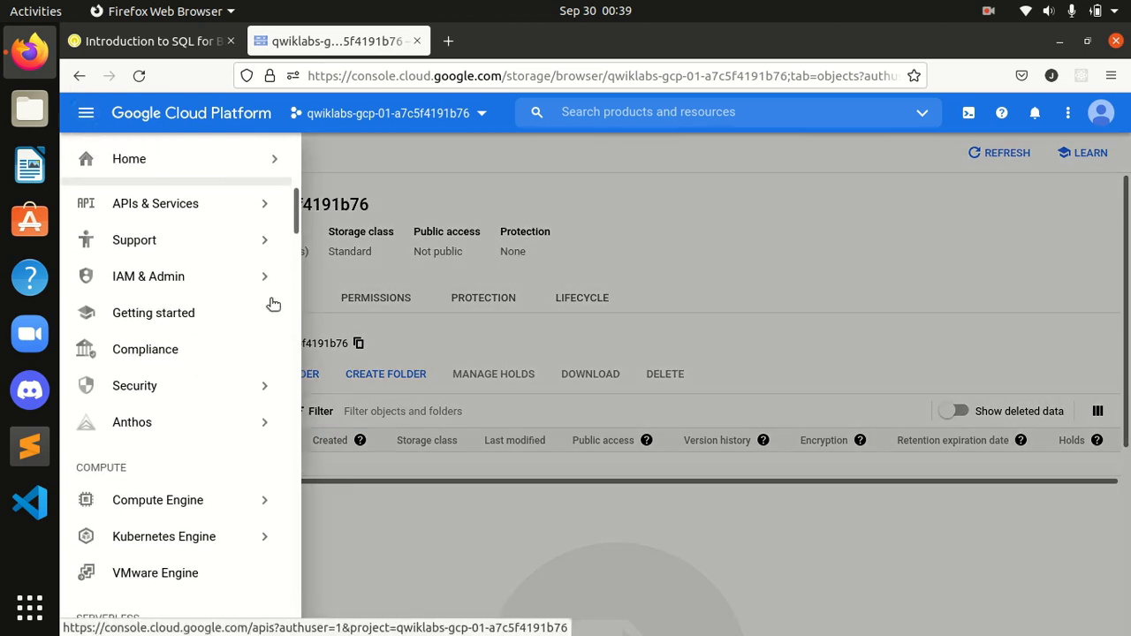
{"action": "scroll", "coordinate": [273, 355], "scroll_direction": "down", "scroll_amount": 6}
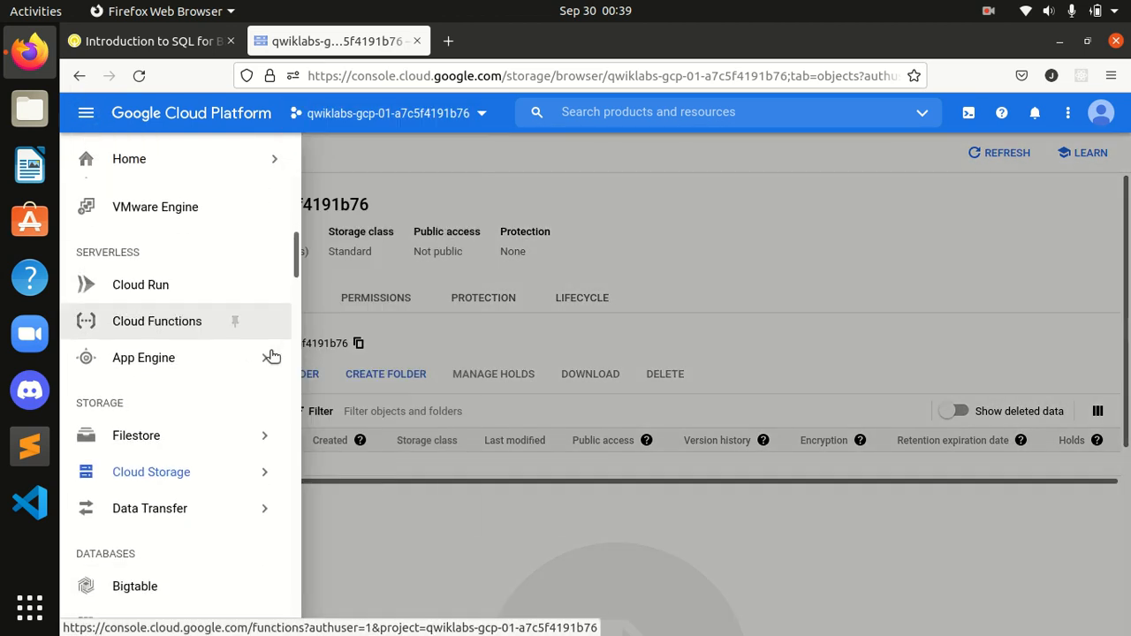
{"action": "scroll", "coordinate": [273, 356], "scroll_direction": "down", "scroll_amount": 4}
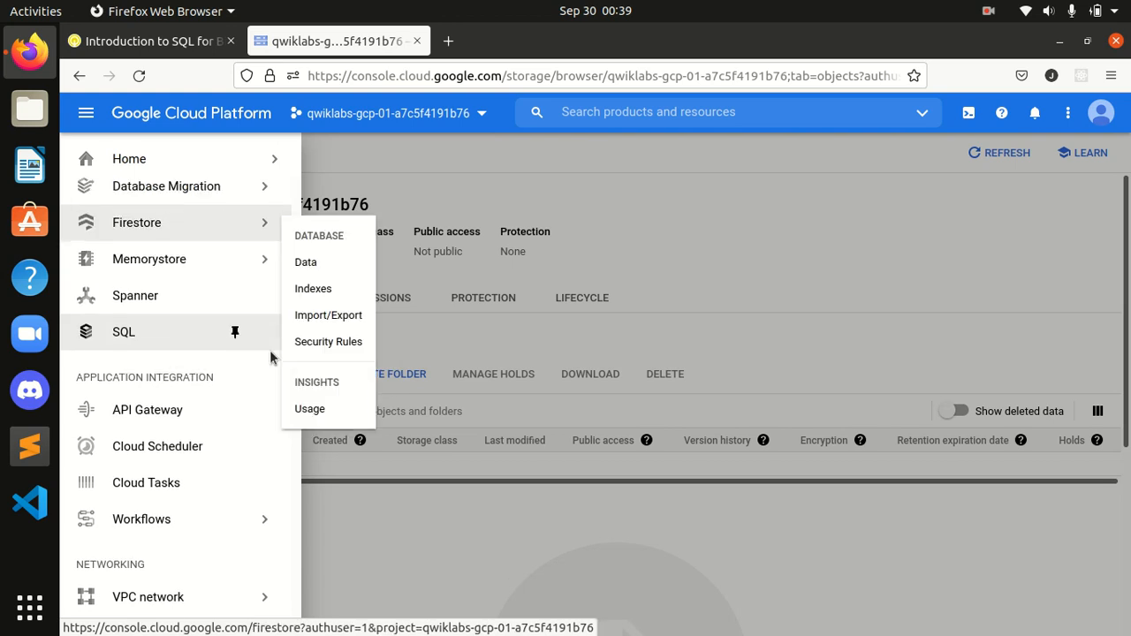
{"action": "scroll", "coordinate": [215, 498], "scroll_direction": "down", "scroll_amount": 6}
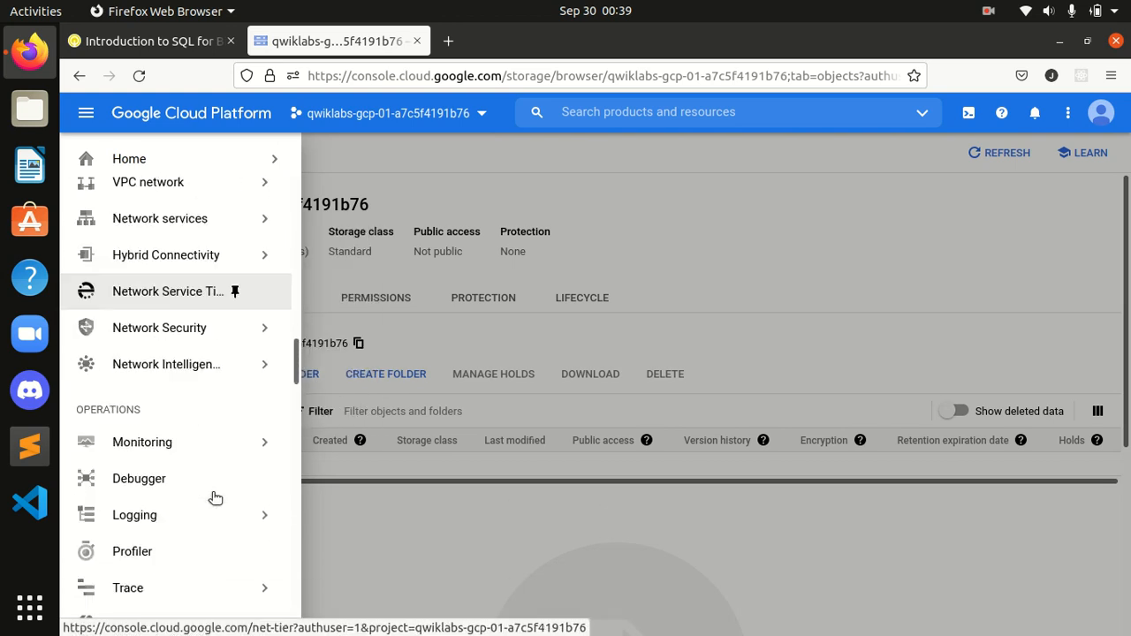
{"action": "scroll", "coordinate": [212, 500], "scroll_direction": "down", "scroll_amount": 3}
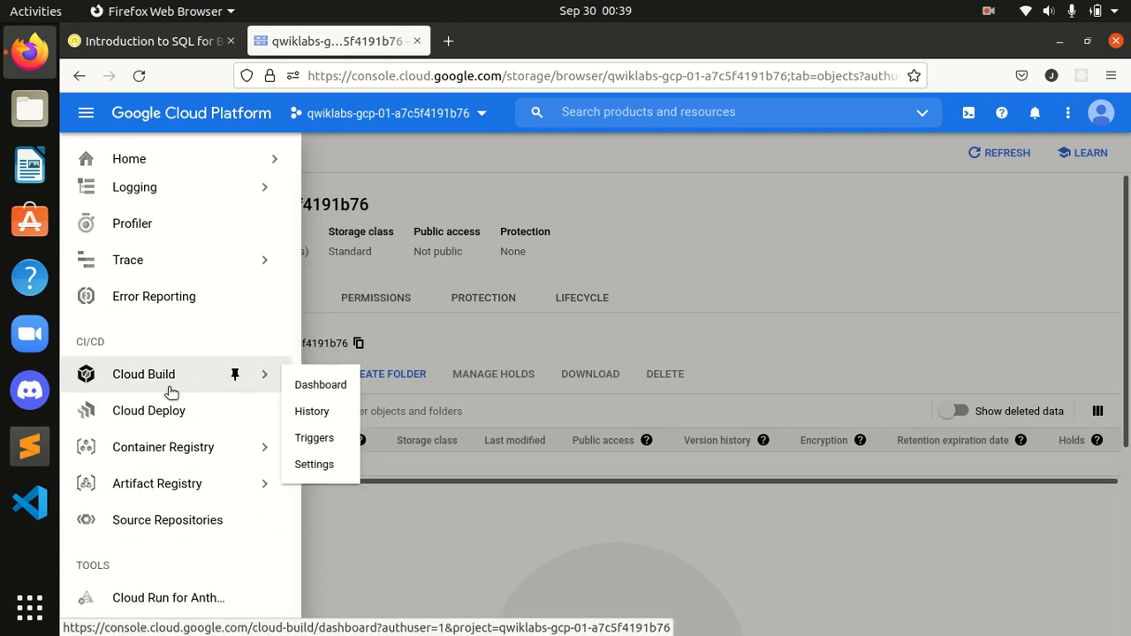
{"action": "scroll", "coordinate": [176, 393], "scroll_direction": "up", "scroll_amount": 2}
{"action": "scroll", "coordinate": [174, 392], "scroll_direction": "up", "scroll_amount": 2}
{"action": "scroll", "coordinate": [174, 392], "scroll_direction": "down", "scroll_amount": 3}
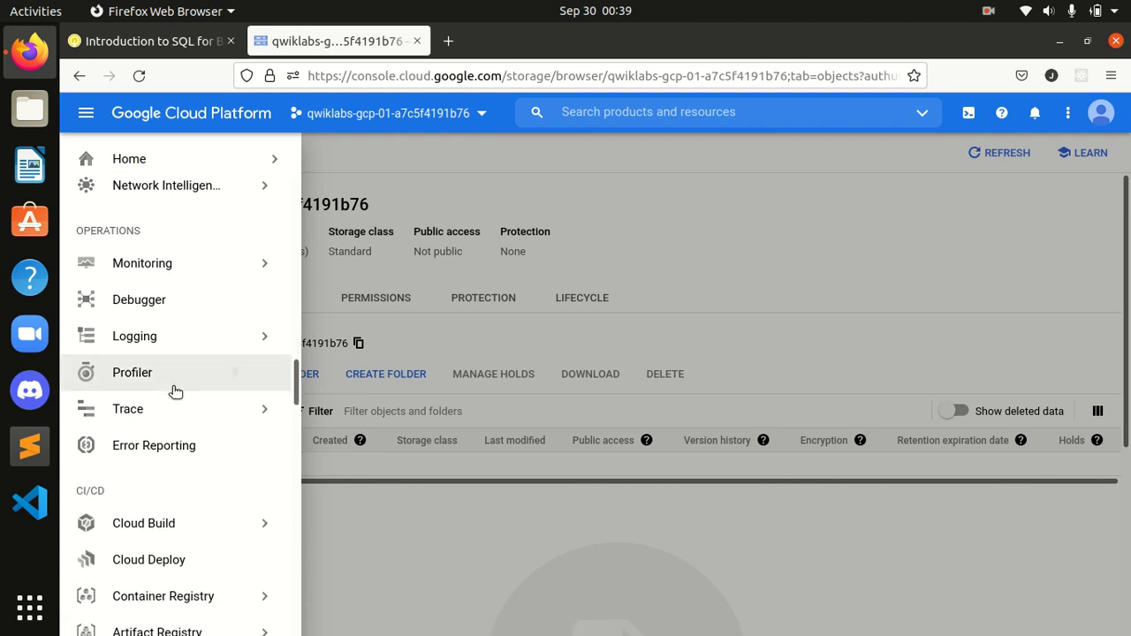
{"action": "scroll", "coordinate": [176, 391], "scroll_direction": "down", "scroll_amount": 6}
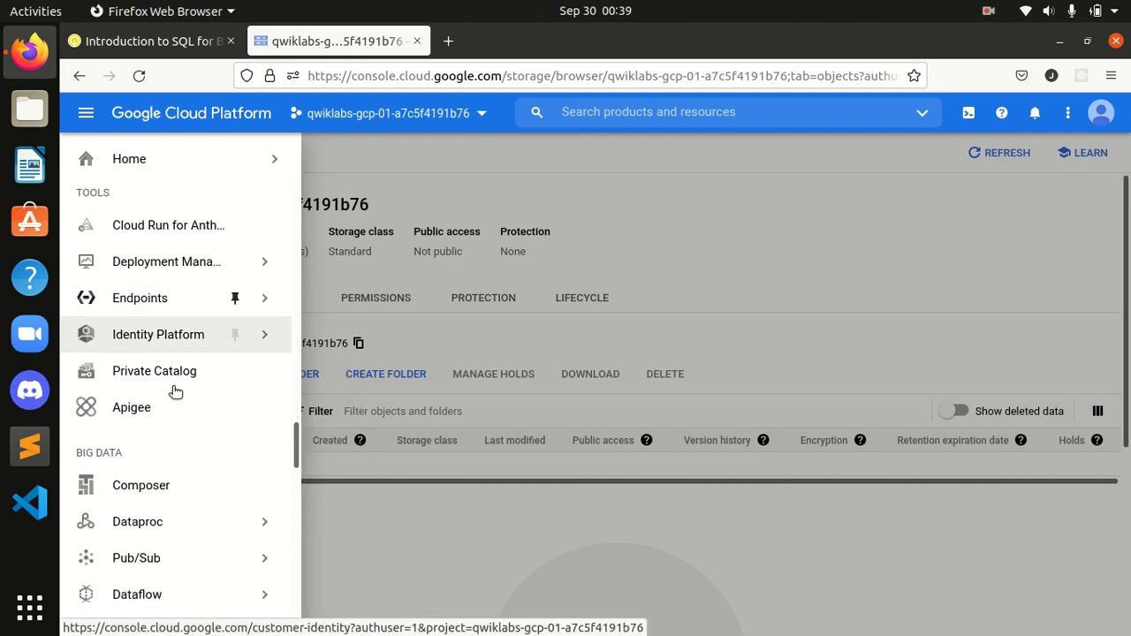
{"action": "scroll", "coordinate": [175, 392], "scroll_direction": "down", "scroll_amount": 5}
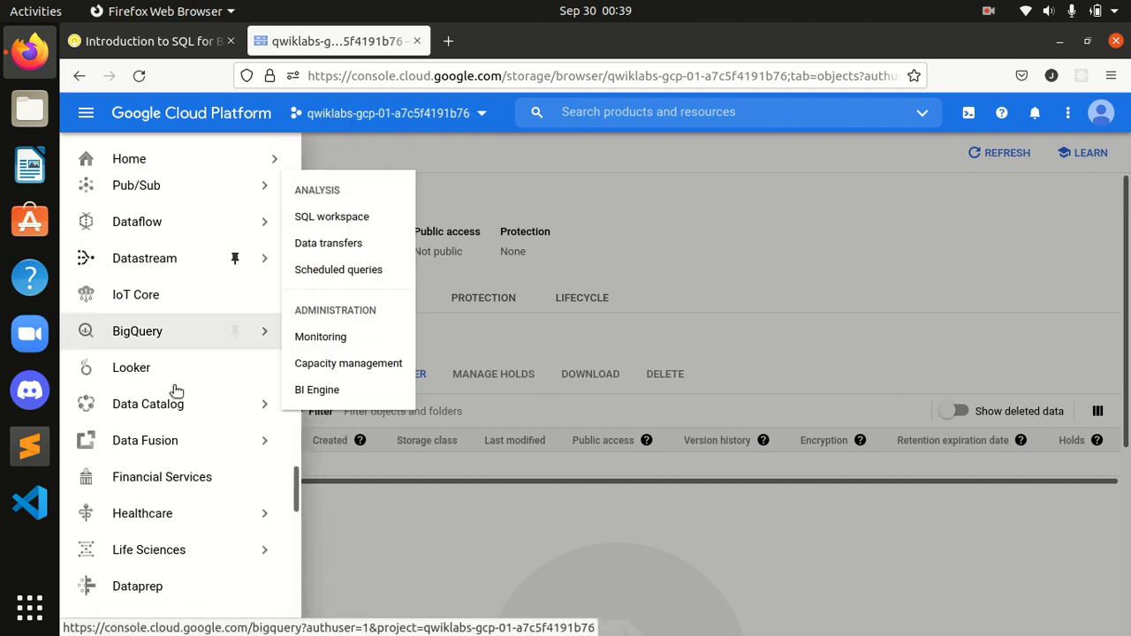
{"action": "left_click", "coordinate": [144, 332]}
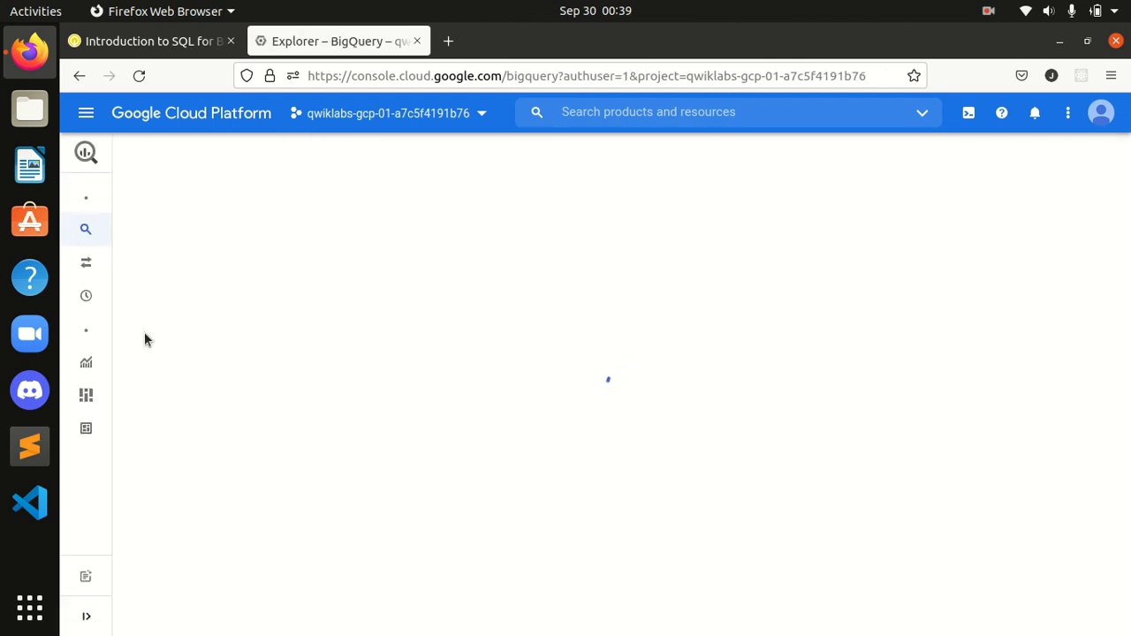
Step: Copy the start_station_name count query from the lab page again, paste it into the BigQuery editor, run it and inspect the results
{"action": "key", "text": "ctrl+Page_Up"}
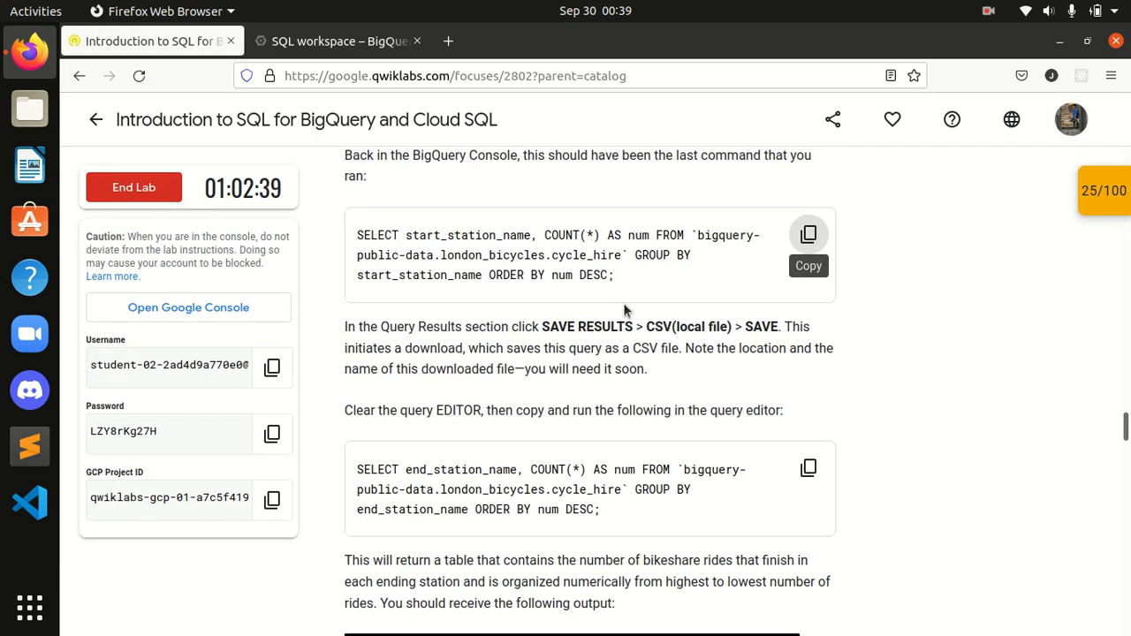
{"action": "scroll", "coordinate": [623, 303], "scroll_direction": "up", "scroll_amount": 2}
{"action": "left_click", "coordinate": [808, 329]}
{"action": "left_click", "coordinate": [334, 50]}
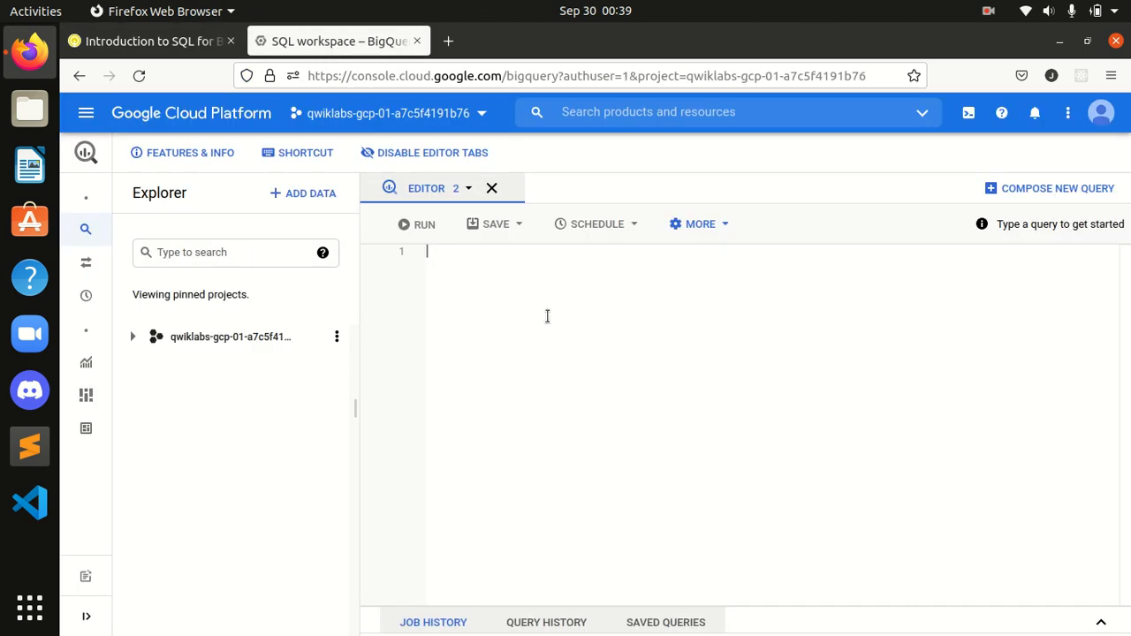
{"action": "key", "text": "ctrl+v"}
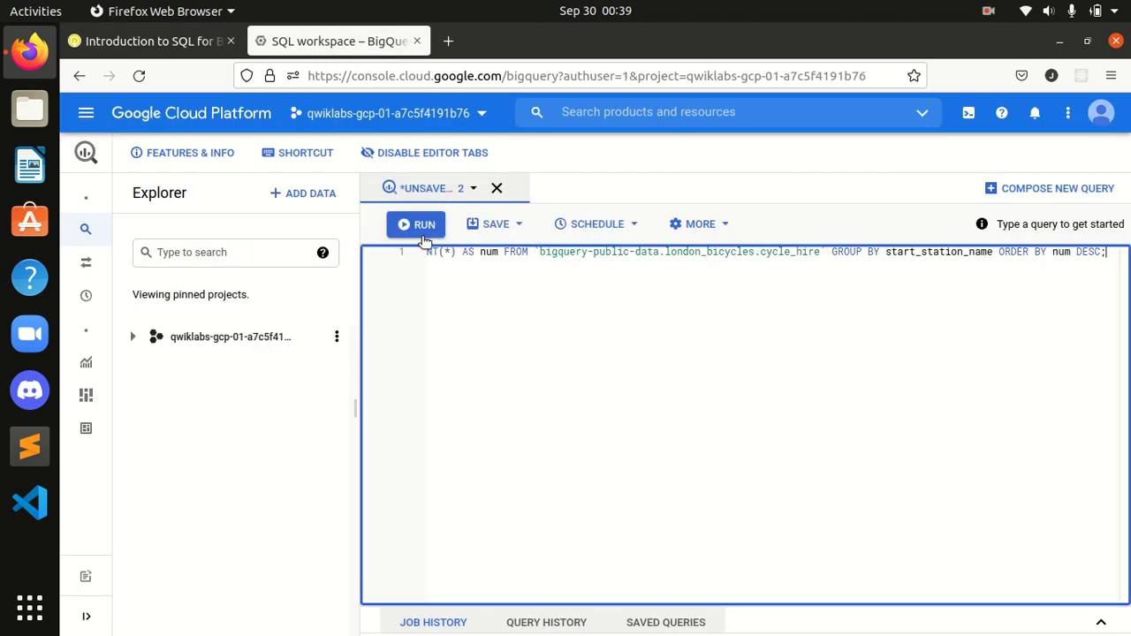
{"action": "left_click", "coordinate": [413, 224]}
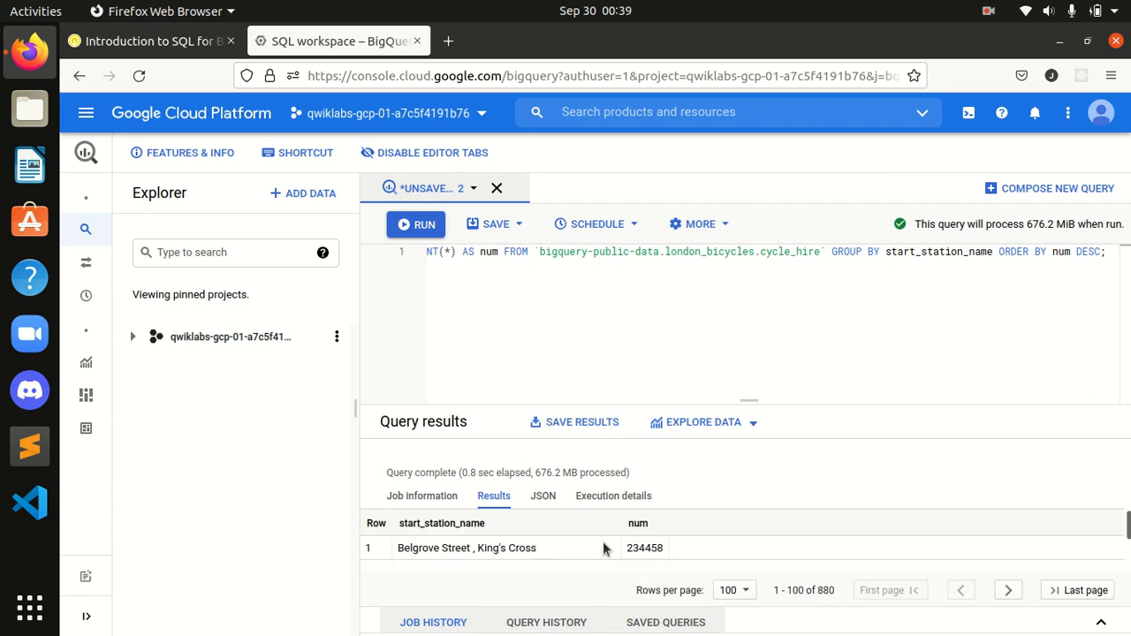
{"action": "scroll", "coordinate": [614, 550], "scroll_direction": "down", "scroll_amount": 2}
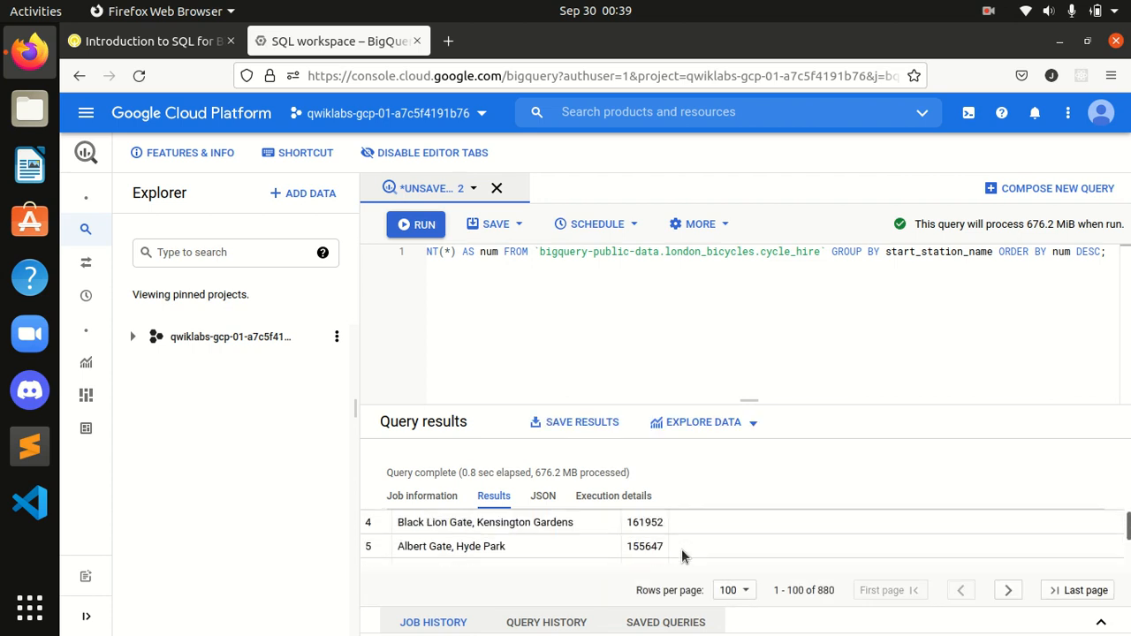
Step: Check the lab instructions for saving the start_station_name query results as a local CSV file
{"action": "left_click", "coordinate": [148, 42]}
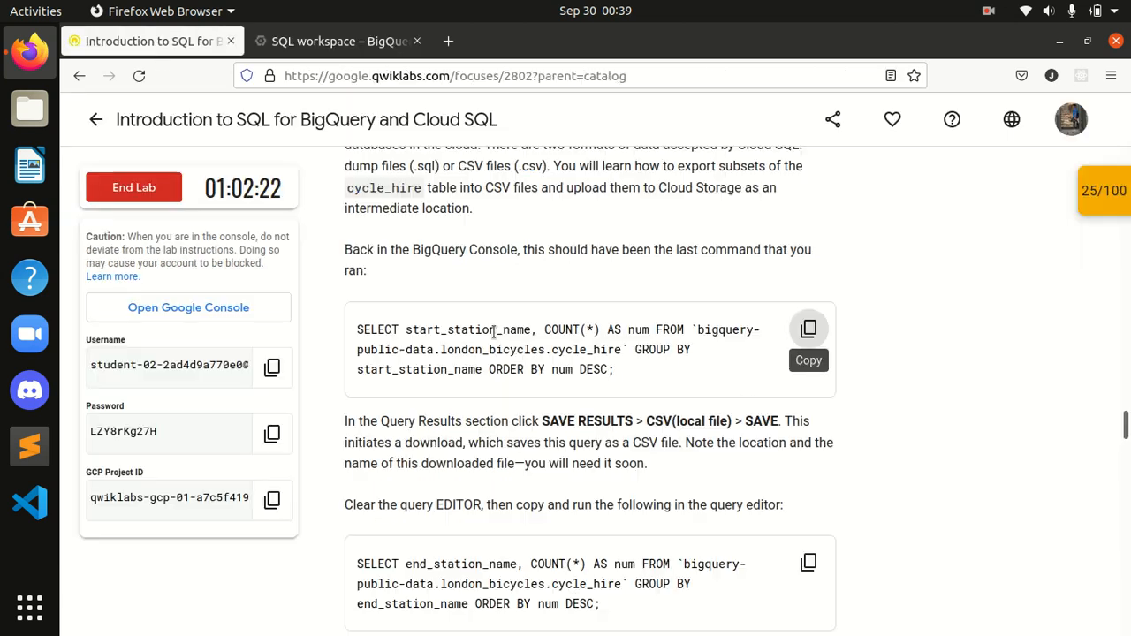
{"action": "scroll", "coordinate": [559, 382], "scroll_direction": "down", "scroll_amount": 3}
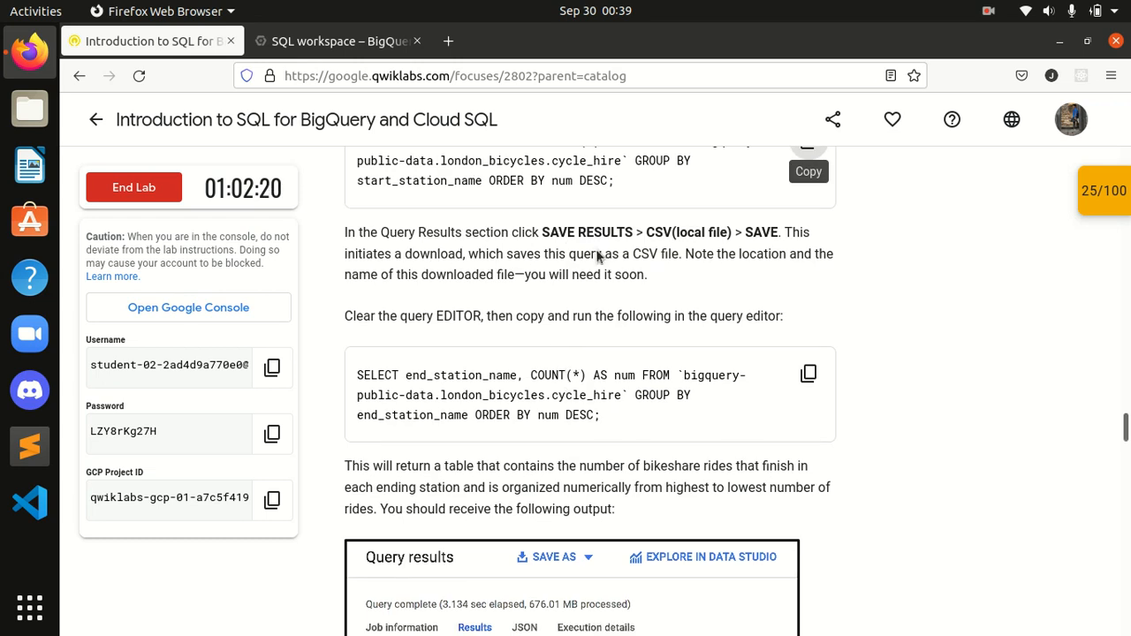
{"action": "left_click_drag", "start_coordinate": [541, 232], "coordinate": [776, 234]}
{"action": "left_click", "coordinate": [751, 255]}
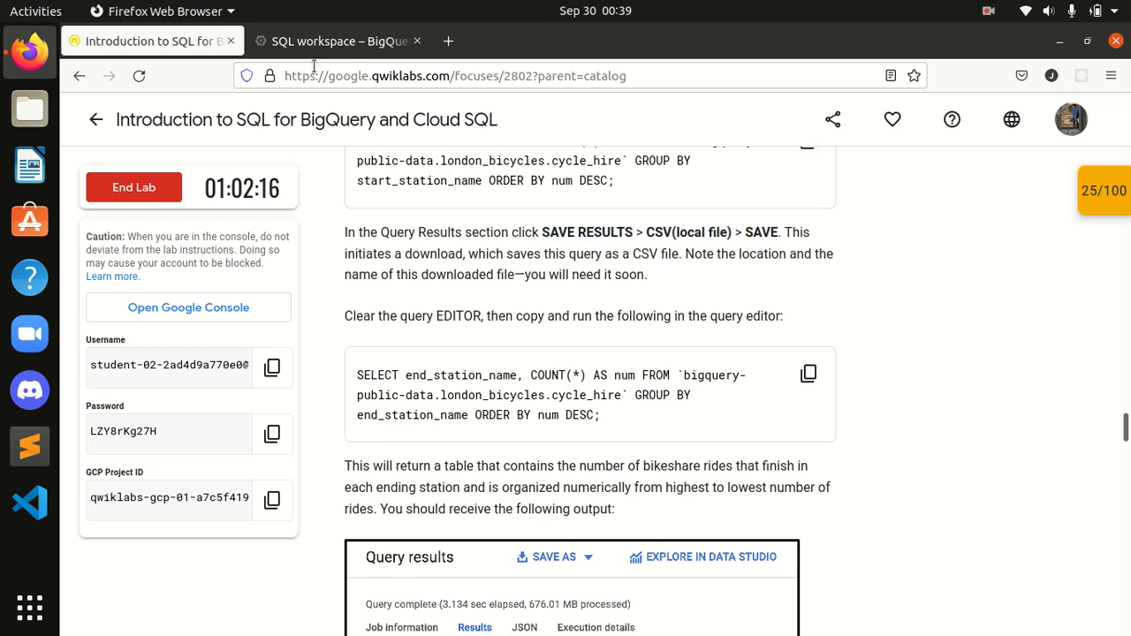
Step: Open the save dialog for the start_station_name query results in BigQuery and view the available destinations
{"action": "left_click", "coordinate": [334, 40]}
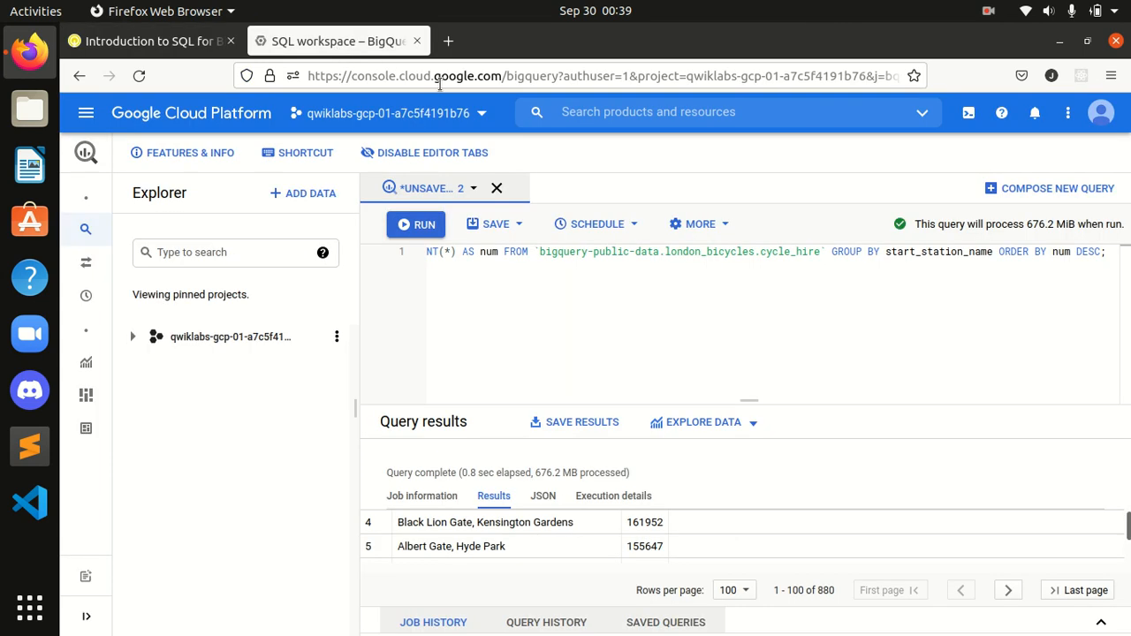
{"action": "left_click", "coordinate": [564, 423]}
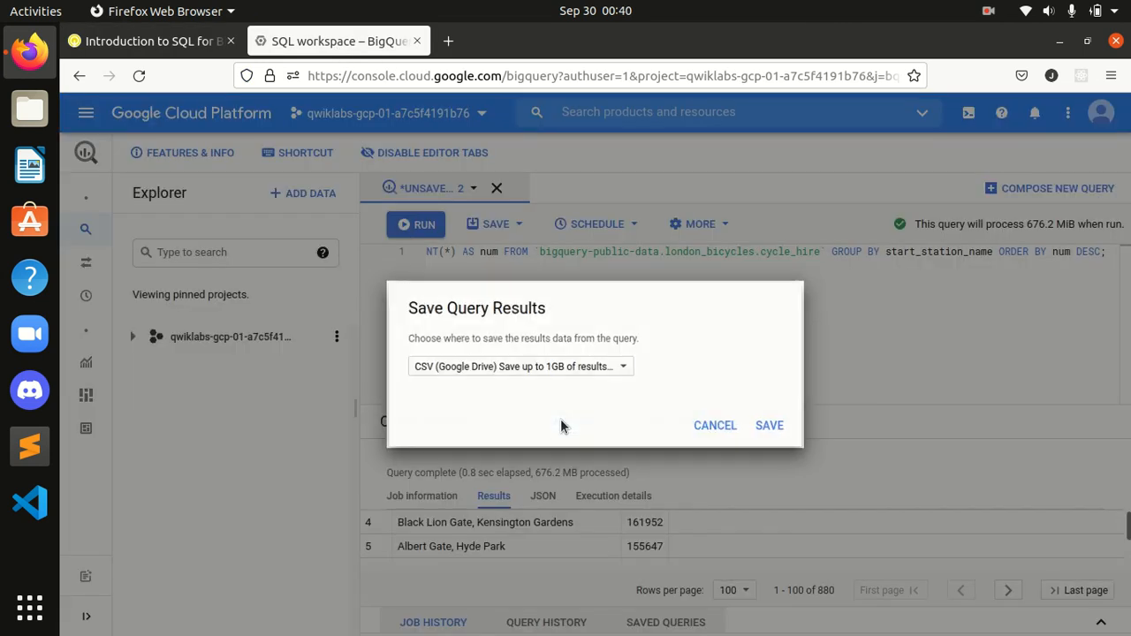
{"action": "left_click", "coordinate": [561, 371]}
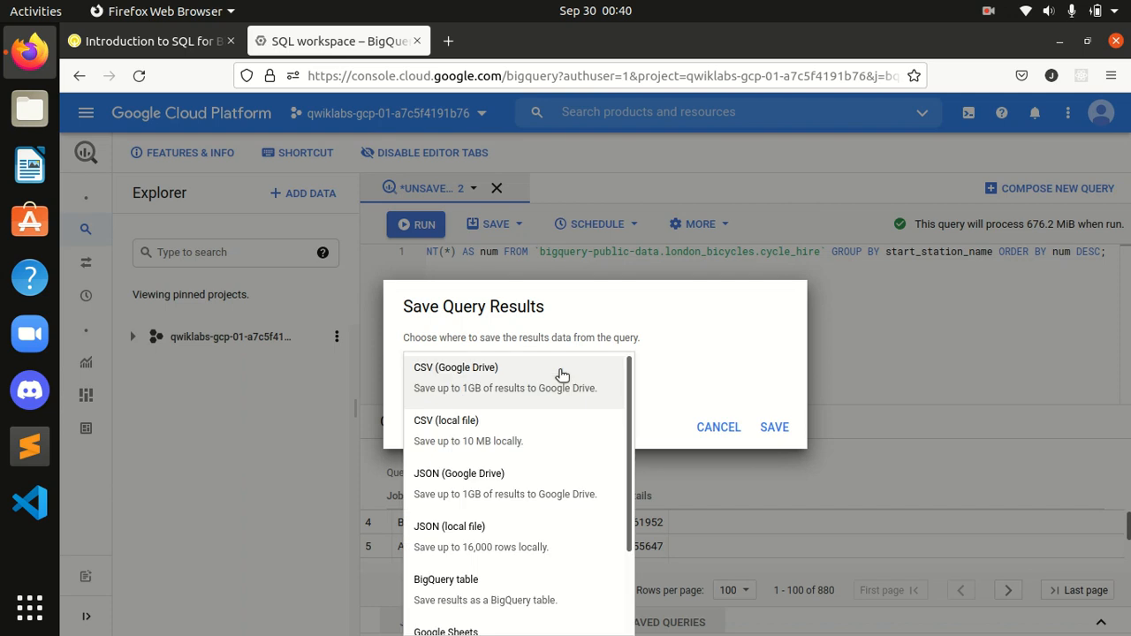
{"action": "left_click", "coordinate": [725, 373]}
Step: Recheck the required CSV destination on the lab page and return to the save dialog in BigQuery
{"action": "left_click", "coordinate": [160, 41]}
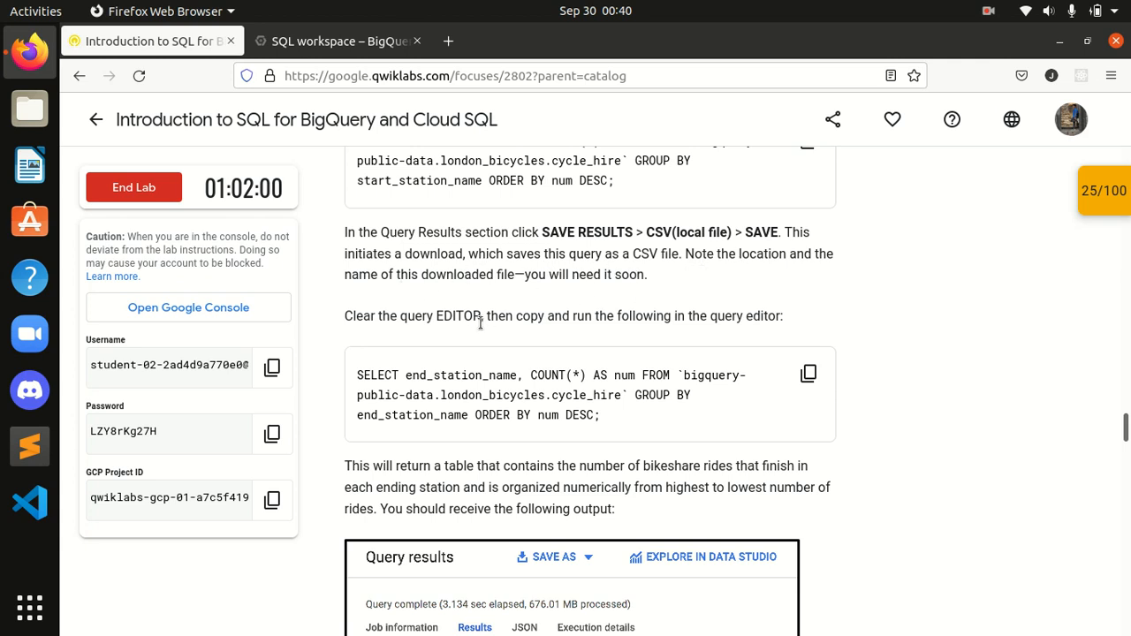
{"action": "scroll", "coordinate": [481, 324], "scroll_direction": "down", "scroll_amount": 2}
{"action": "scroll", "coordinate": [442, 265], "scroll_direction": "up", "scroll_amount": 2}
{"action": "left_click", "coordinate": [323, 44]}
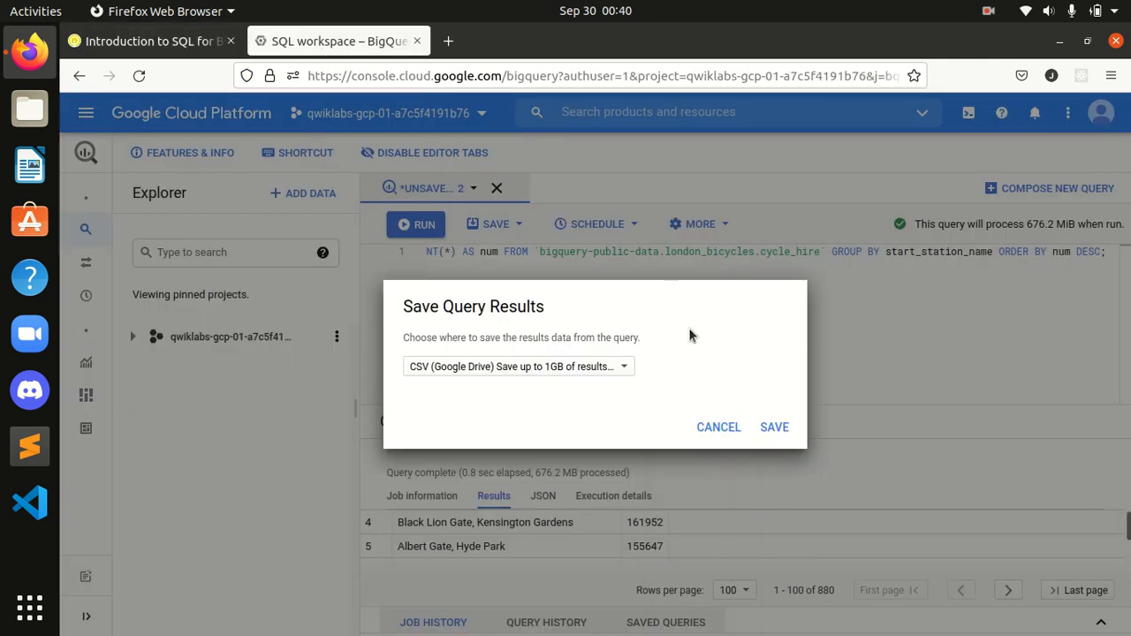
Step: Save the start_station_name query results as CSV (local file), choosing to save the download to disk
{"action": "left_click", "coordinate": [587, 365]}
{"action": "left_click", "coordinate": [545, 433]}
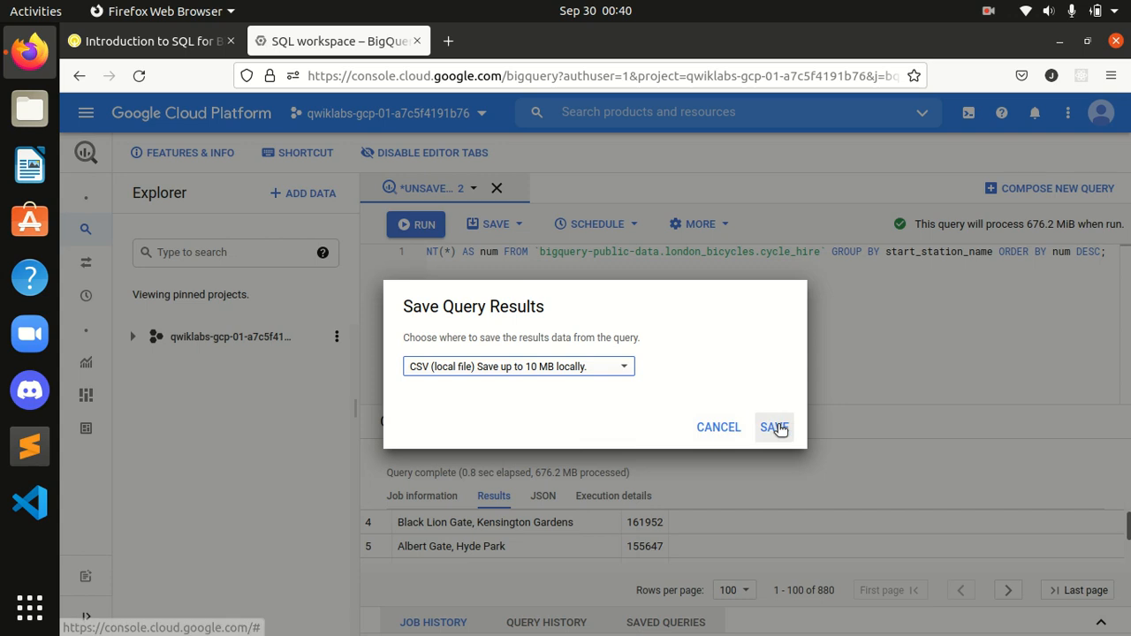
{"action": "left_click", "coordinate": [774, 428]}
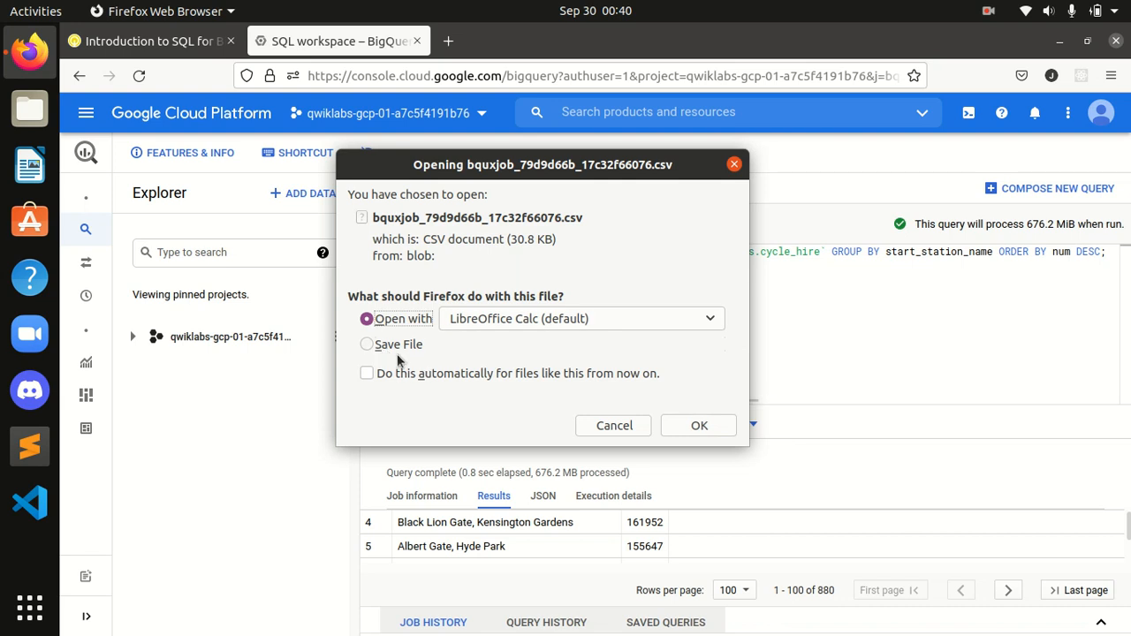
{"action": "left_click", "coordinate": [369, 344]}
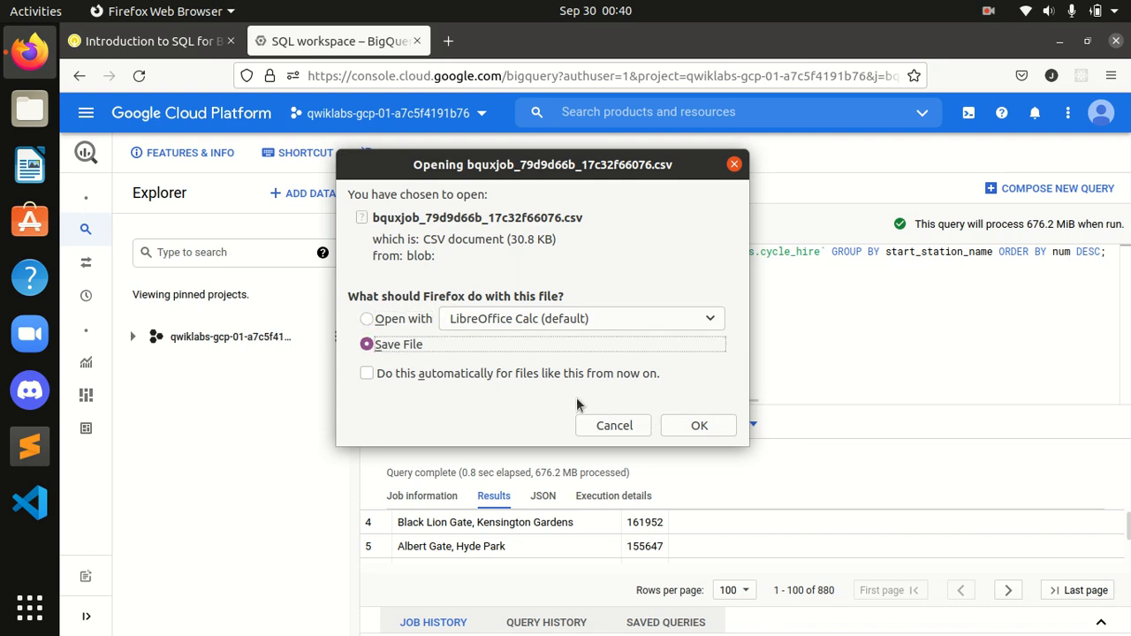
{"action": "left_click", "coordinate": [699, 426]}
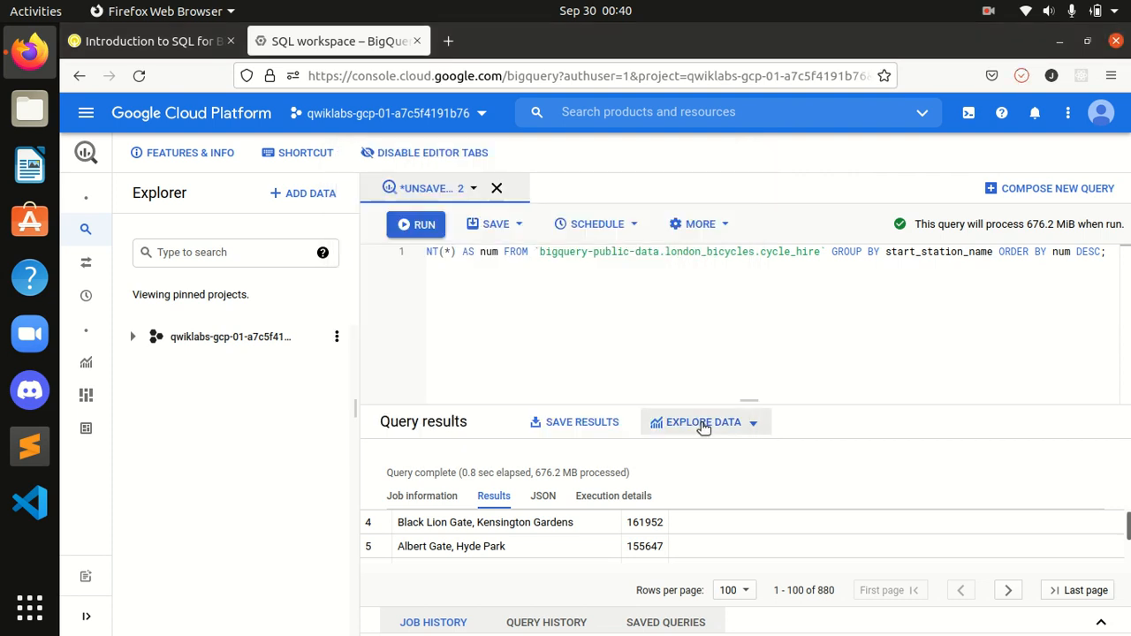
{"action": "left_click", "coordinate": [146, 55]}
{"action": "scroll", "coordinate": [464, 337], "scroll_direction": "down", "scroll_amount": 2}
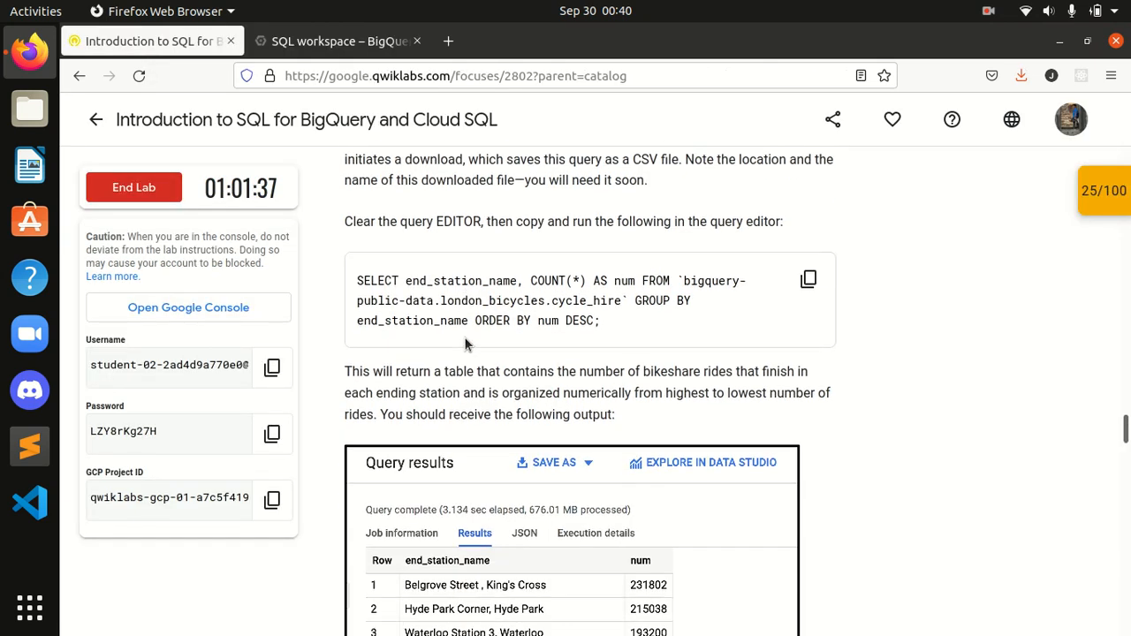
{"action": "left_click", "coordinate": [807, 283]}
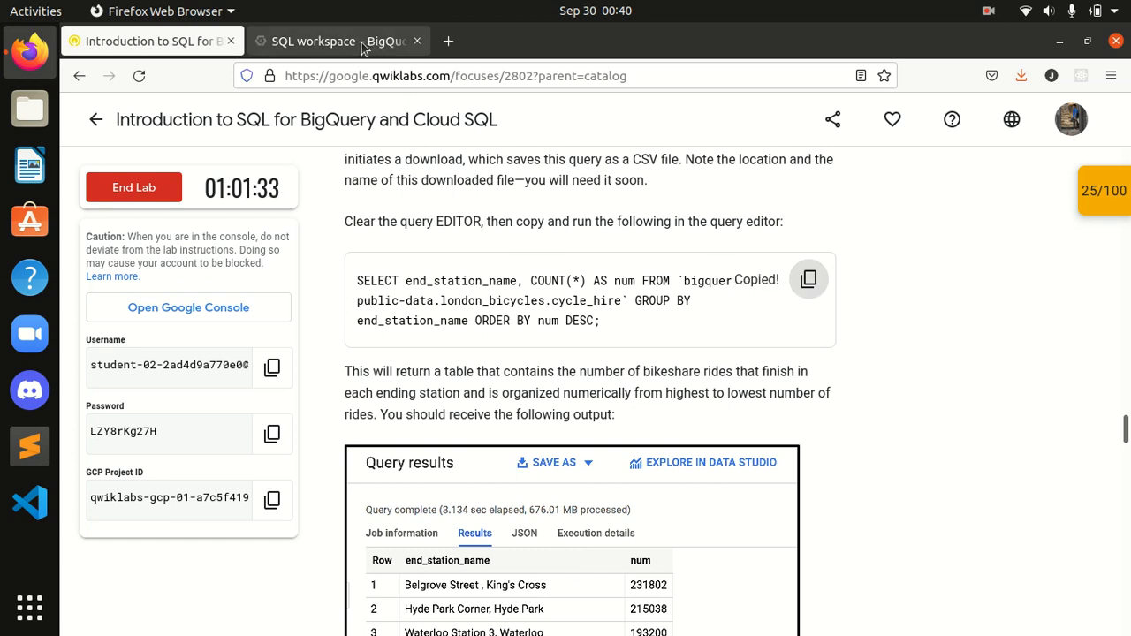
{"action": "left_click", "coordinate": [334, 49]}
{"action": "left_click_drag", "start_coordinate": [431, 252], "coordinate": [931, 277]}
{"action": "key", "text": "ctrl+v"}
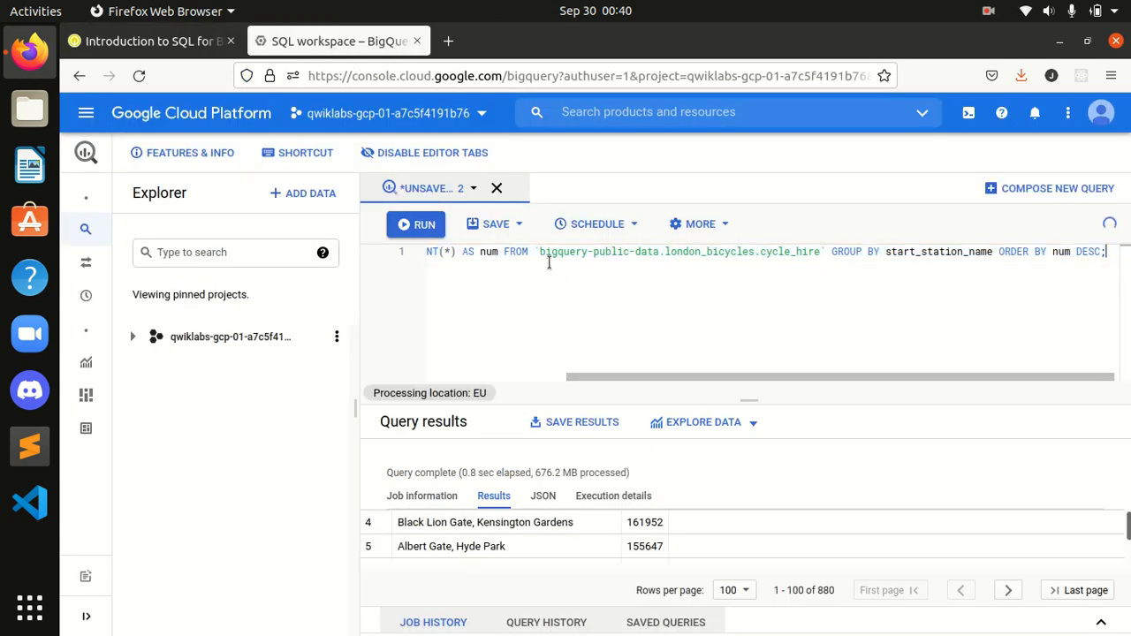
{"action": "left_click", "coordinate": [1032, 196]}
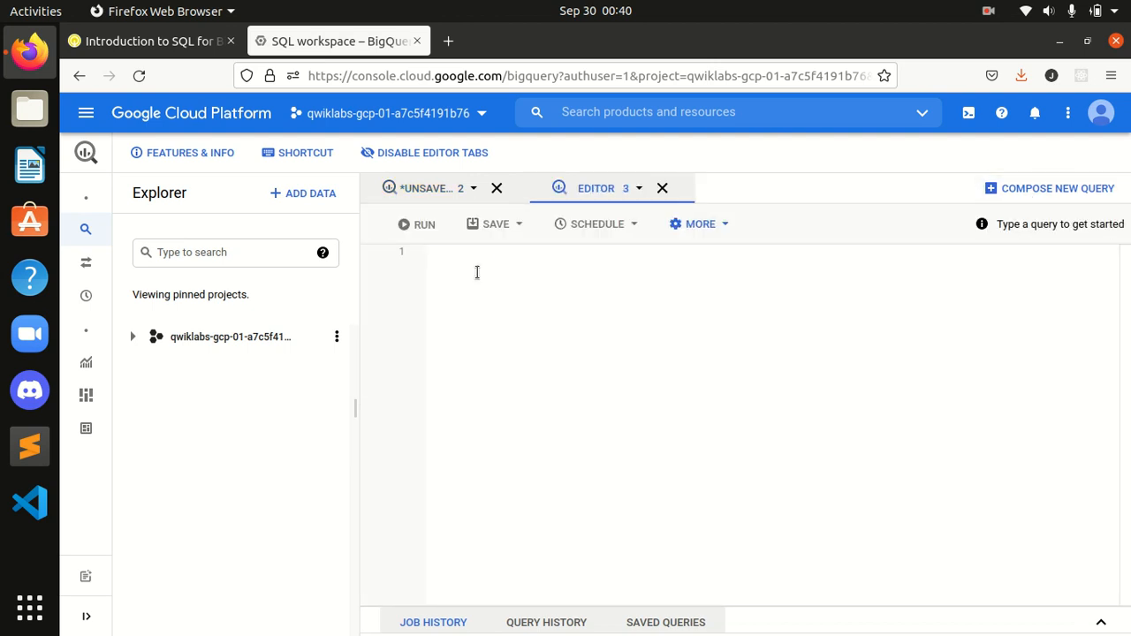
{"action": "key", "text": "ctrl+v"}
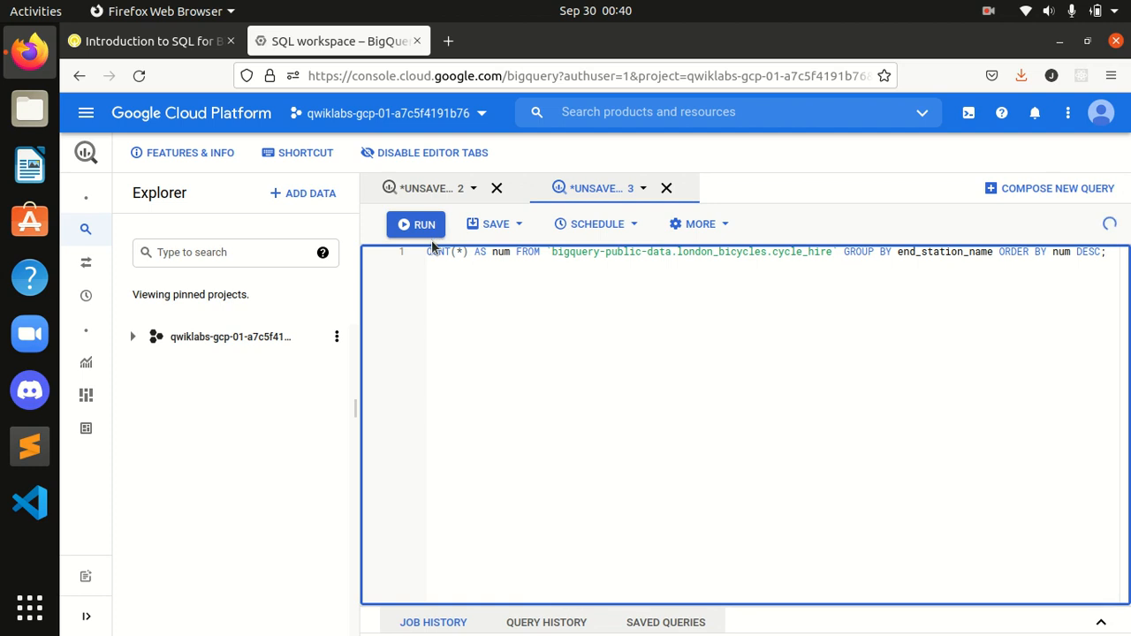
{"action": "left_click", "coordinate": [122, 51]}
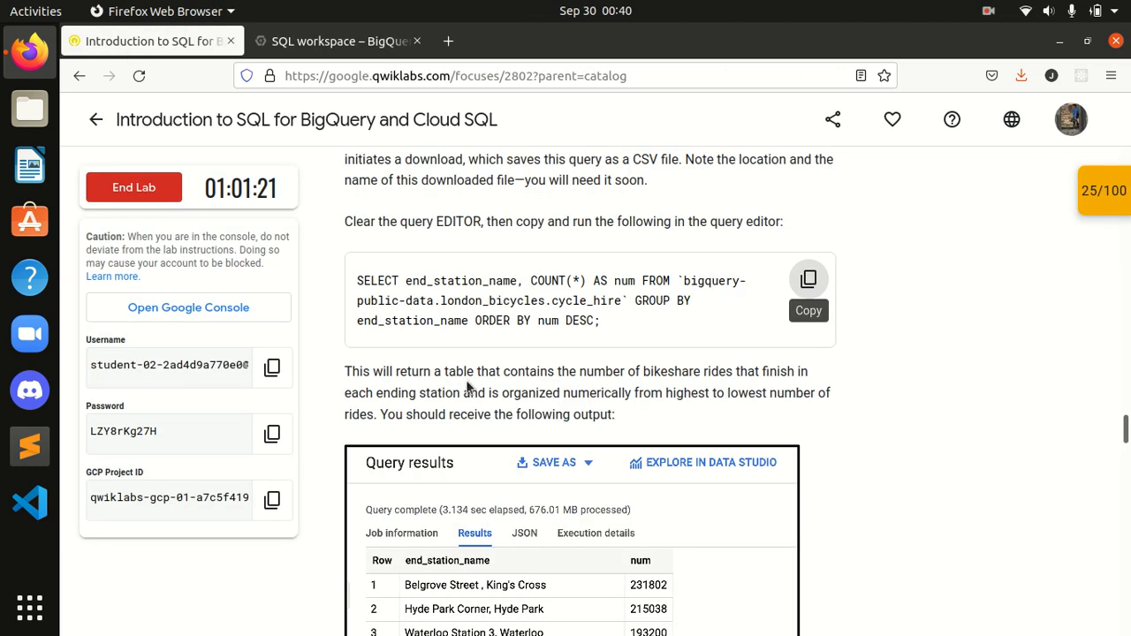
{"action": "left_click", "coordinate": [341, 41]}
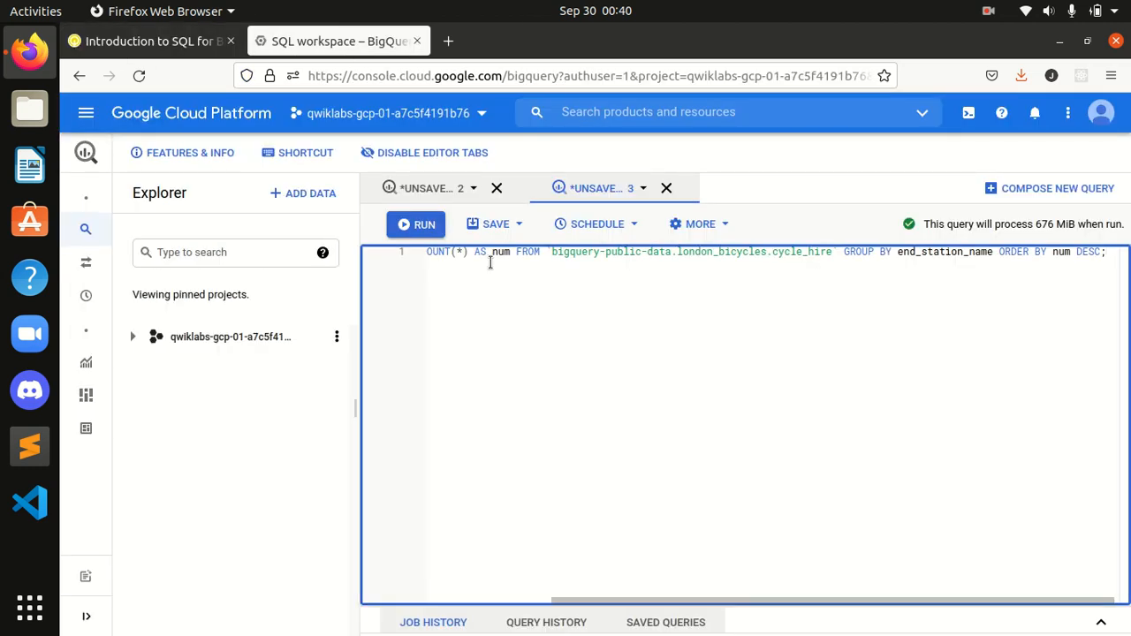
{"action": "left_click", "coordinate": [668, 188]}
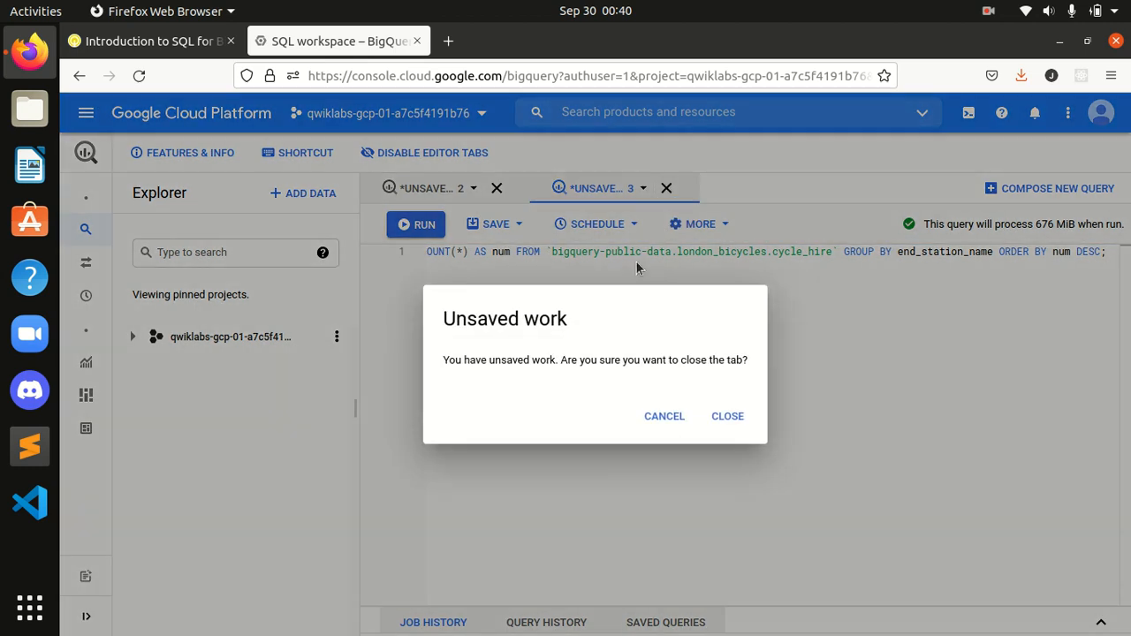
{"action": "left_click", "coordinate": [727, 413]}
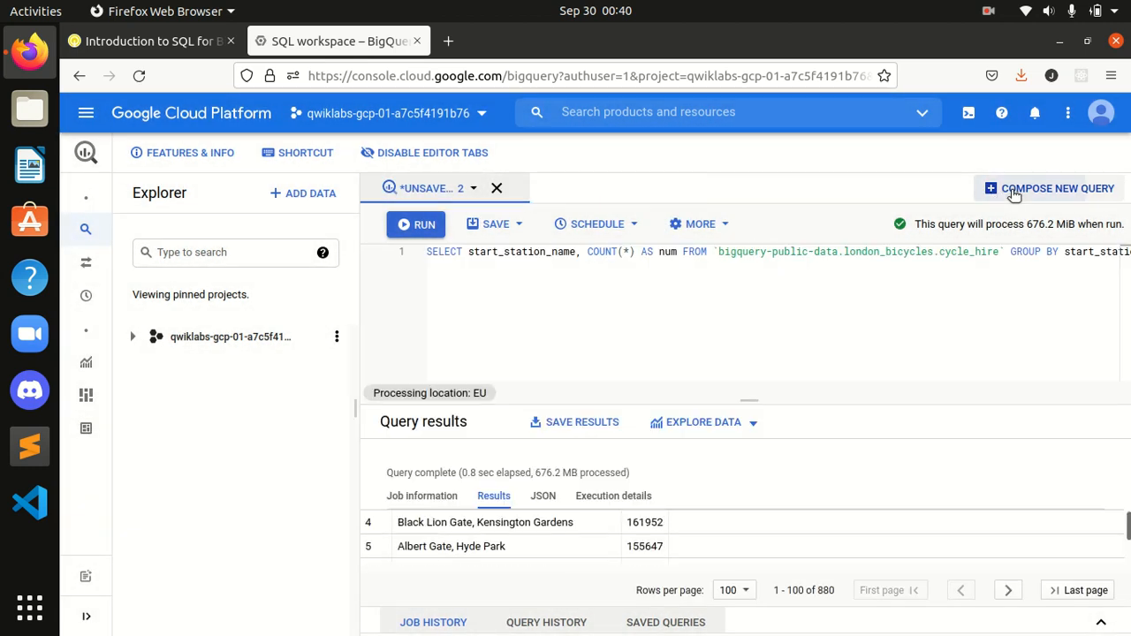
Step: Compose a new BigQuery query with the end_station_name statement copied from the lab page, run it and enlarge the results area
{"action": "left_click", "coordinate": [1015, 189]}
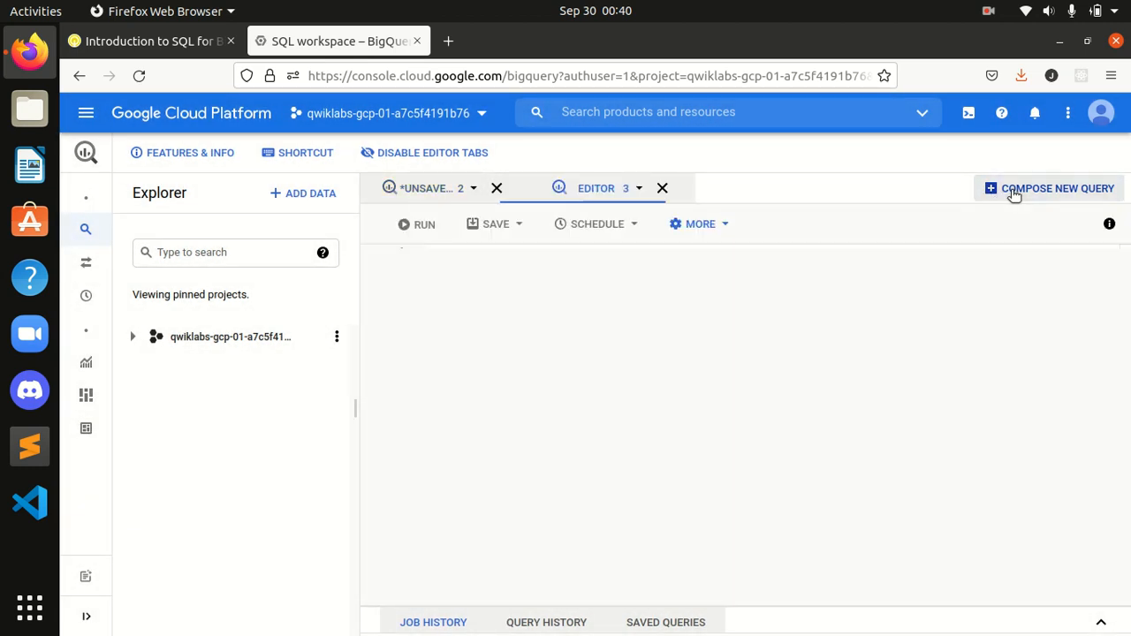
{"action": "left_click", "coordinate": [124, 35]}
{"action": "left_click", "coordinate": [809, 279]}
{"action": "left_click", "coordinate": [338, 41]}
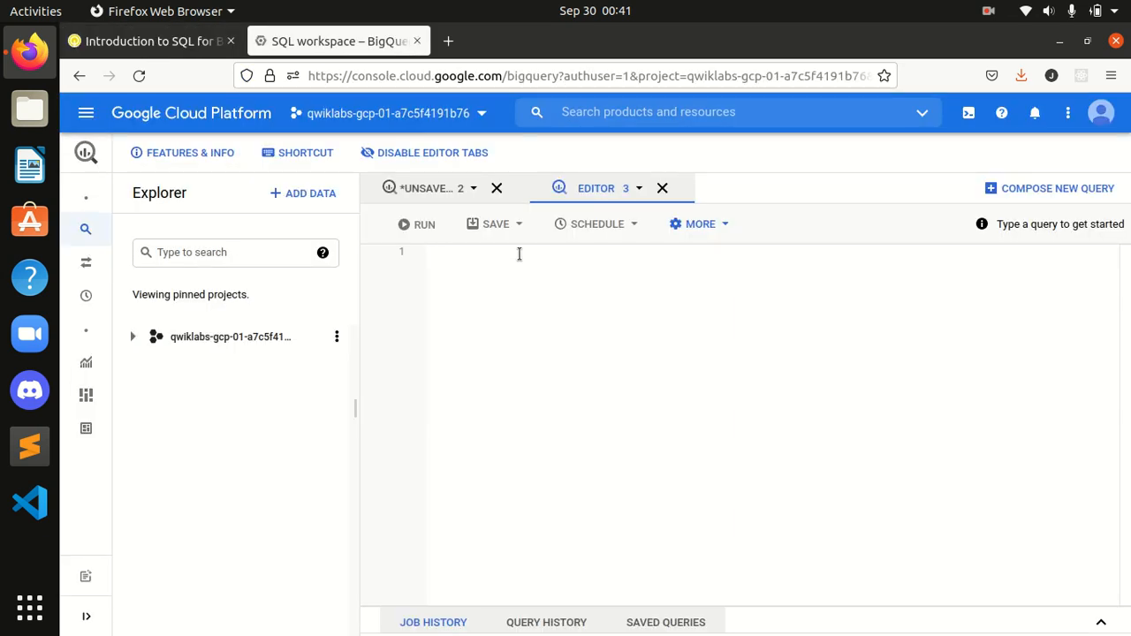
{"action": "key", "text": "ctrl+v"}
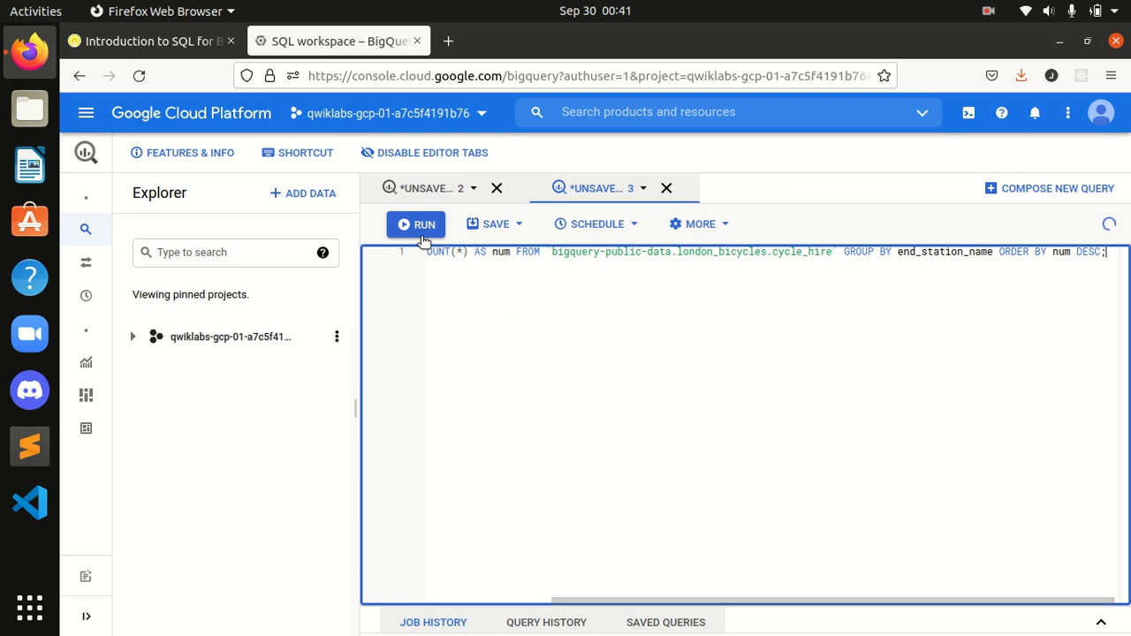
{"action": "left_click", "coordinate": [418, 234]}
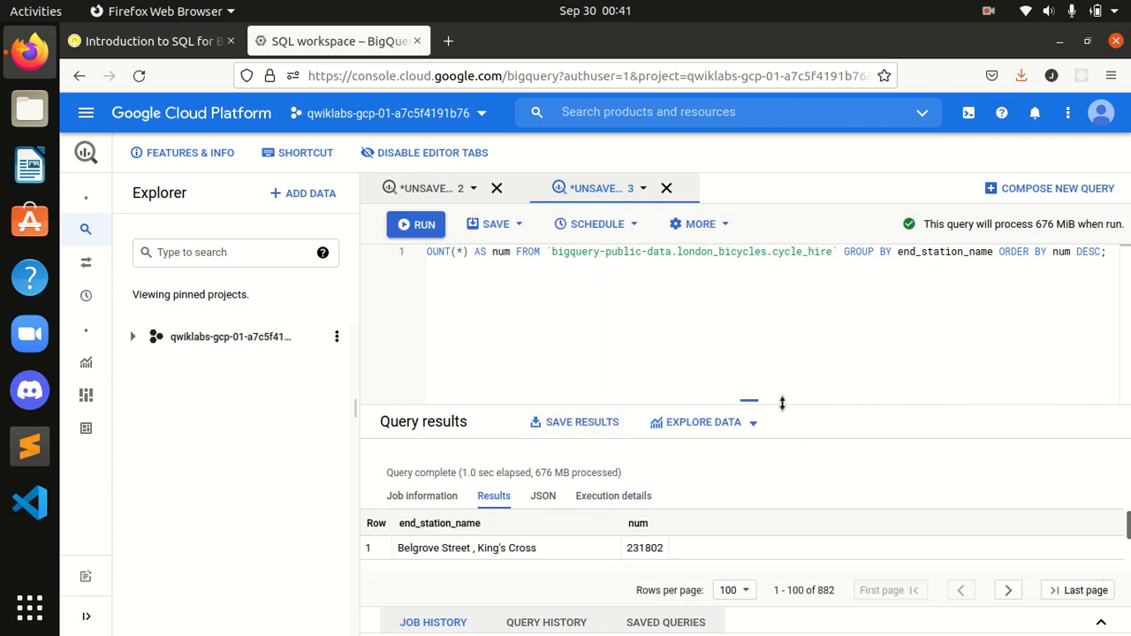
{"action": "left_click_drag", "start_coordinate": [758, 368], "coordinate": [752, 316]}
{"action": "left_click_drag", "start_coordinate": [1129, 442], "coordinate": [1121, 412]}
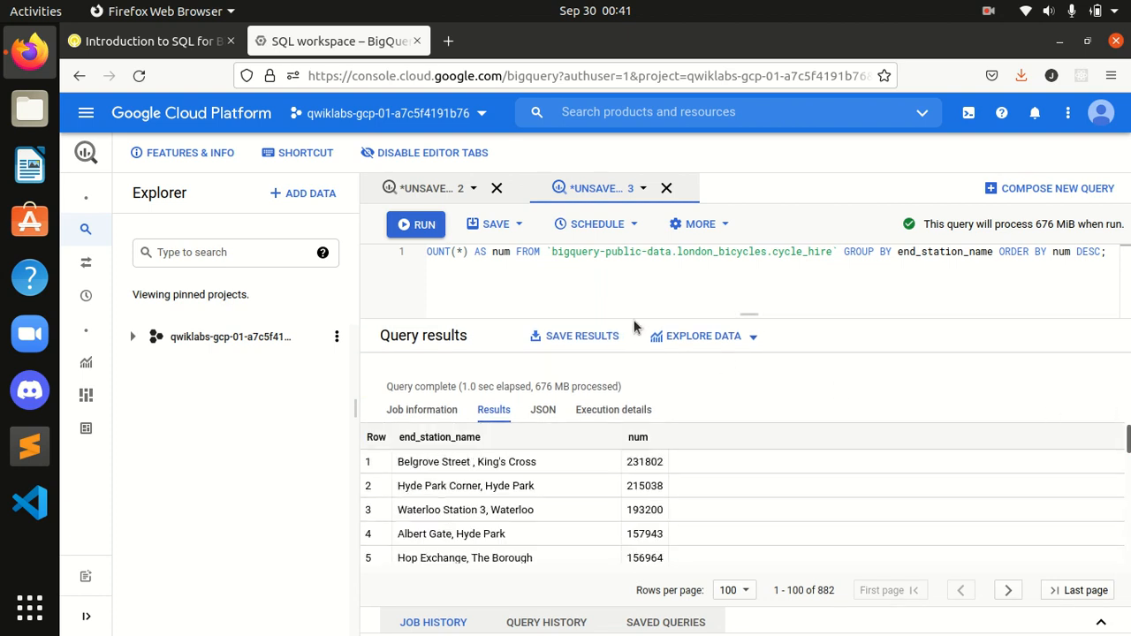
Step: Save the end_station_name query results as CSV (local file), keeping the download on disk
{"action": "left_click", "coordinate": [594, 343]}
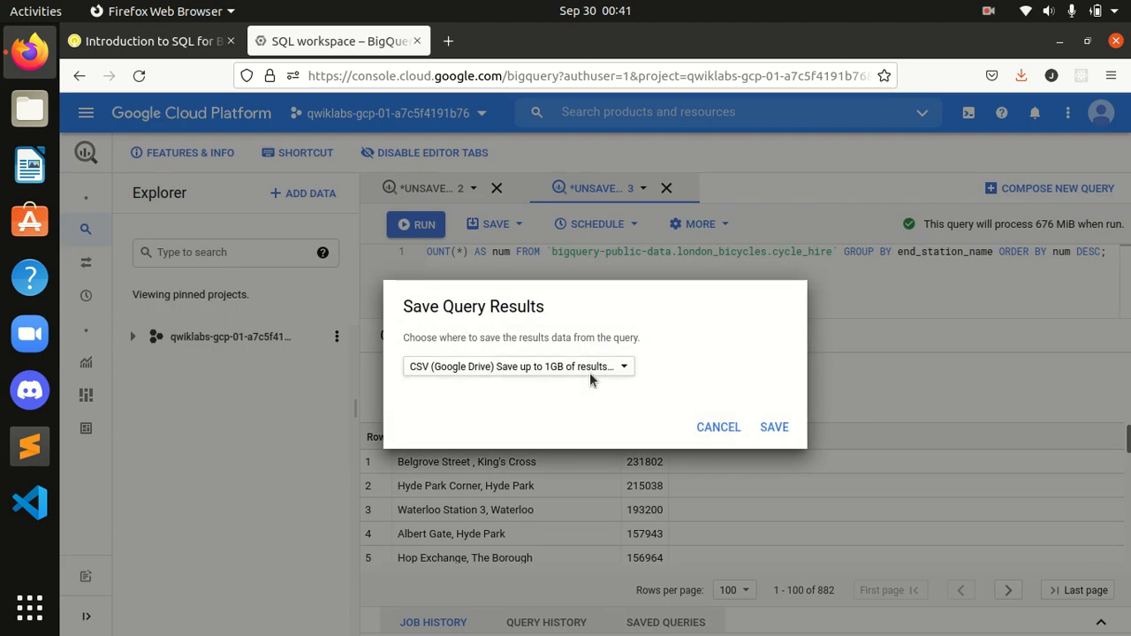
{"action": "left_click", "coordinate": [583, 371]}
{"action": "left_click", "coordinate": [515, 424]}
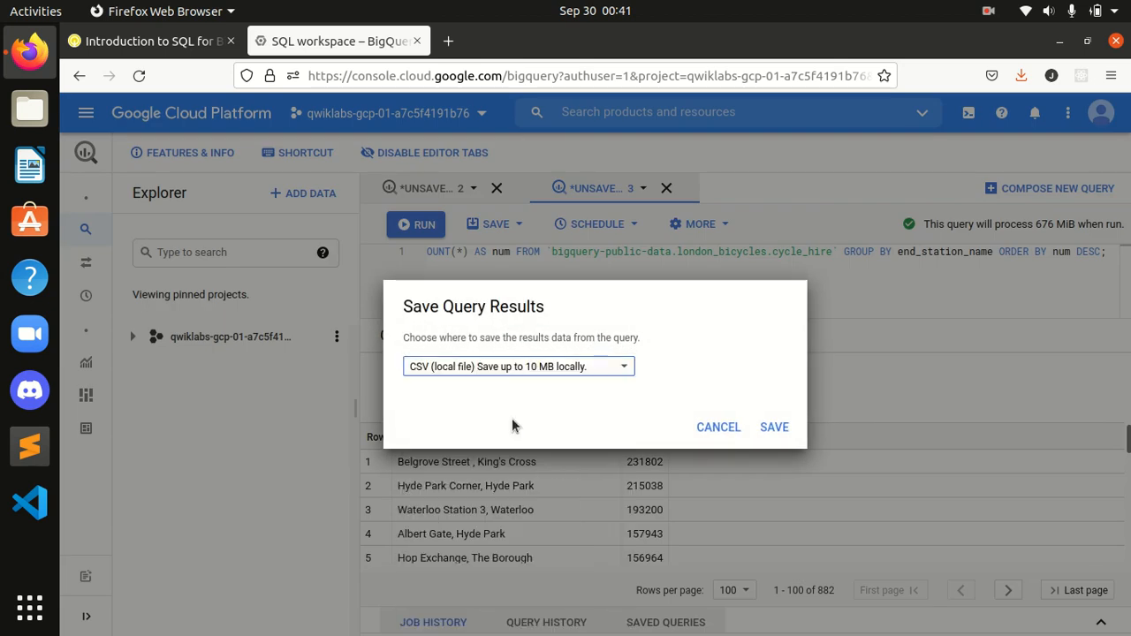
{"action": "left_click", "coordinate": [779, 430]}
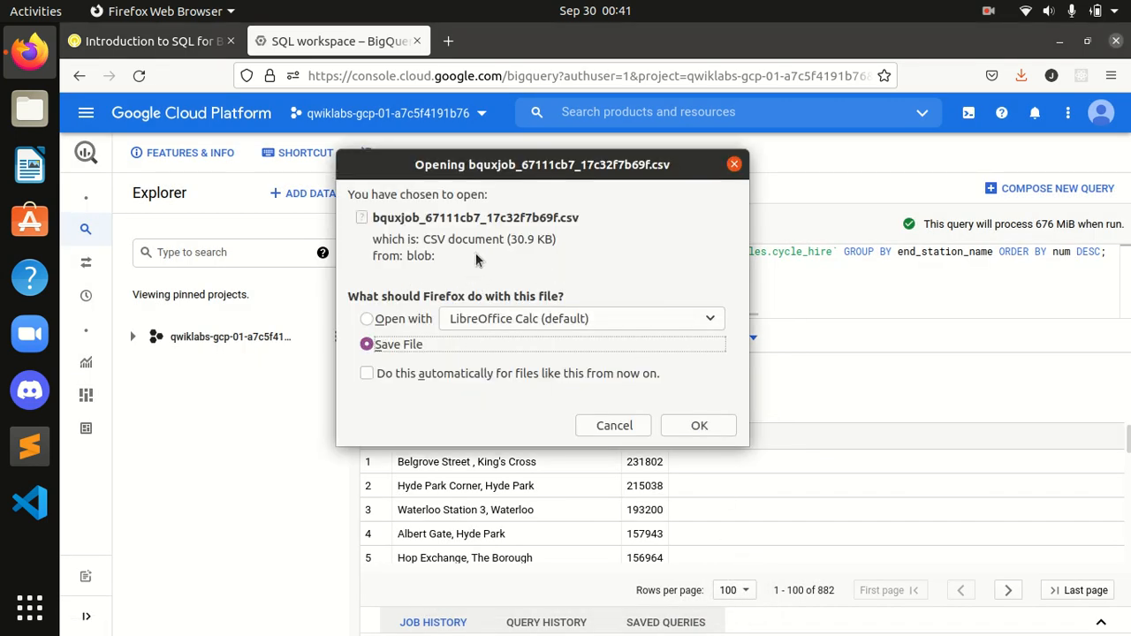
{"action": "left_click", "coordinate": [695, 431]}
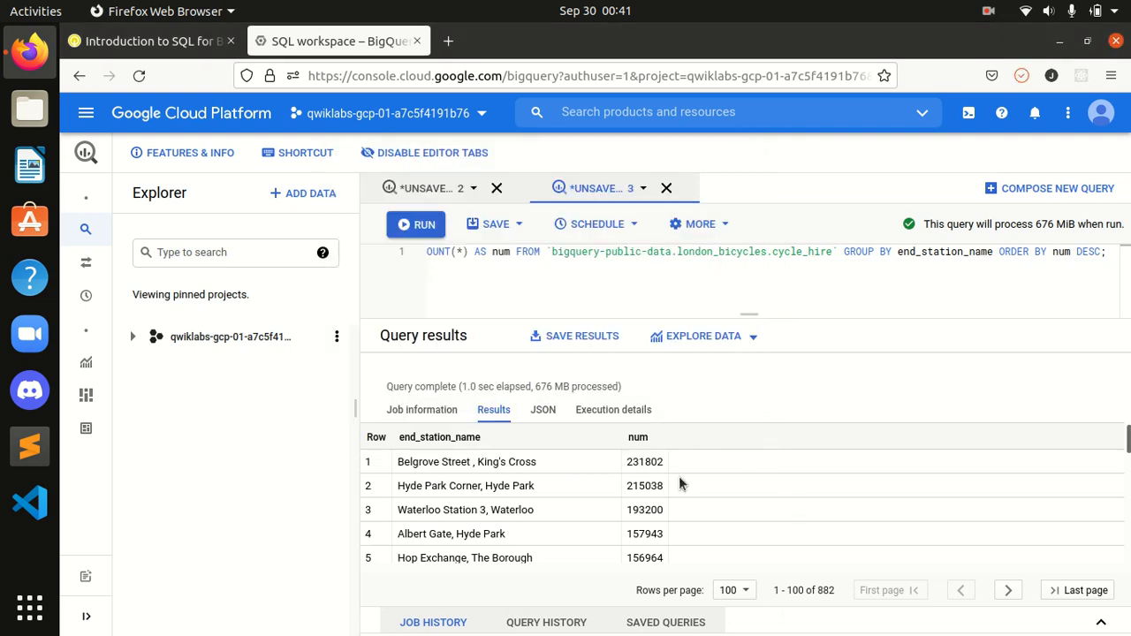
Step: Examine the lab instructions for creating the storage bucket and for uploading and renaming the two station CSV files
{"action": "left_click", "coordinate": [146, 40]}
{"action": "scroll", "coordinate": [503, 398], "scroll_direction": "down", "scroll_amount": 3}
{"action": "scroll", "coordinate": [503, 398], "scroll_direction": "down", "scroll_amount": 10}
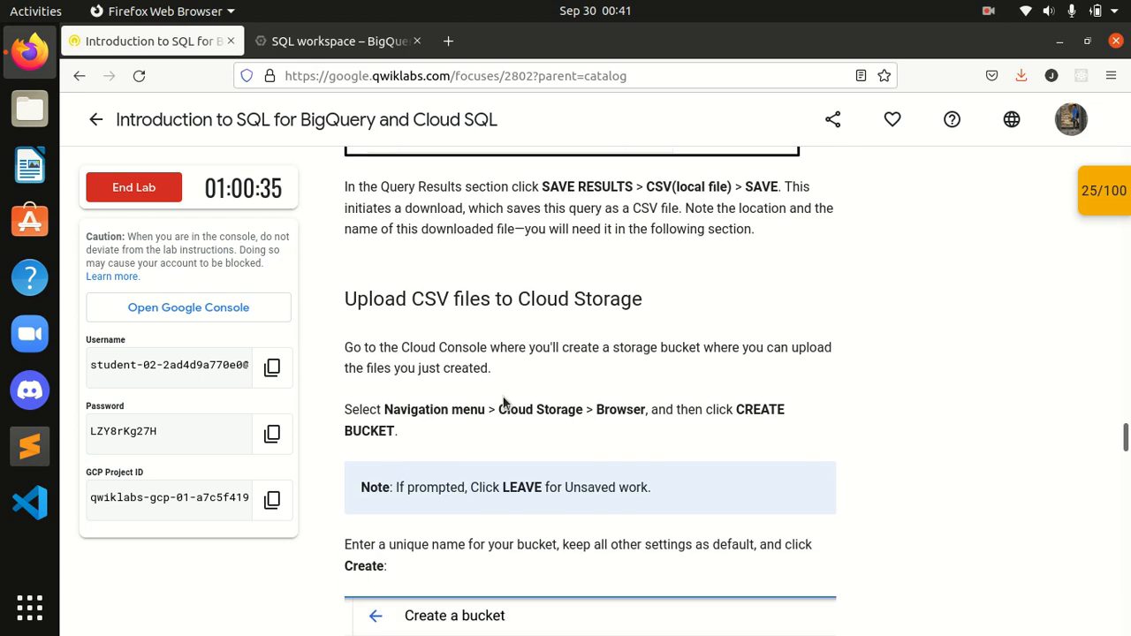
{"action": "scroll", "coordinate": [503, 402], "scroll_direction": "down", "scroll_amount": 6}
{"action": "scroll", "coordinate": [503, 398], "scroll_direction": "down", "scroll_amount": 10}
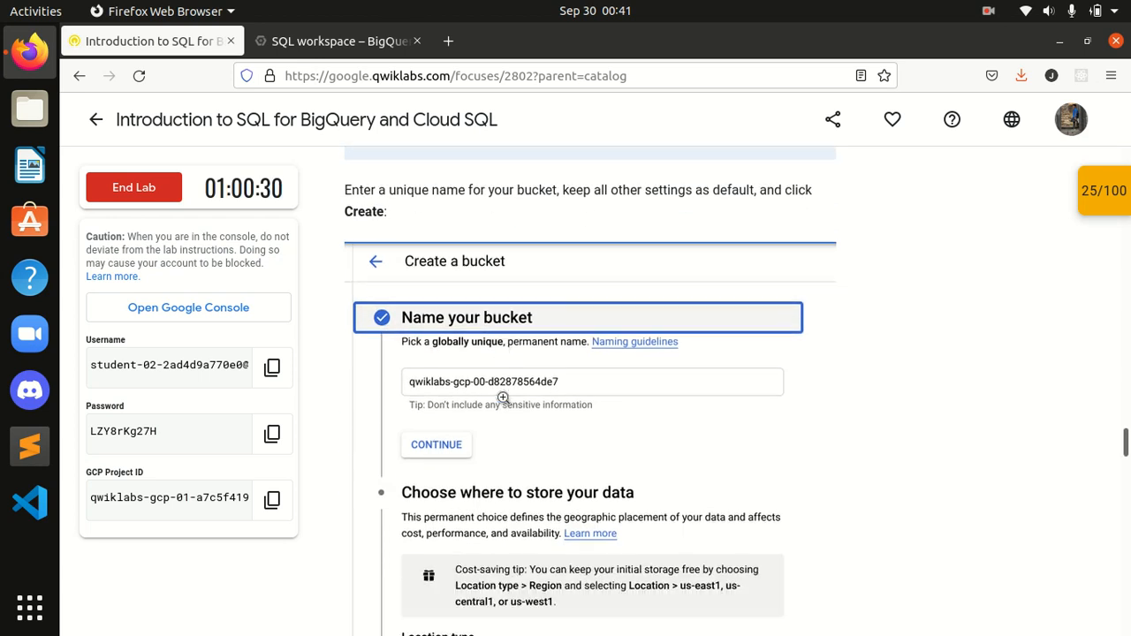
{"action": "scroll", "coordinate": [503, 397], "scroll_direction": "down", "scroll_amount": 8}
{"action": "scroll", "coordinate": [503, 397], "scroll_direction": "up", "scroll_amount": 4}
{"action": "scroll", "coordinate": [503, 396], "scroll_direction": "down", "scroll_amount": 2}
{"action": "scroll", "coordinate": [503, 397], "scroll_direction": "down", "scroll_amount": 2}
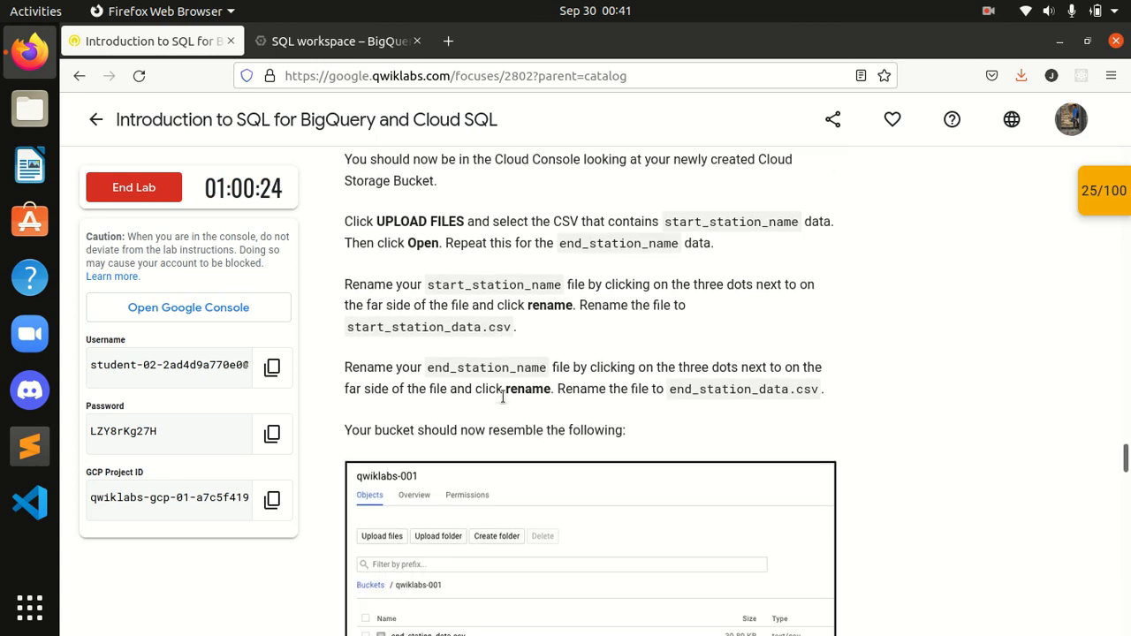
{"action": "scroll", "coordinate": [503, 398], "scroll_direction": "up", "scroll_amount": 2}
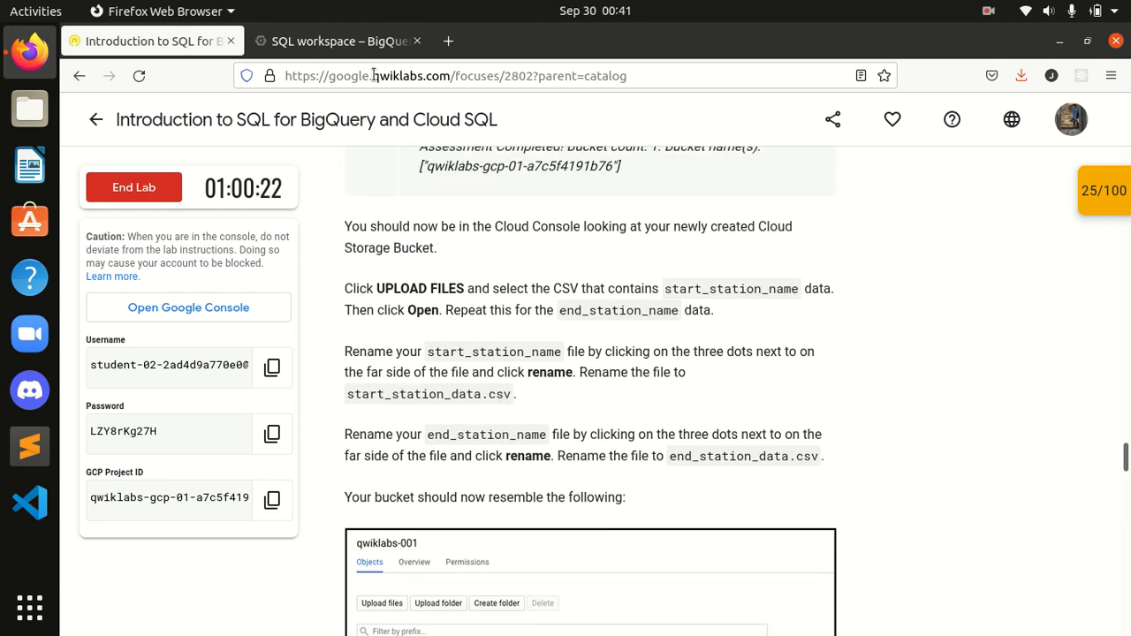
Step: Leave the unsaved BigQuery work for Cloud Storage and open the qwiklabs-gcp-01-a7c5f4191b76 bucket
{"action": "left_click", "coordinate": [340, 41]}
{"action": "left_click", "coordinate": [86, 113]}
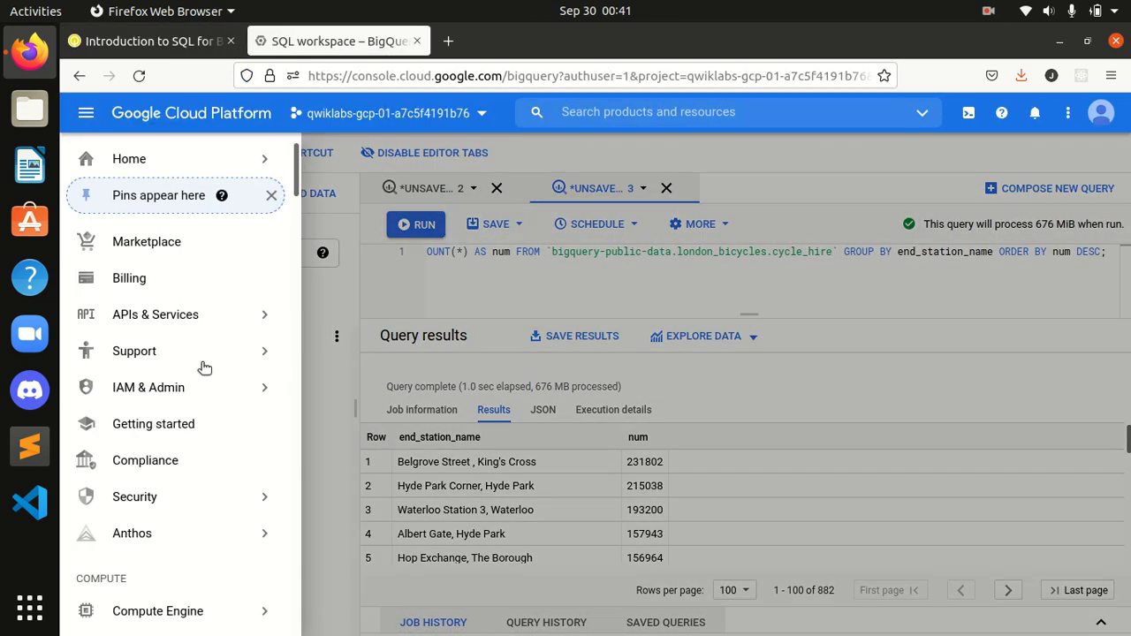
{"action": "mouse_move", "coordinate": [204, 367]}
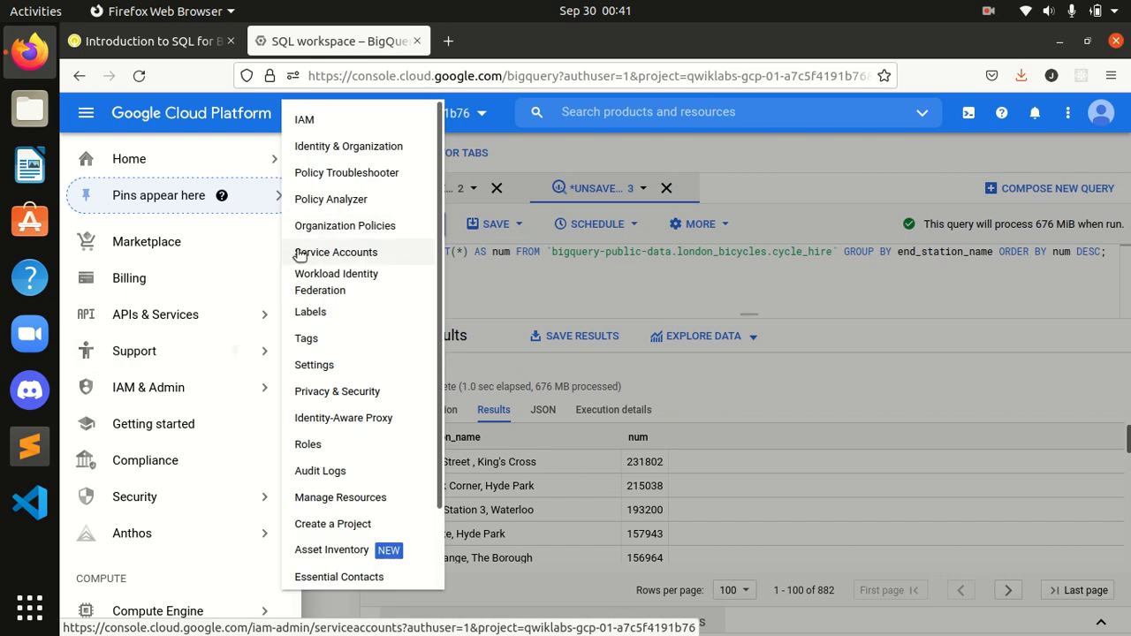
{"action": "scroll", "coordinate": [219, 426], "scroll_direction": "down", "scroll_amount": 5}
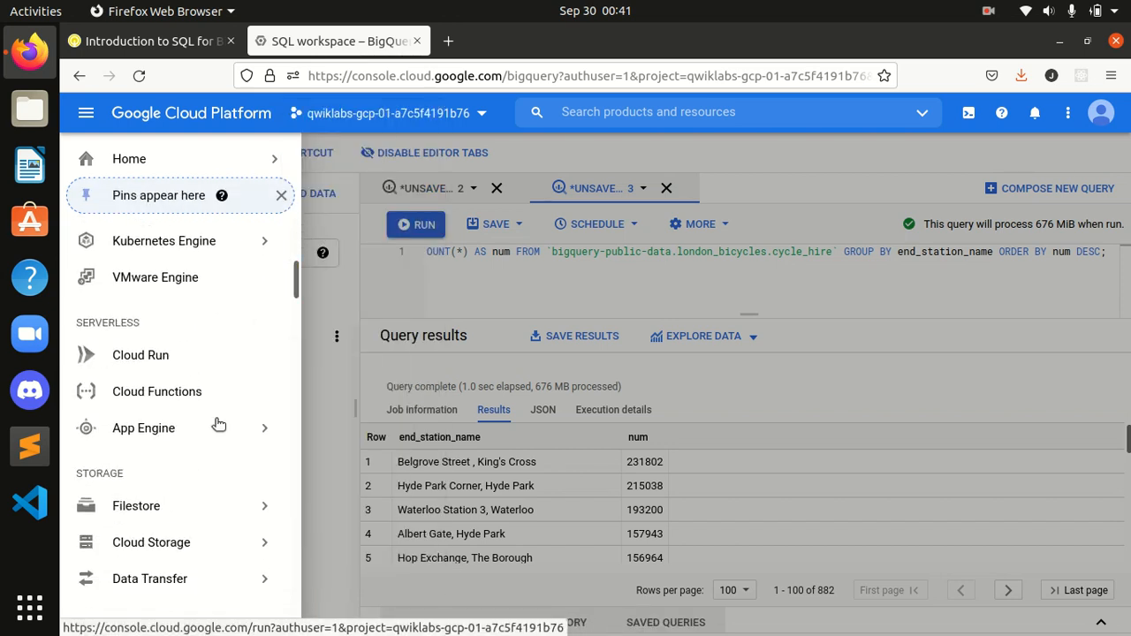
{"action": "left_click", "coordinate": [151, 541]}
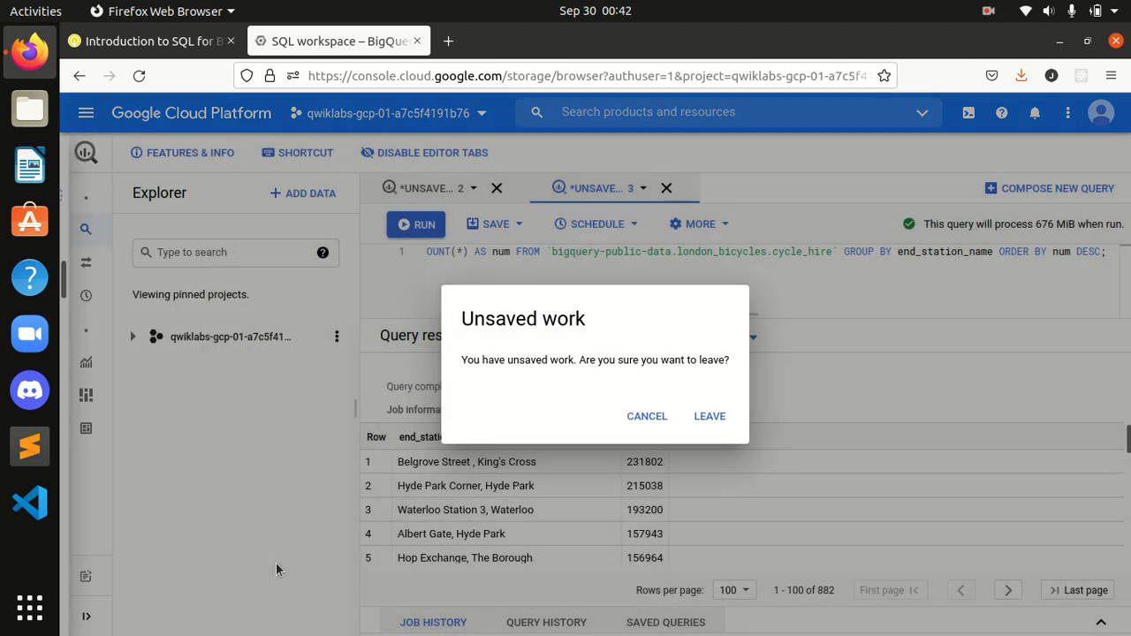
{"action": "left_click", "coordinate": [712, 418]}
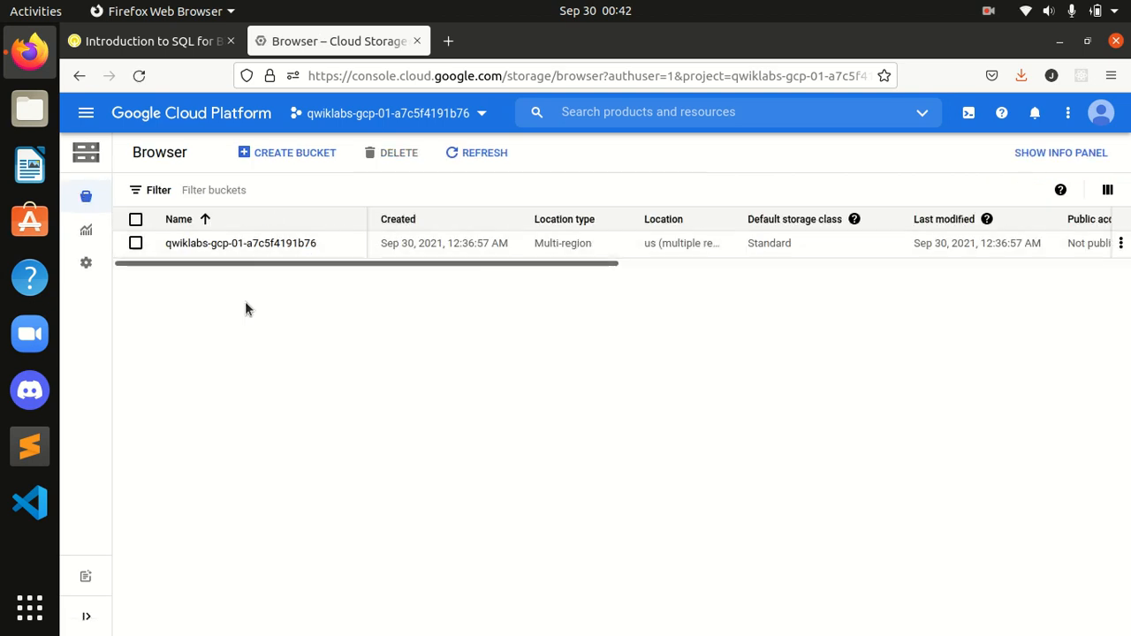
{"action": "left_click", "coordinate": [248, 244]}
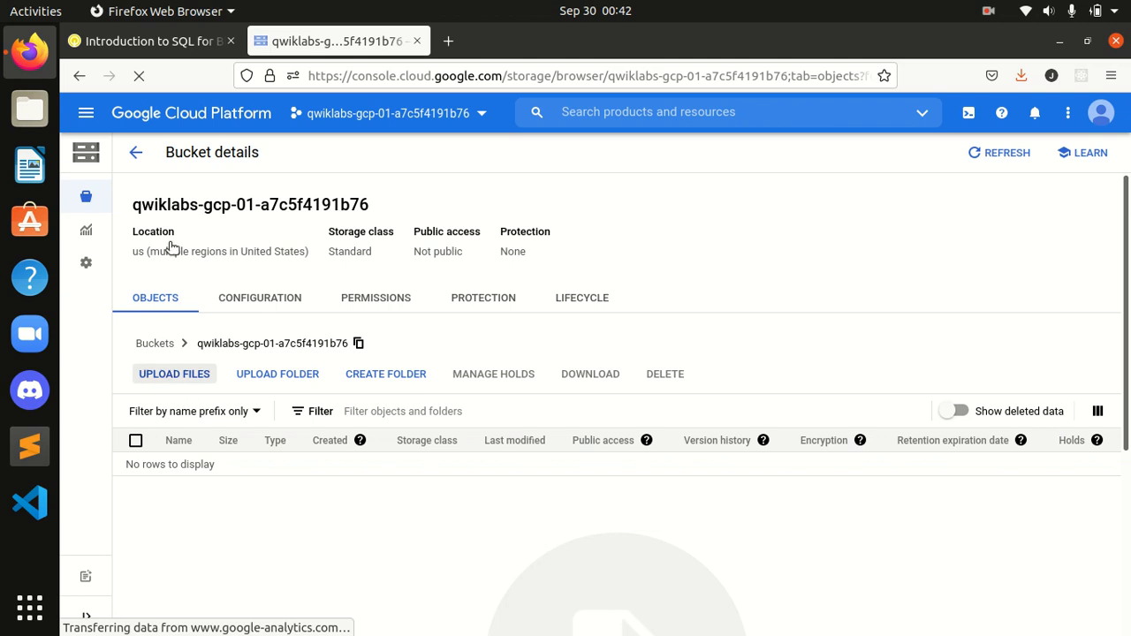
{"action": "left_click", "coordinate": [145, 41]}
{"action": "scroll", "coordinate": [456, 402], "scroll_direction": "down", "scroll_amount": 2}
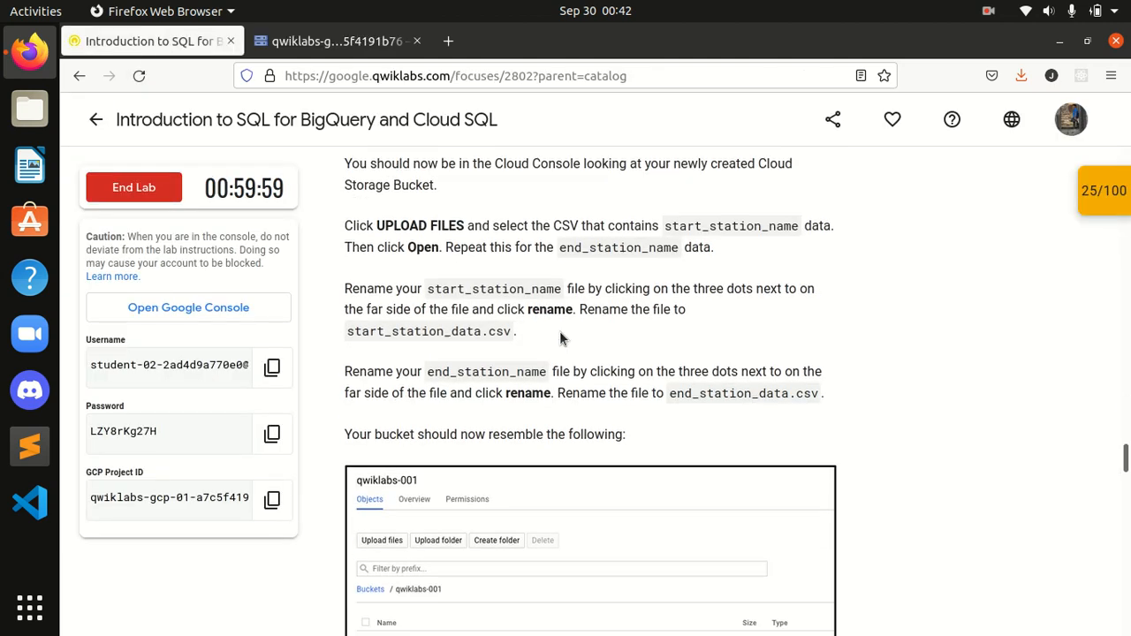
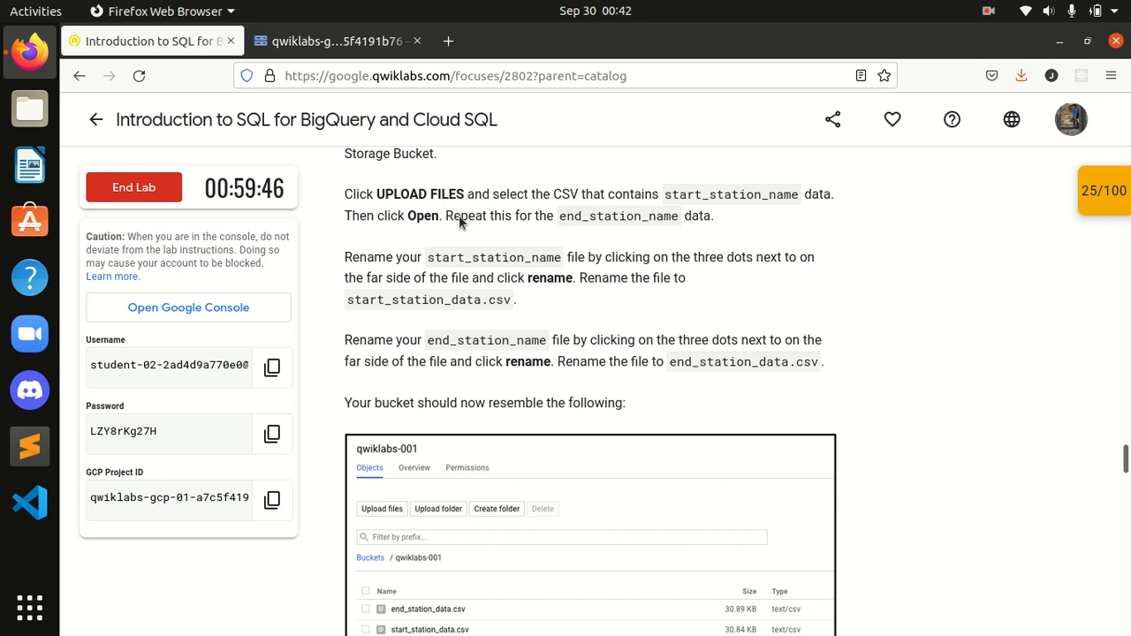
{"action": "left_click", "coordinate": [336, 41]}
{"action": "left_click", "coordinate": [204, 372]}
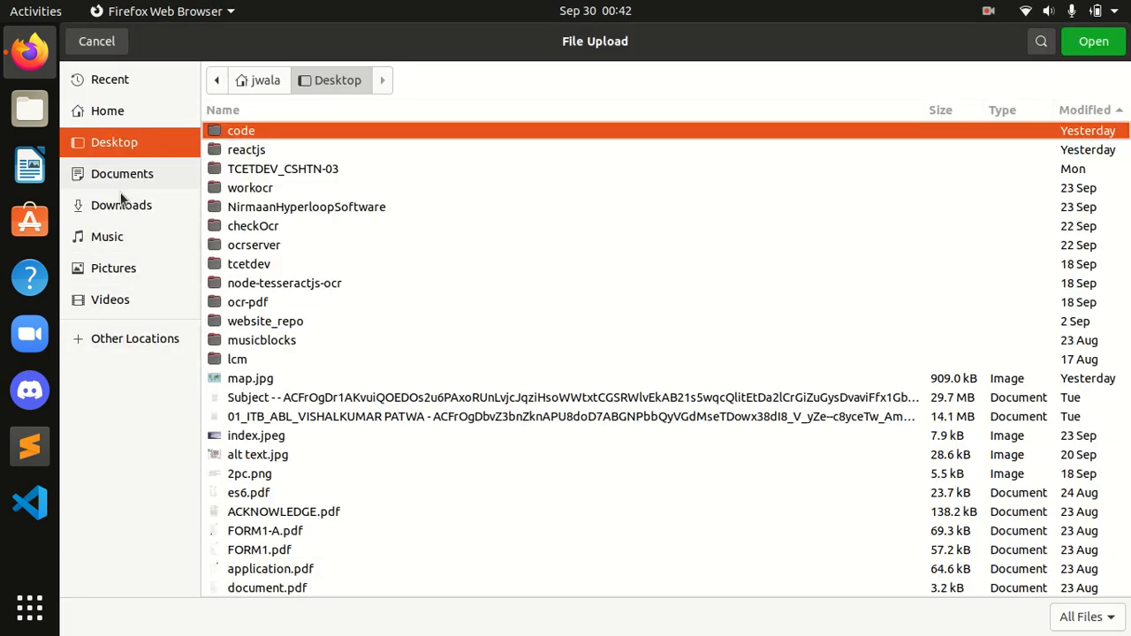
{"action": "left_click", "coordinate": [125, 206]}
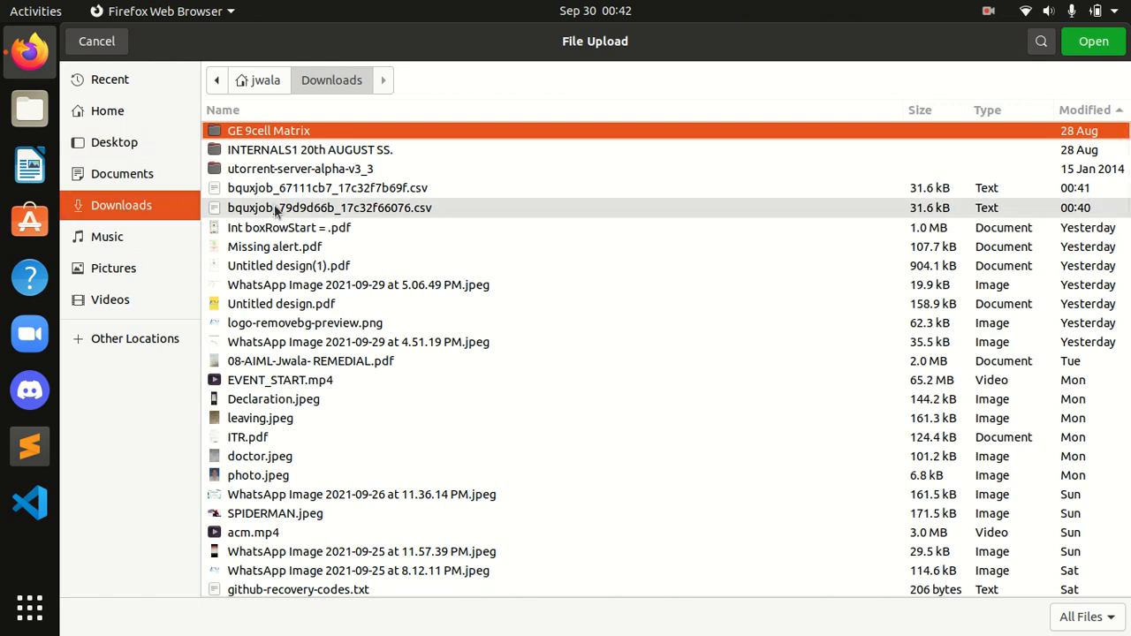
{"action": "left_click", "coordinate": [276, 209]}
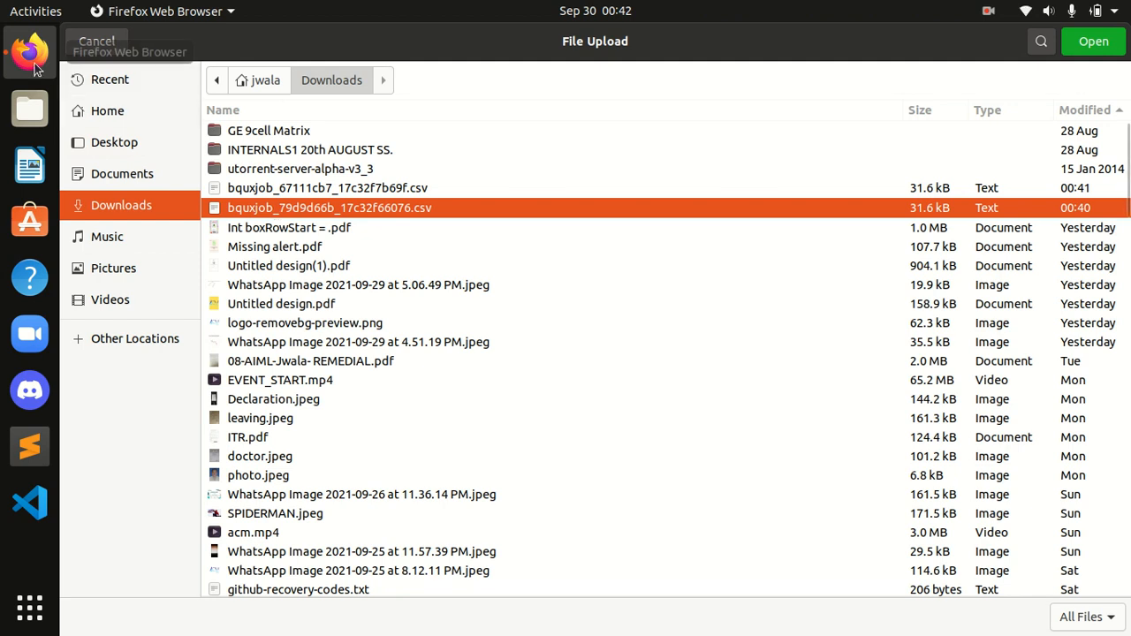
{"action": "left_click", "coordinate": [96, 42]}
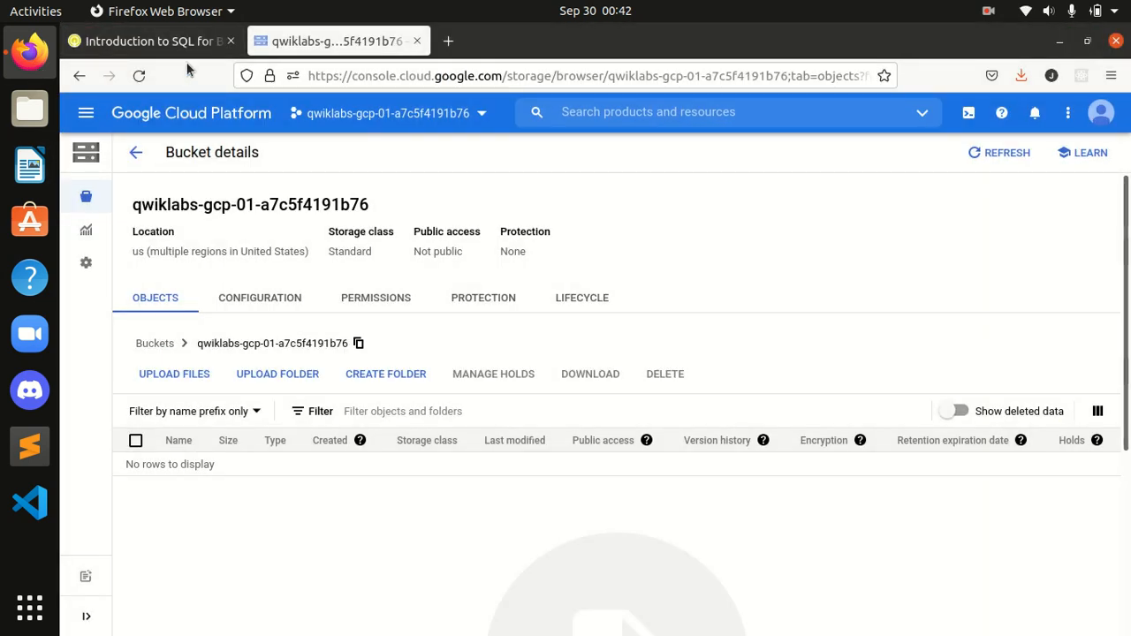
Step: Copy start_station_name from the lab's upload instructions and switch to Files, opening the Downloads folder
{"action": "left_click", "coordinate": [168, 41]}
{"action": "left_click_drag", "start_coordinate": [1125, 455], "coordinate": [1126, 425]}
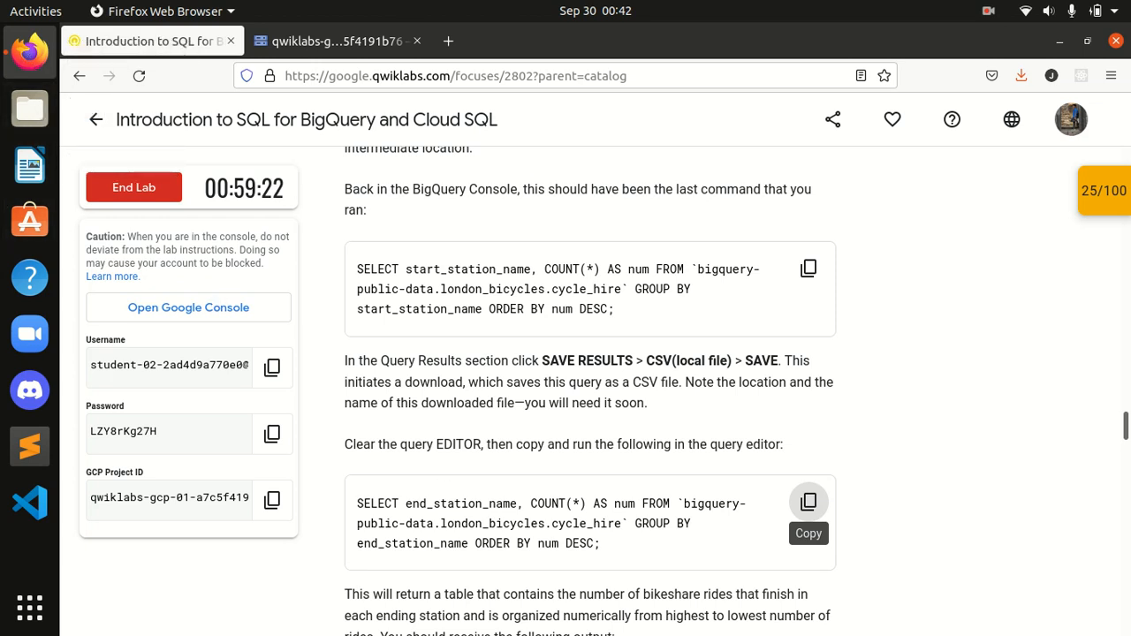
{"action": "left_click_drag", "start_coordinate": [1126, 426], "coordinate": [1126, 452]}
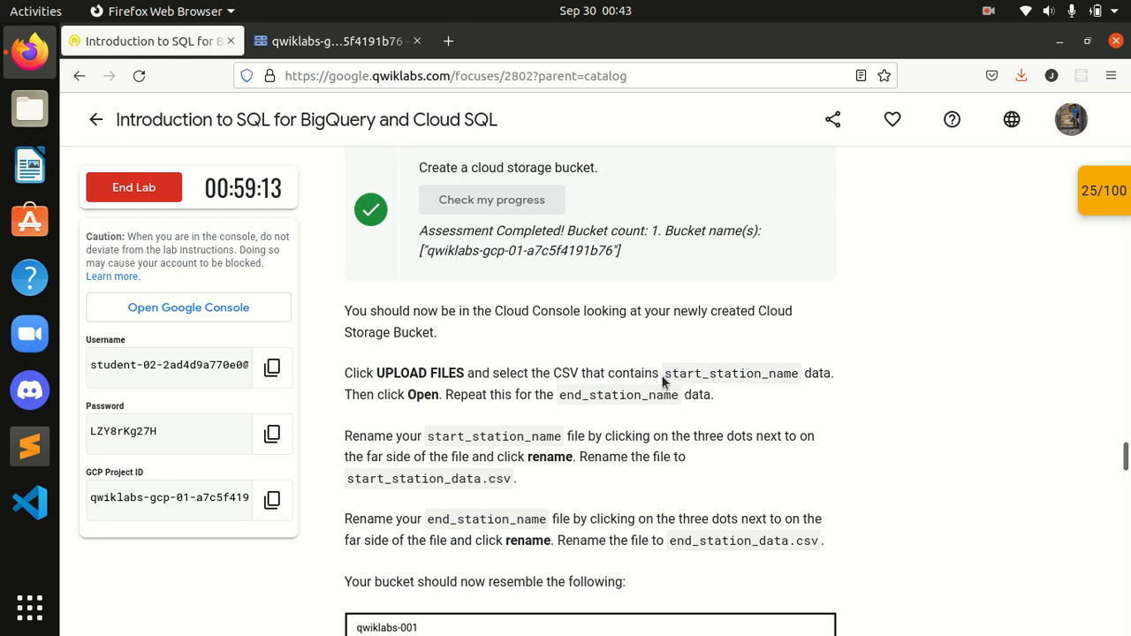
{"action": "left_click_drag", "start_coordinate": [664, 374], "coordinate": [793, 373]}
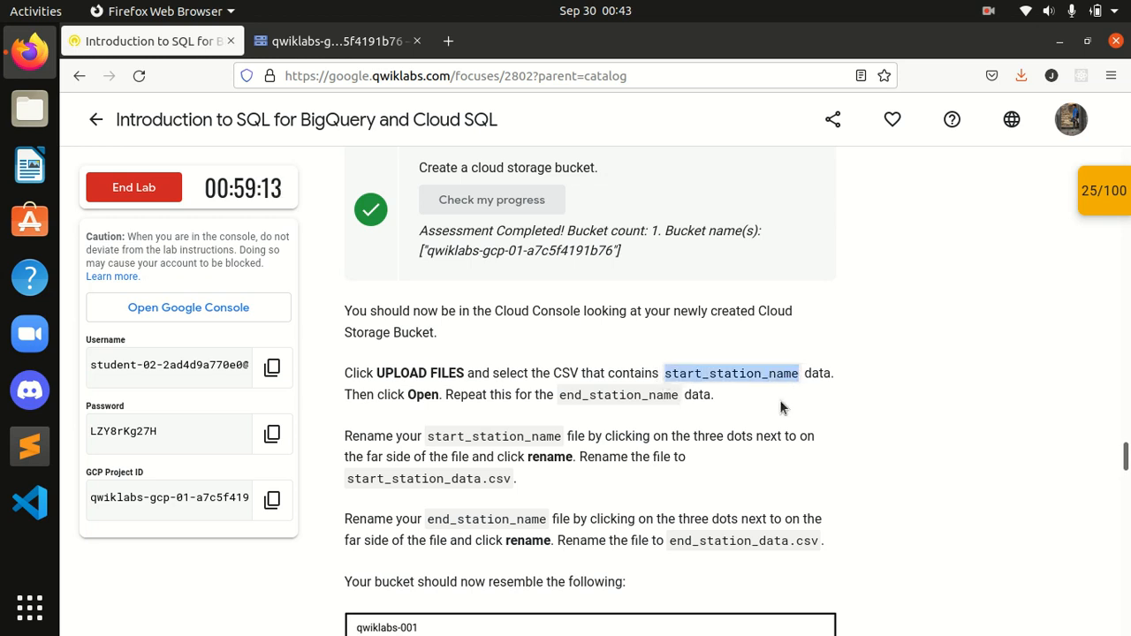
{"action": "left_click", "coordinate": [29, 108]}
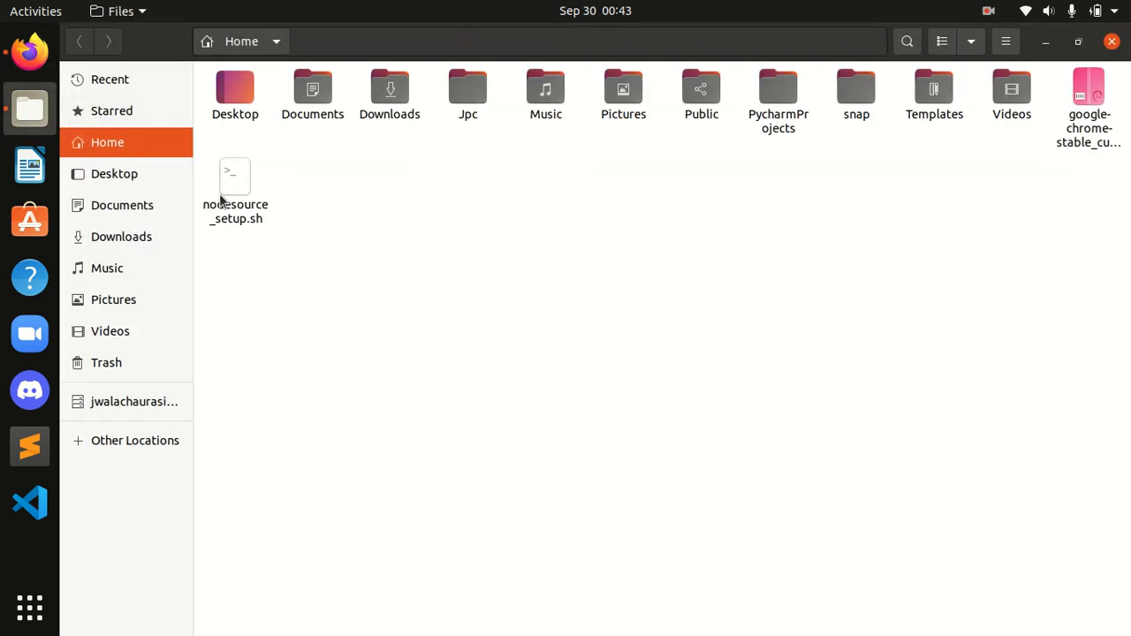
{"action": "left_click", "coordinate": [152, 209]}
{"action": "left_click", "coordinate": [143, 236]}
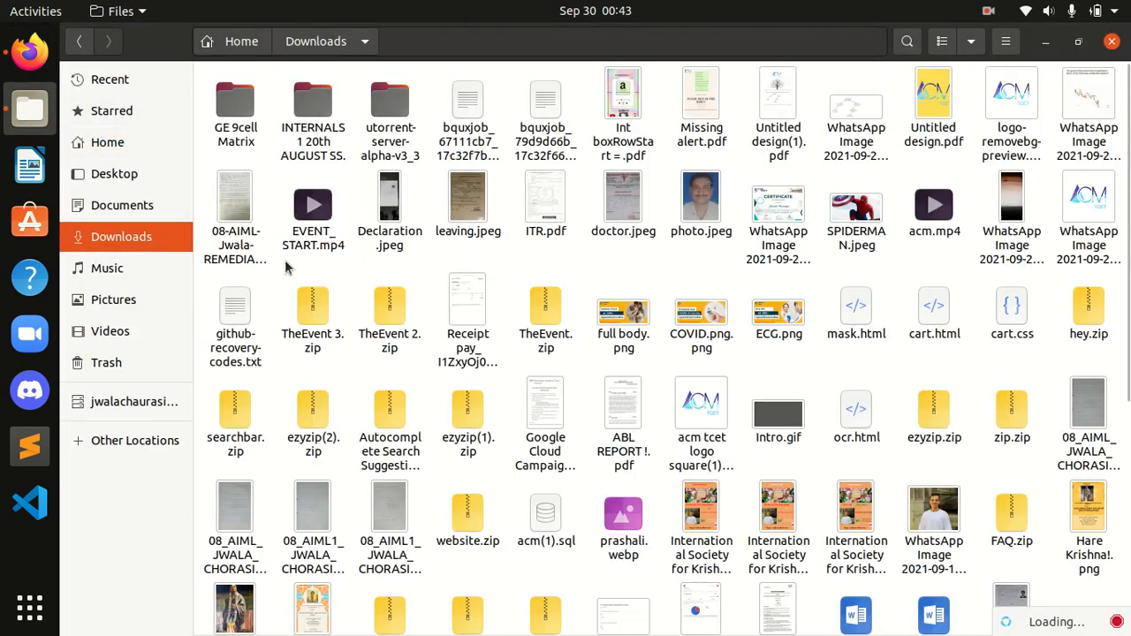
Step: Compare the file properties of the two bquxjob CSV files in Downloads to tell the start and end station exports apart
{"action": "left_click", "coordinate": [545, 146]}
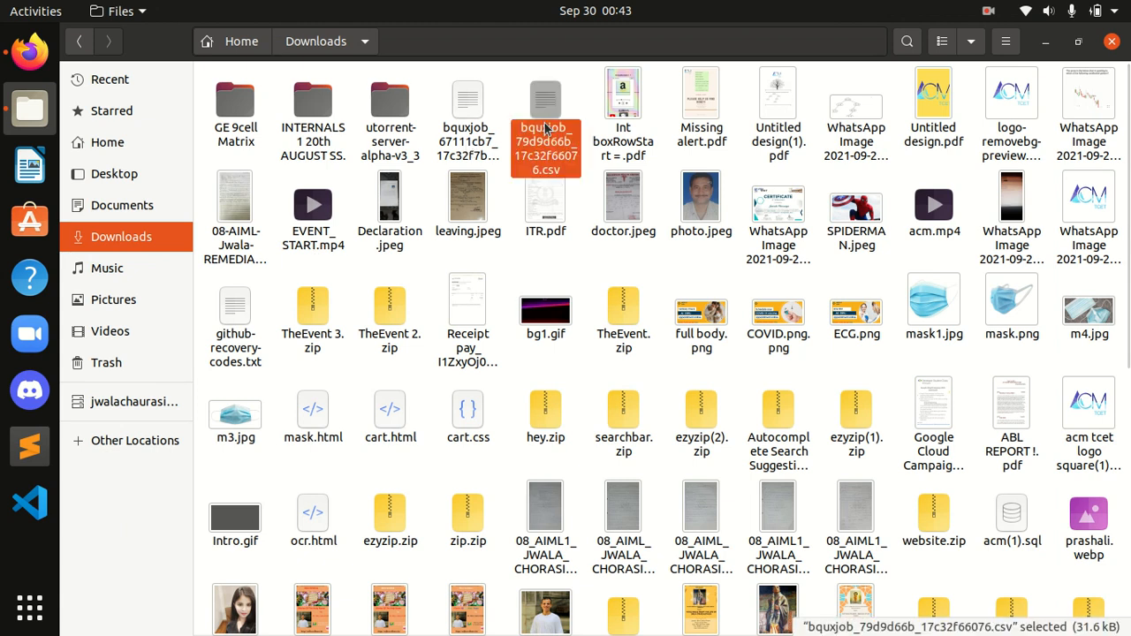
{"action": "right_click", "coordinate": [545, 152]}
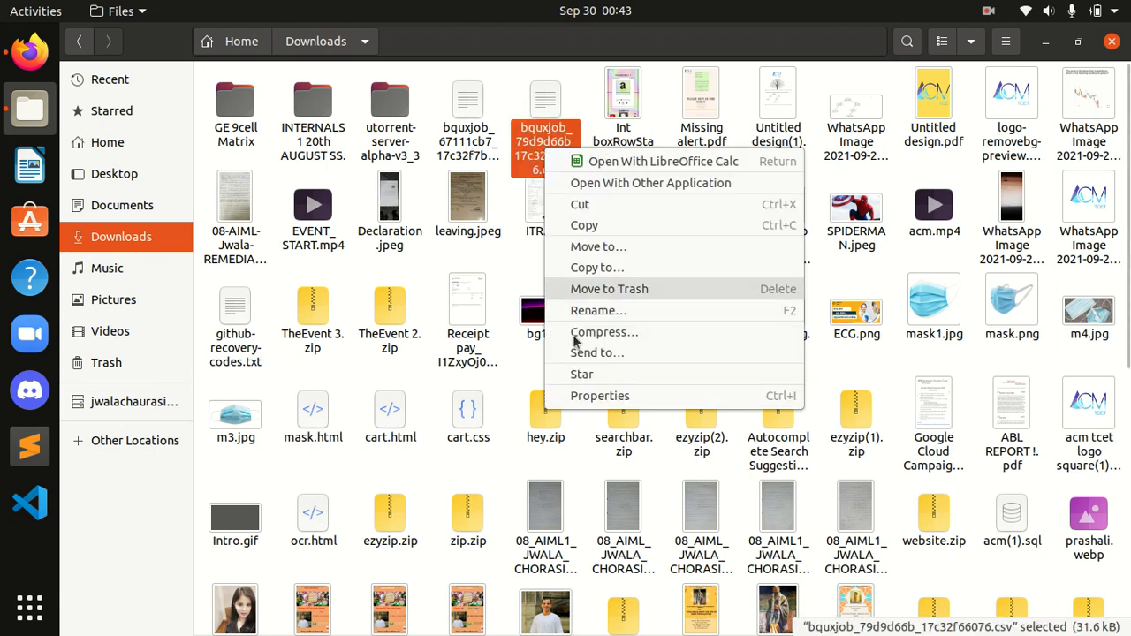
{"action": "left_click", "coordinate": [585, 396]}
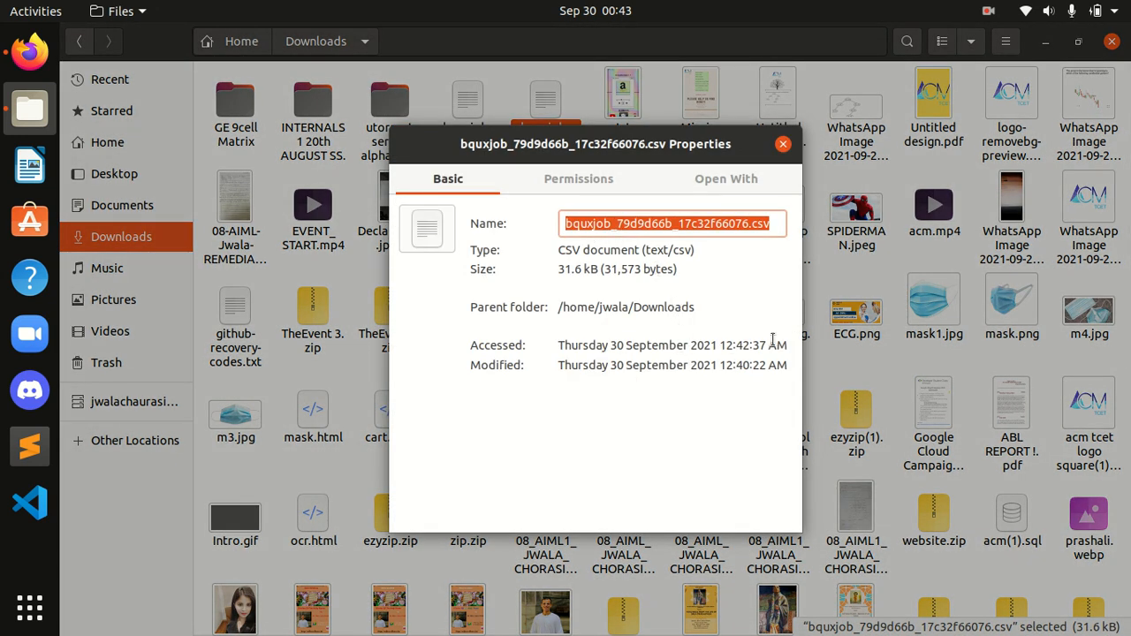
{"action": "left_click", "coordinate": [784, 146]}
{"action": "left_click", "coordinate": [460, 133]}
{"action": "right_click", "coordinate": [454, 133]}
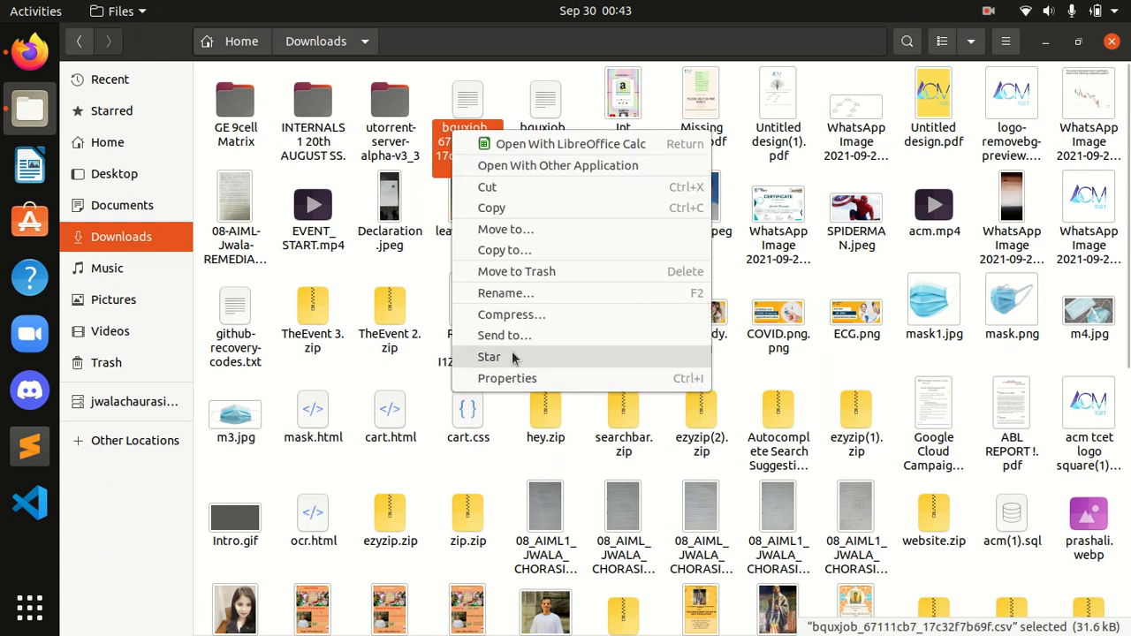
{"action": "left_click", "coordinate": [481, 378]}
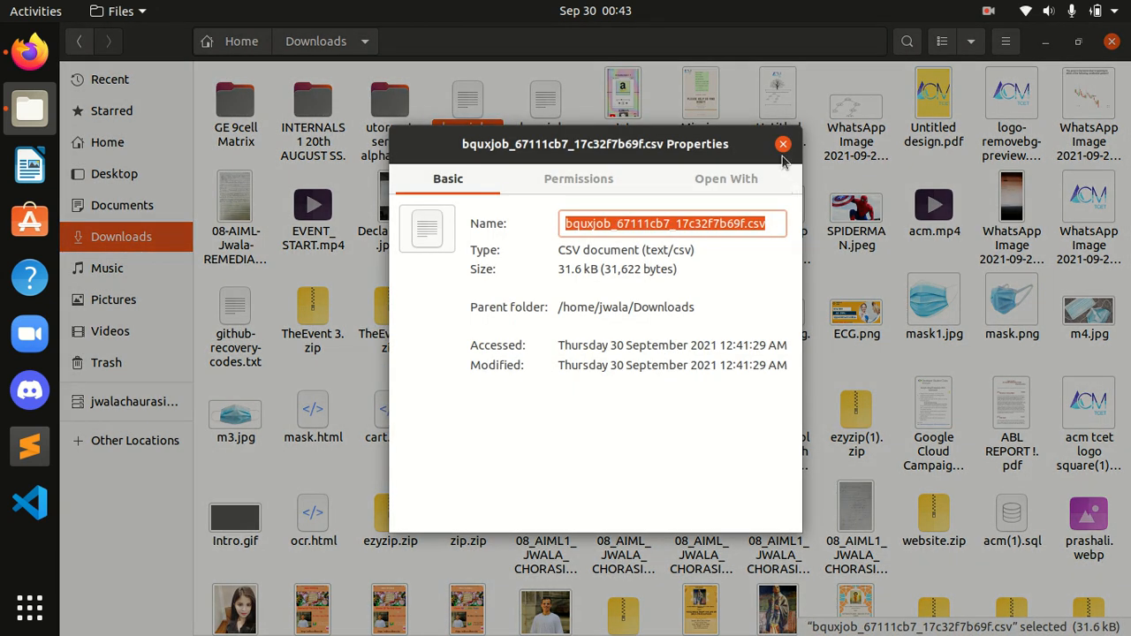
{"action": "left_click", "coordinate": [783, 144]}
Step: Rename bquxjob_79d9d66b_17c32f66076.csv in Downloads as start_station_name.csv
{"action": "left_click", "coordinate": [553, 104]}
{"action": "right_click", "coordinate": [556, 105]}
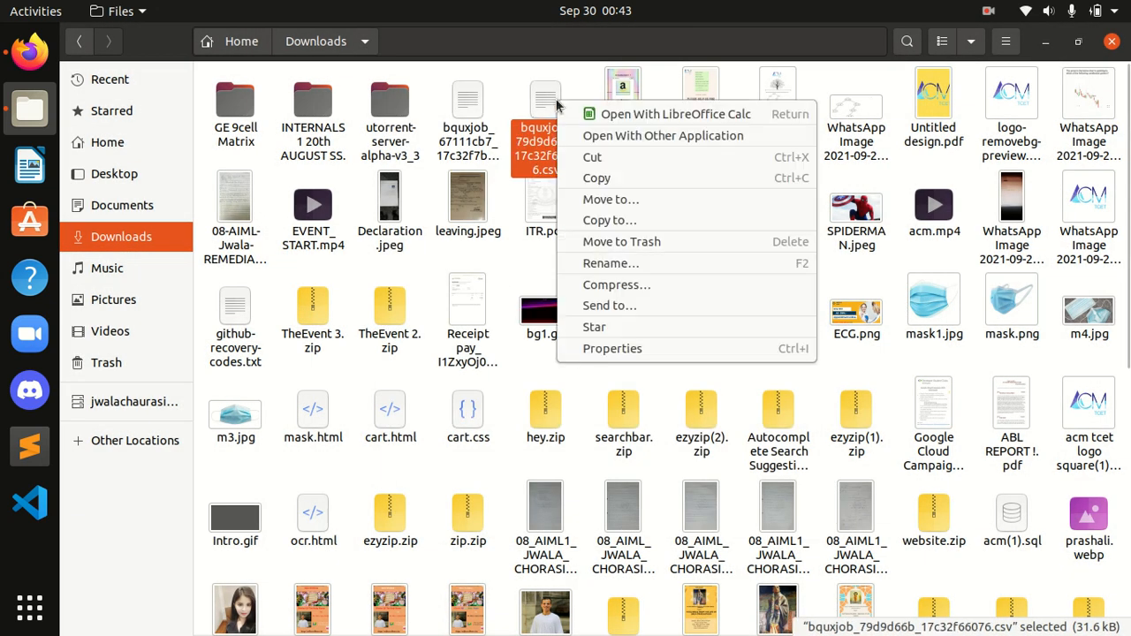
{"action": "left_click", "coordinate": [604, 264]}
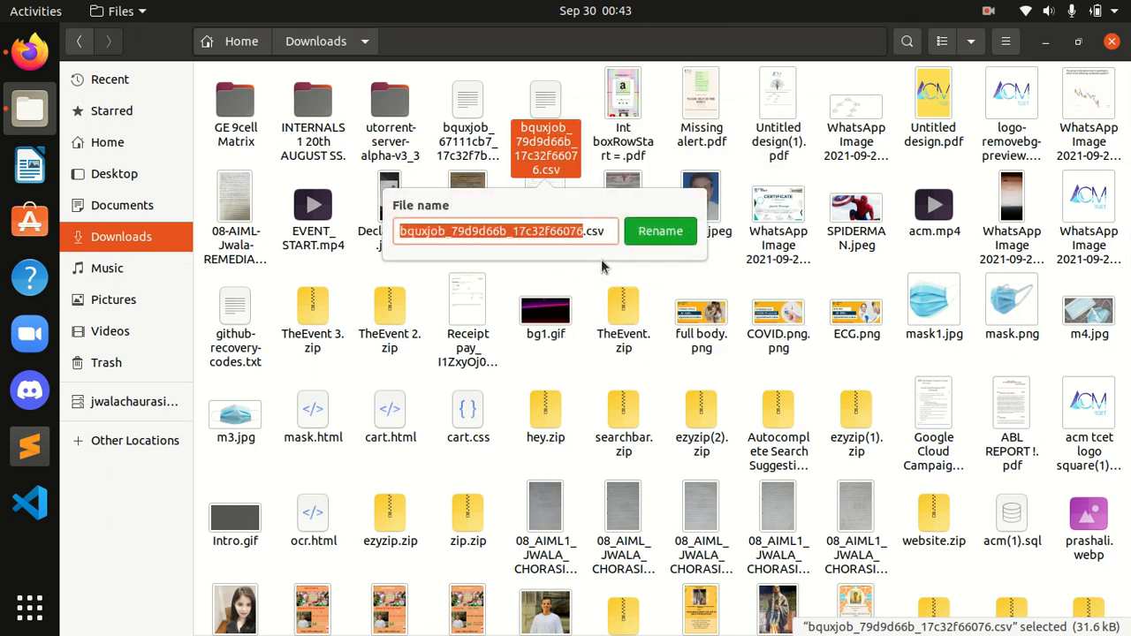
{"action": "type", "text": "start_station_name"}
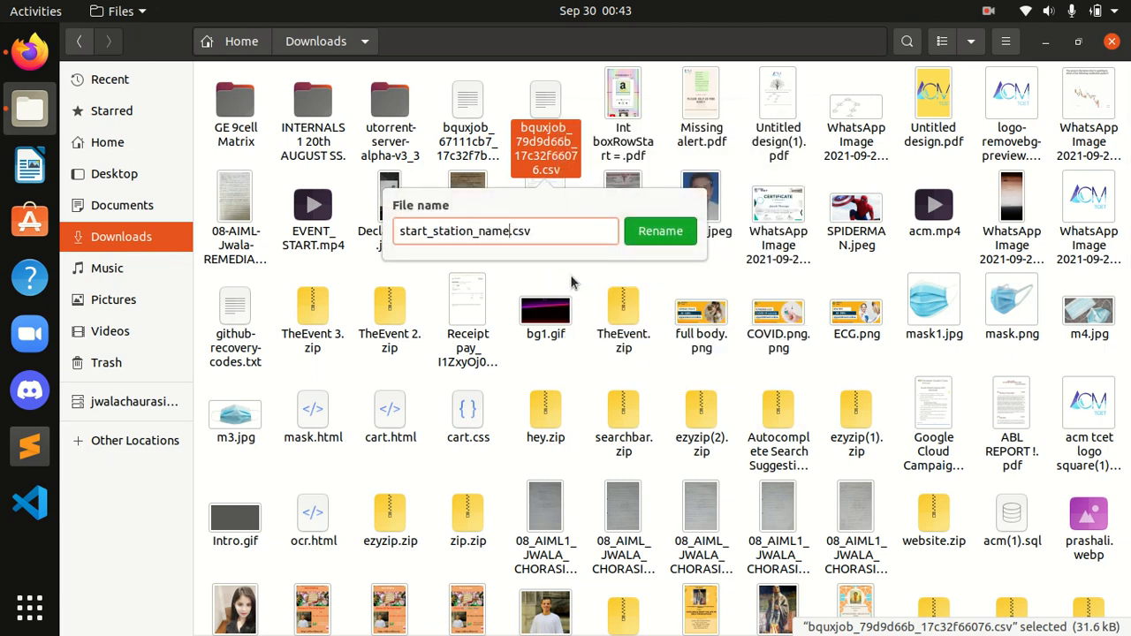
{"action": "left_click", "coordinate": [665, 241]}
Step: Copy end_station_name from the lab page in Firefox and rename the remaining bquxjob CSV in Downloads as end_station_name.csv
{"action": "left_click", "coordinate": [12, 71]}
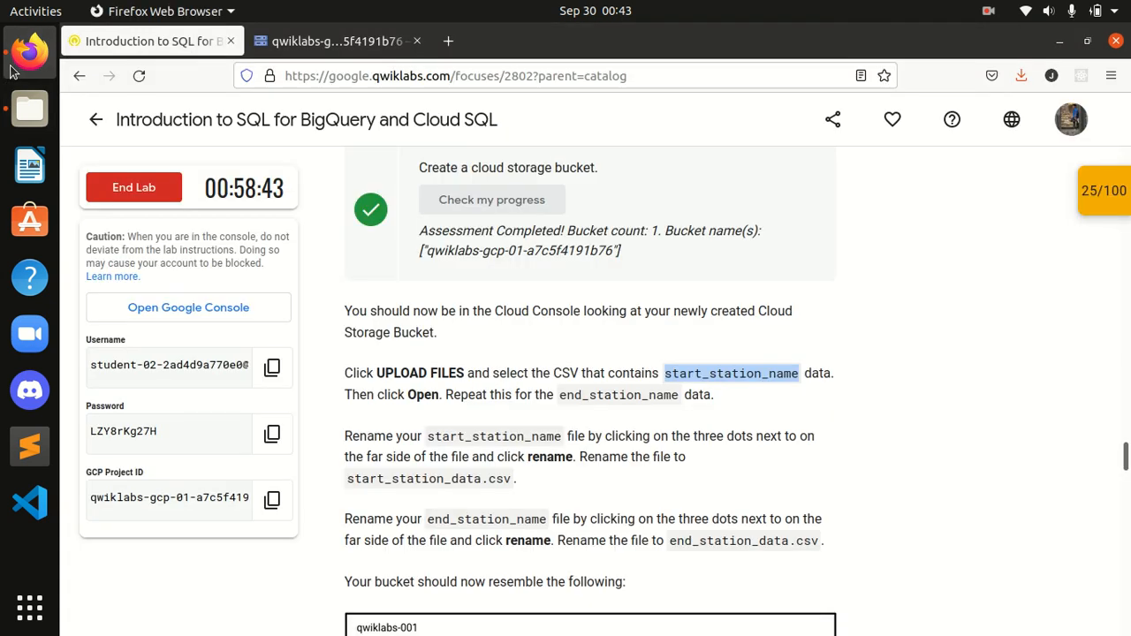
{"action": "left_click", "coordinate": [723, 450]}
{"action": "left_click_drag", "start_coordinate": [559, 395], "coordinate": [677, 401]}
{"action": "key", "text": "ctrl+c"}
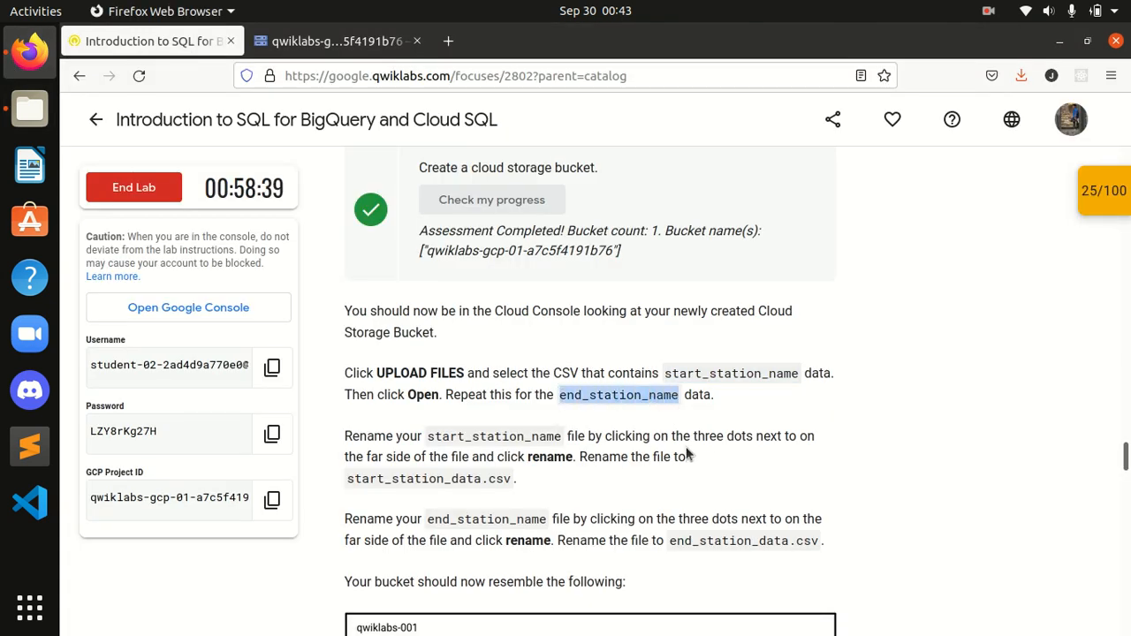
{"action": "left_click", "coordinate": [35, 115]}
{"action": "left_click", "coordinate": [462, 135]}
{"action": "right_click", "coordinate": [448, 143]}
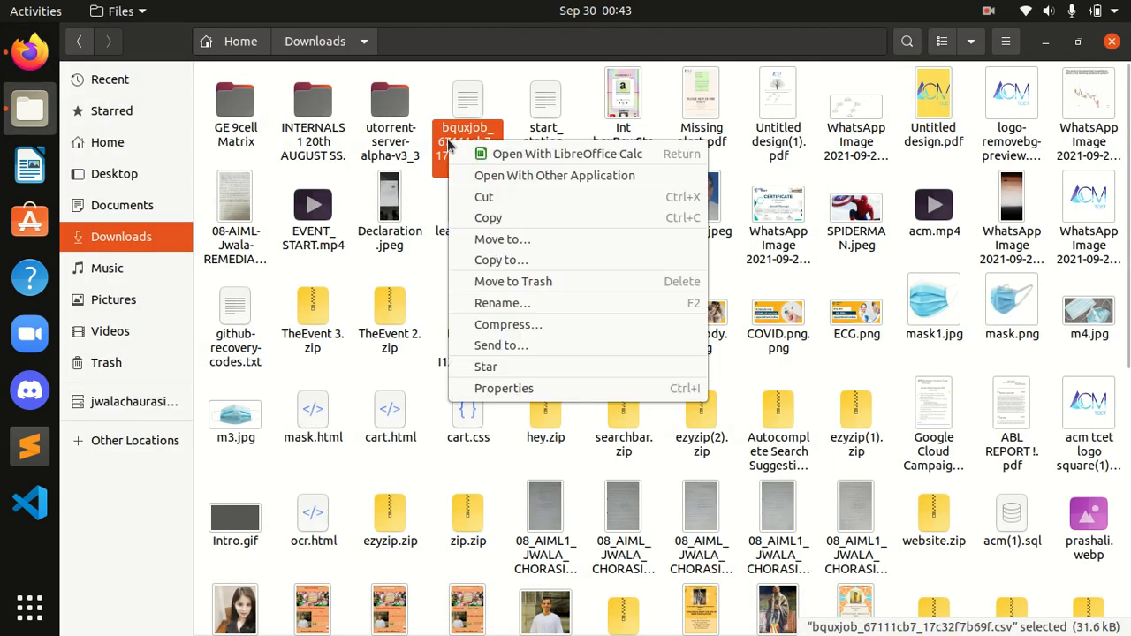
{"action": "left_click", "coordinate": [488, 302]}
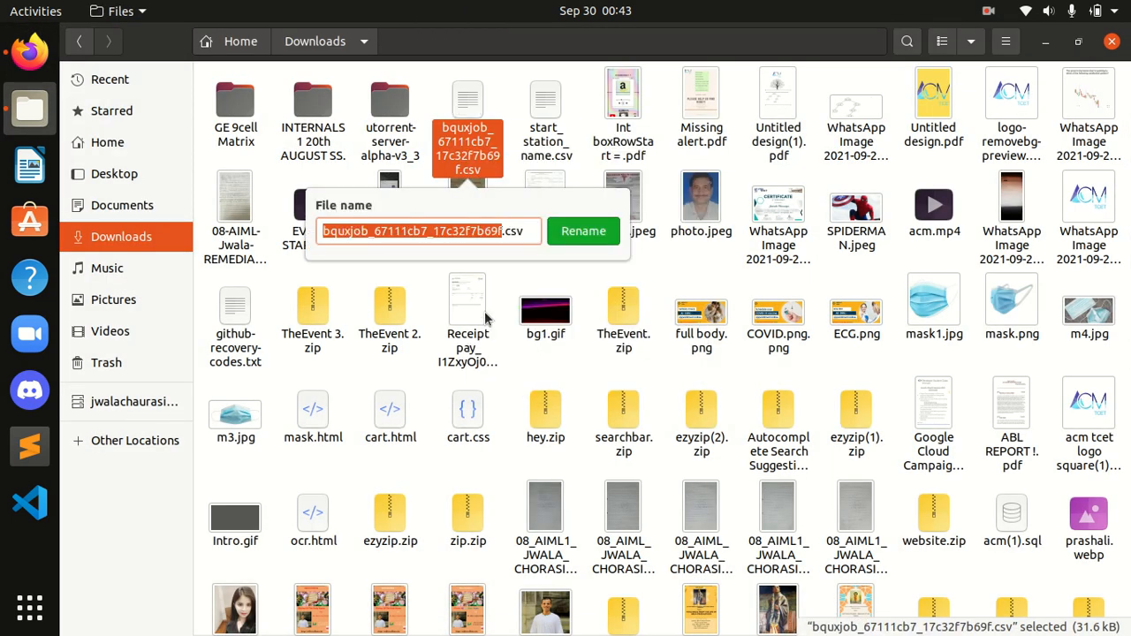
{"action": "key", "text": "BackSpace"}
{"action": "key", "text": "ctrl+v"}
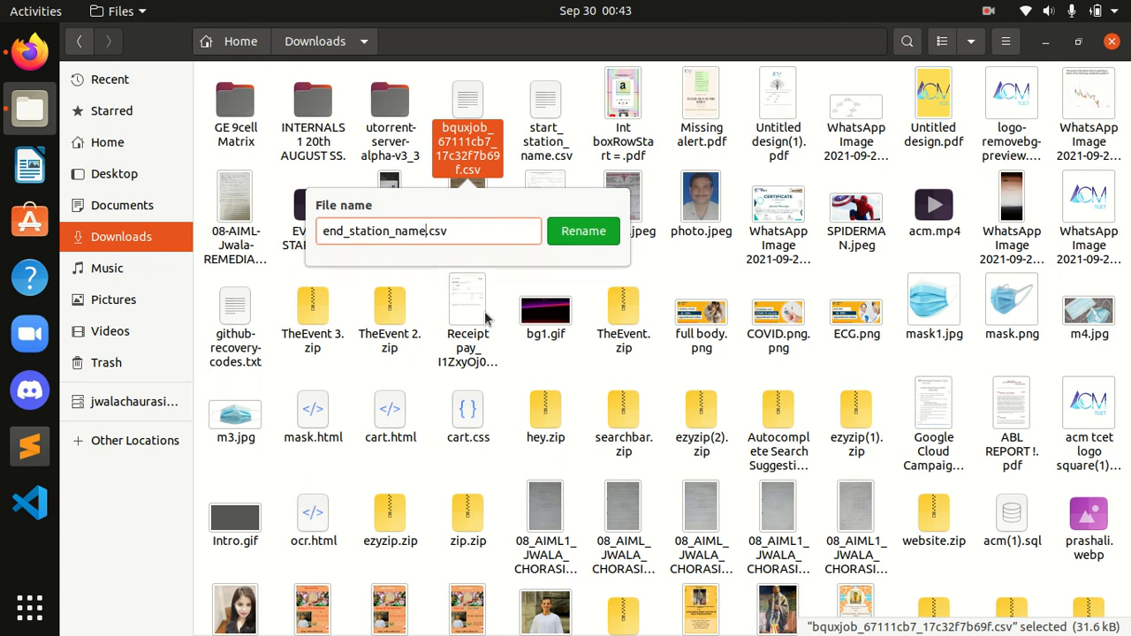
{"action": "left_click", "coordinate": [574, 240]}
Step: Return to Firefox and upload start_station_name.csv from Downloads to the qwiklabs-gcp-01-a7c5f4191b76 bucket
{"action": "left_click", "coordinate": [28, 60]}
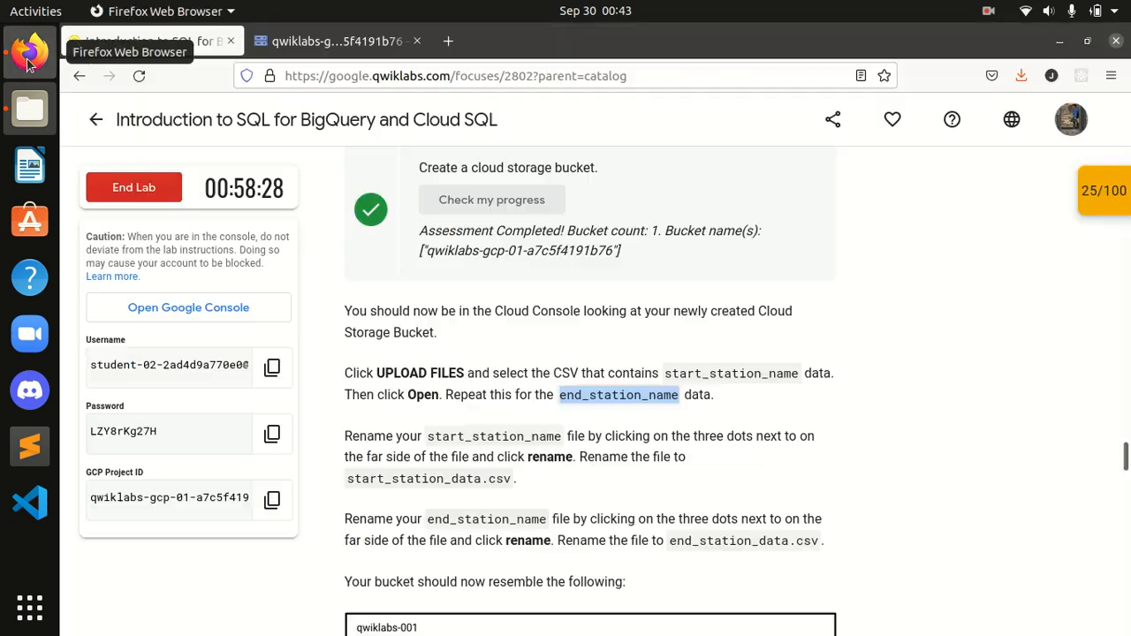
{"action": "scroll", "coordinate": [760, 436], "scroll_direction": "down", "scroll_amount": 10}
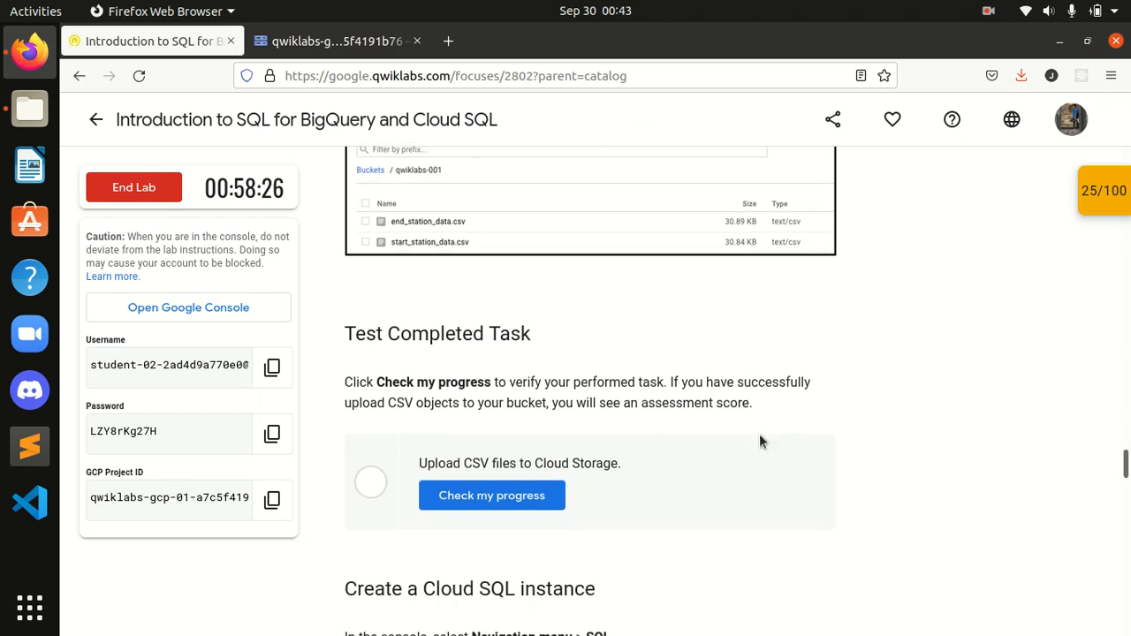
{"action": "left_click", "coordinate": [305, 41]}
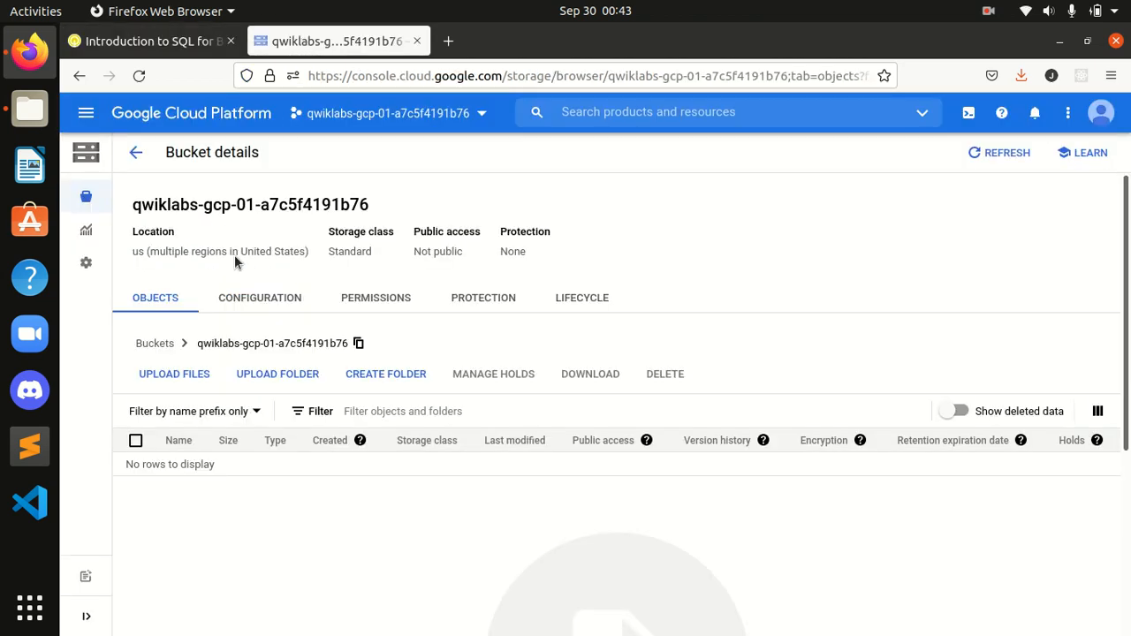
{"action": "left_click", "coordinate": [181, 376]}
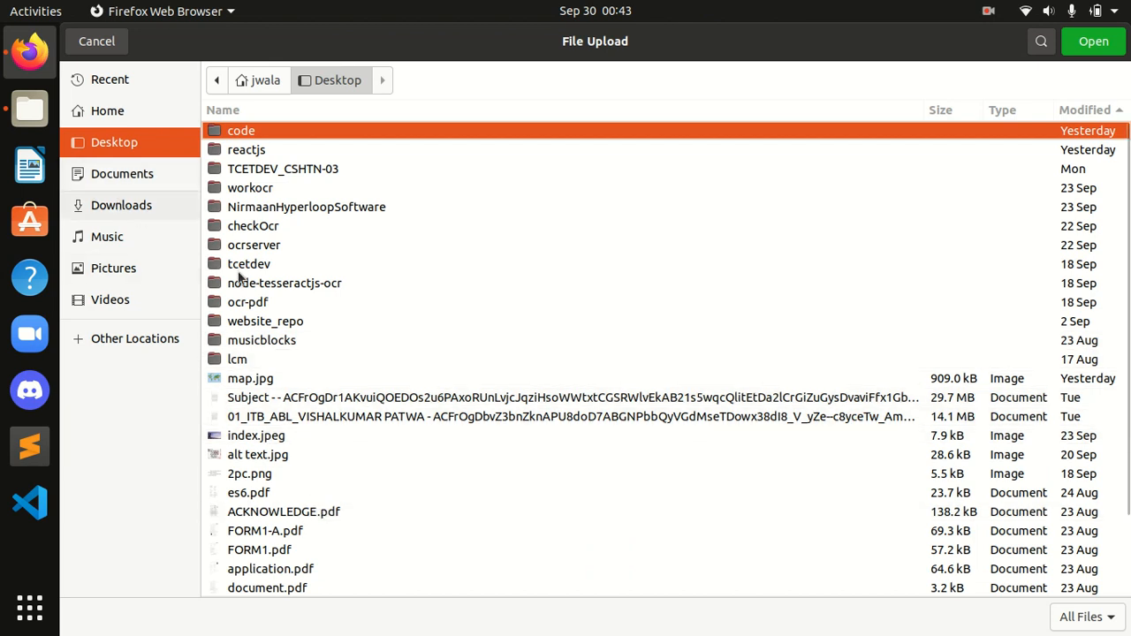
{"action": "left_click", "coordinate": [139, 215]}
{"action": "left_click", "coordinate": [274, 212]}
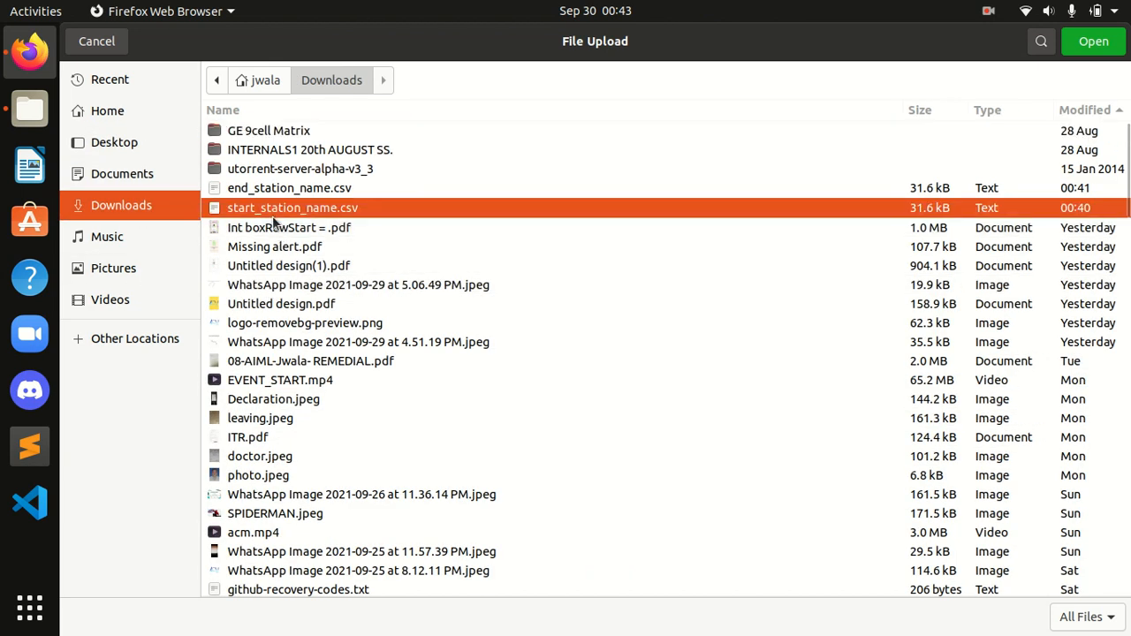
{"action": "left_click", "coordinate": [1092, 42]}
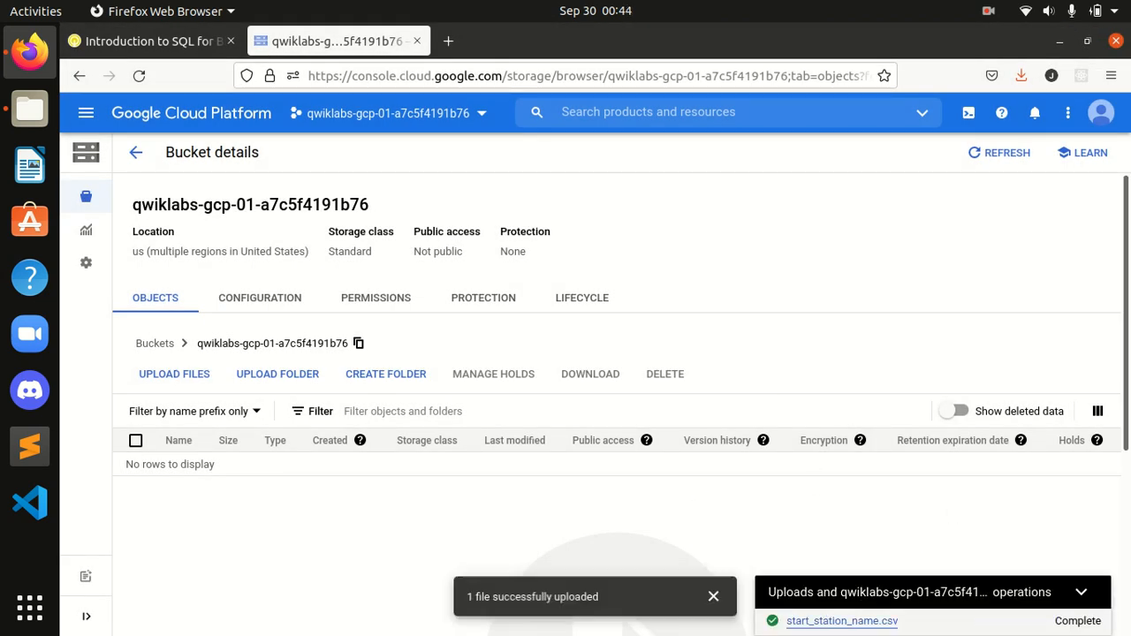
Step: Upload end_station_name.csv from Downloads to the same bucket and collapse the upload operations list
{"action": "left_click", "coordinate": [176, 375]}
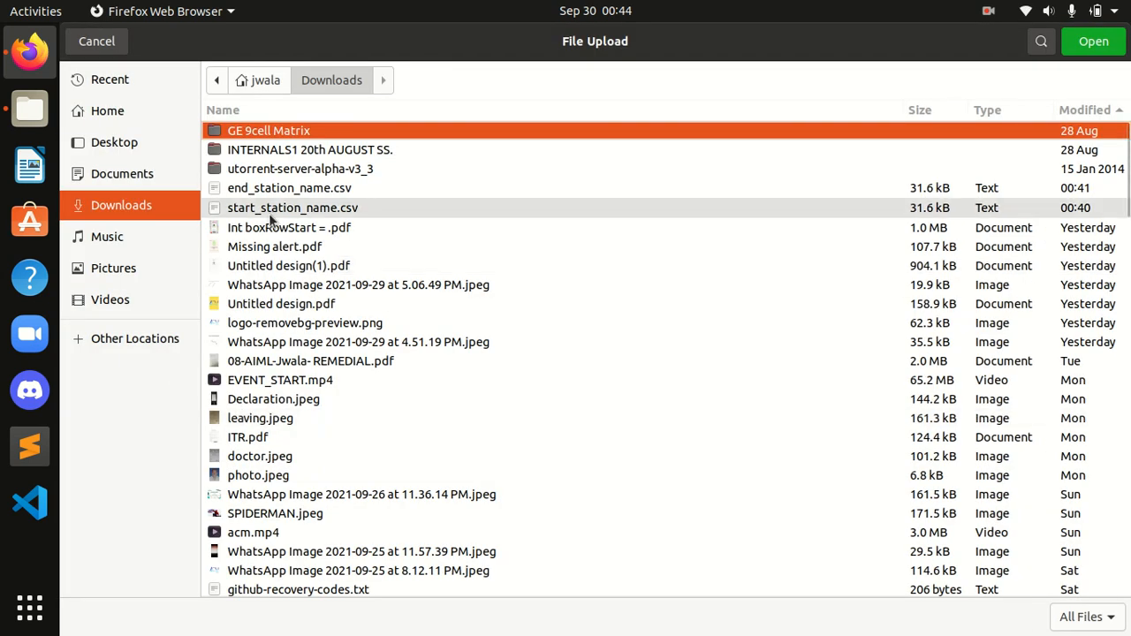
{"action": "left_click", "coordinate": [281, 189]}
{"action": "left_click", "coordinate": [1094, 42]}
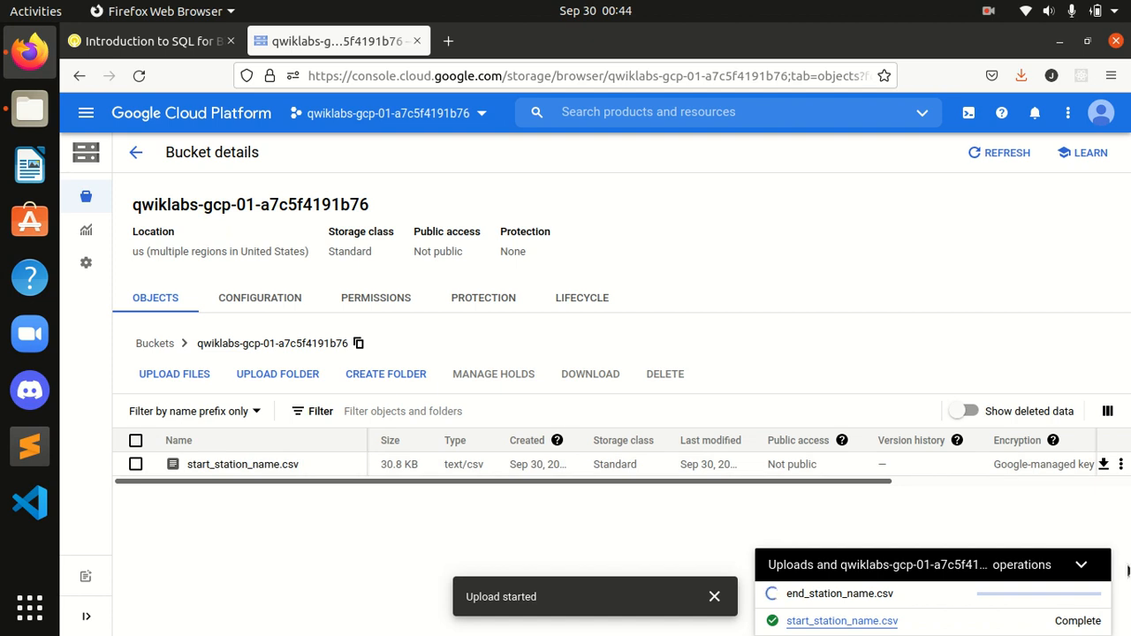
{"action": "left_click", "coordinate": [1082, 566]}
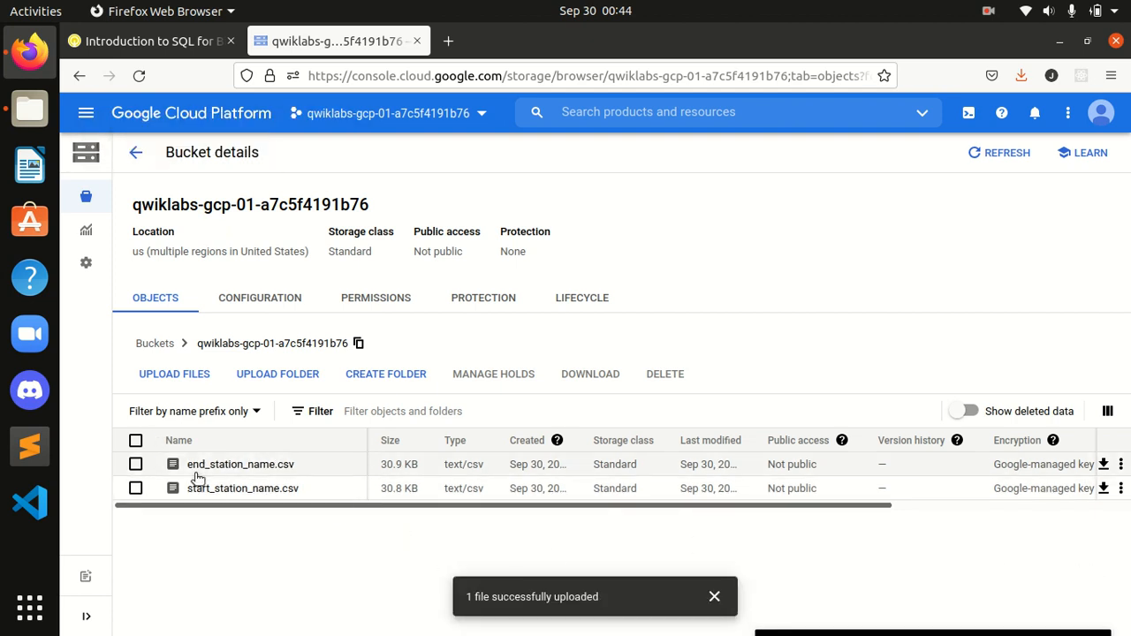
Step: Check the lab progress for the "Upload CSV files to Cloud Storage" task
{"action": "left_click", "coordinate": [159, 53]}
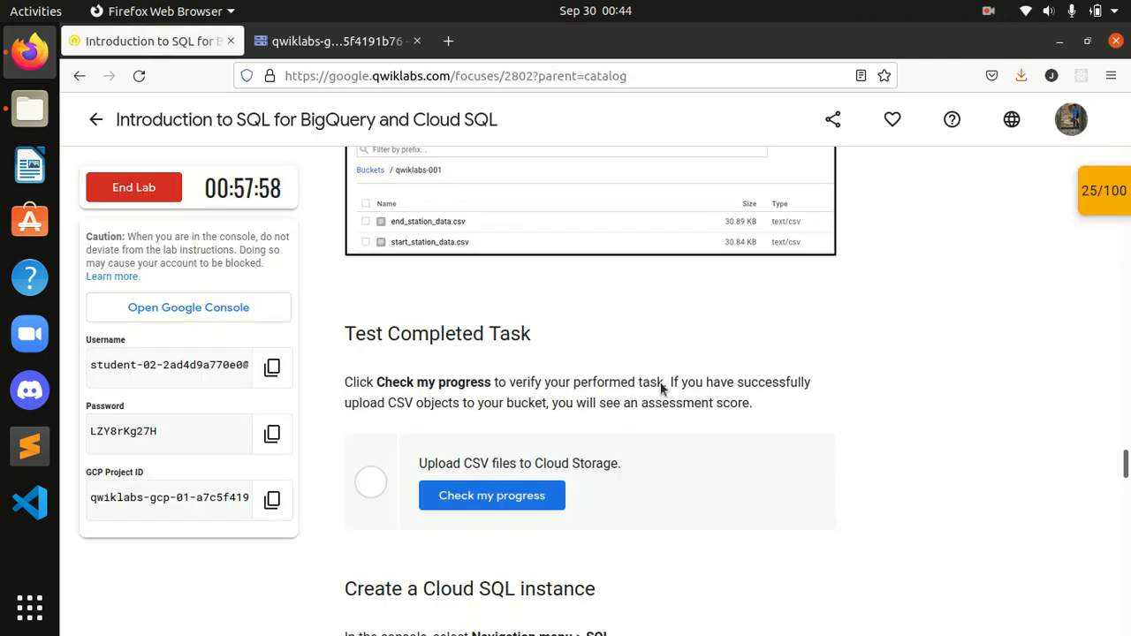
{"action": "left_click", "coordinate": [512, 503]}
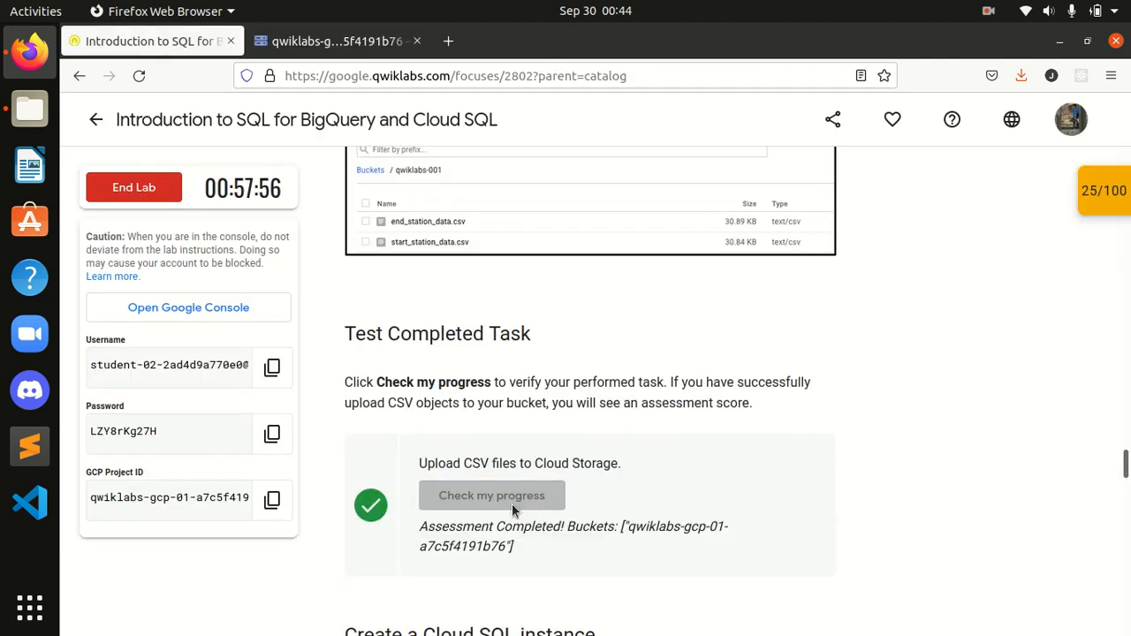
{"action": "scroll", "coordinate": [512, 503], "scroll_direction": "down", "scroll_amount": 1}
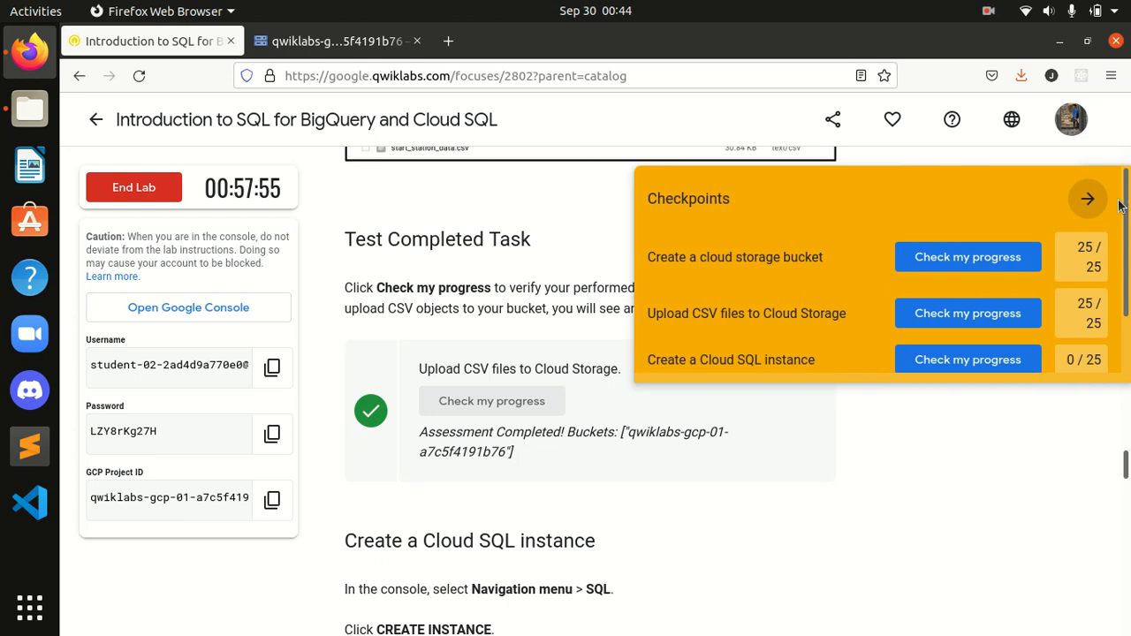
Step: Review the lab's "Create a Cloud SQL instance" instructions and open the SQL instances page in the Cloud console
{"action": "scroll", "coordinate": [1114, 491], "scroll_direction": "down", "scroll_amount": 2}
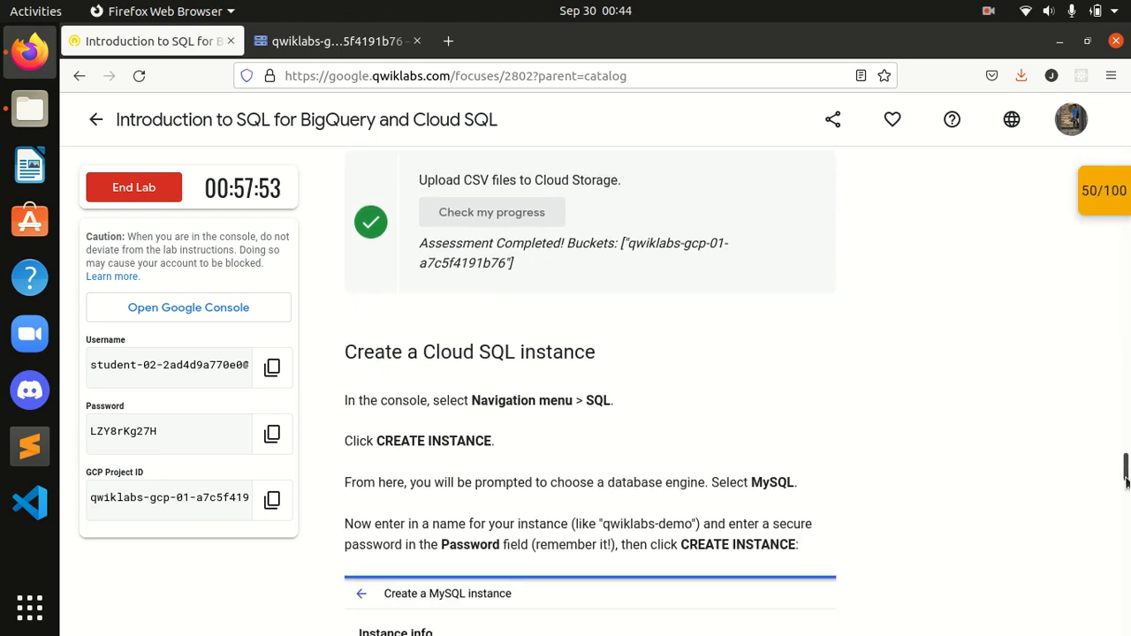
{"action": "scroll", "coordinate": [1126, 481], "scroll_direction": "down", "scroll_amount": 1}
{"action": "left_click_drag", "start_coordinate": [343, 265], "coordinate": [643, 283]}
{"action": "left_click", "coordinate": [643, 282]}
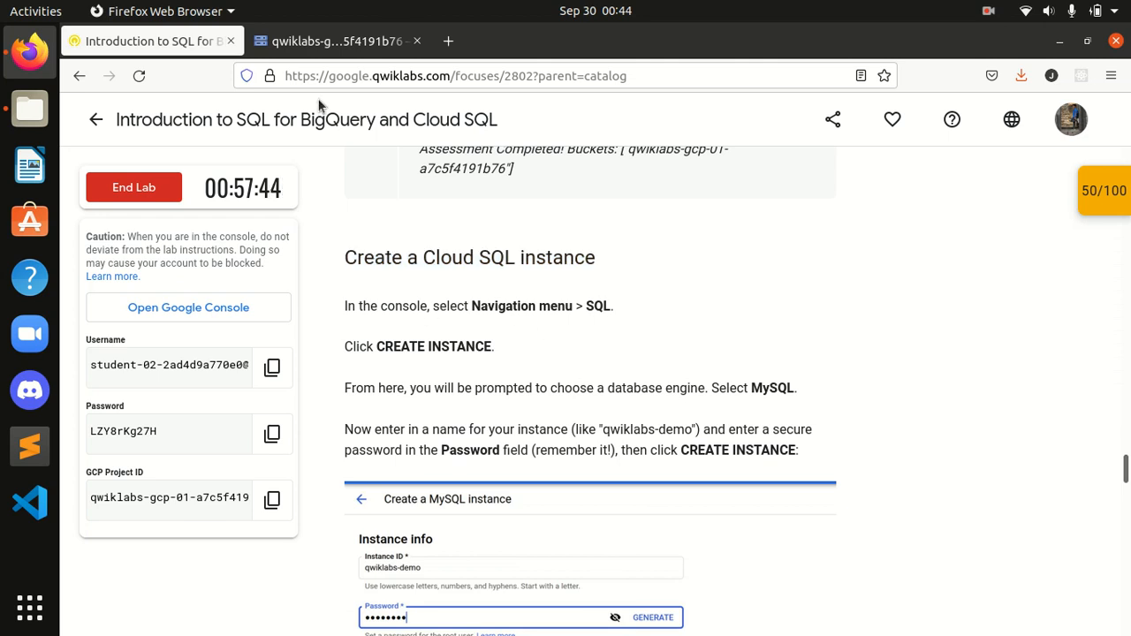
{"action": "left_click", "coordinate": [325, 50]}
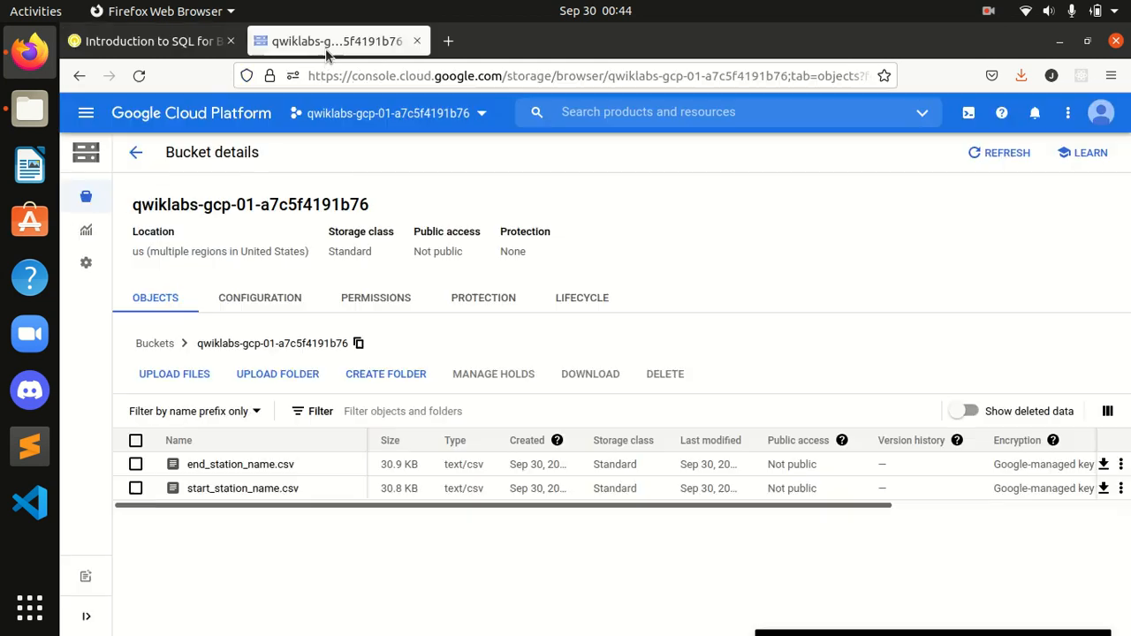
{"action": "left_click", "coordinate": [86, 112]}
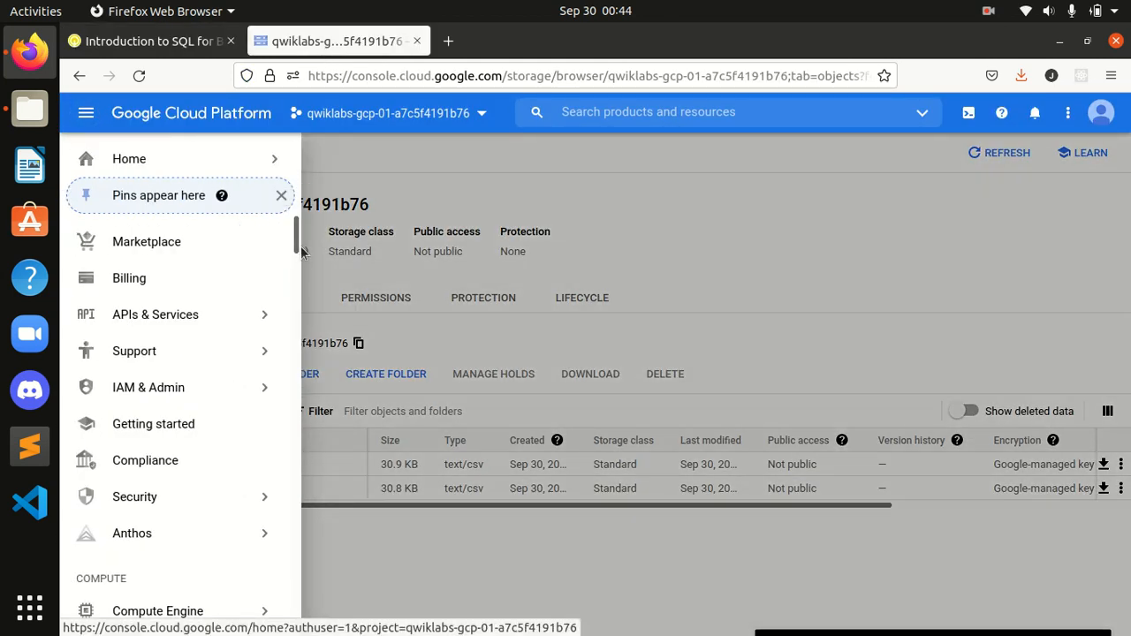
{"action": "left_click_drag", "start_coordinate": [297, 237], "coordinate": [288, 325]}
{"action": "left_click", "coordinate": [152, 501]}
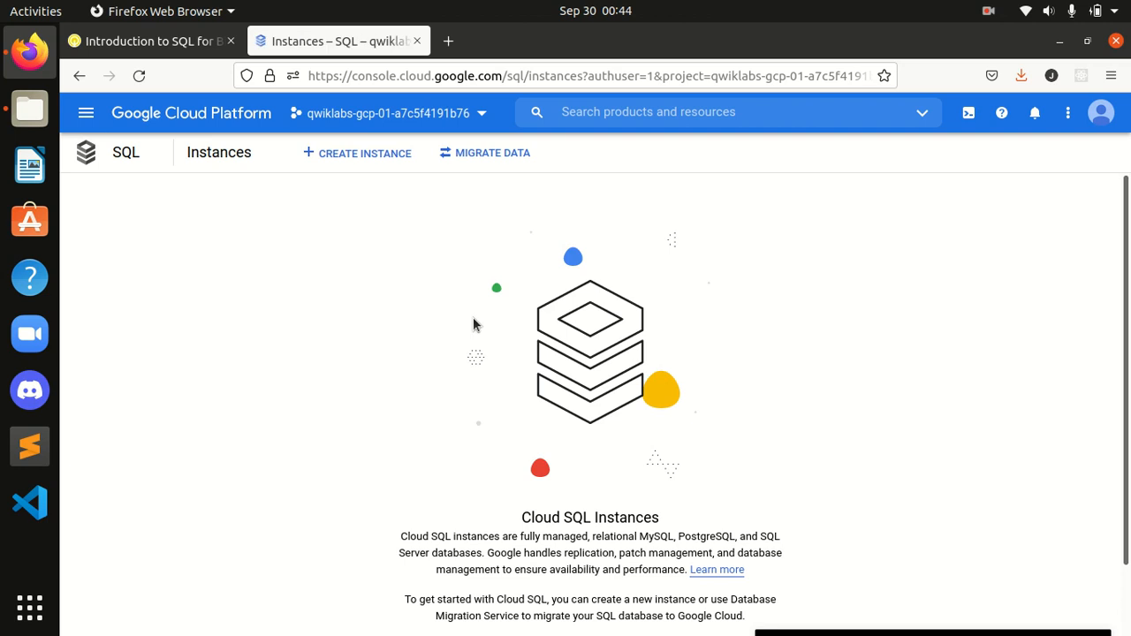
Step: Following the lab instructions, start creating a Cloud SQL instance and choose MySQL as the database engine
{"action": "left_click", "coordinate": [148, 46]}
{"action": "scroll", "coordinate": [531, 388], "scroll_direction": "down", "scroll_amount": 2}
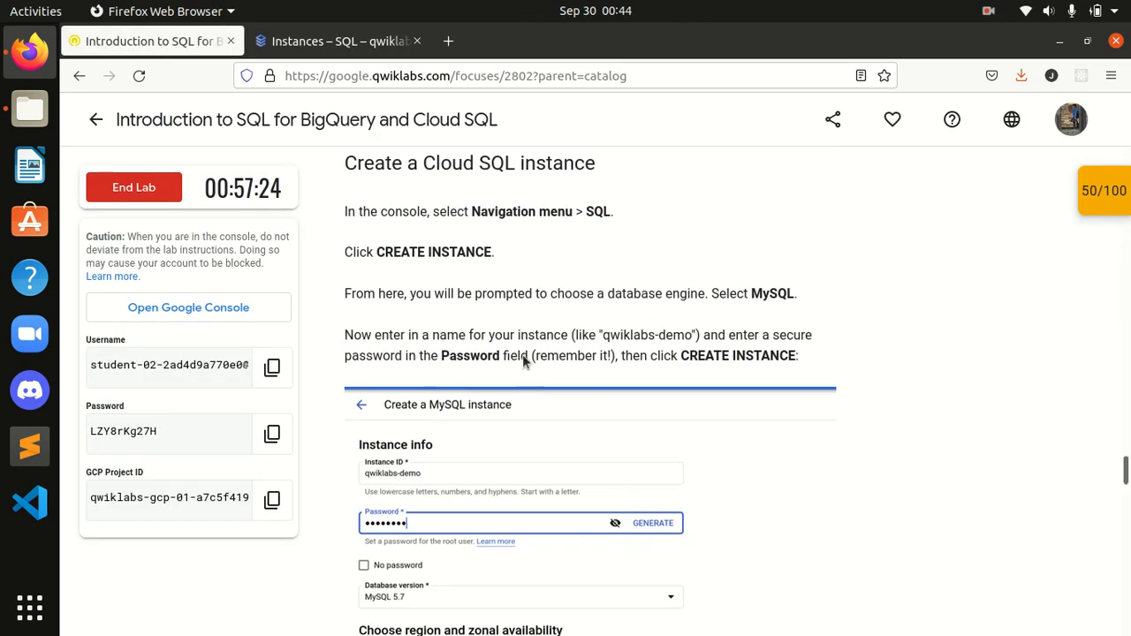
{"action": "left_click", "coordinate": [341, 44]}
{"action": "left_click", "coordinate": [366, 159]}
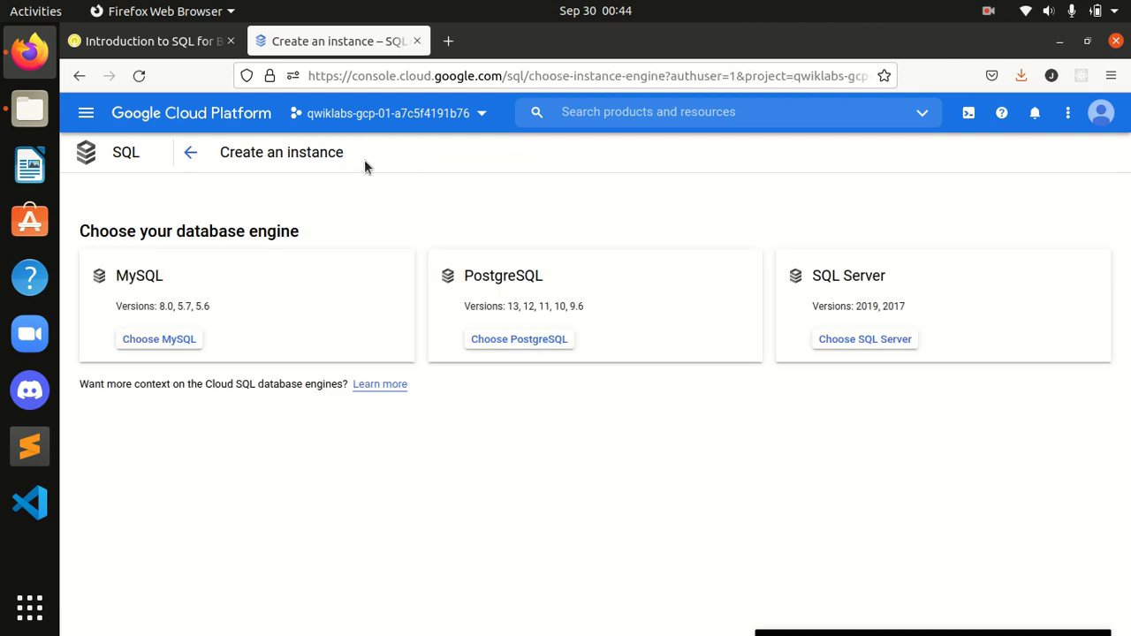
{"action": "left_click", "coordinate": [154, 46]}
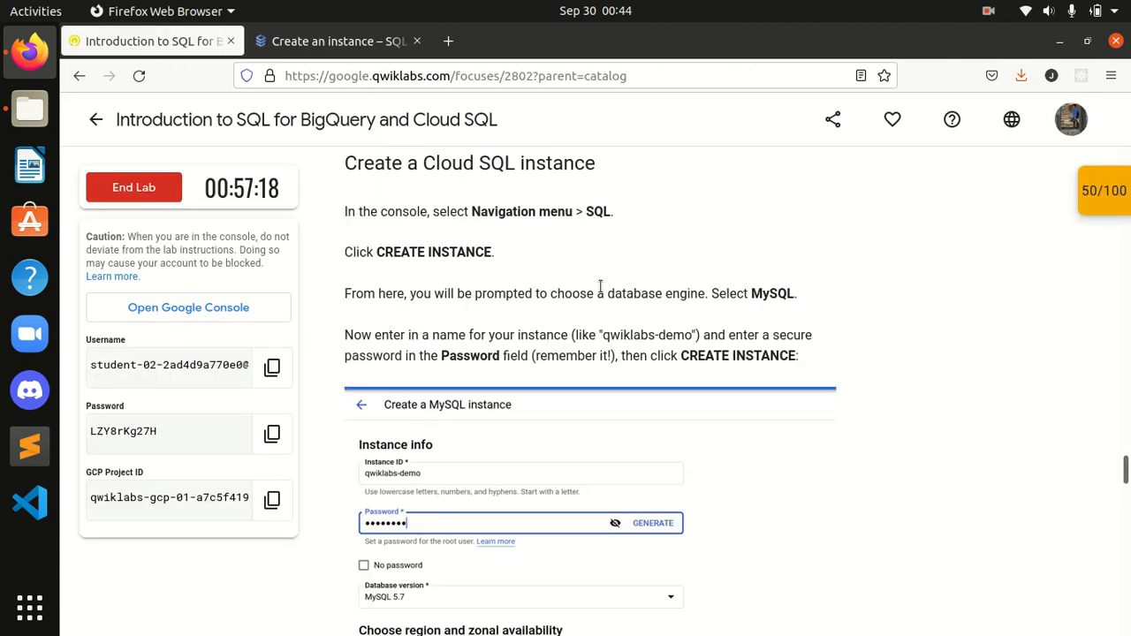
{"action": "left_click_drag", "start_coordinate": [712, 288], "coordinate": [792, 294]}
{"action": "left_click", "coordinate": [338, 41]}
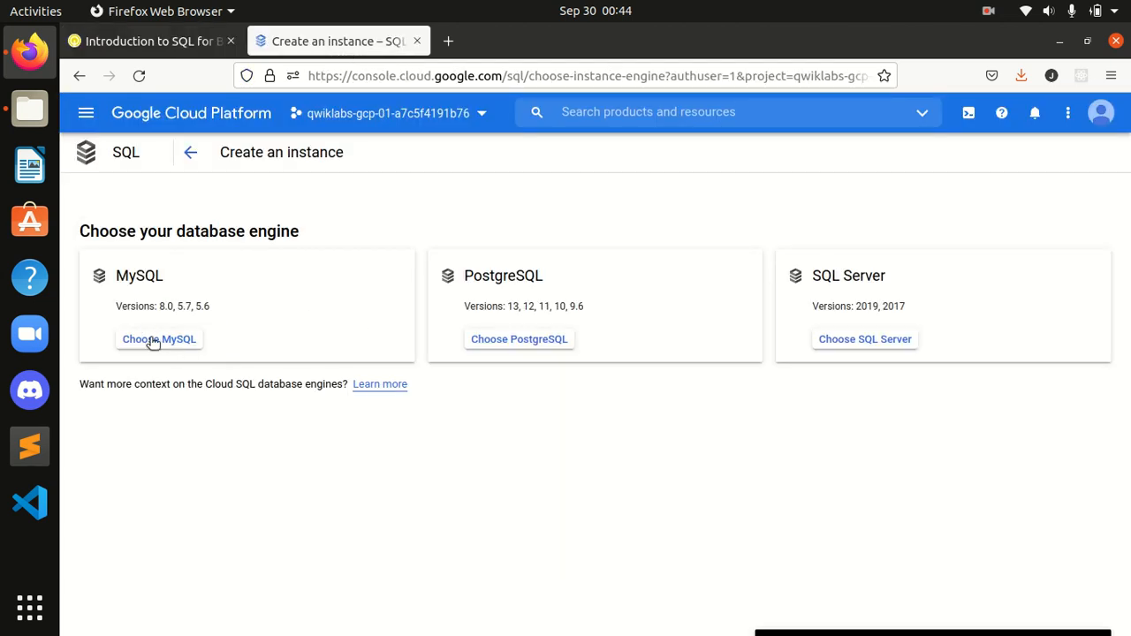
{"action": "left_click", "coordinate": [152, 344]}
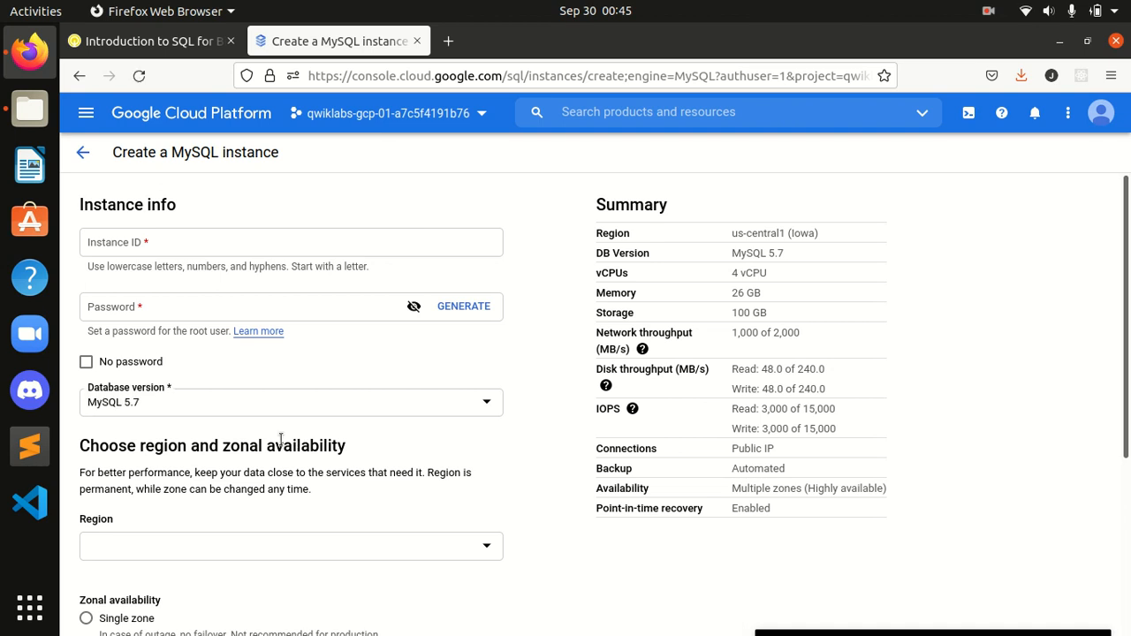
Step: Copy the sample instance name from the lab instructions and set the Instance ID to qwiklabs-demo
{"action": "left_click", "coordinate": [137, 44]}
{"action": "scroll", "coordinate": [441, 355], "scroll_direction": "down", "scroll_amount": 2}
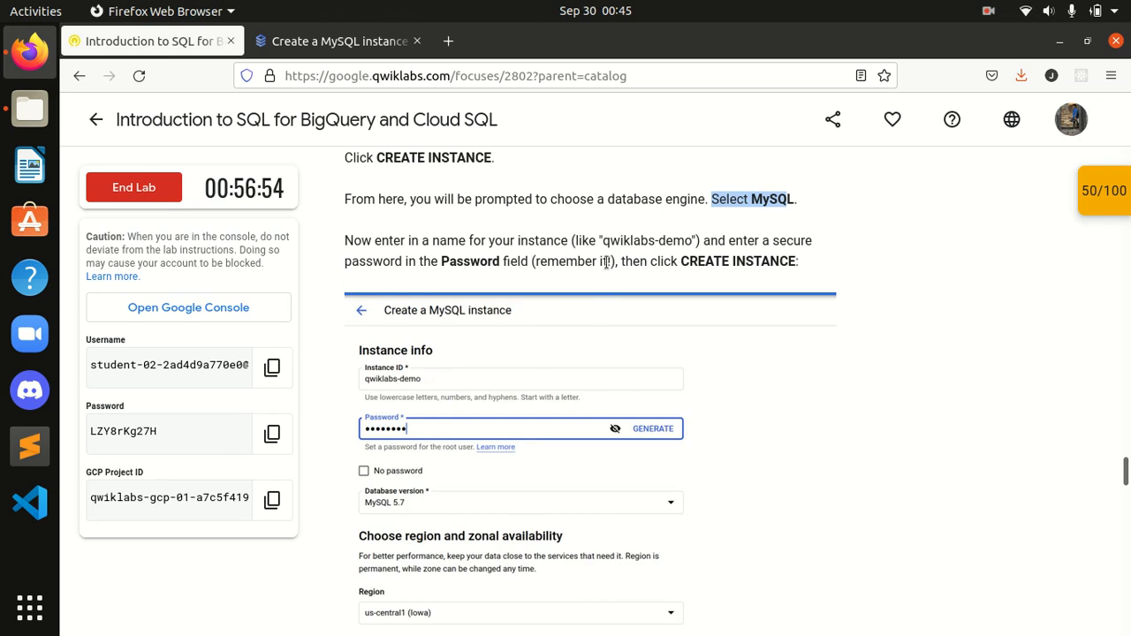
{"action": "left_click_drag", "start_coordinate": [604, 241], "coordinate": [692, 246]}
{"action": "key", "text": "ctrl+c"}
{"action": "left_click", "coordinate": [327, 41]}
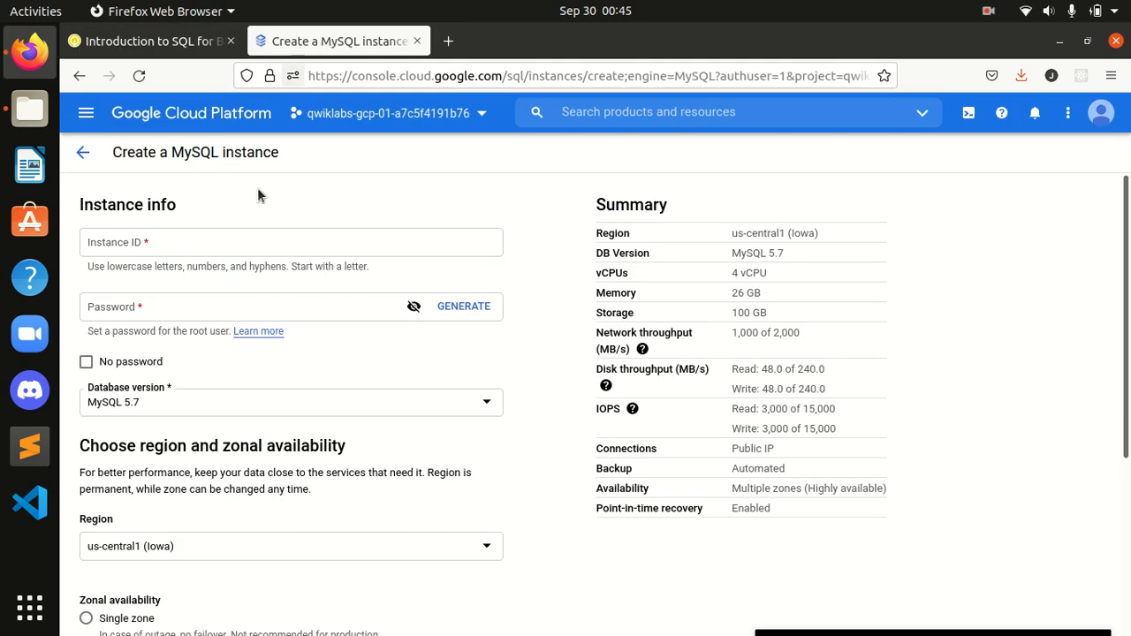
{"action": "left_click", "coordinate": [211, 240]}
{"action": "key", "text": "ctrl+v"}
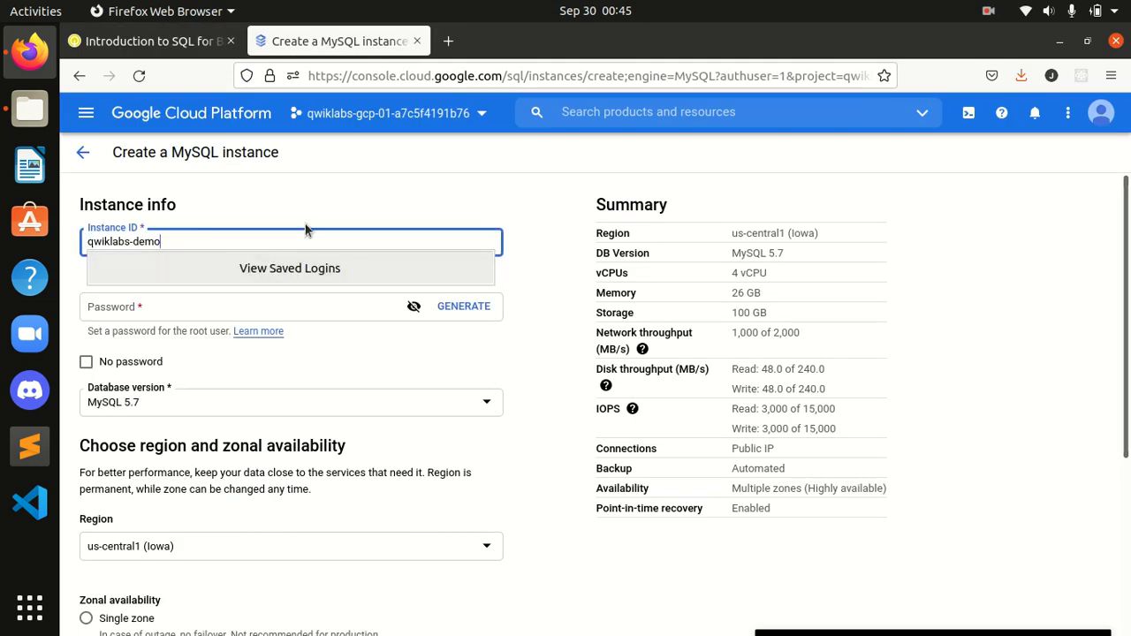
Step: Copy the lab's password from its credentials and enter it as the root user password of the MySQL instance
{"action": "left_click", "coordinate": [206, 306]}
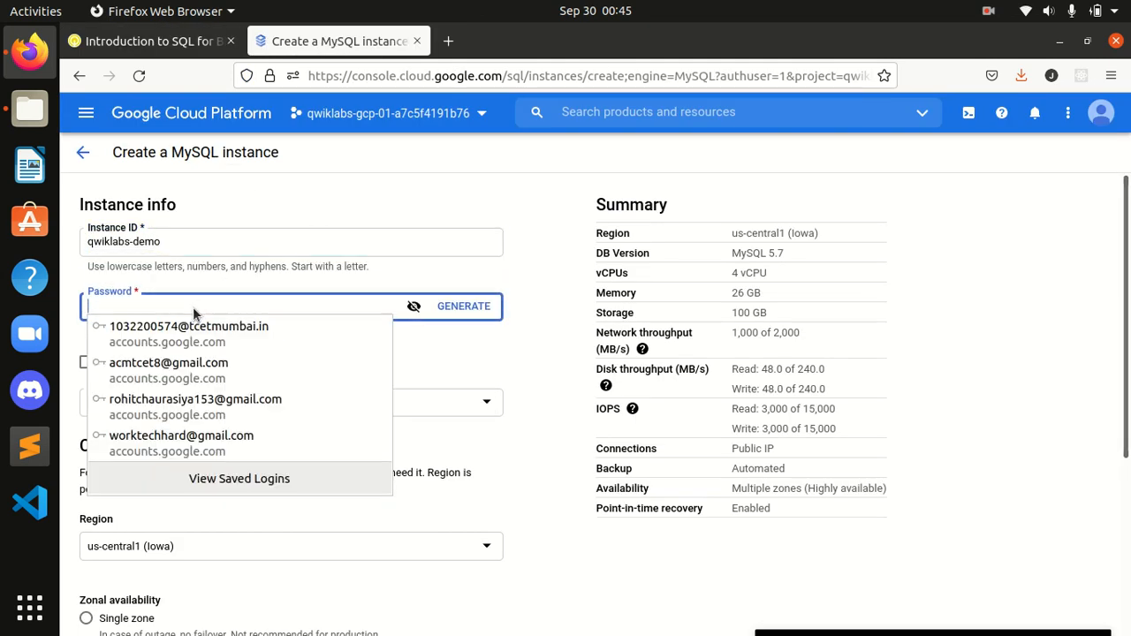
{"action": "left_click", "coordinate": [142, 42]}
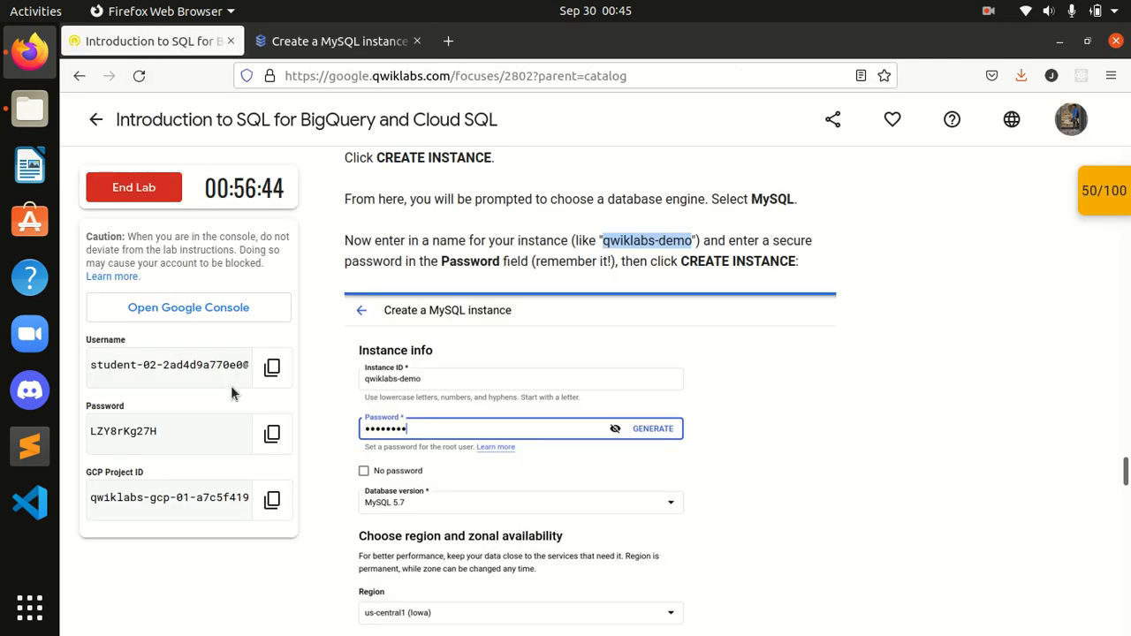
{"action": "left_click", "coordinate": [271, 432]}
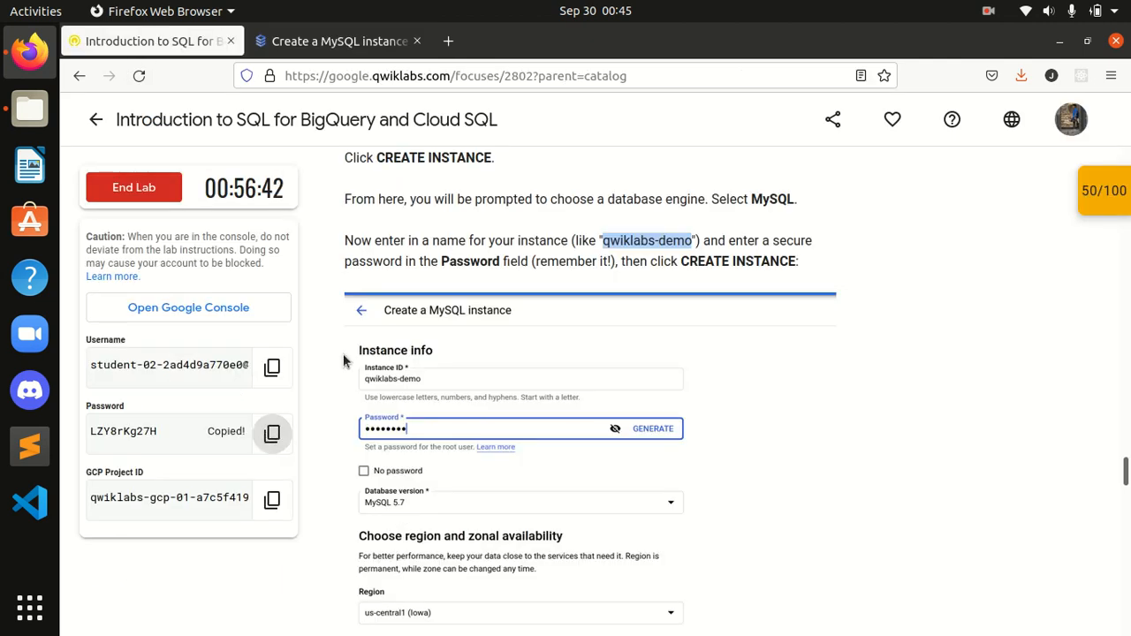
{"action": "left_click", "coordinate": [325, 55]}
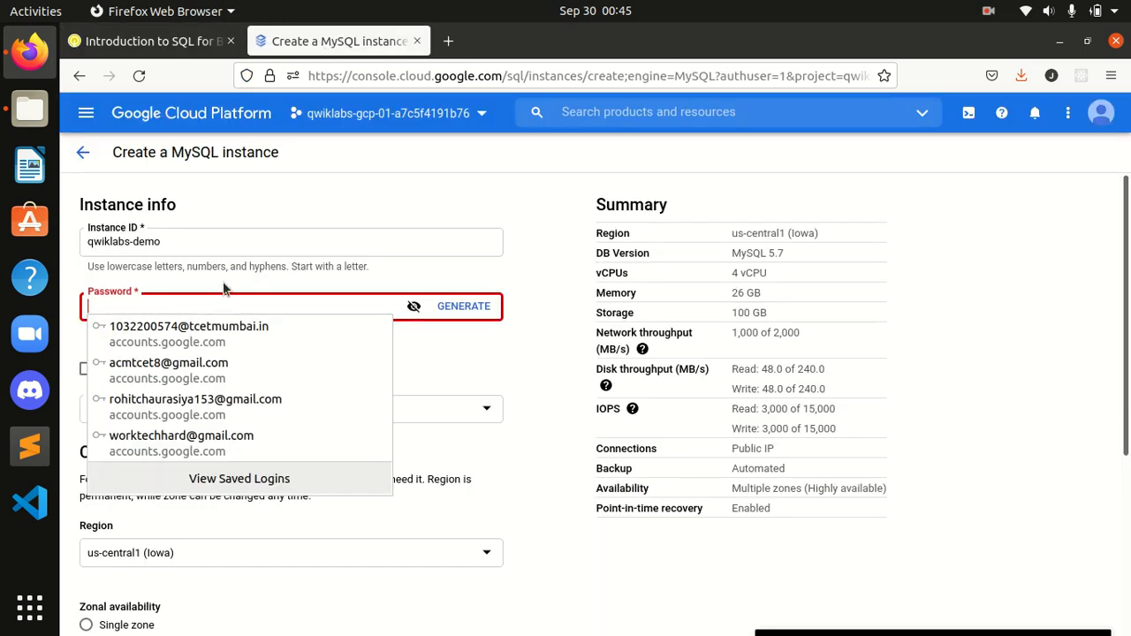
{"action": "key", "text": "ctrl+v"}
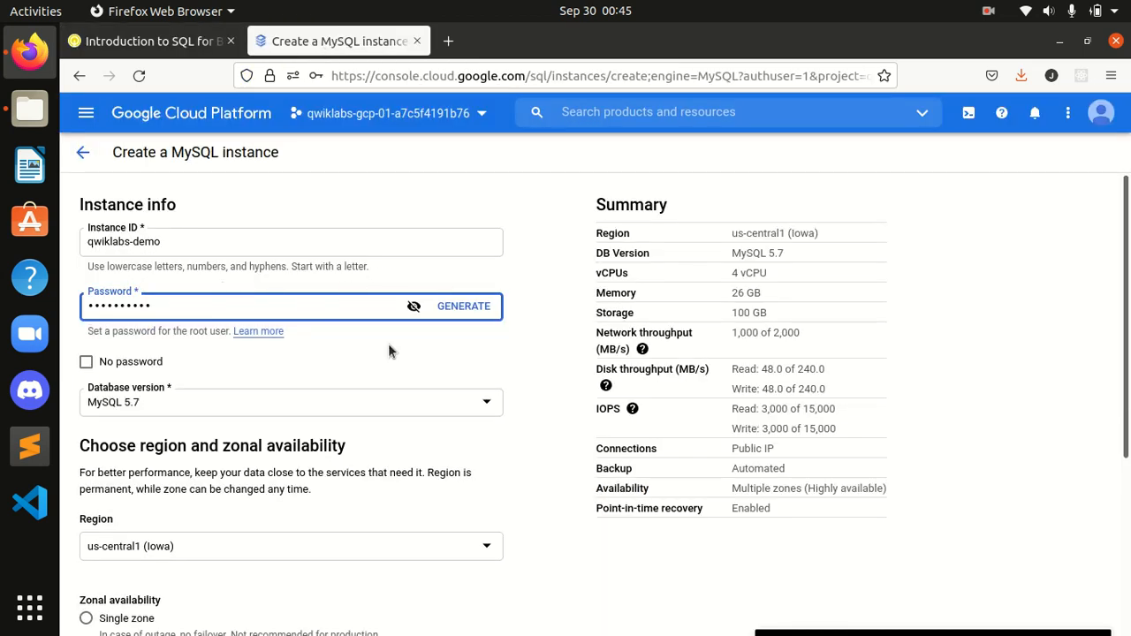
Step: Consult the lab's remaining settings, create the qwiklabs-demo instance, and decline saving the login in the browser
{"action": "left_click", "coordinate": [146, 42]}
{"action": "scroll", "coordinate": [606, 434], "scroll_direction": "down", "scroll_amount": 3}
{"action": "scroll", "coordinate": [606, 434], "scroll_direction": "up", "scroll_amount": 3}
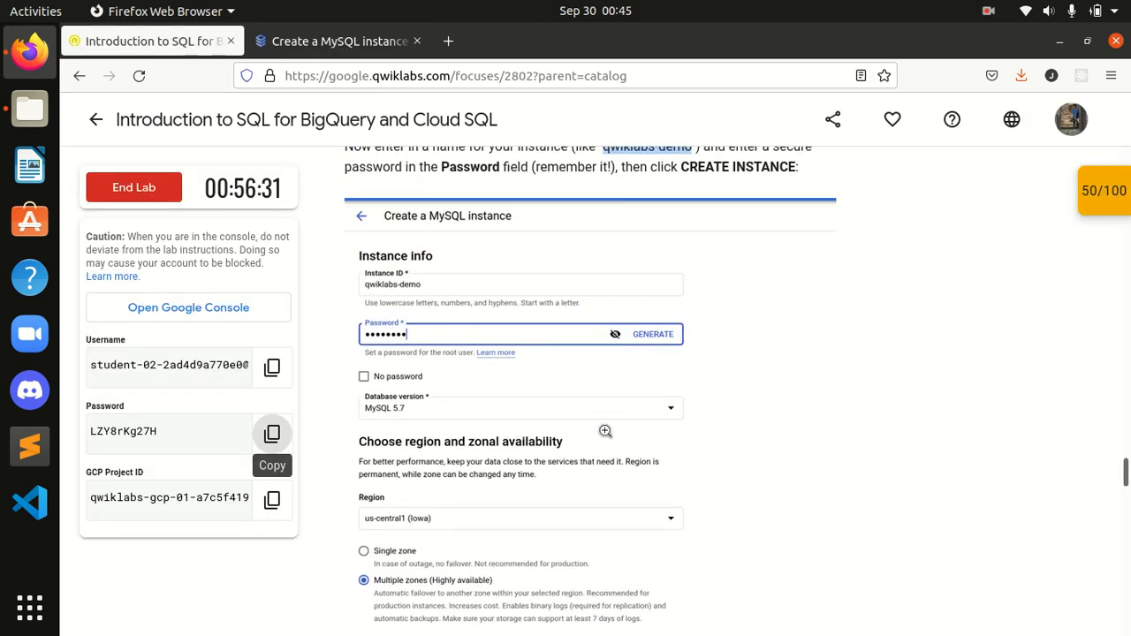
{"action": "left_click_drag", "start_coordinate": [683, 261], "coordinate": [790, 262]}
{"action": "left_click", "coordinate": [790, 262]}
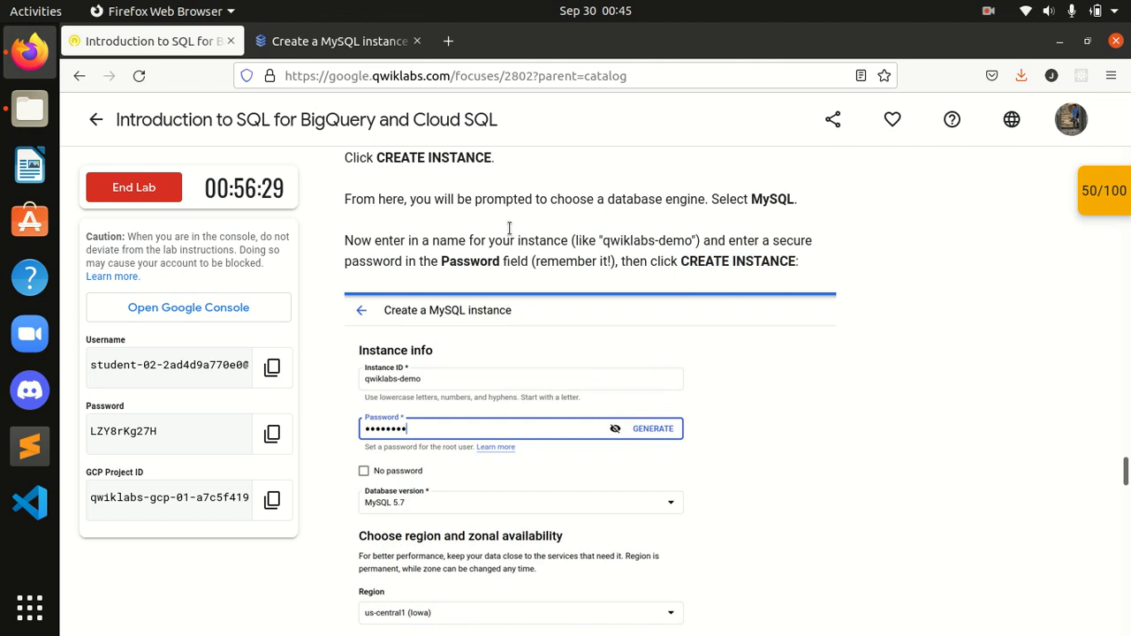
{"action": "left_click", "coordinate": [336, 42]}
{"action": "scroll", "coordinate": [386, 495], "scroll_direction": "down", "scroll_amount": 3}
{"action": "left_click", "coordinate": [141, 605]}
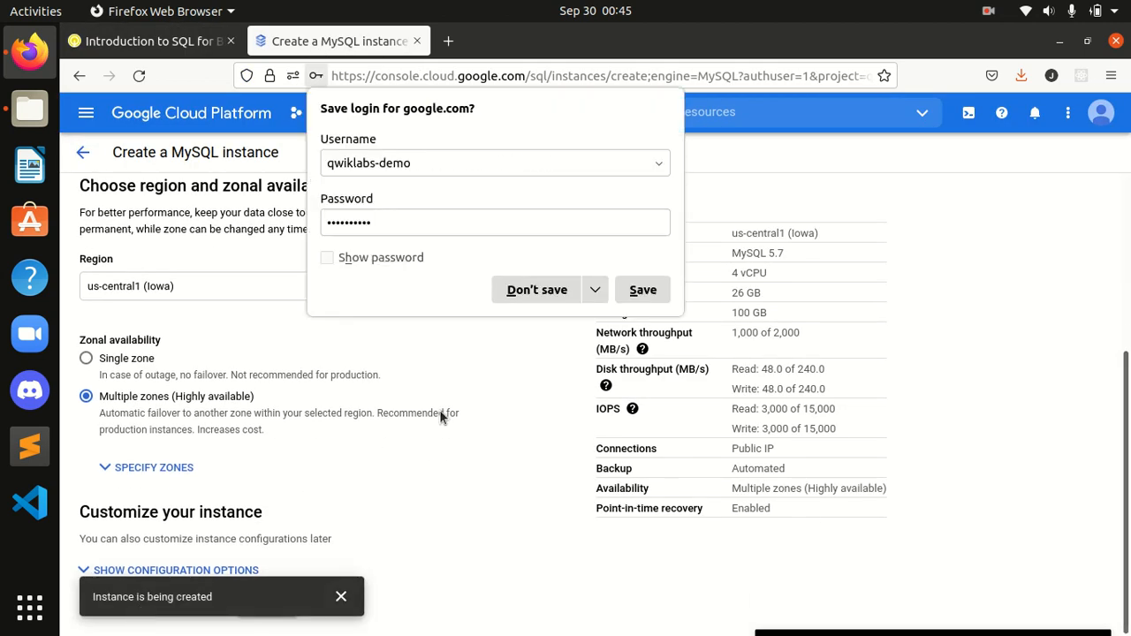
{"action": "left_click", "coordinate": [521, 297]}
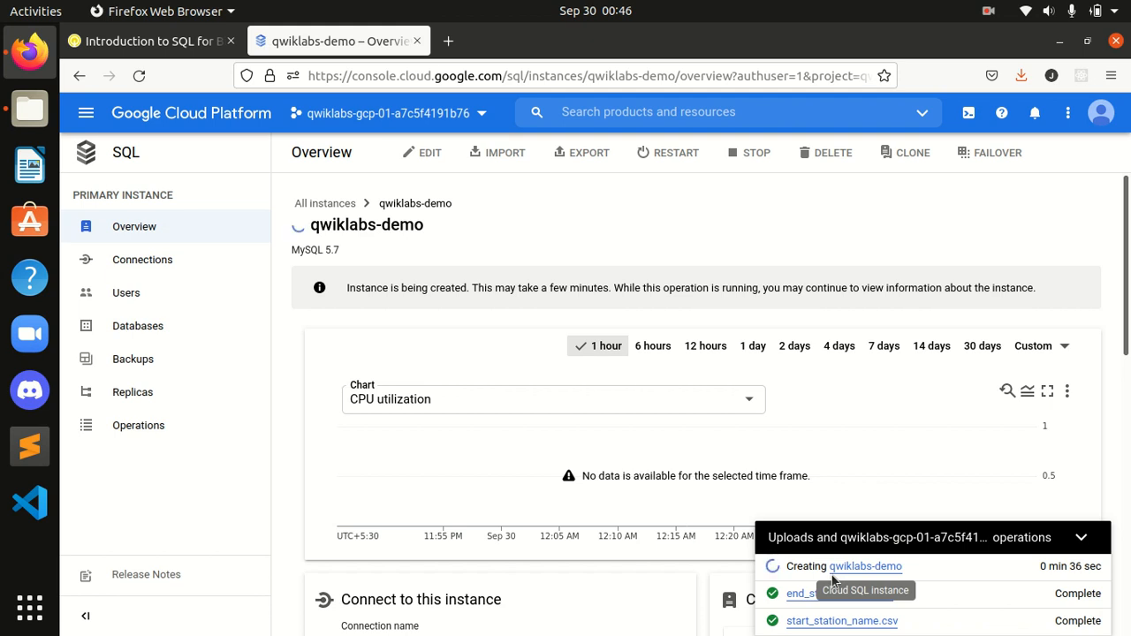
Step: Read the lab's notes on waiting for the Cloud SQL instance to be created and on opening its overview page
{"action": "left_click", "coordinate": [93, 41]}
{"action": "scroll", "coordinate": [531, 336], "scroll_direction": "down", "scroll_amount": 2}
{"action": "scroll", "coordinate": [531, 336], "scroll_direction": "down", "scroll_amount": 10}
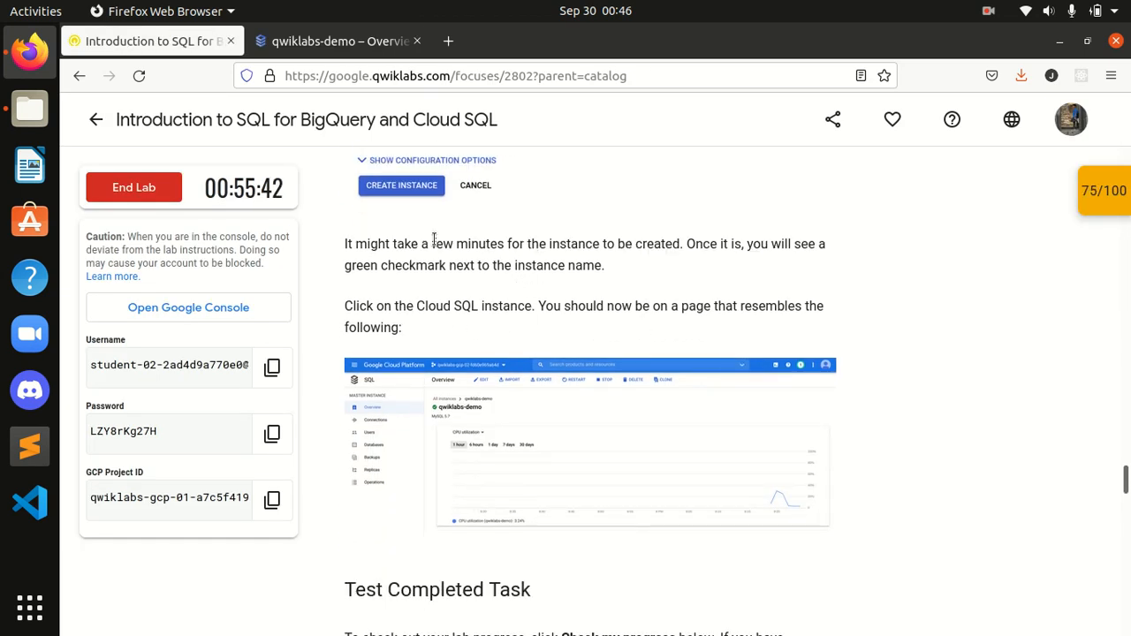
{"action": "left_click_drag", "start_coordinate": [432, 244], "coordinate": [631, 259]}
{"action": "left_click", "coordinate": [598, 272]}
{"action": "scroll", "coordinate": [598, 272], "scroll_direction": "down", "scroll_amount": 2}
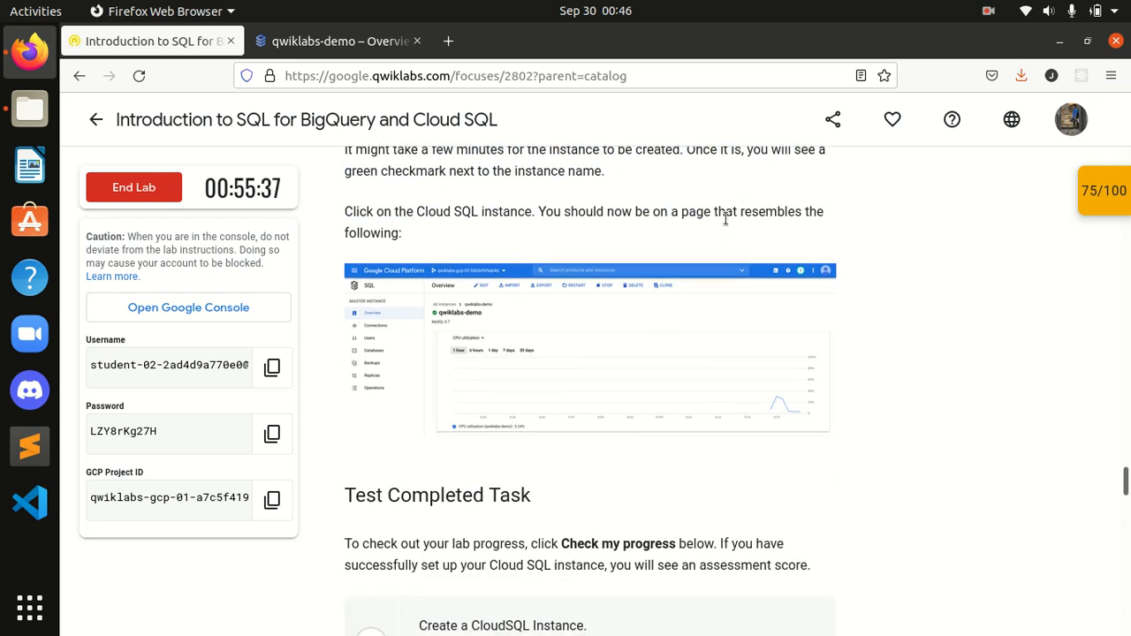
{"action": "scroll", "coordinate": [750, 210], "scroll_direction": "up", "scroll_amount": 2}
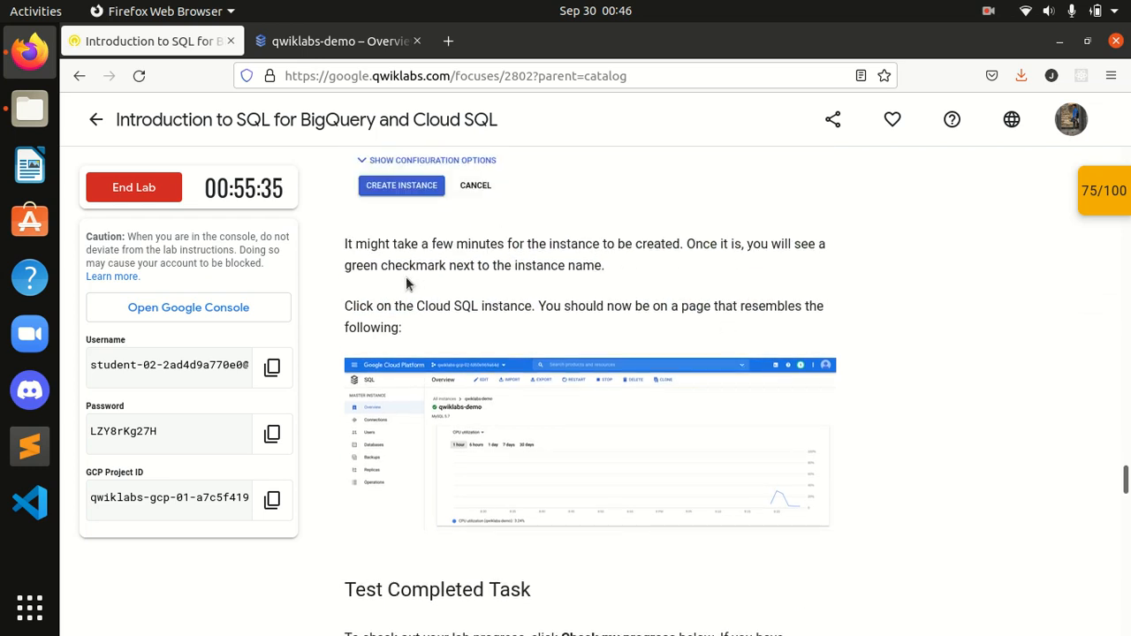
{"action": "left_click_drag", "start_coordinate": [427, 265], "coordinate": [762, 274]}
{"action": "left_click", "coordinate": [762, 274]}
Step: Examine the creation status message on the qwiklabs-demo overview page in the Cloud console
{"action": "left_click", "coordinate": [332, 41]}
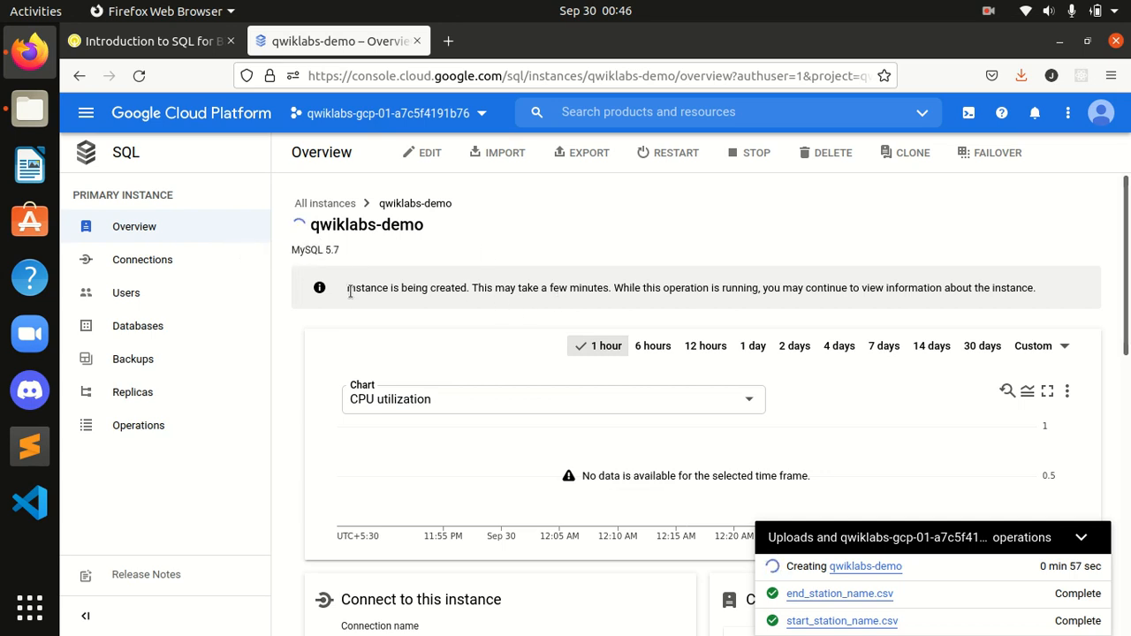
{"action": "left_click_drag", "start_coordinate": [350, 290], "coordinate": [1064, 290]}
{"action": "left_click", "coordinate": [1064, 294]}
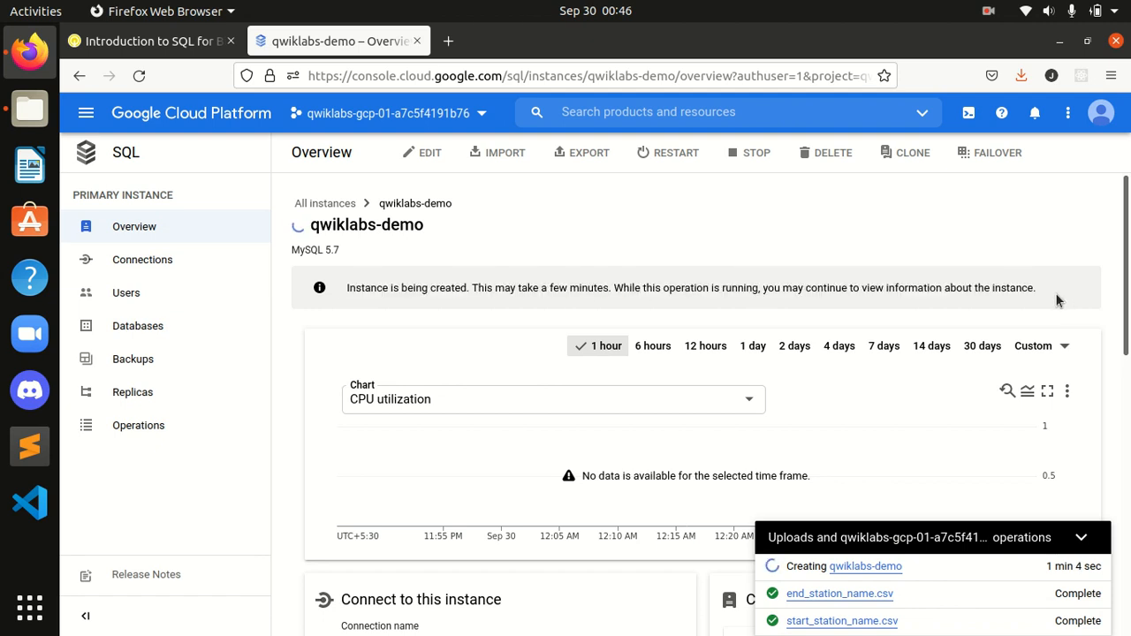
{"action": "mouse_move", "coordinate": [1125, 276]}
{"action": "left_mouse_down"}
{"action": "mouse_move", "coordinate": [1122, 482]}
{"action": "mouse_move", "coordinate": [1122, 261]}
{"action": "left_mouse_up"}
{"action": "left_click_drag", "start_coordinate": [1032, 292], "coordinate": [323, 288]}
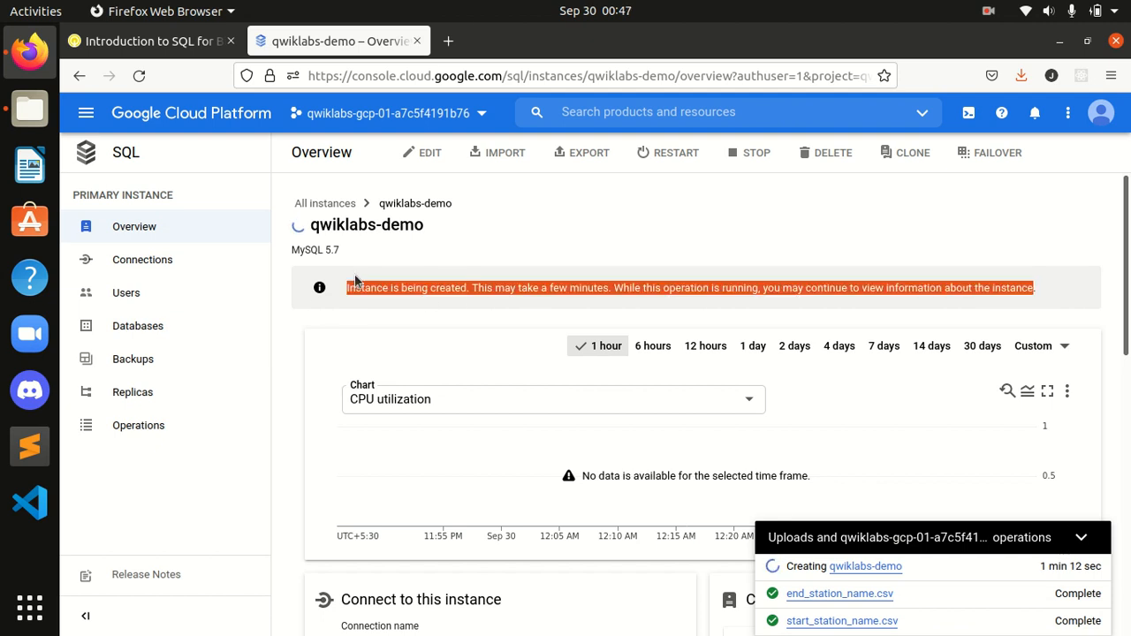
{"action": "left_click", "coordinate": [356, 282]}
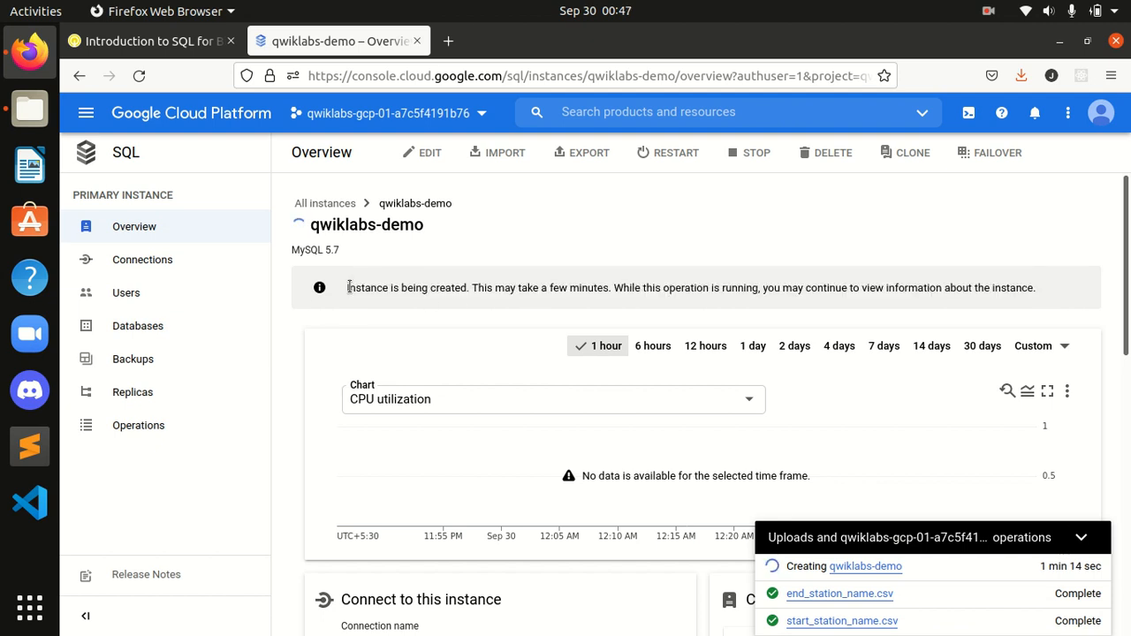
{"action": "left_click_drag", "start_coordinate": [347, 288], "coordinate": [1036, 289]}
{"action": "left_click", "coordinate": [1036, 288]}
Step: Check the lab progress for the "Create a CloudSQL Instance" task
{"action": "left_click", "coordinate": [172, 40]}
{"action": "scroll", "coordinate": [788, 251], "scroll_direction": "down", "scroll_amount": 3}
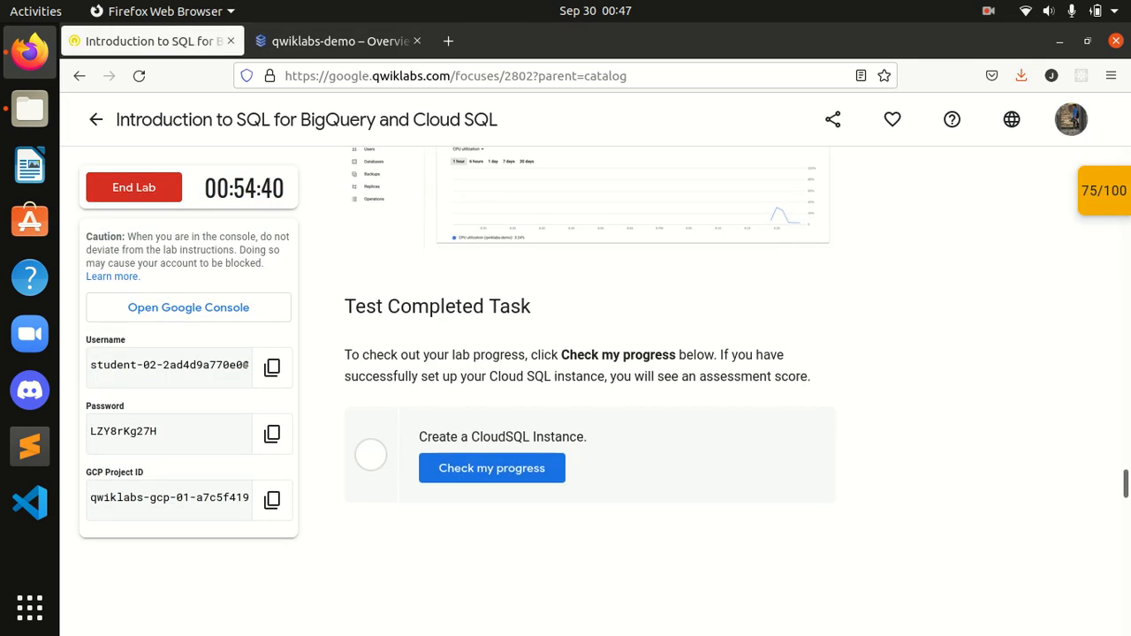
{"action": "left_click", "coordinate": [1126, 191]}
{"action": "scroll", "coordinate": [1077, 265], "scroll_direction": "down", "scroll_amount": 2}
{"action": "scroll", "coordinate": [1077, 234], "scroll_direction": "up", "scroll_amount": 2}
{"action": "scroll", "coordinate": [1078, 225], "scroll_direction": "up", "scroll_amount": 1}
{"action": "left_click", "coordinate": [1091, 199]}
{"action": "left_click", "coordinate": [527, 469]}
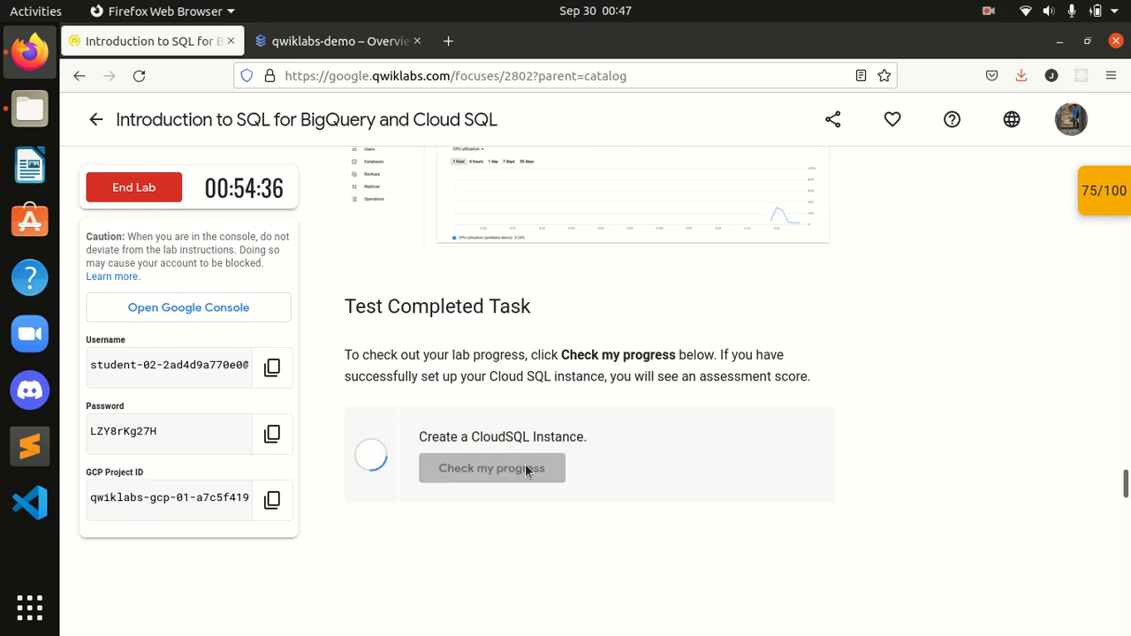
Step: Read the lab's "New Queries in Cloud SQL" introduction to the CREATE keyword for databases and tables
{"action": "scroll", "coordinate": [525, 466], "scroll_direction": "down", "scroll_amount": 5}
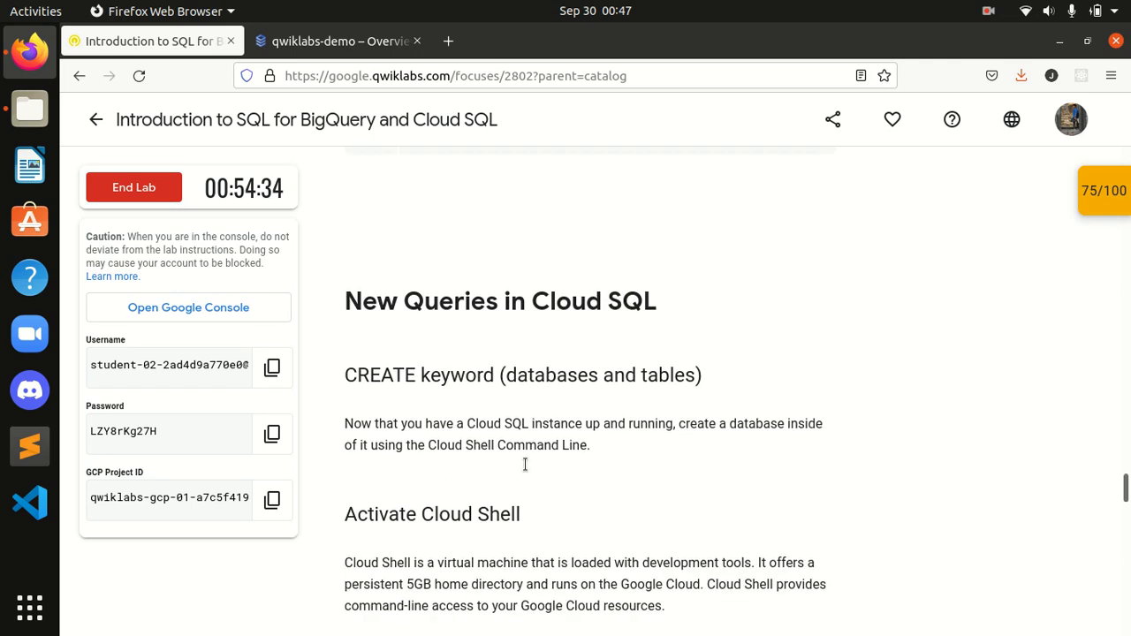
{"action": "scroll", "coordinate": [525, 466], "scroll_direction": "down", "scroll_amount": 2}
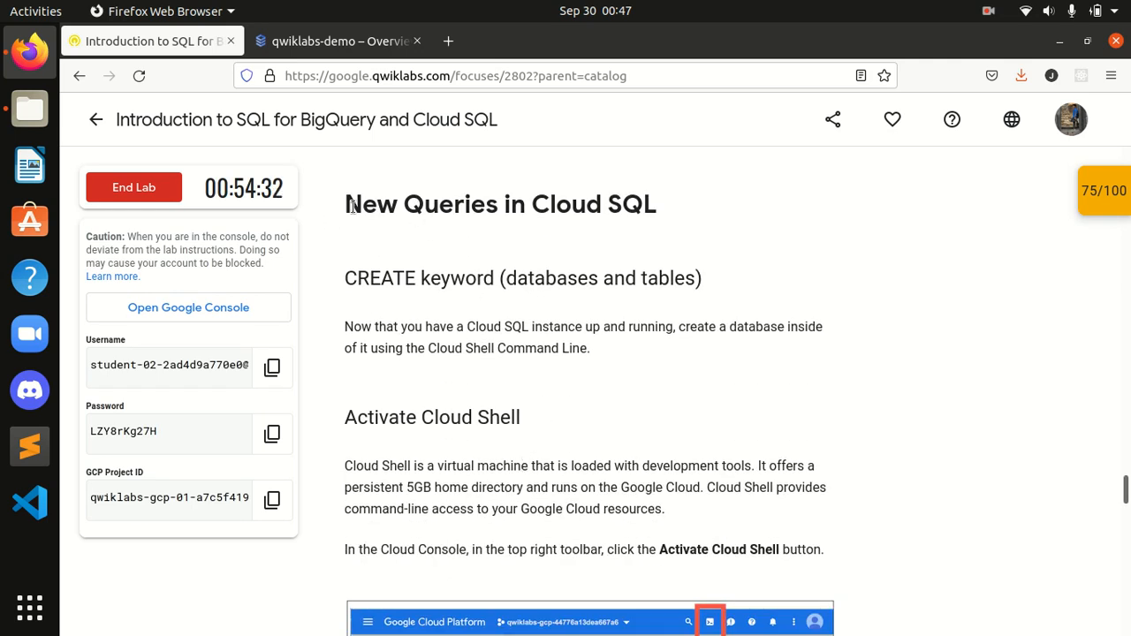
{"action": "left_click_drag", "start_coordinate": [347, 209], "coordinate": [674, 210]}
{"action": "left_click", "coordinate": [530, 272]}
{"action": "left_click_drag", "start_coordinate": [344, 282], "coordinate": [733, 285]}
{"action": "left_click_drag", "start_coordinate": [347, 327], "coordinate": [646, 362]}
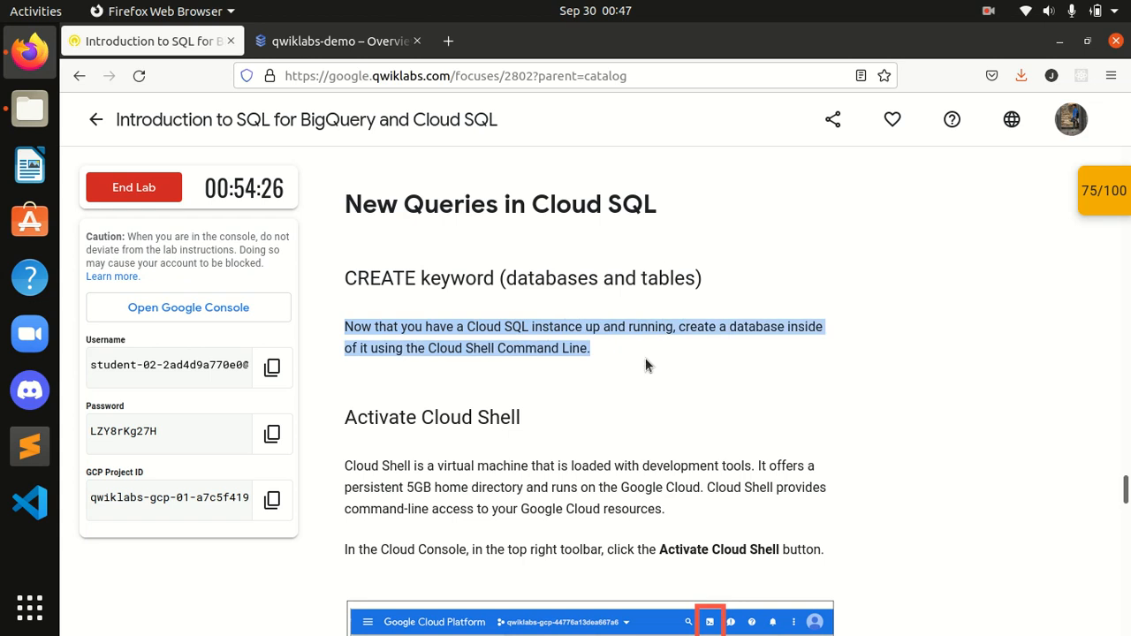
{"action": "left_click", "coordinate": [645, 362]}
Step: Review the lab's "Activate Cloud Shell" instructions and collapse the operations list on the qwiklabs-demo overview page
{"action": "scroll", "coordinate": [646, 363], "scroll_direction": "down", "scroll_amount": 2}
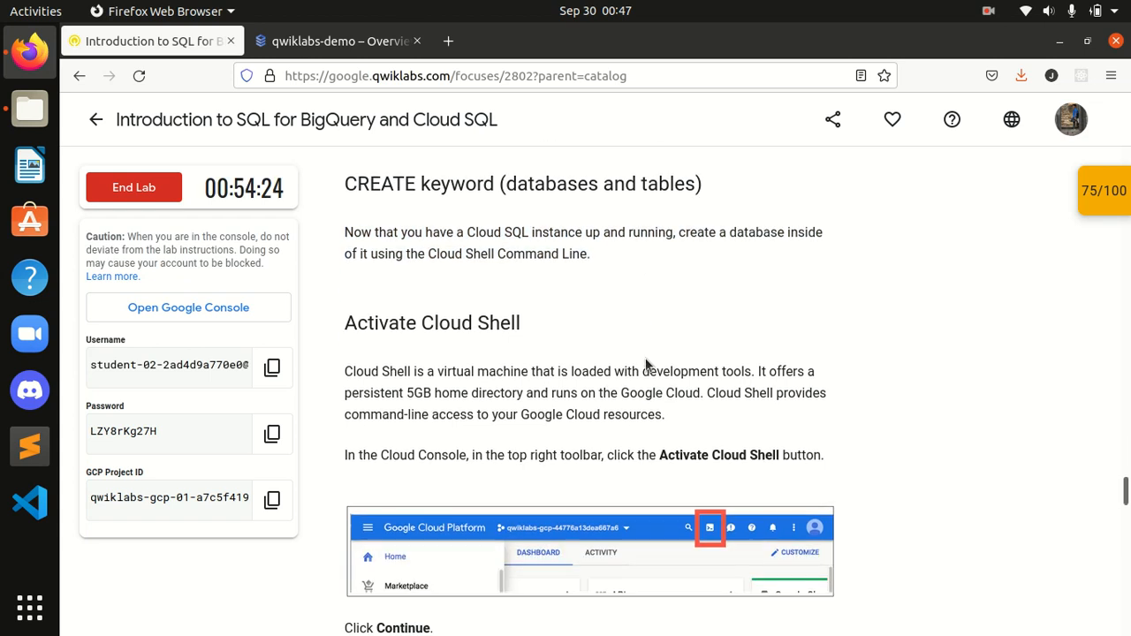
{"action": "scroll", "coordinate": [645, 364], "scroll_direction": "down", "scroll_amount": 2}
{"action": "scroll", "coordinate": [637, 359], "scroll_direction": "down", "scroll_amount": 8}
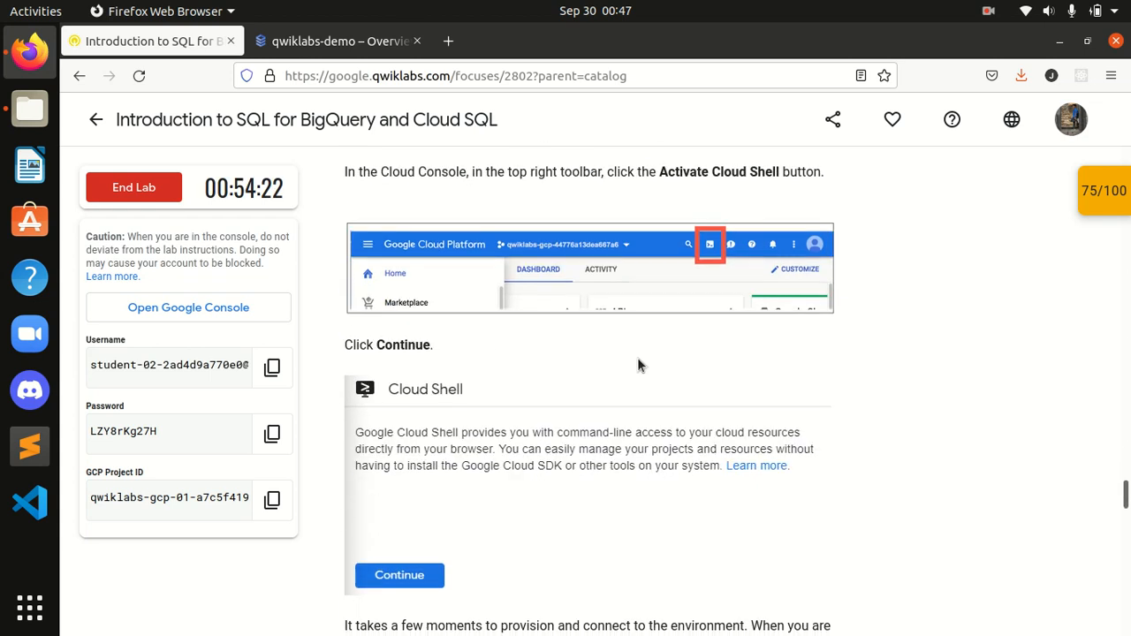
{"action": "scroll", "coordinate": [638, 360], "scroll_direction": "down", "scroll_amount": 10}
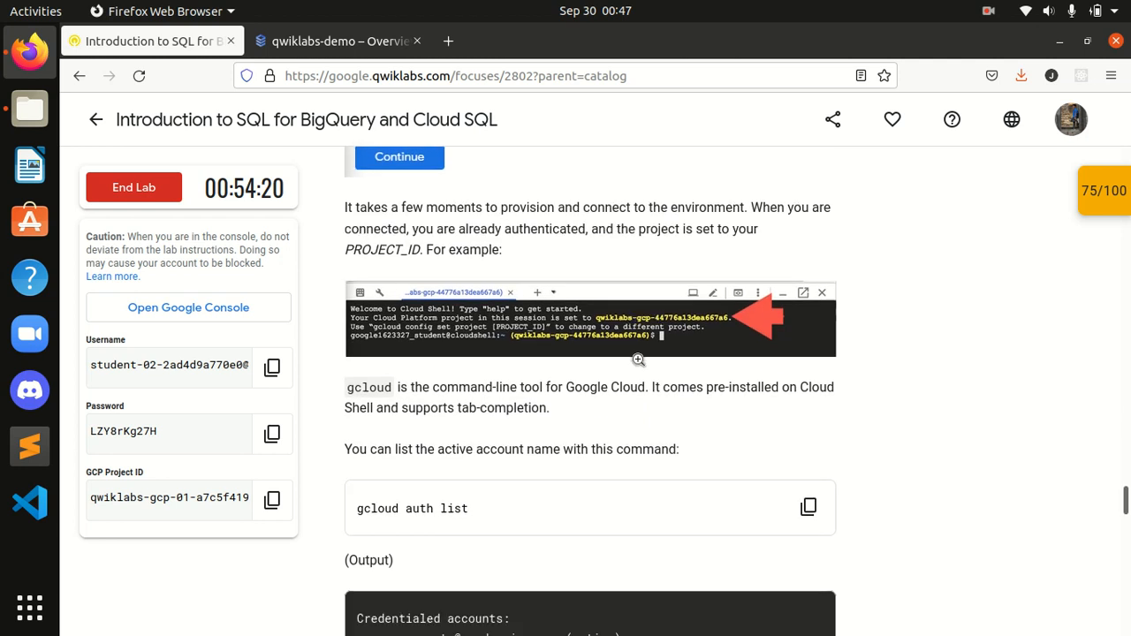
{"action": "scroll", "coordinate": [638, 359], "scroll_direction": "up", "scroll_amount": 12}
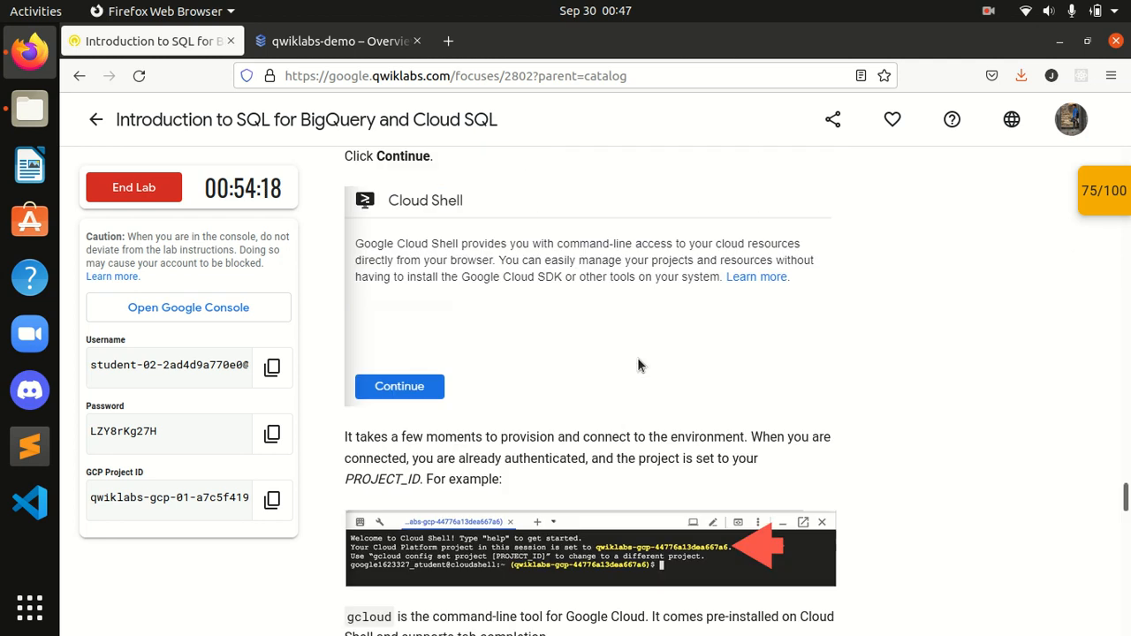
{"action": "left_click", "coordinate": [305, 40]}
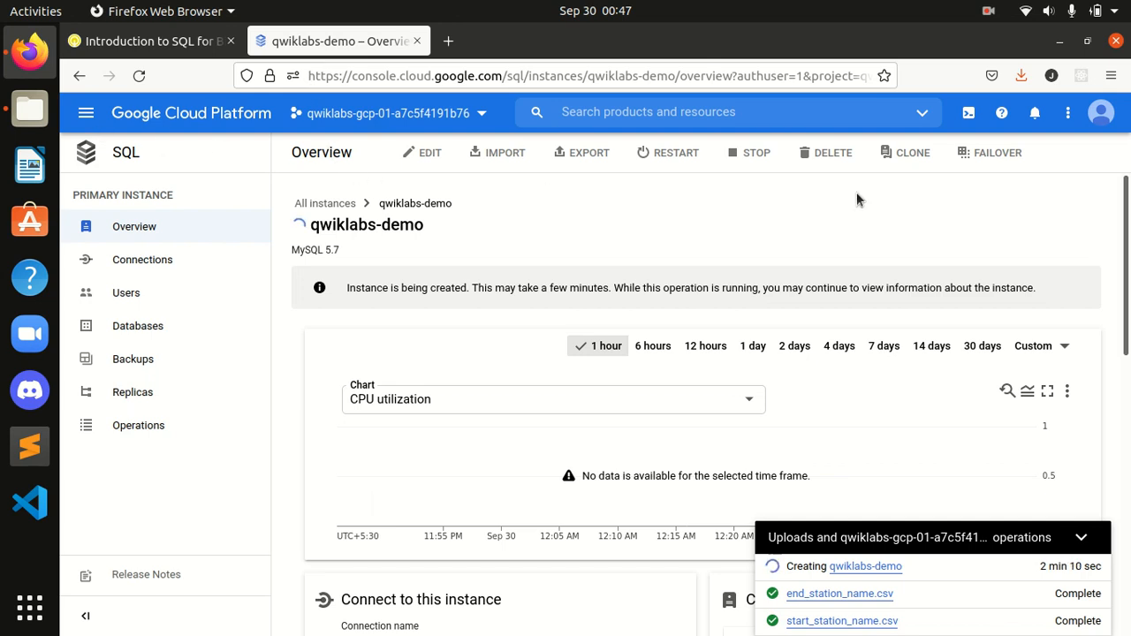
{"action": "left_click", "coordinate": [1082, 537]}
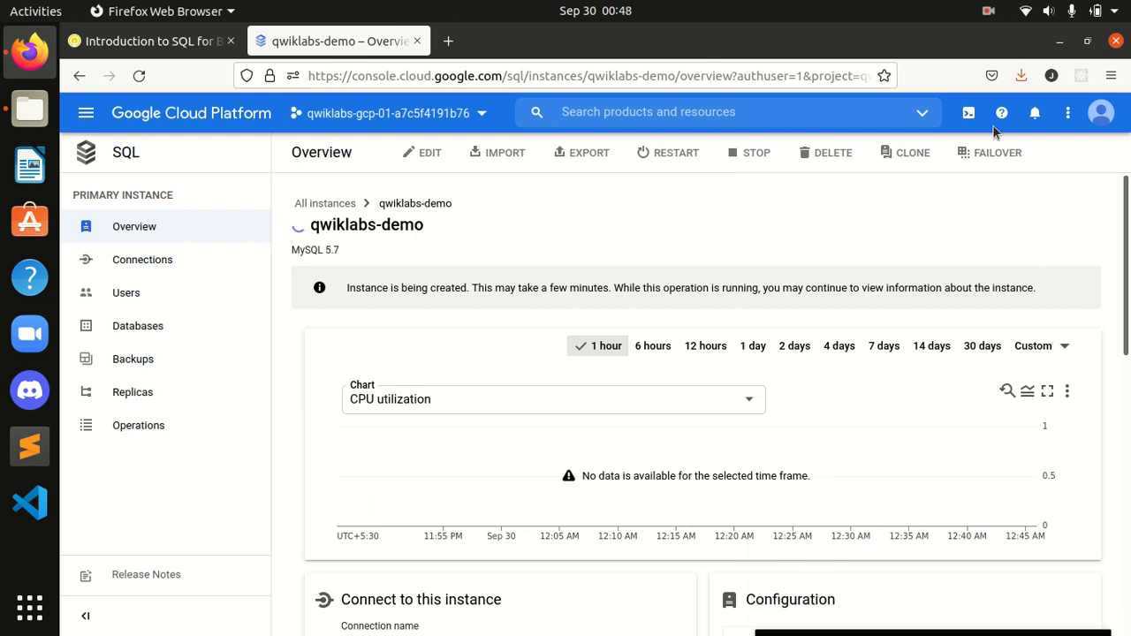
Step: Activate Cloud Shell and list the active account with gcloud auth list, authorizing gcloud to use the credentials
{"action": "left_click", "coordinate": [970, 115]}
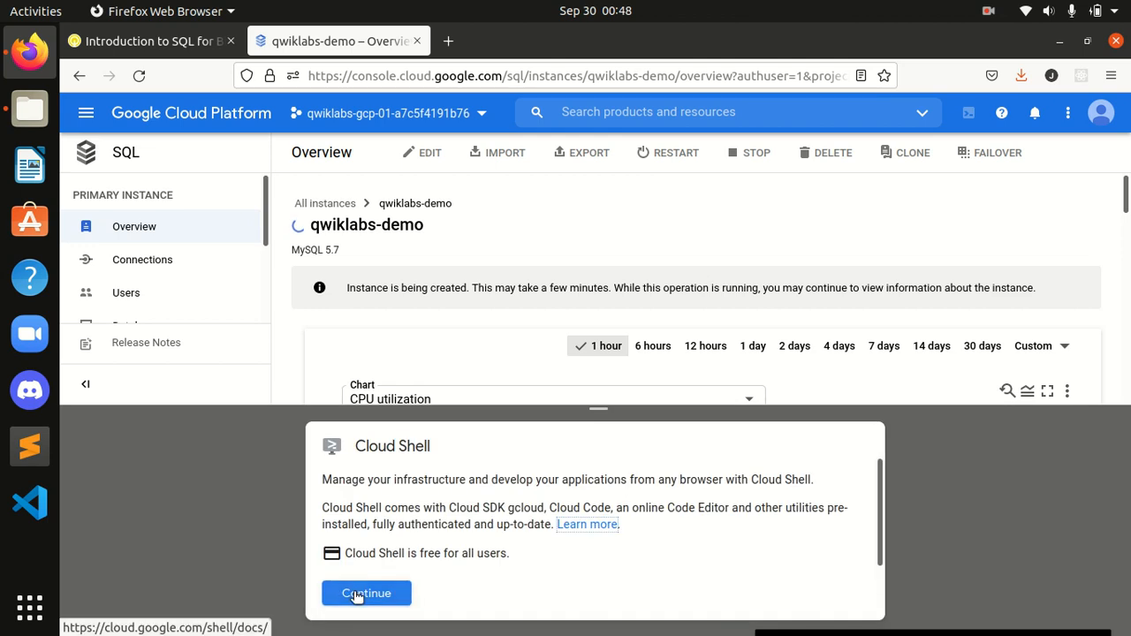
{"action": "left_click", "coordinate": [357, 595]}
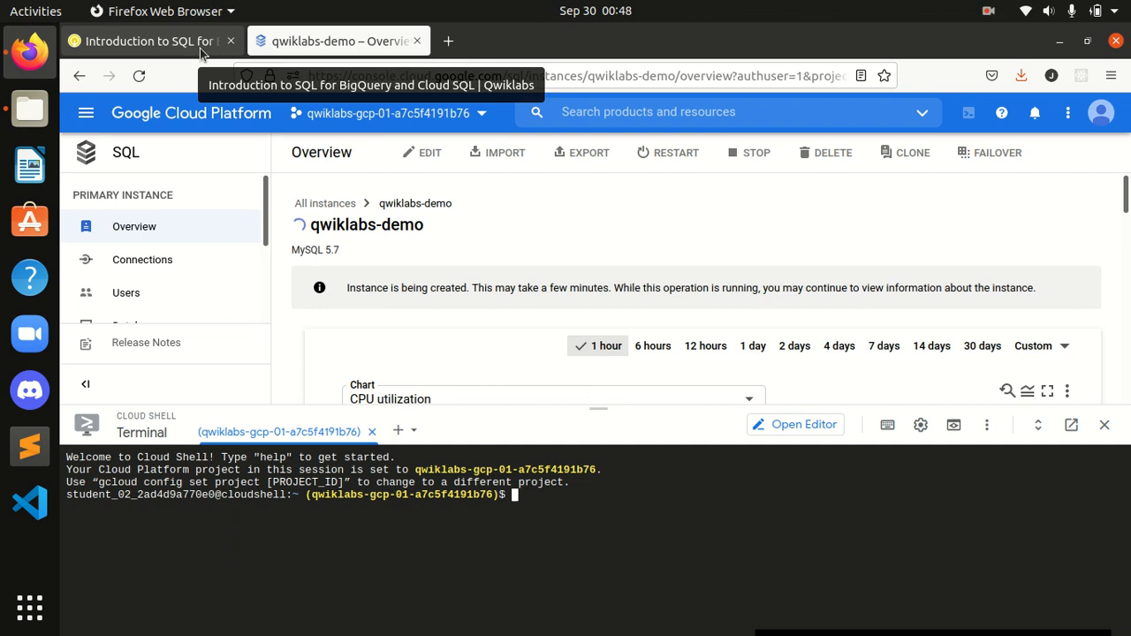
{"action": "left_click", "coordinate": [147, 52]}
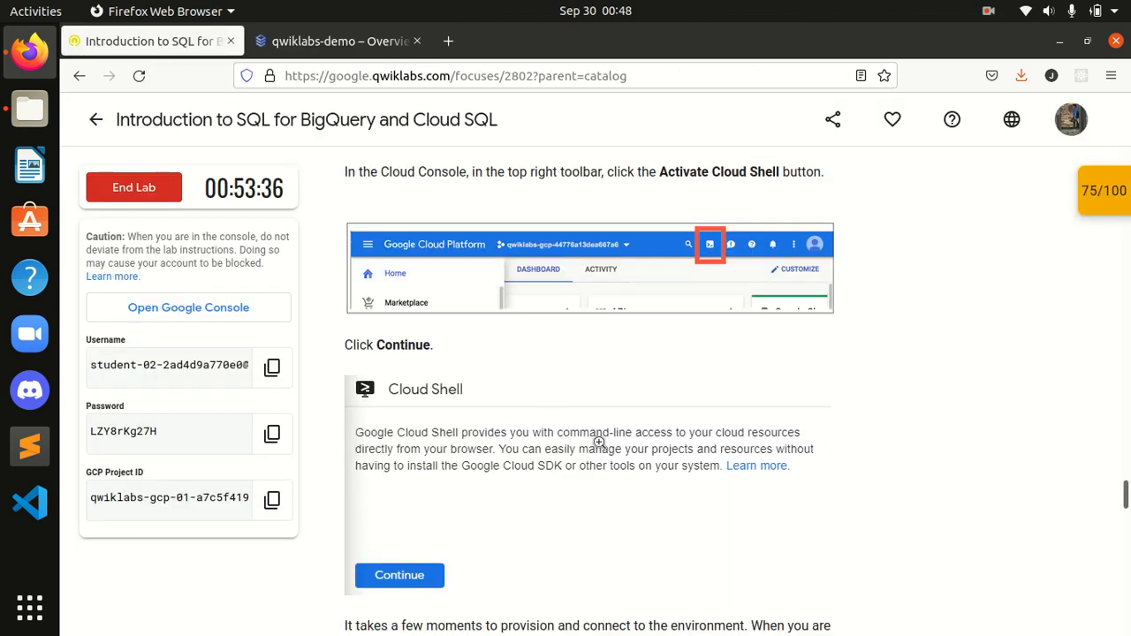
{"action": "scroll", "coordinate": [599, 442], "scroll_direction": "down", "scroll_amount": 8}
{"action": "left_click", "coordinate": [812, 263]}
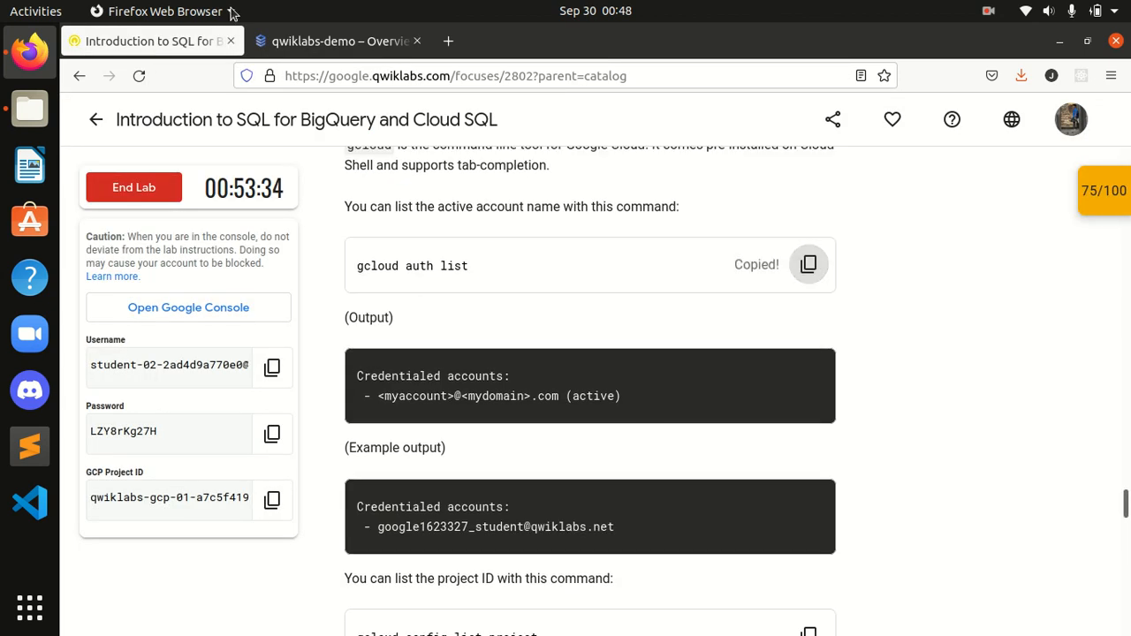
{"action": "left_click", "coordinate": [336, 41]}
{"action": "key", "text": "ctrl+v"}
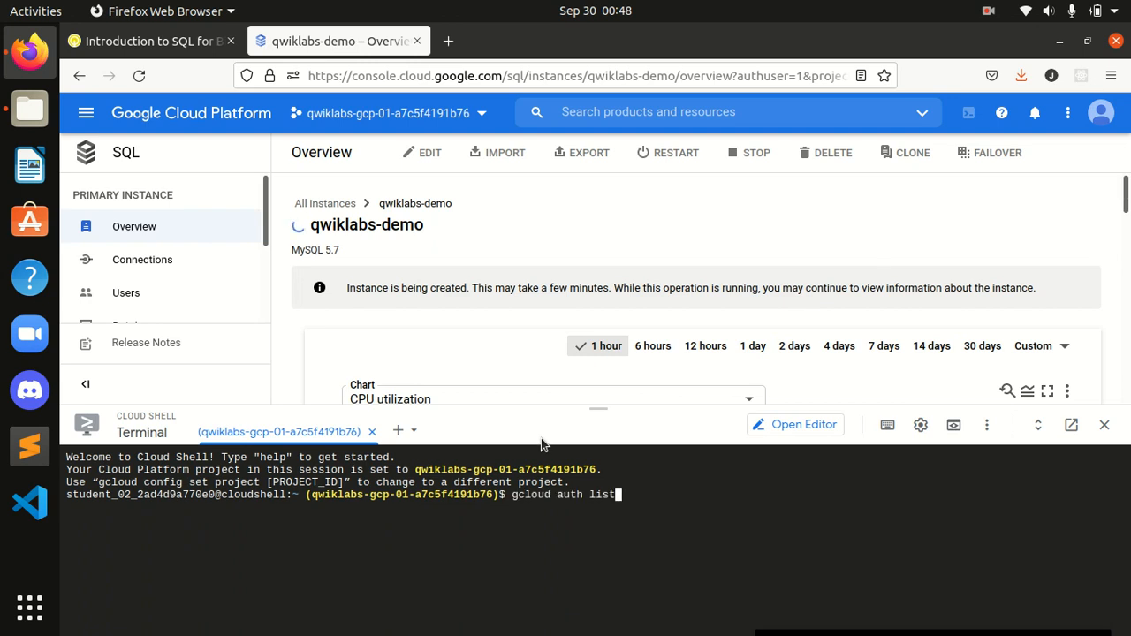
{"action": "key", "text": "Return"}
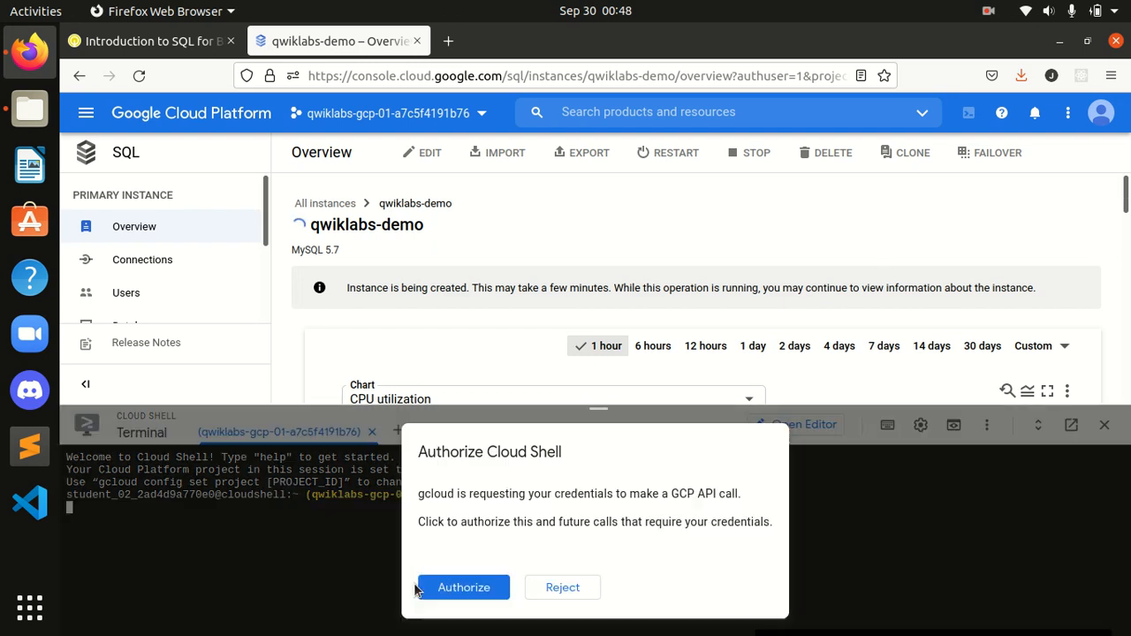
{"action": "left_click", "coordinate": [463, 593]}
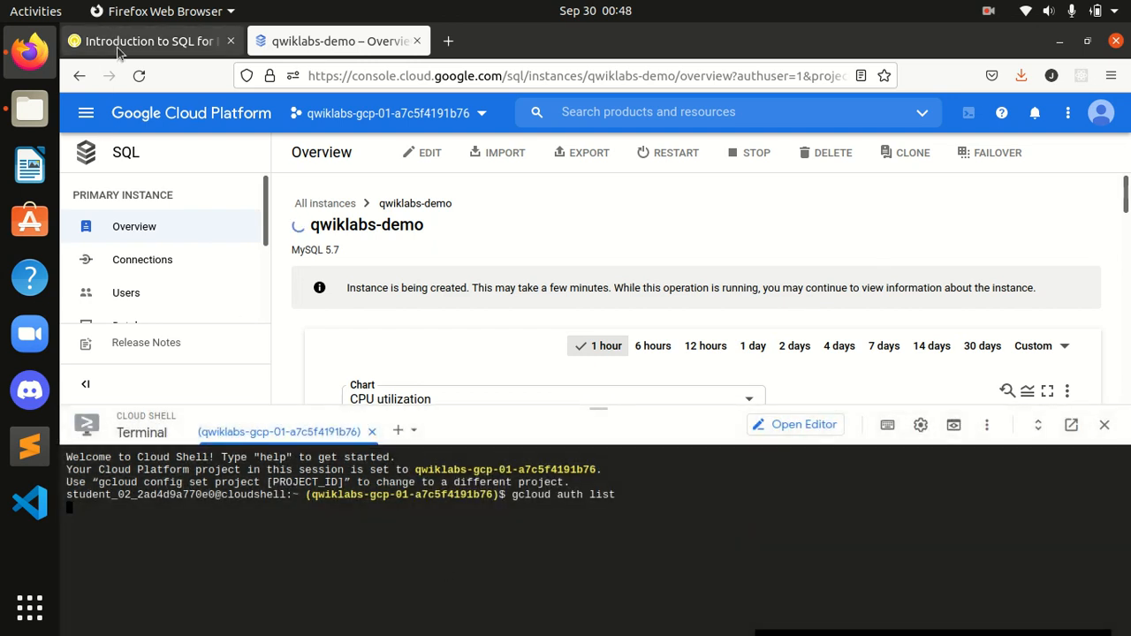
Step: Run the lab's gcloud config list project command in Cloud Shell
{"action": "left_click", "coordinate": [151, 40]}
{"action": "scroll", "coordinate": [533, 442], "scroll_direction": "down", "scroll_amount": 5}
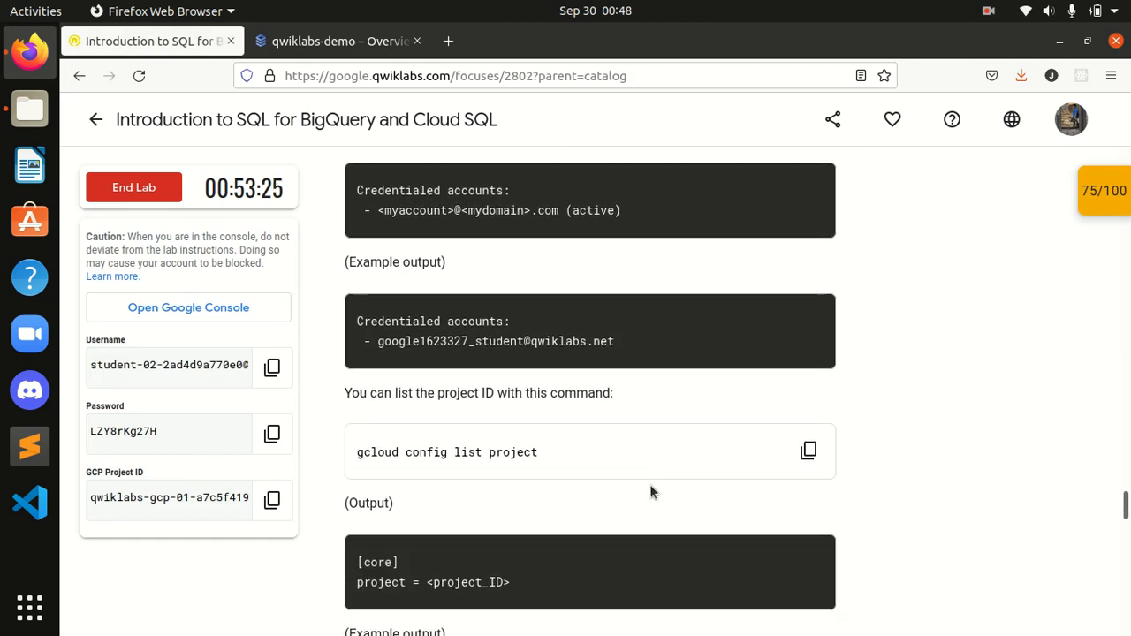
{"action": "left_click", "coordinate": [807, 354]}
{"action": "left_click", "coordinate": [333, 41]}
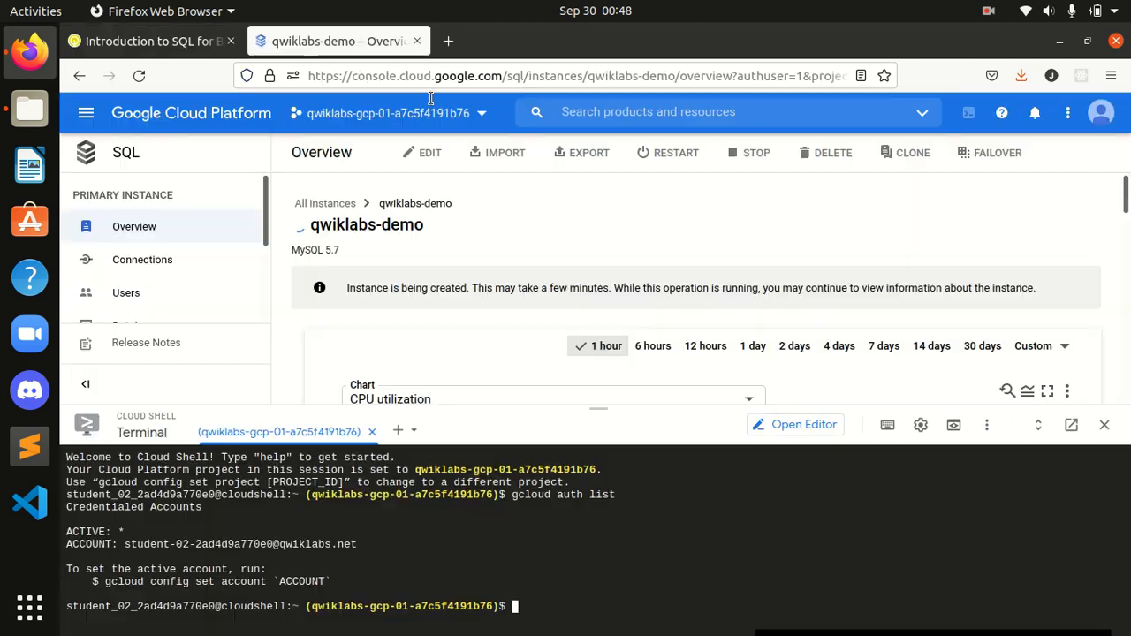
{"action": "key", "text": "ctrl+v"}
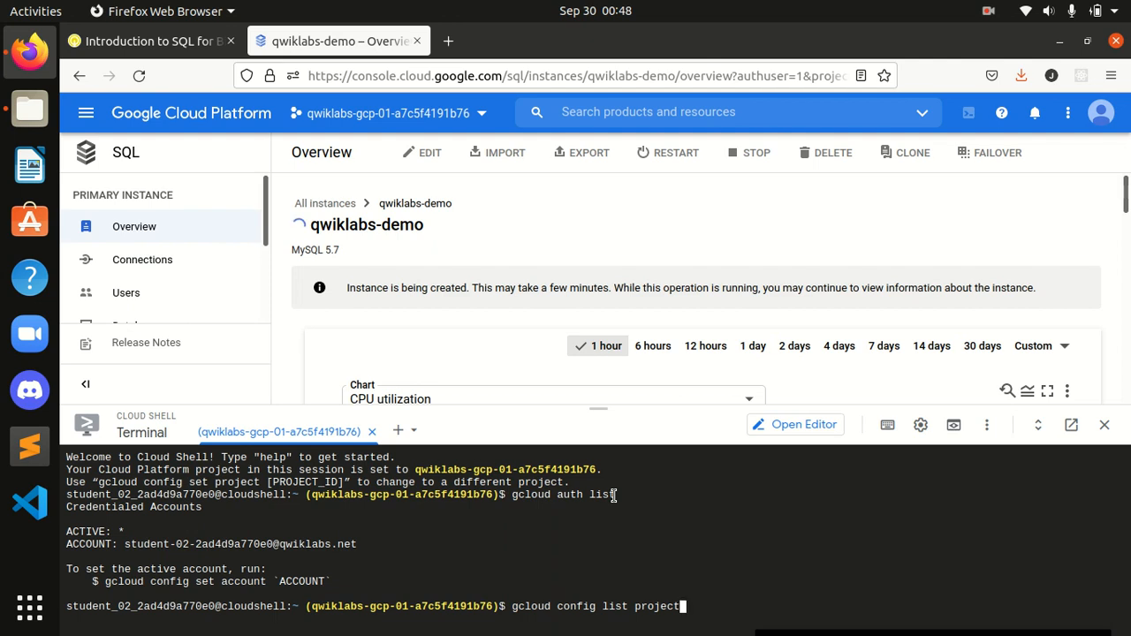
{"action": "key", "text": "Return"}
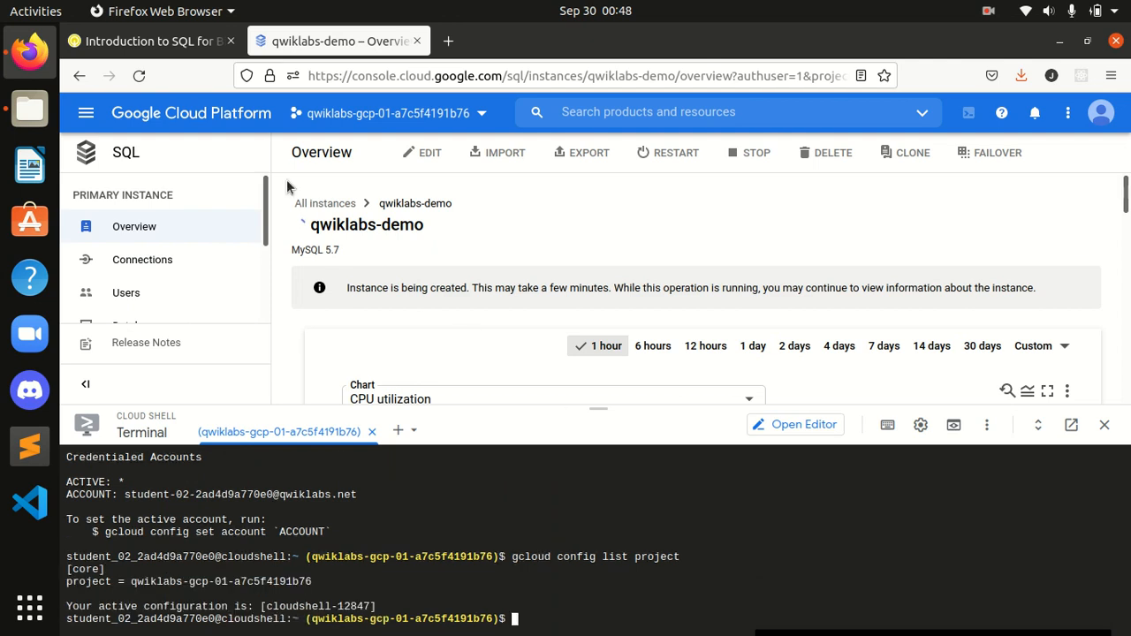
Step: Try to connect to the SQL instance from Cloud Shell with gcloud sql connect qwiklabs-demo --user=root
{"action": "left_click", "coordinate": [145, 41]}
{"action": "scroll", "coordinate": [541, 501], "scroll_direction": "up", "scroll_amount": 1}
{"action": "scroll", "coordinate": [543, 497], "scroll_direction": "down", "scroll_amount": 10}
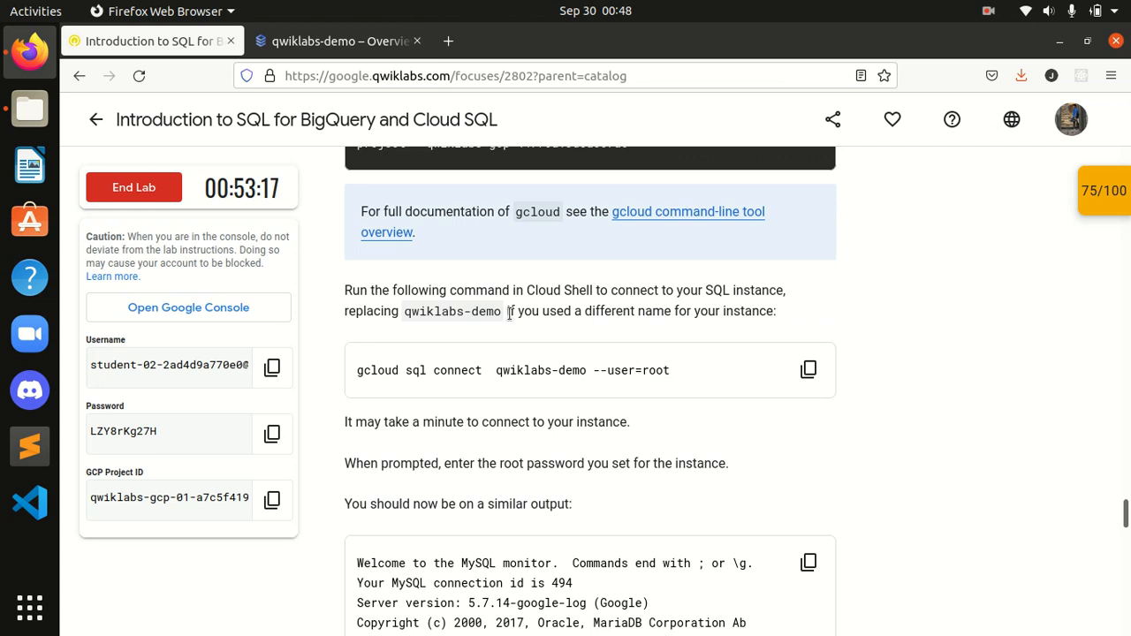
{"action": "left_click_drag", "start_coordinate": [607, 292], "coordinate": [501, 318]}
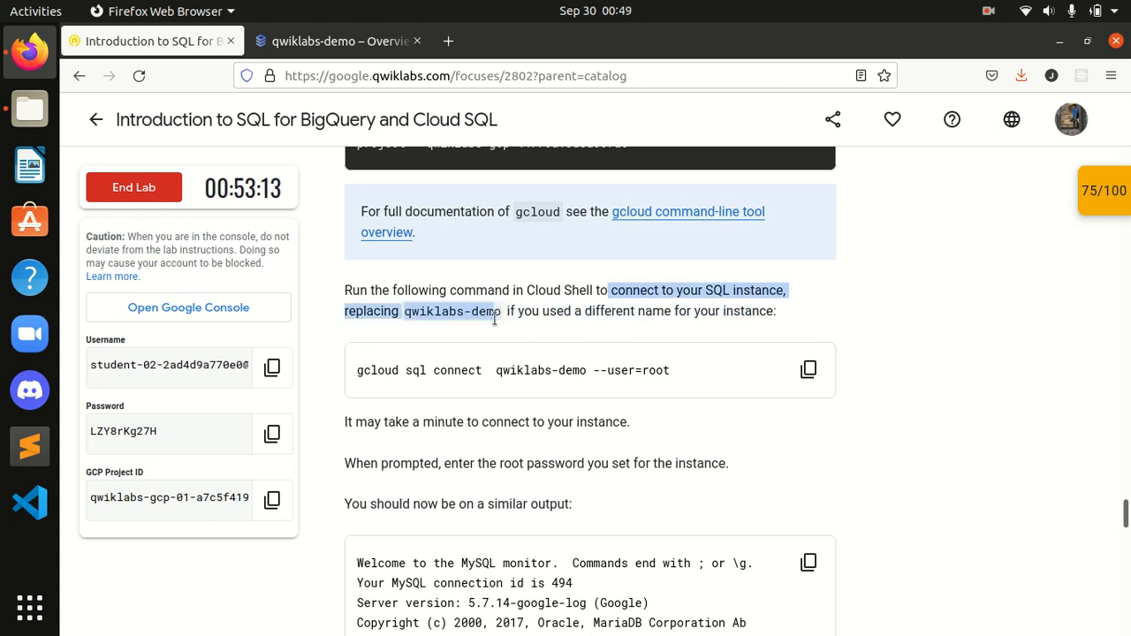
{"action": "left_click", "coordinate": [517, 337]}
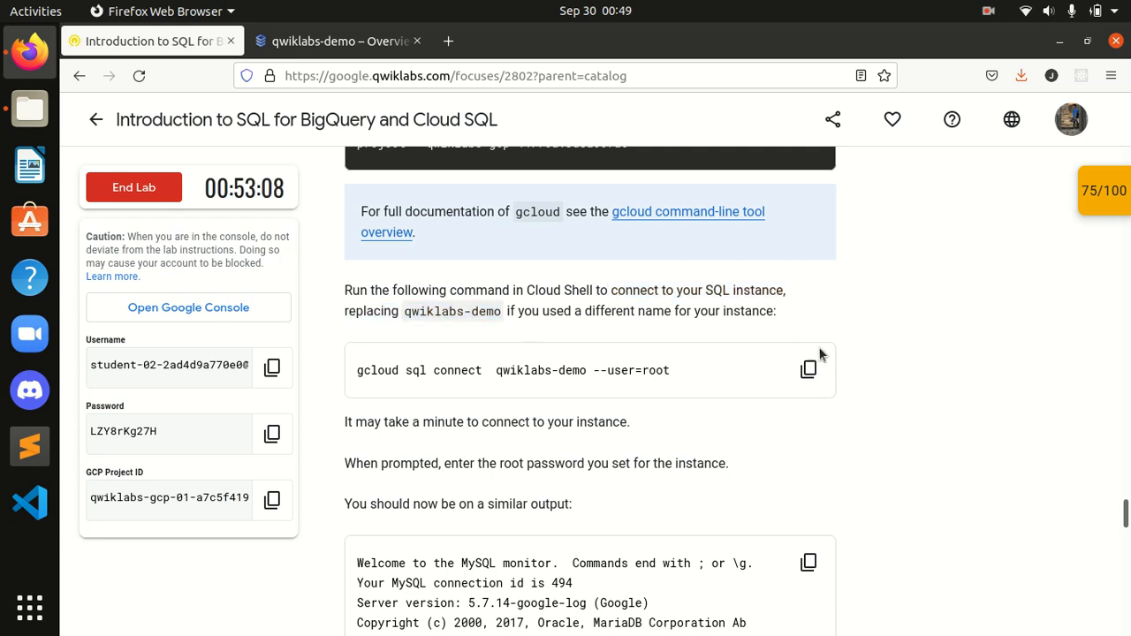
{"action": "left_click", "coordinate": [809, 369]}
{"action": "left_click", "coordinate": [334, 40]}
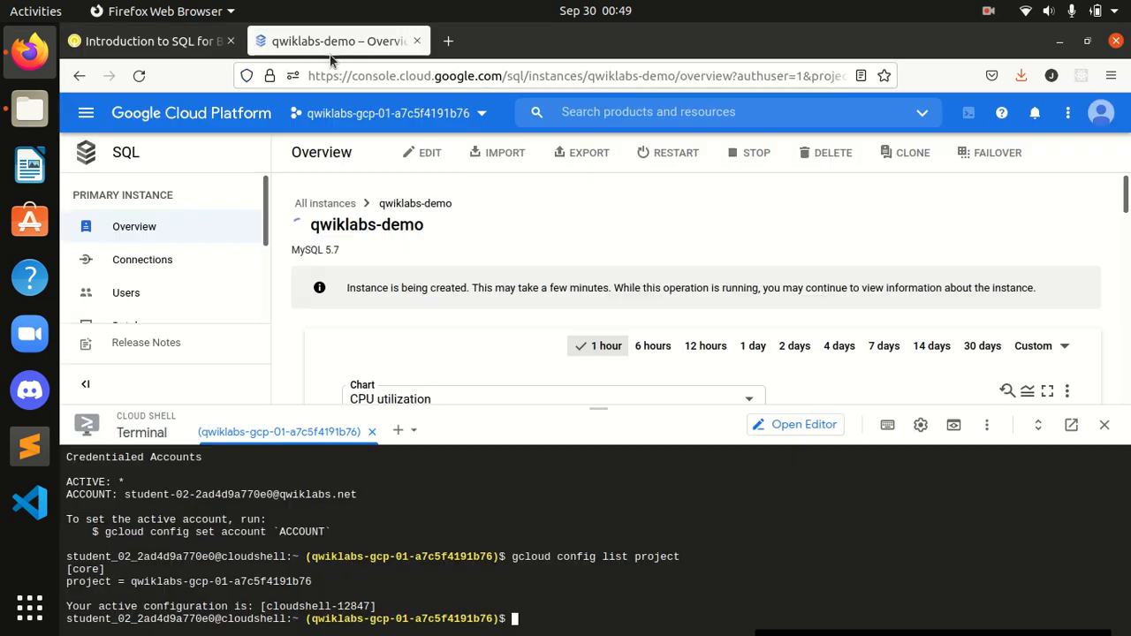
{"action": "key", "text": "ctrl+v"}
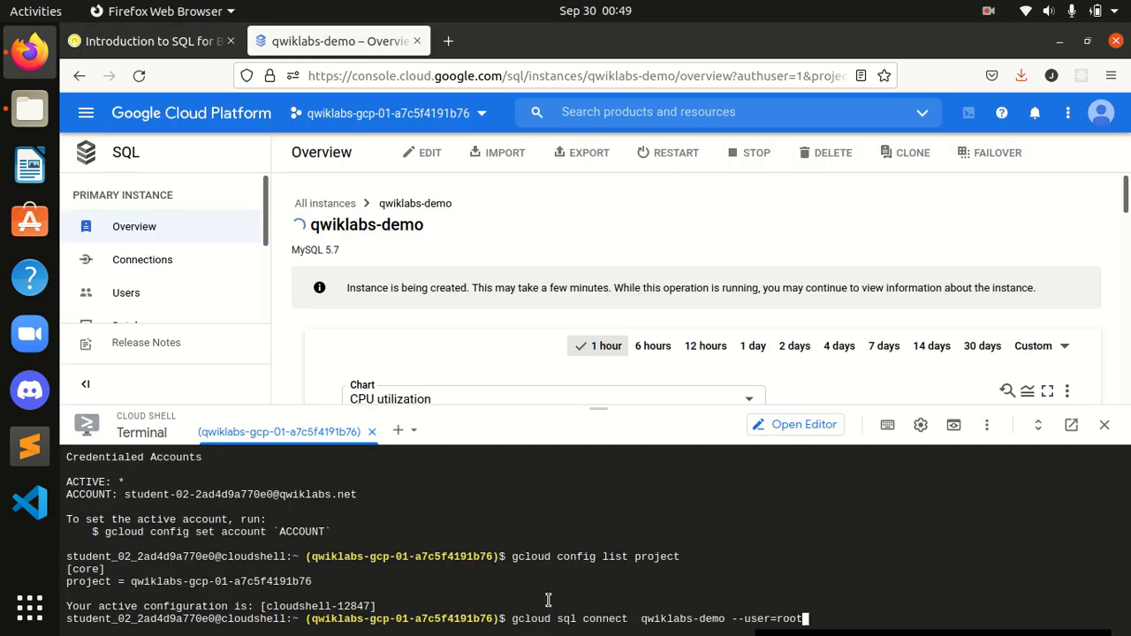
{"action": "key", "text": "Return"}
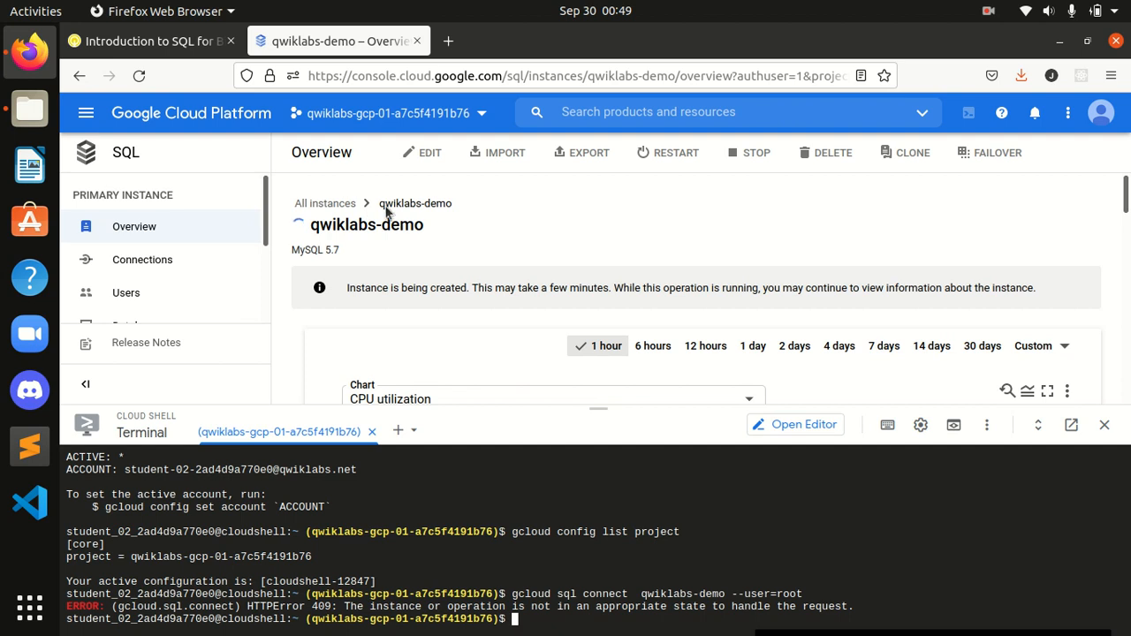
Step: Examine the instance name and creation status on the qwiklabs-demo overview page
{"action": "left_click_drag", "start_coordinate": [442, 232], "coordinate": [342, 248]}
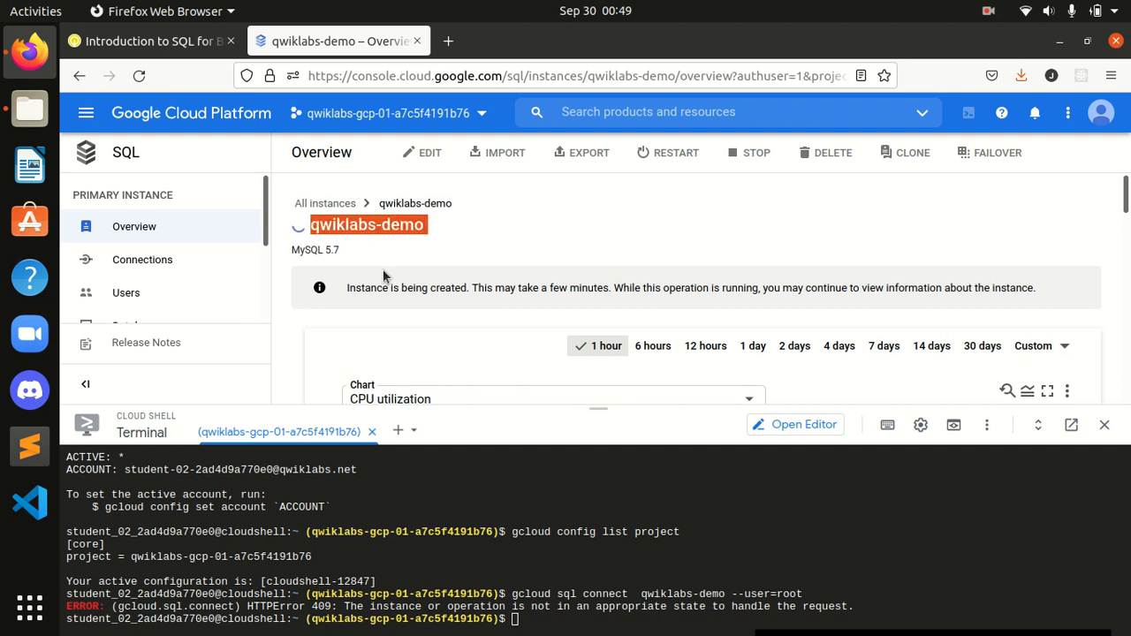
{"action": "left_click", "coordinate": [526, 622]}
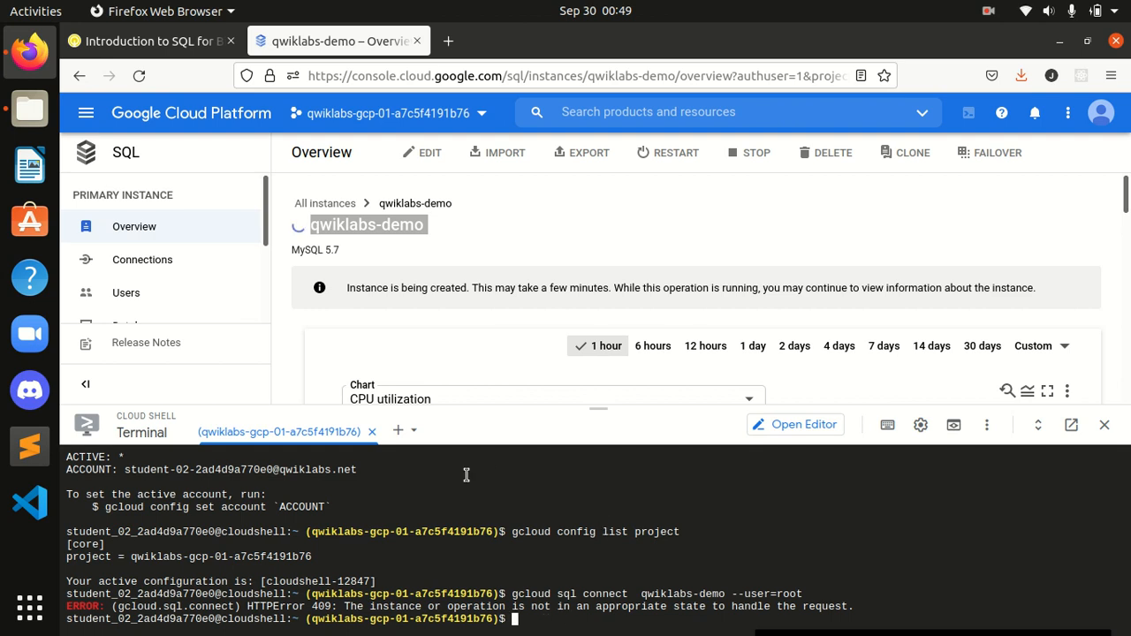
{"action": "left_click", "coordinate": [459, 230]}
{"action": "left_click_drag", "start_coordinate": [311, 227], "coordinate": [423, 235]}
{"action": "left_click", "coordinate": [425, 236]}
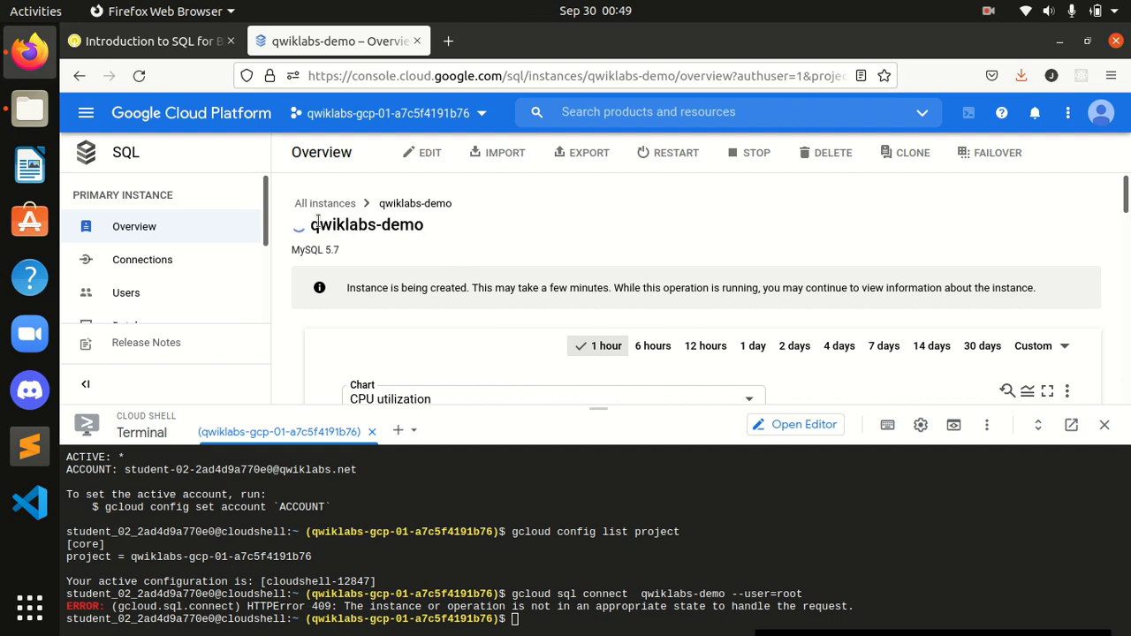
{"action": "left_click_drag", "start_coordinate": [319, 227], "coordinate": [296, 238]}
{"action": "left_click", "coordinate": [296, 244]}
{"action": "scroll", "coordinate": [1112, 374], "scroll_direction": "down", "scroll_amount": 10}
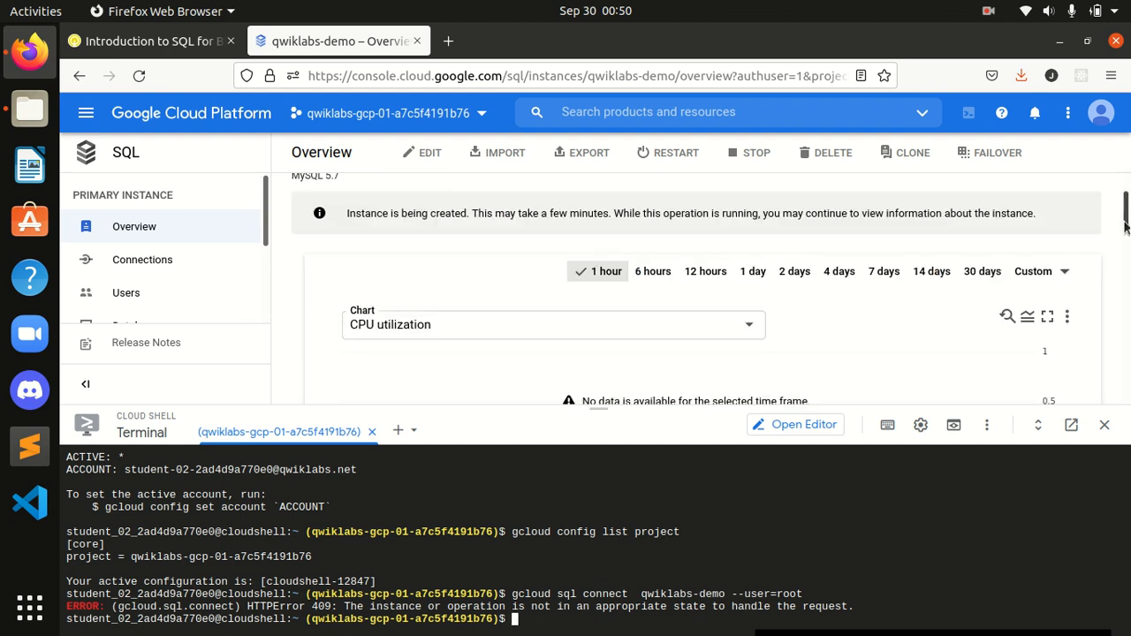
{"action": "left_click_drag", "start_coordinate": [1111, 368], "coordinate": [1111, 280]}
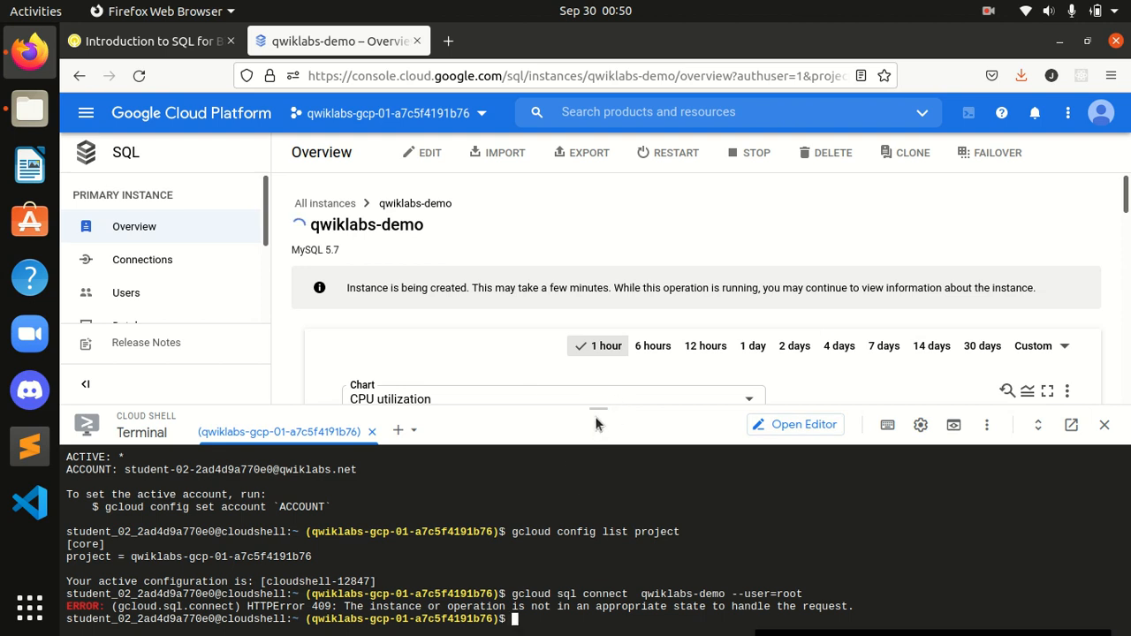
Step: Shrink the Cloud Shell terminal to look over the instance overview, and close the terminal
{"action": "left_click_drag", "start_coordinate": [596, 405], "coordinate": [591, 441]}
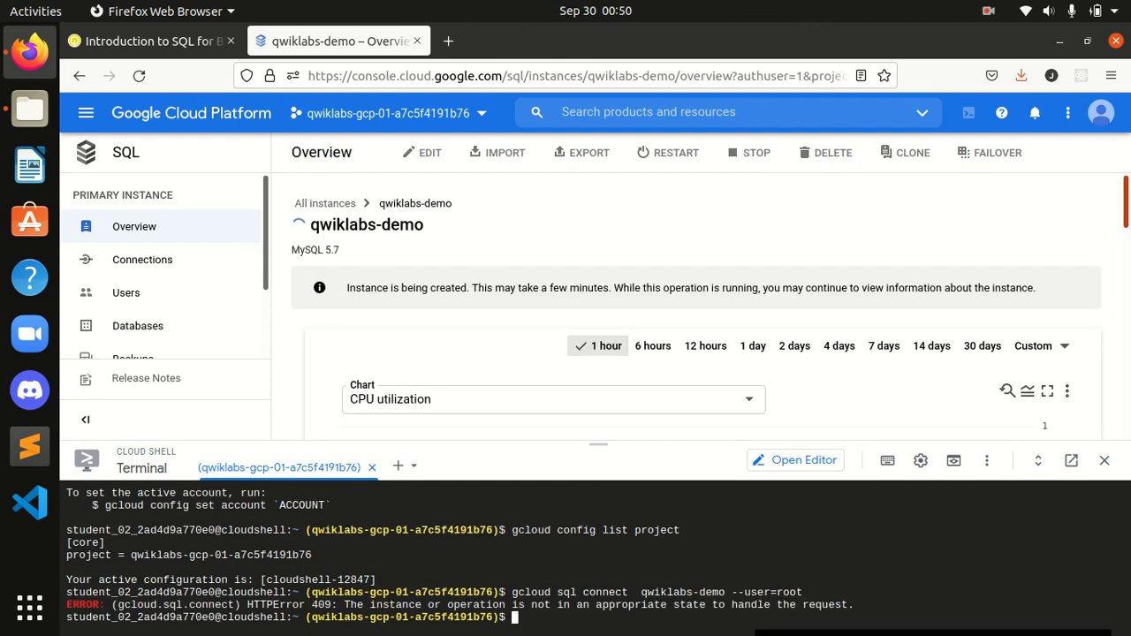
{"action": "scroll", "coordinate": [699, 309], "scroll_direction": "down", "scroll_amount": 10}
{"action": "scroll", "coordinate": [698, 310], "scroll_direction": "up", "scroll_amount": 8}
{"action": "scroll", "coordinate": [698, 309], "scroll_direction": "up", "scroll_amount": 2}
{"action": "left_click", "coordinate": [1105, 461]}
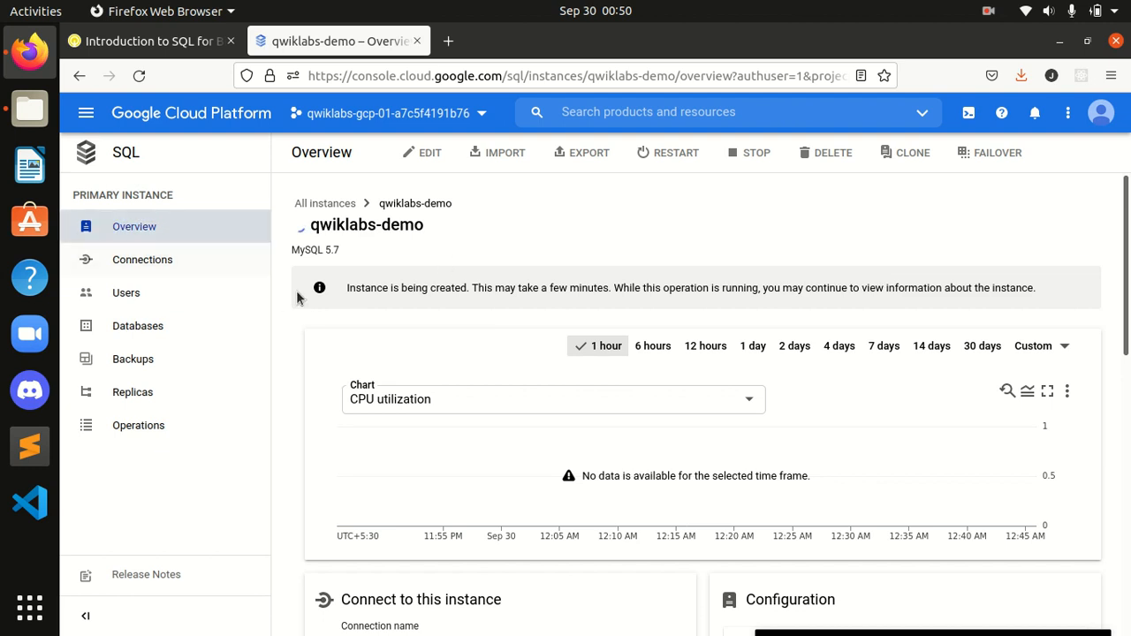
Step: Reload the qwiklabs-demo overview page and monitor the instance creation until it finishes
{"action": "left_click_drag", "start_coordinate": [432, 226], "coordinate": [310, 227]}
{"action": "left_click", "coordinate": [176, 41]}
{"action": "left_click", "coordinate": [331, 42]}
{"action": "left_click", "coordinate": [140, 77]}
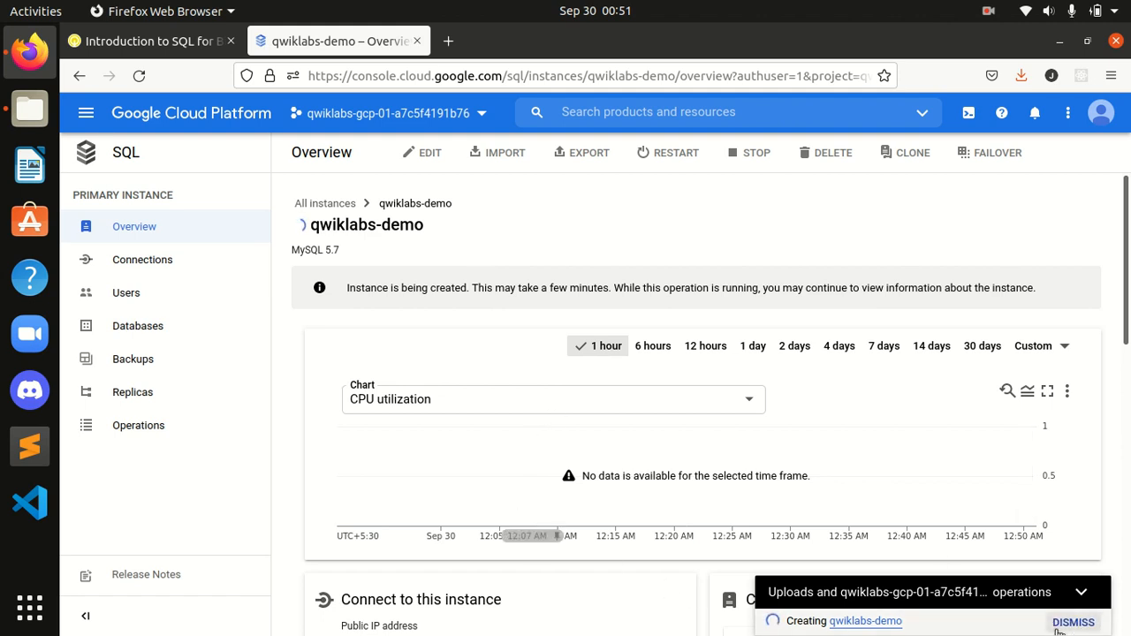
{"action": "mouse_move", "coordinate": [1029, 631]}
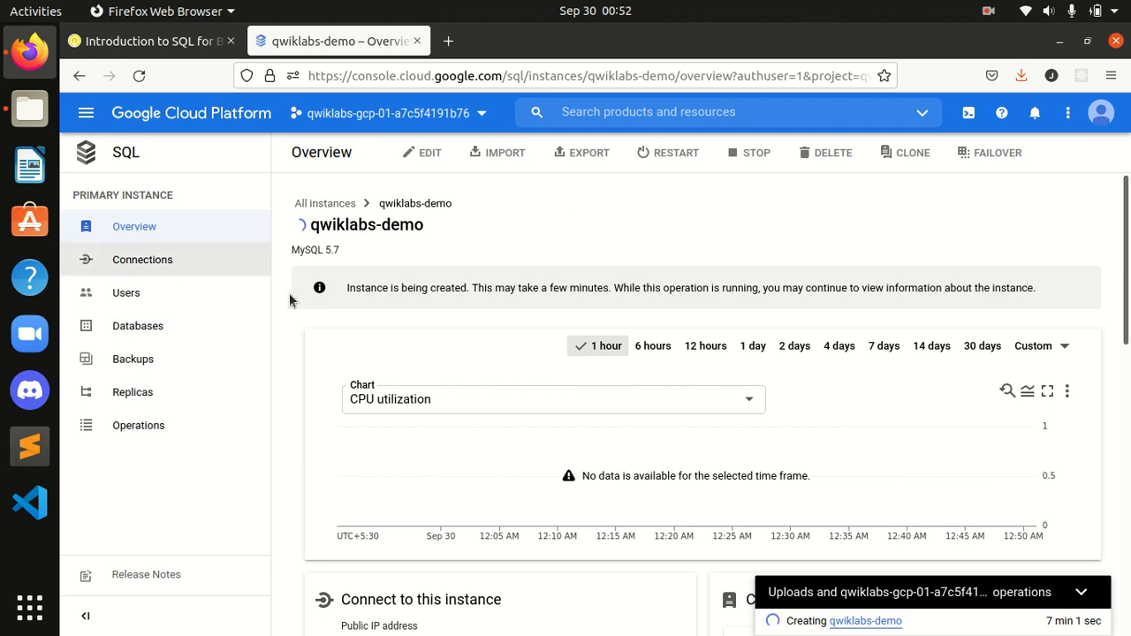
{"action": "mouse_move", "coordinate": [1129, 281]}
{"action": "left_mouse_down"}
{"action": "mouse_move", "coordinate": [1129, 571]}
{"action": "mouse_move", "coordinate": [1127, 266]}
{"action": "left_mouse_up"}
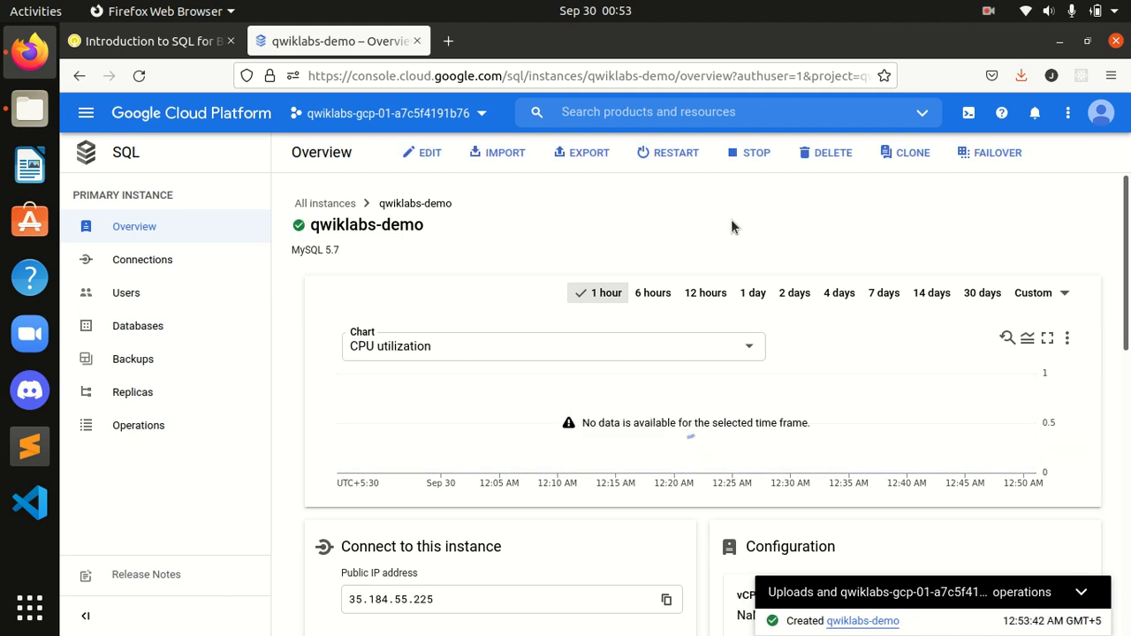
Step: Reactivate Cloud Shell, collapse the operations list, and run gcloud sql connect qwiklabs-demo --user=root
{"action": "left_click", "coordinate": [973, 112]}
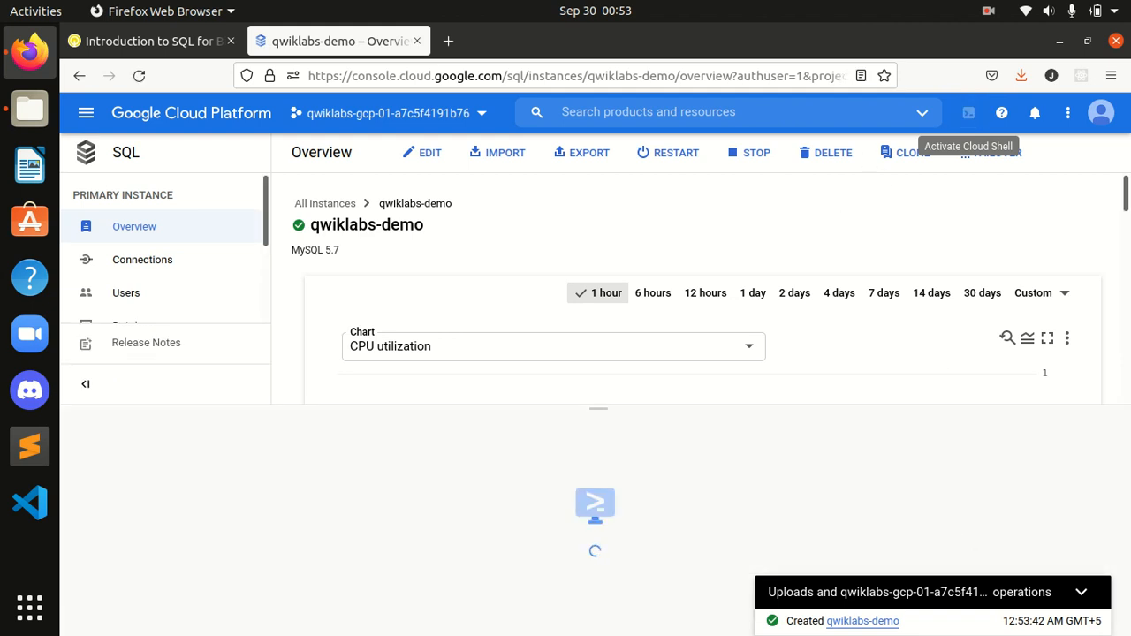
{"action": "left_click", "coordinate": [1085, 598]}
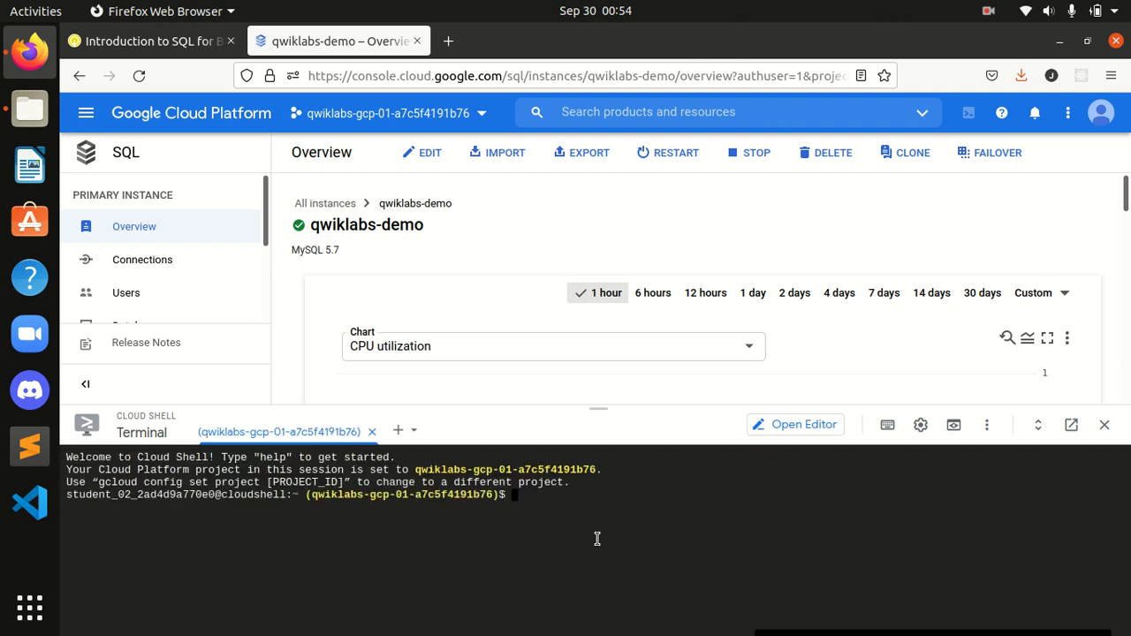
{"action": "type", "text": "gcloud sql connect  qwiklabs-demo --user=root"}
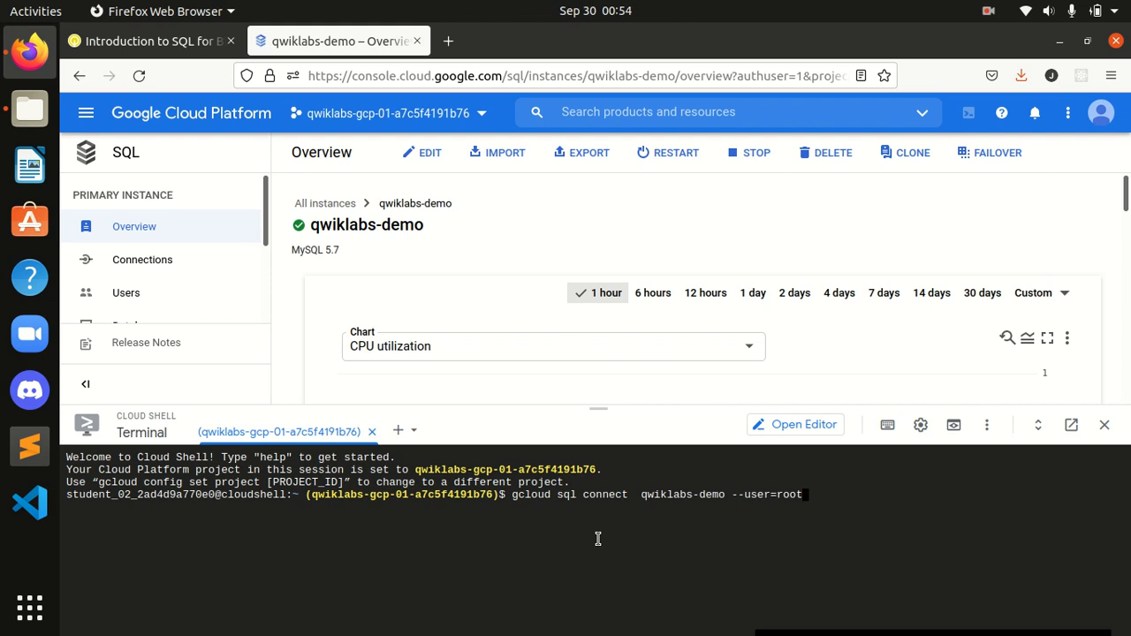
{"action": "key", "text": "Return"}
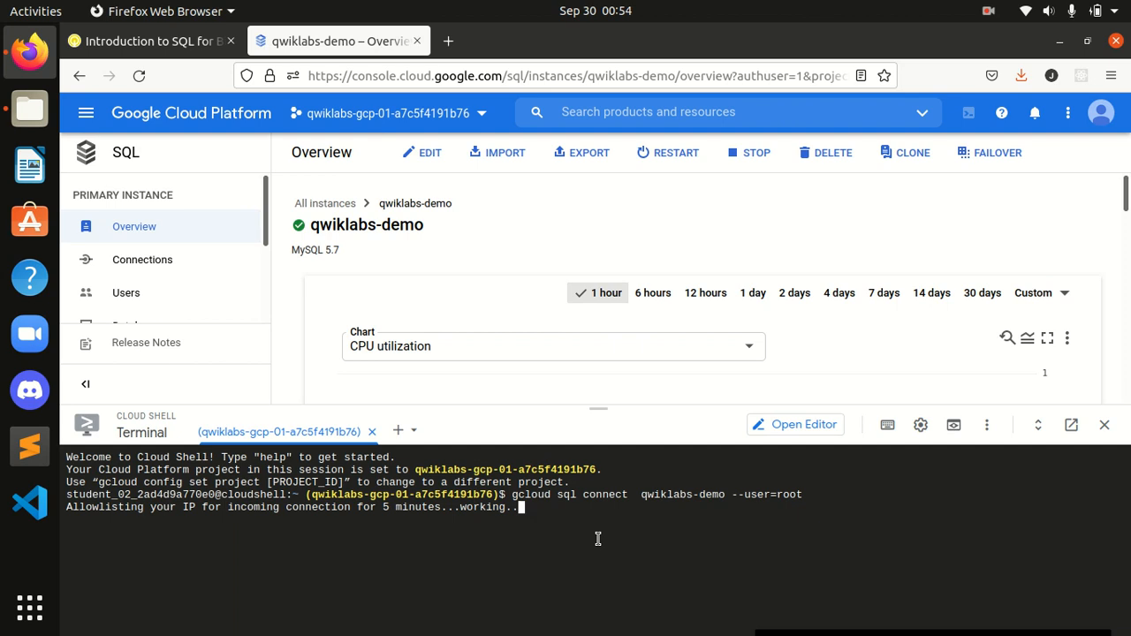
Step: Read the lab's notes on the connection time and entering the root password, and return to Cloud Shell
{"action": "left_click", "coordinate": [163, 40]}
{"action": "scroll", "coordinate": [649, 432], "scroll_direction": "down", "scroll_amount": 2}
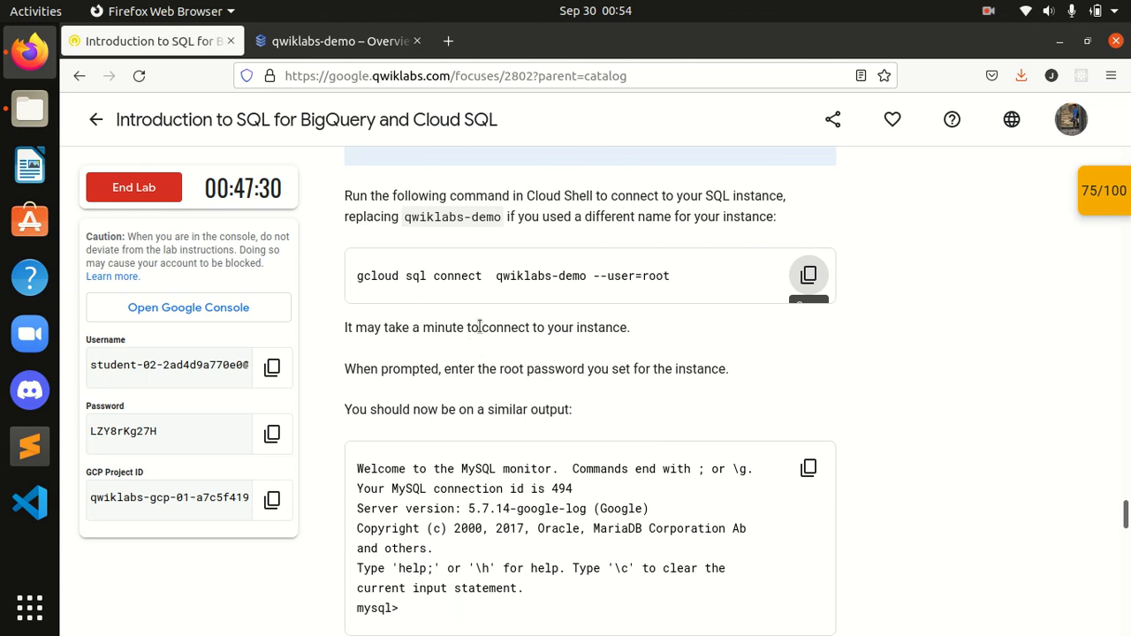
{"action": "left_click_drag", "start_coordinate": [476, 327], "coordinate": [626, 377]}
{"action": "left_click", "coordinate": [625, 377]}
{"action": "left_click", "coordinate": [311, 44]}
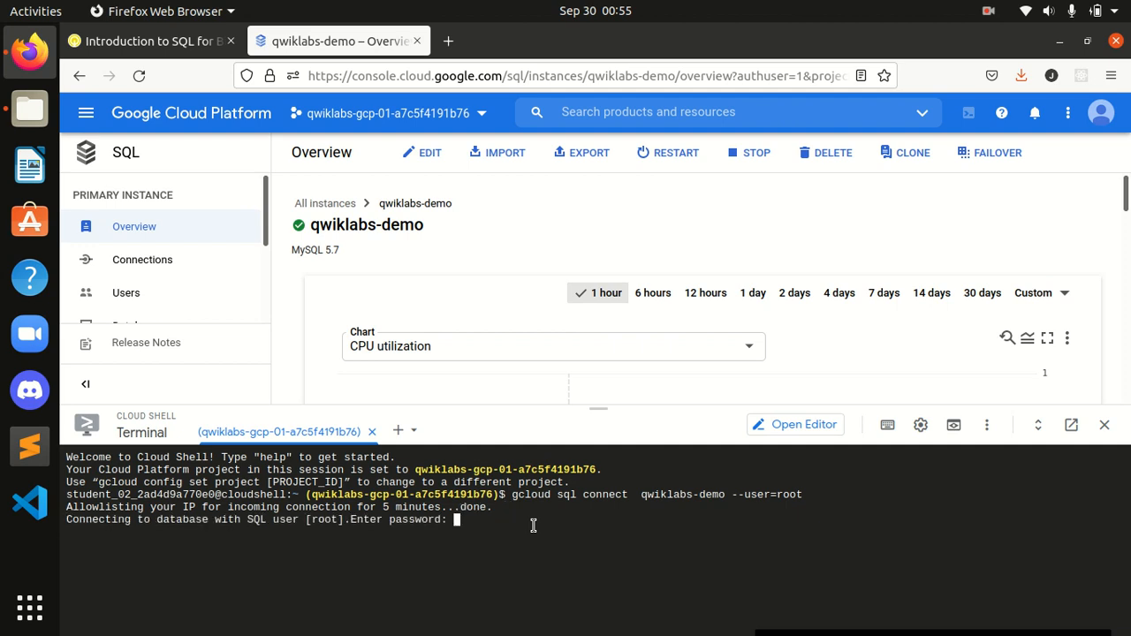
Step: Copy the password from the lab's credentials and enter it as the root password at the Cloud Shell prompt
{"action": "left_click", "coordinate": [149, 42]}
{"action": "left_click", "coordinate": [262, 433]}
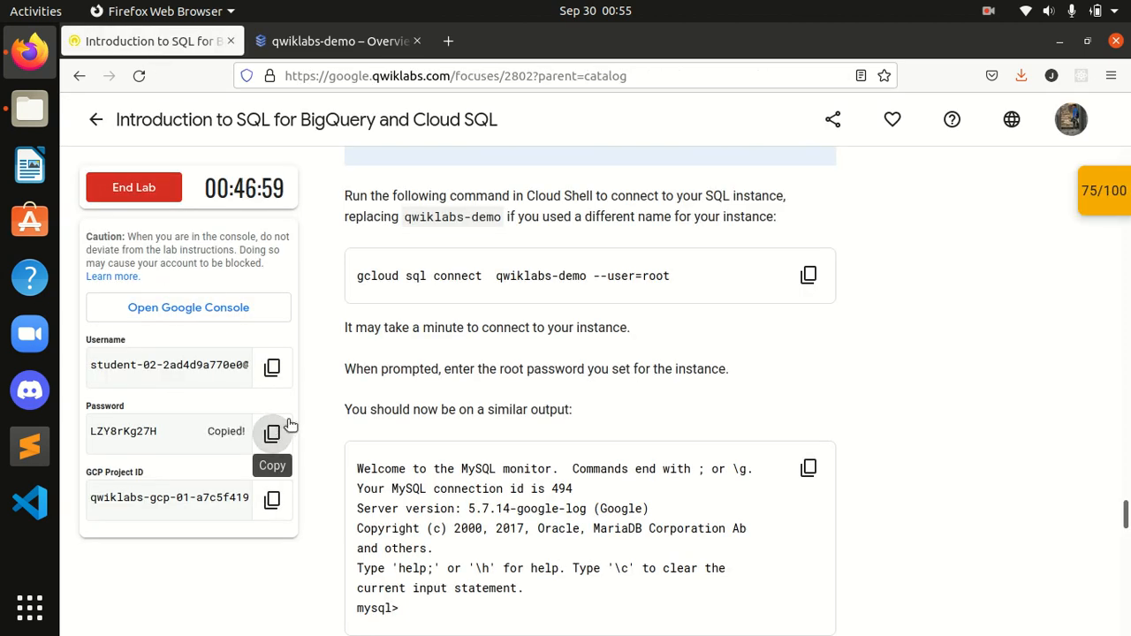
{"action": "left_click", "coordinate": [333, 53]}
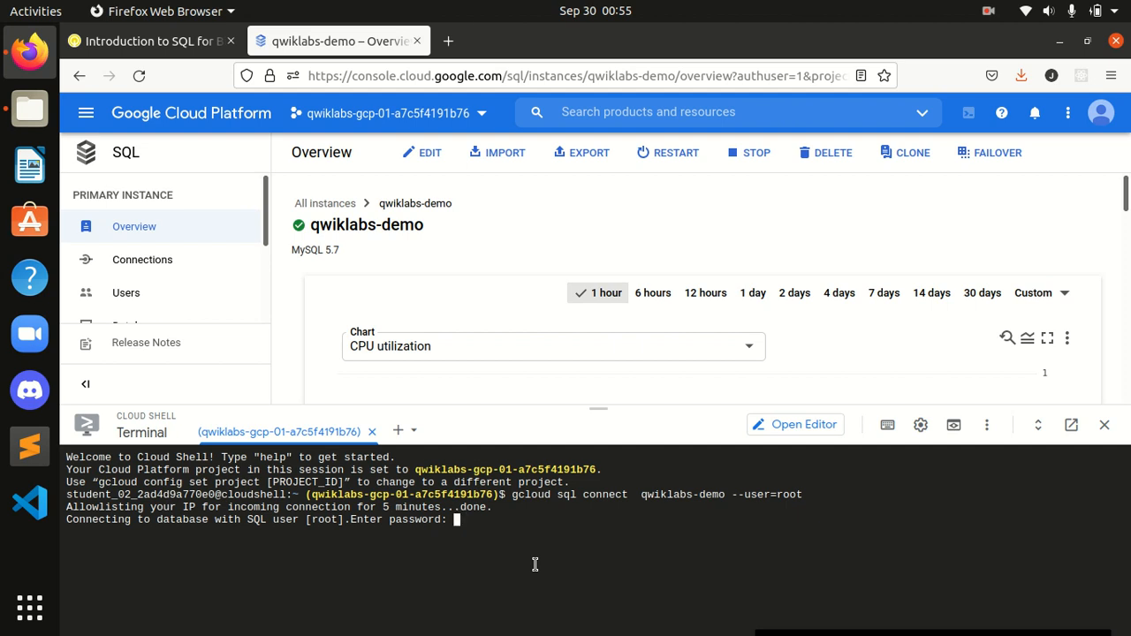
{"action": "key", "text": "Return"}
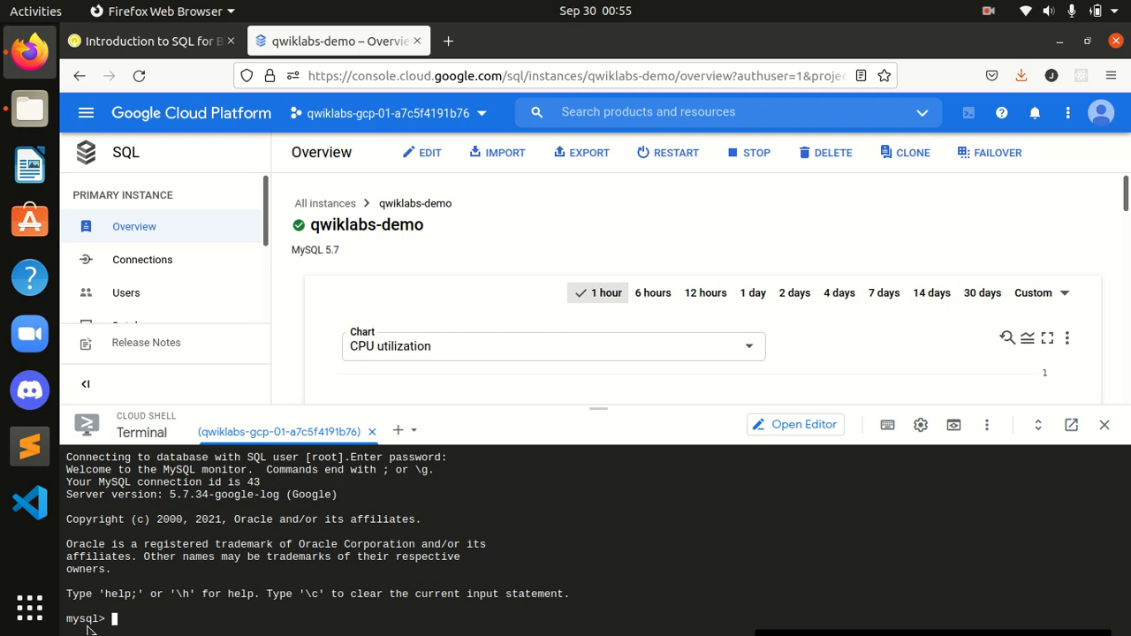
Step: Compare the terminal's MySQL output with the lab's expected output and read the instructions for creating the bike database
{"action": "left_click", "coordinate": [146, 40]}
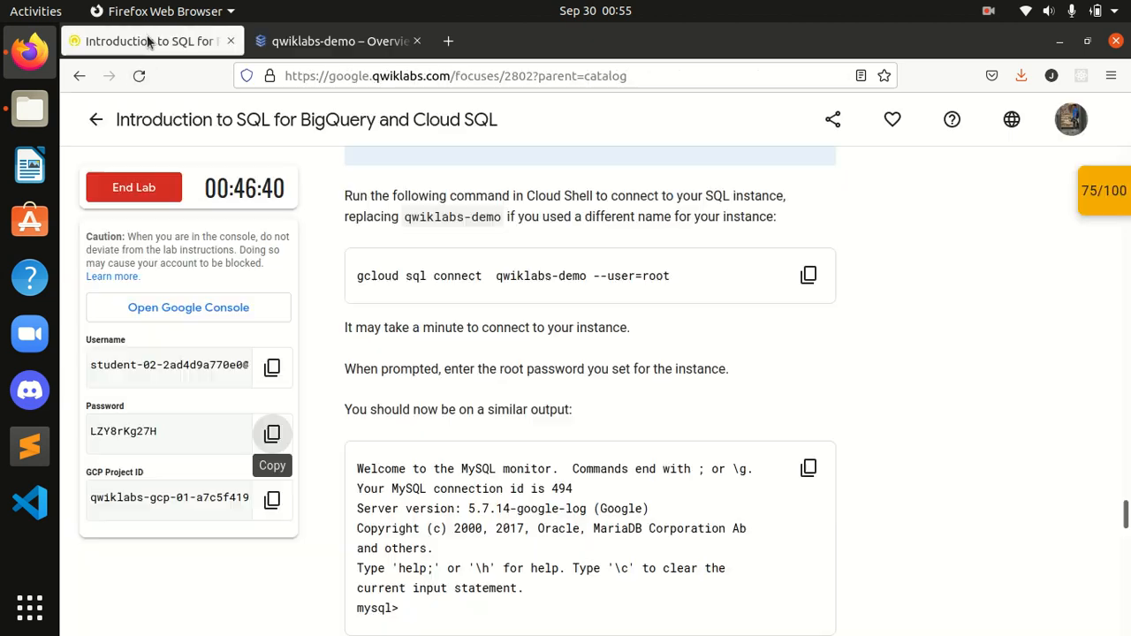
{"action": "scroll", "coordinate": [487, 515], "scroll_direction": "down", "scroll_amount": 2}
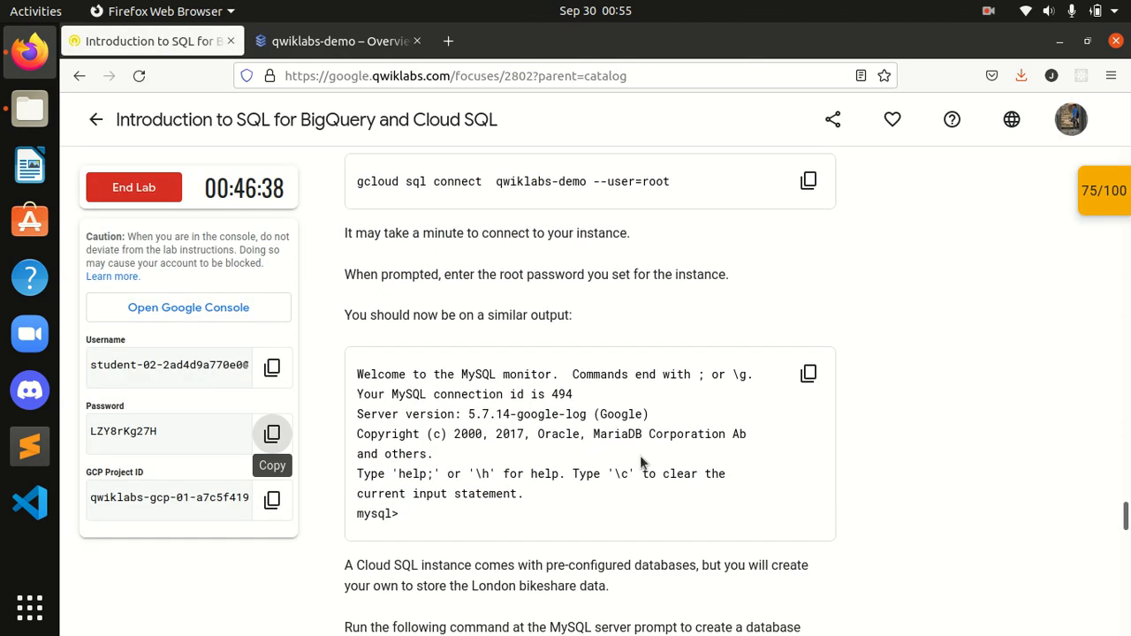
{"action": "scroll", "coordinate": [413, 307], "scroll_direction": "down", "scroll_amount": 2}
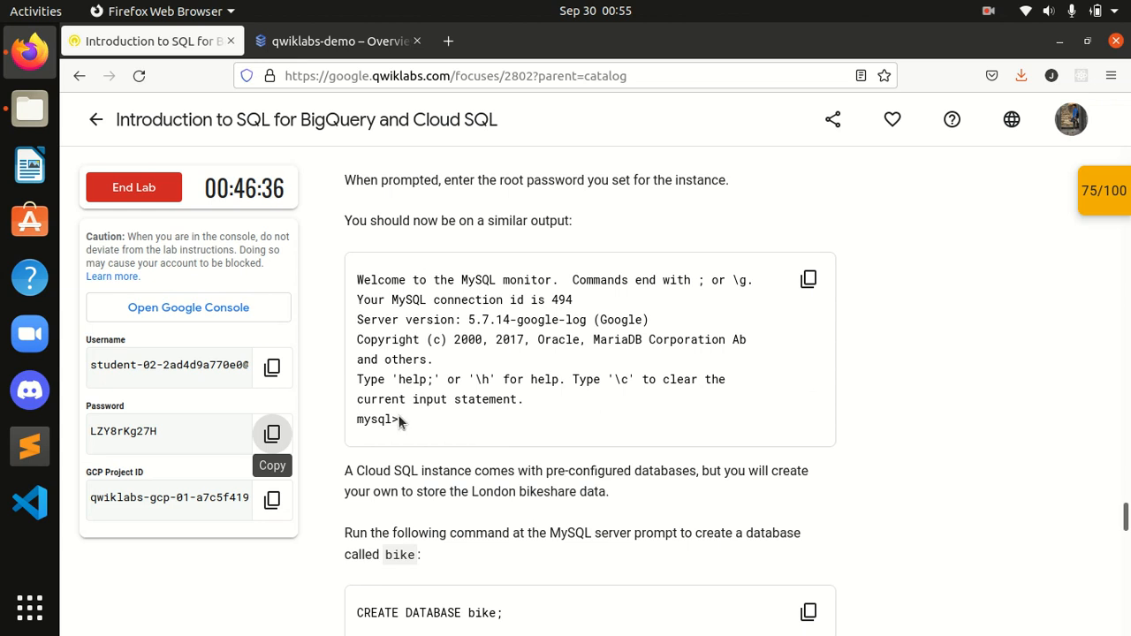
{"action": "left_click", "coordinate": [327, 45]}
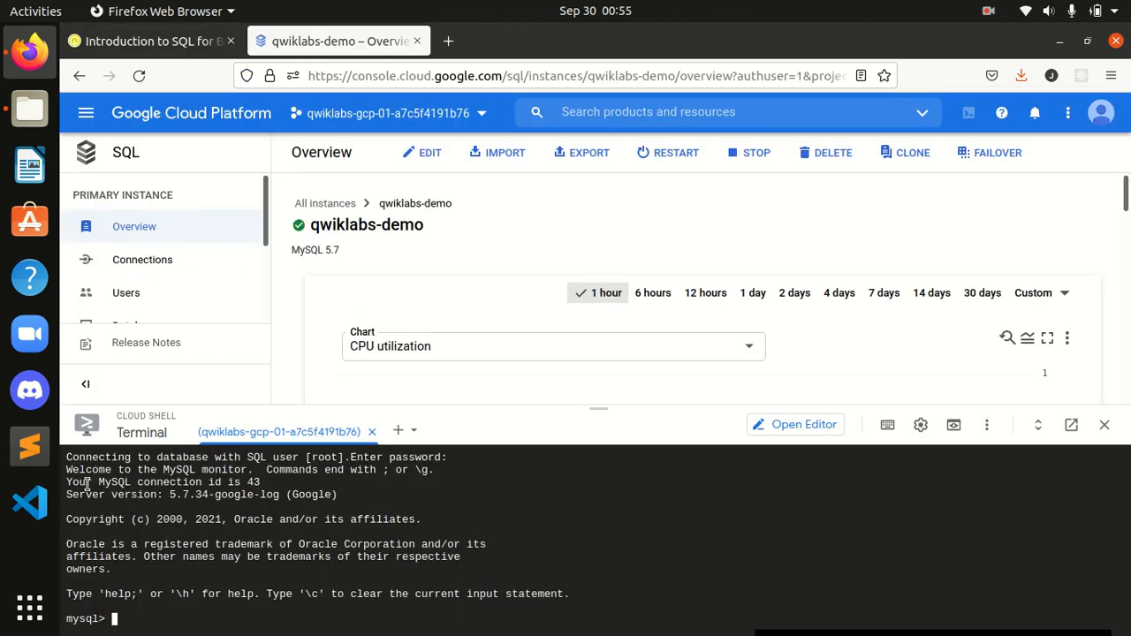
{"action": "left_click", "coordinate": [145, 41]}
{"action": "scroll", "coordinate": [459, 444], "scroll_direction": "down", "scroll_amount": 4}
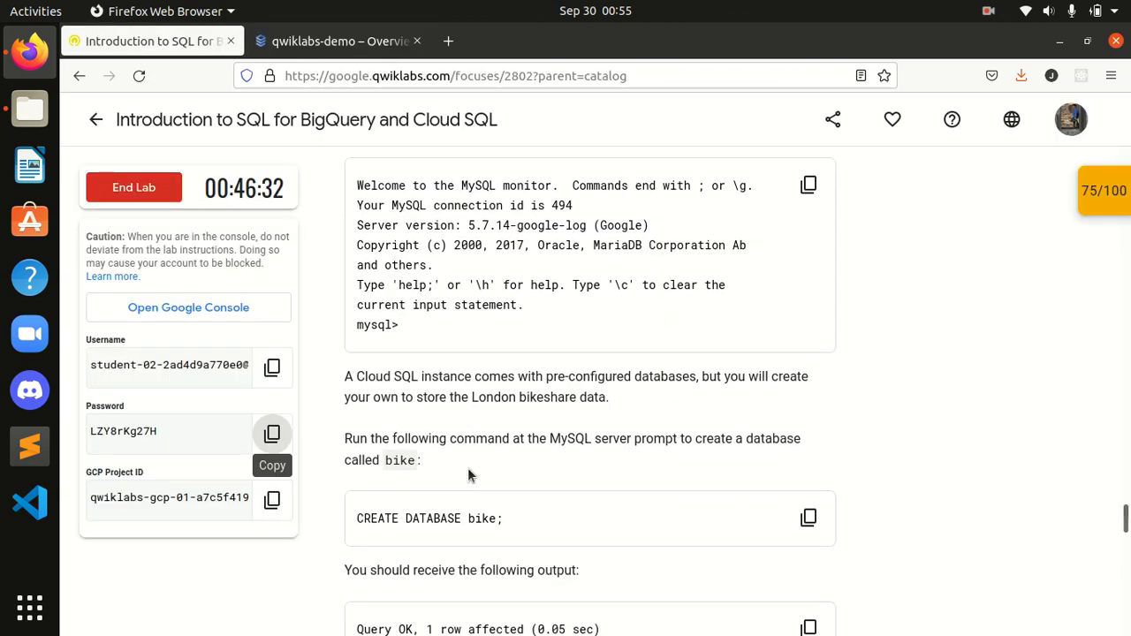
{"action": "scroll", "coordinate": [469, 468], "scroll_direction": "down", "scroll_amount": 2}
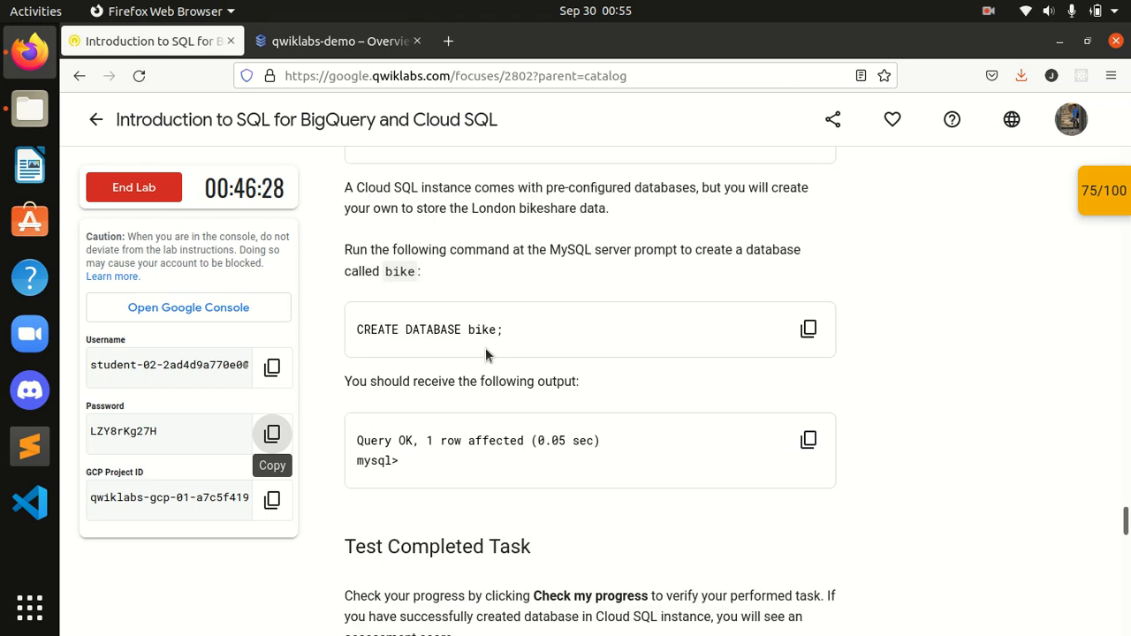
Step: Copy the lab's CREATE DATABASE bike; command and run it at the MySQL prompt in Cloud Shell
{"action": "left_click", "coordinate": [809, 329]}
{"action": "left_click_drag", "start_coordinate": [343, 250], "coordinate": [626, 276]}
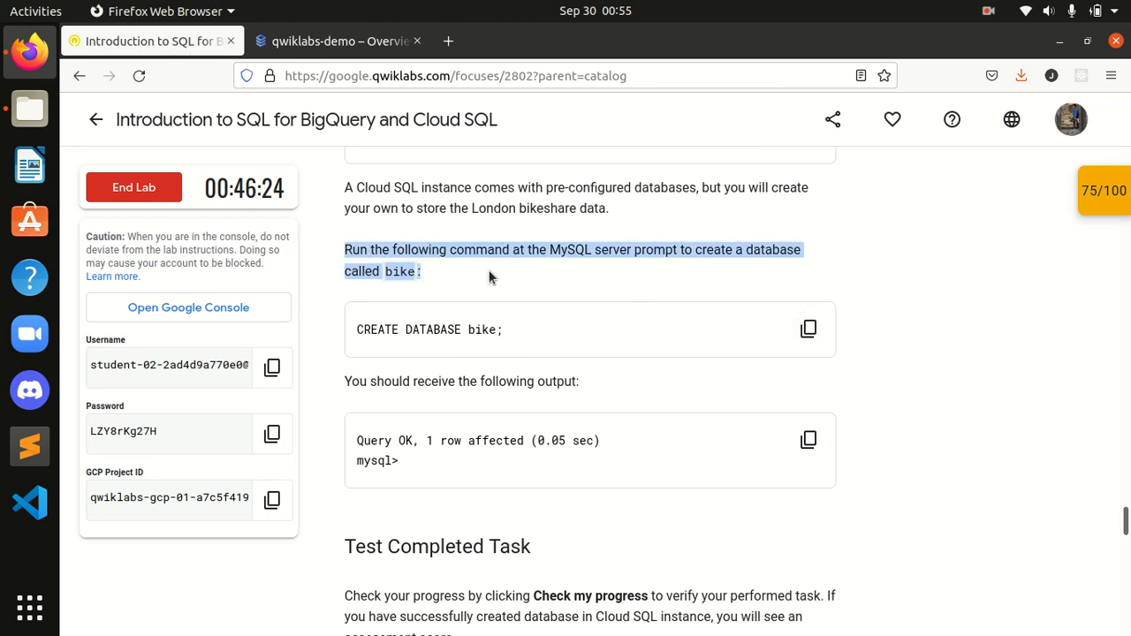
{"action": "left_click", "coordinate": [627, 278]}
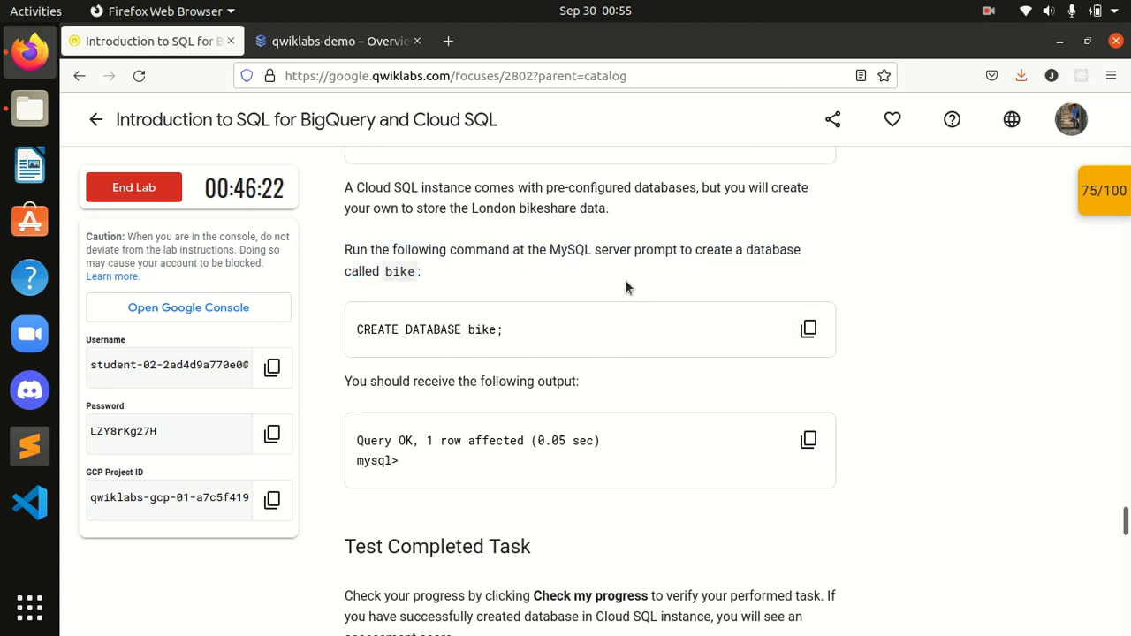
{"action": "left_click", "coordinate": [819, 334]}
{"action": "left_click", "coordinate": [335, 40]}
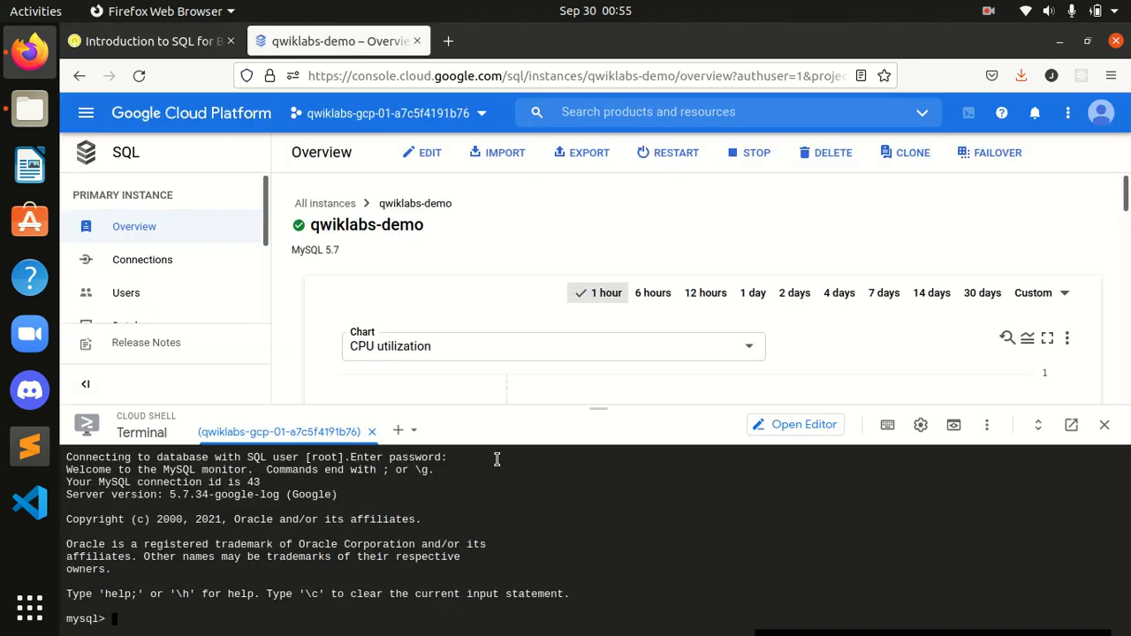
{"action": "key", "text": "ctrl+v"}
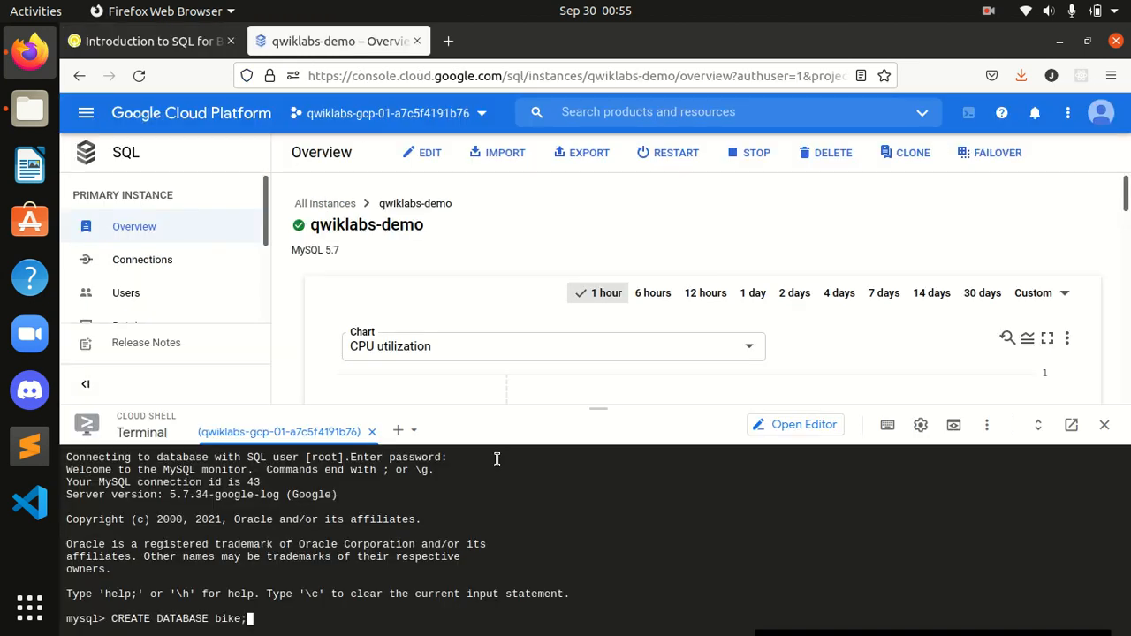
{"action": "key", "text": "Return"}
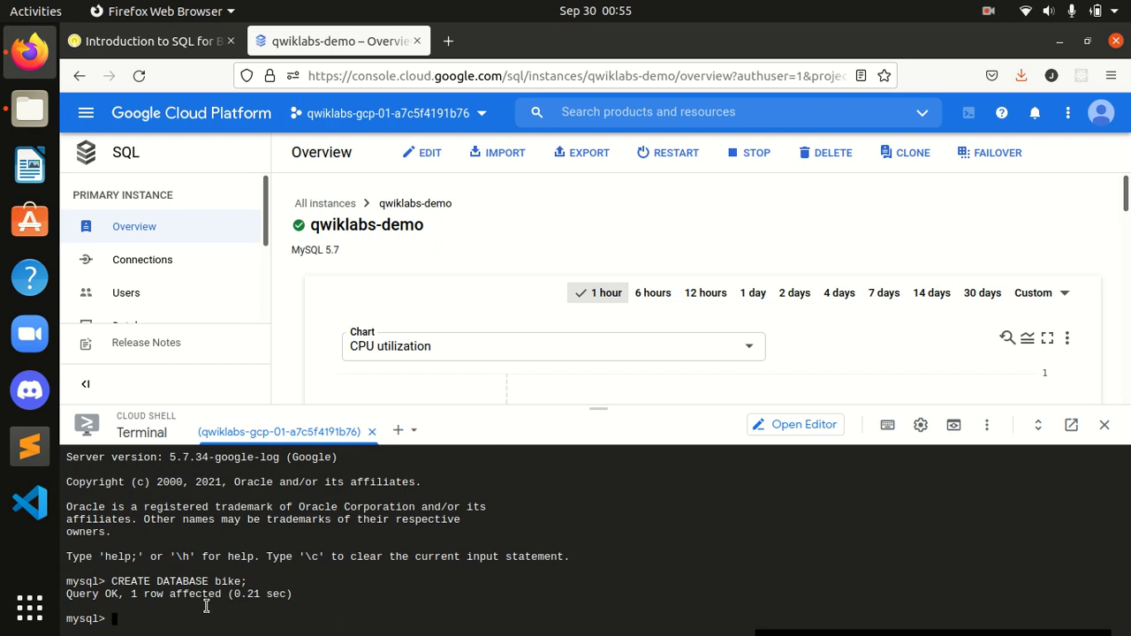
Step: Return to the lab instructions and check the progress of the "Create a database" task
{"action": "left_click", "coordinate": [146, 41]}
{"action": "scroll", "coordinate": [563, 451], "scroll_direction": "down", "scroll_amount": 5}
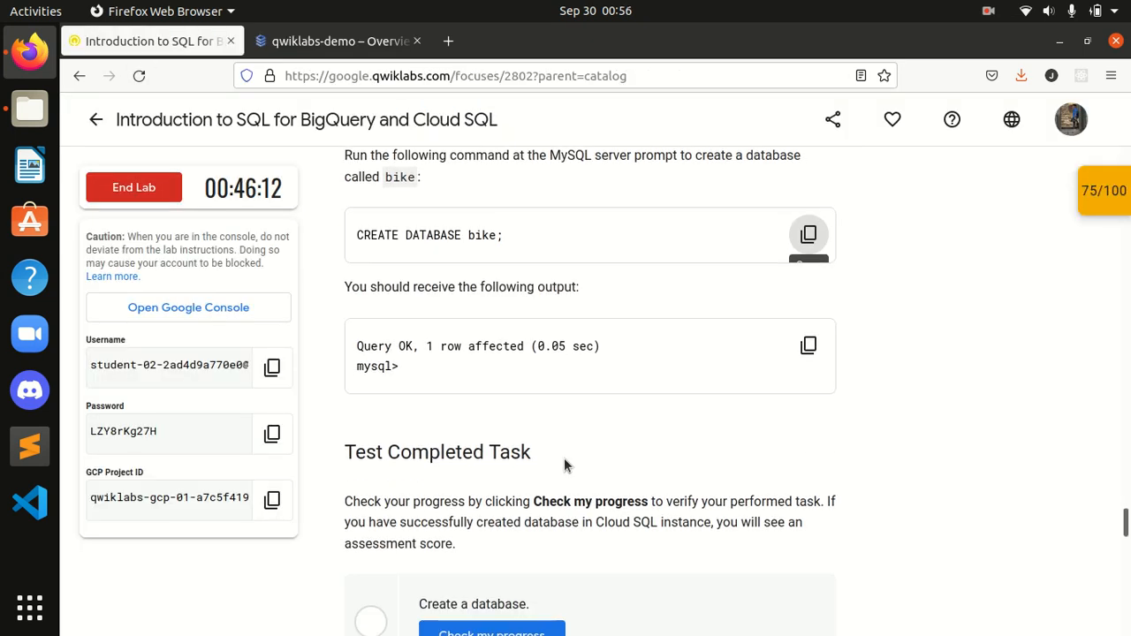
{"action": "left_click", "coordinate": [504, 448]}
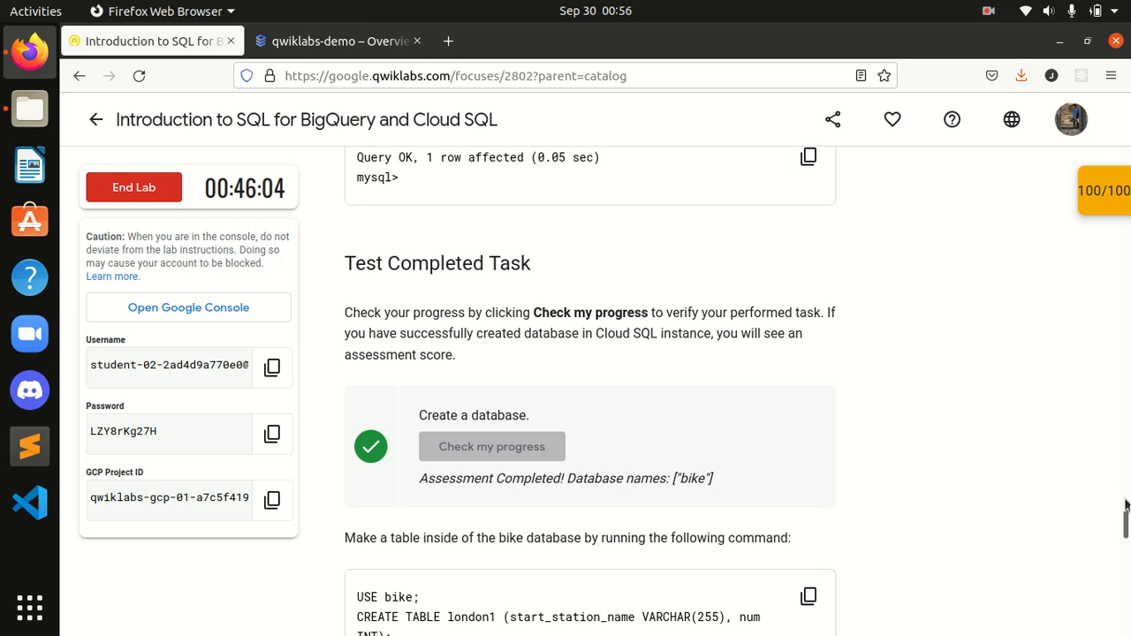
Step: Review the scores of all lab checkpoints in the score overview, and collapse it
{"action": "left_click_drag", "start_coordinate": [1127, 525], "coordinate": [1126, 609]}
{"action": "left_click", "coordinate": [1112, 205]}
{"action": "scroll", "coordinate": [963, 335], "scroll_direction": "down", "scroll_amount": 2}
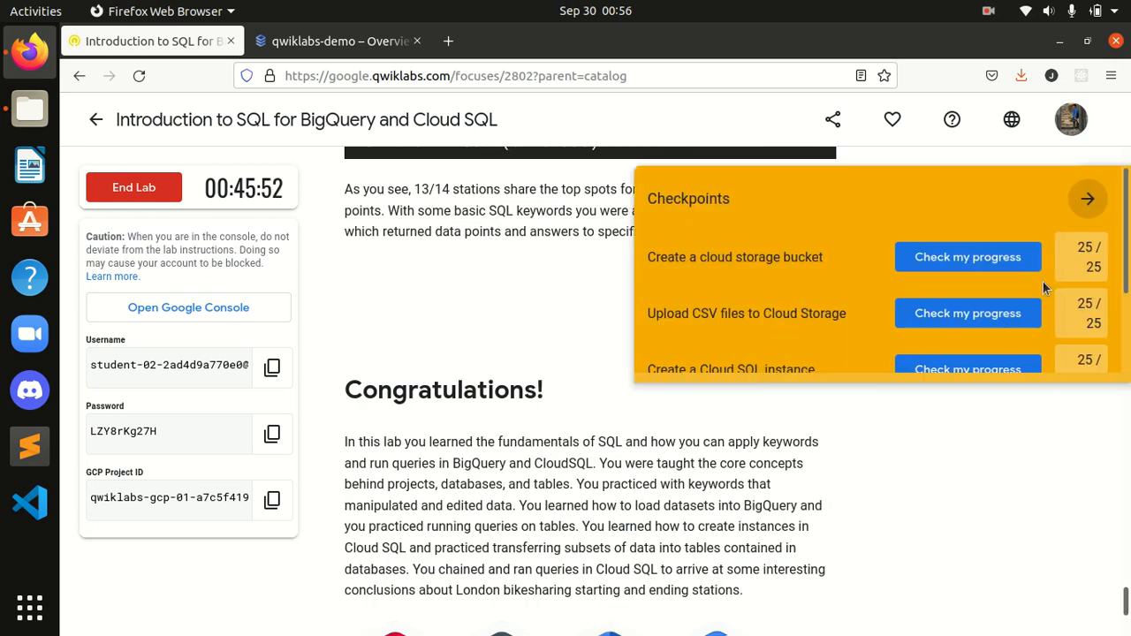
{"action": "scroll", "coordinate": [1087, 353], "scroll_direction": "up", "scroll_amount": 2}
{"action": "left_click", "coordinate": [1084, 202]}
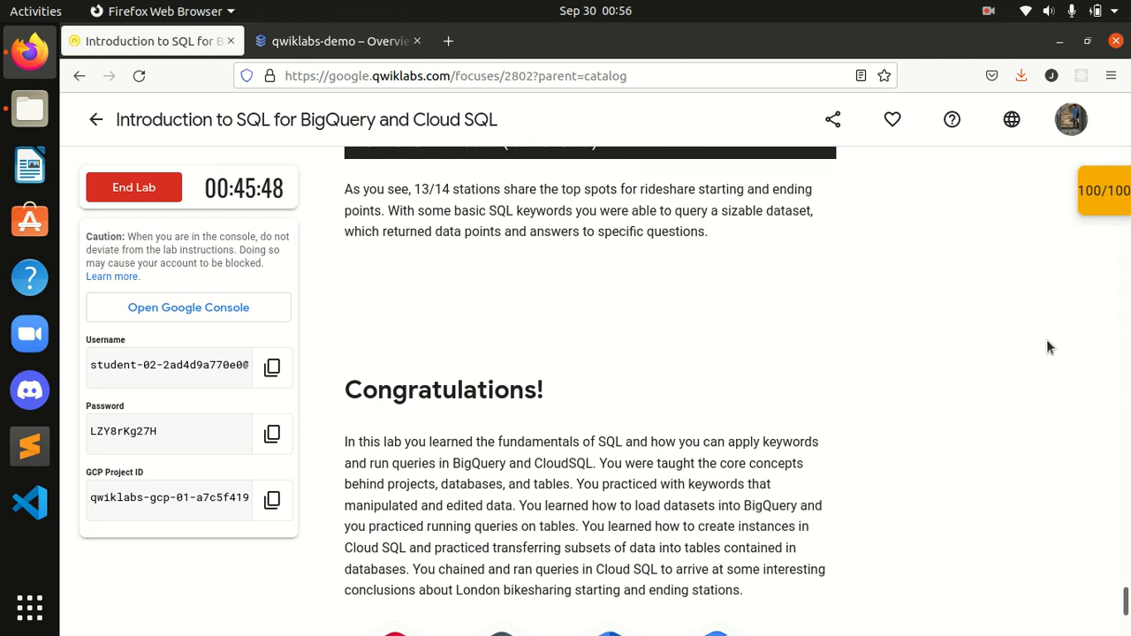
{"action": "left_click", "coordinate": [1096, 209]}
{"action": "scroll", "coordinate": [1080, 283], "scroll_direction": "down", "scroll_amount": 2}
{"action": "scroll", "coordinate": [1082, 284], "scroll_direction": "up", "scroll_amount": 2}
{"action": "scroll", "coordinate": [1123, 292], "scroll_direction": "down", "scroll_amount": 2}
{"action": "scroll", "coordinate": [1123, 292], "scroll_direction": "up", "scroll_amount": 2}
{"action": "left_click", "coordinate": [1087, 195]}
Step: Read the Congratulations section summarizing what the lab covered, highlighting its heading and paragraph
{"action": "scroll", "coordinate": [1037, 442], "scroll_direction": "down", "scroll_amount": 5}
{"action": "scroll", "coordinate": [1037, 442], "scroll_direction": "up", "scroll_amount": 4}
{"action": "scroll", "coordinate": [1037, 442], "scroll_direction": "down", "scroll_amount": 4}
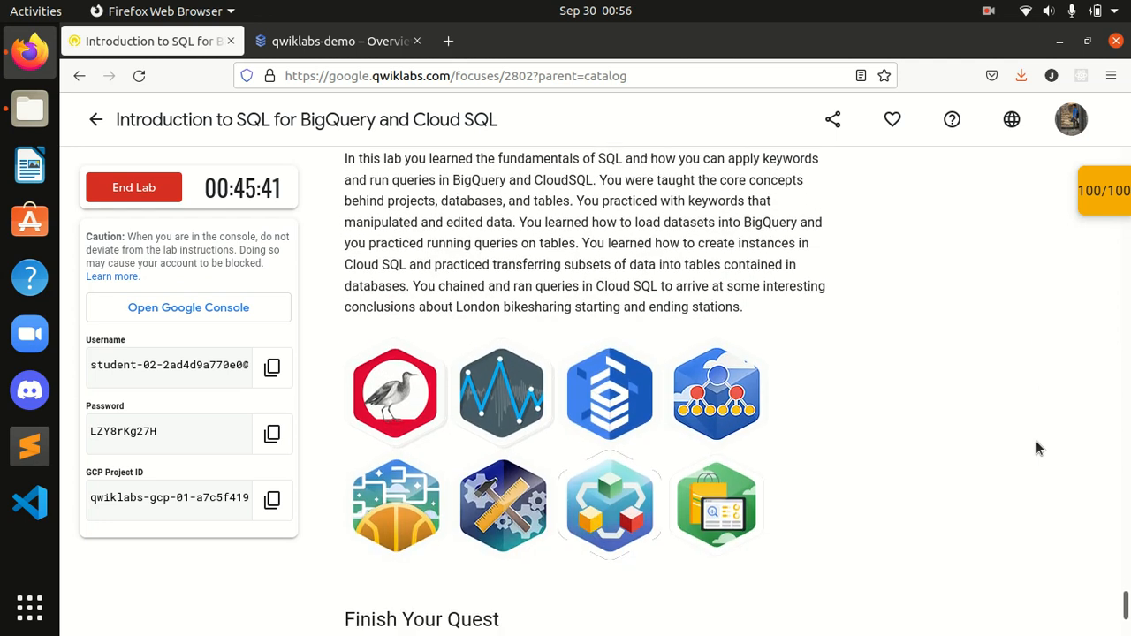
{"action": "scroll", "coordinate": [1037, 444], "scroll_direction": "up", "scroll_amount": 3}
{"action": "scroll", "coordinate": [1037, 445], "scroll_direction": "down", "scroll_amount": 3}
{"action": "scroll", "coordinate": [1037, 445], "scroll_direction": "up", "scroll_amount": 3}
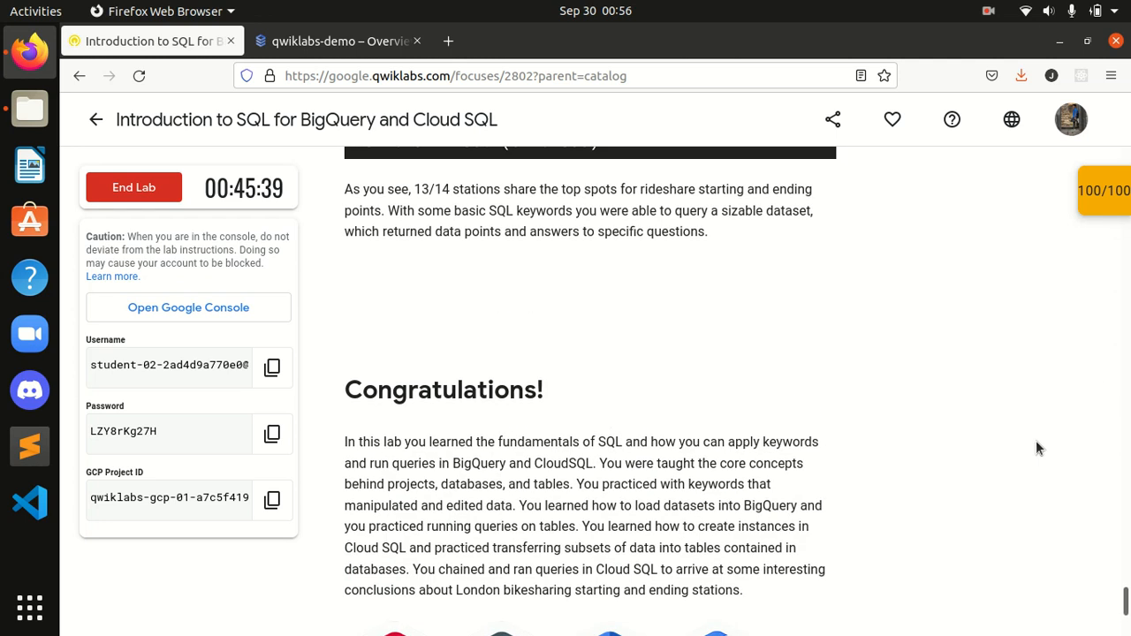
{"action": "scroll", "coordinate": [1037, 444], "scroll_direction": "down", "scroll_amount": 1}
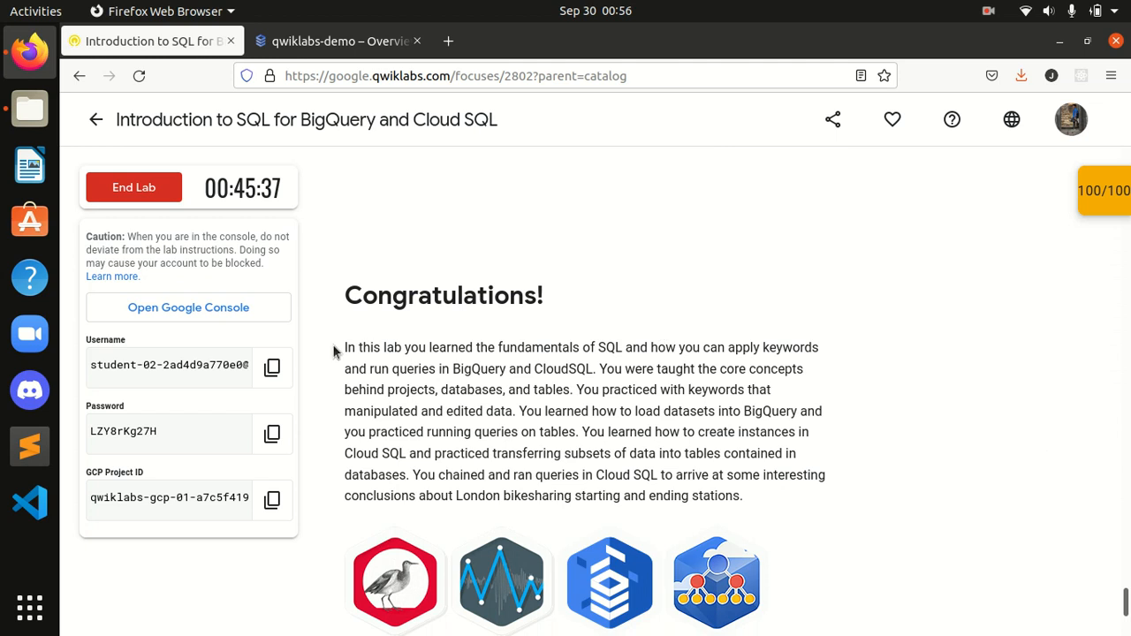
{"action": "left_click_drag", "start_coordinate": [347, 296], "coordinate": [350, 351]}
{"action": "left_click", "coordinate": [783, 496]}
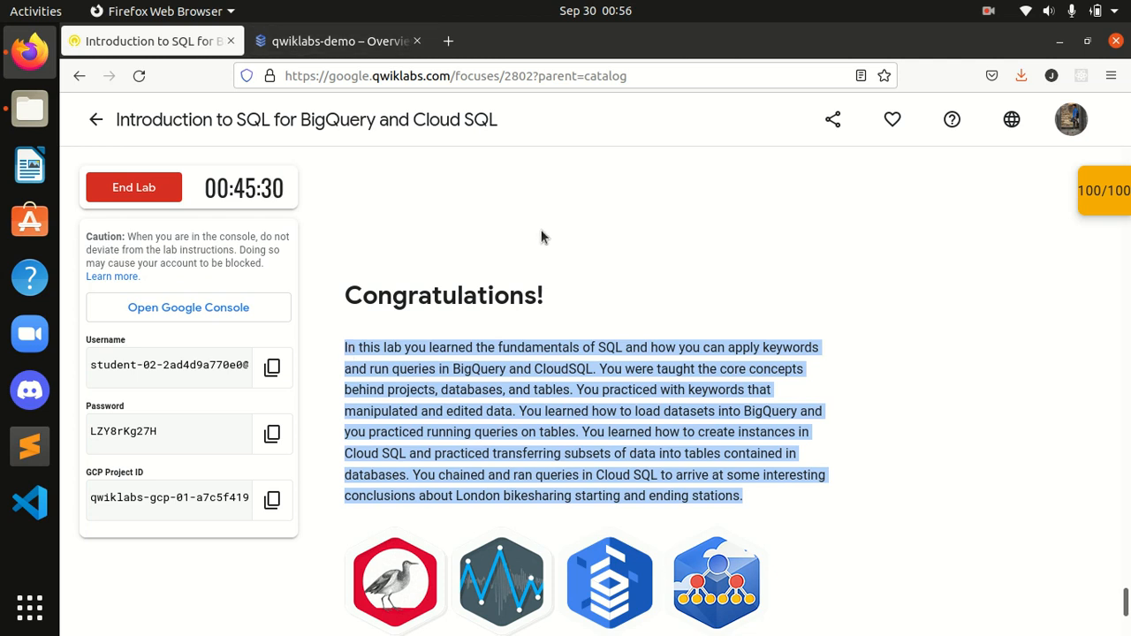
{"action": "left_click", "coordinate": [514, 274]}
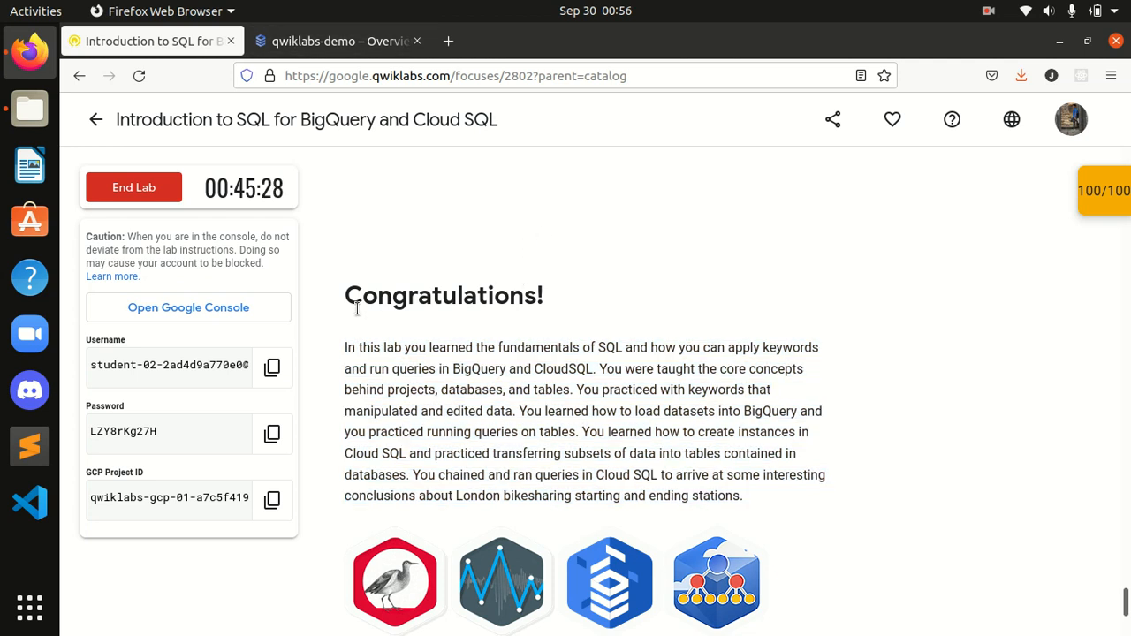
{"action": "left_click_drag", "start_coordinate": [345, 306], "coordinate": [756, 502]}
{"action": "left_click", "coordinate": [765, 497]}
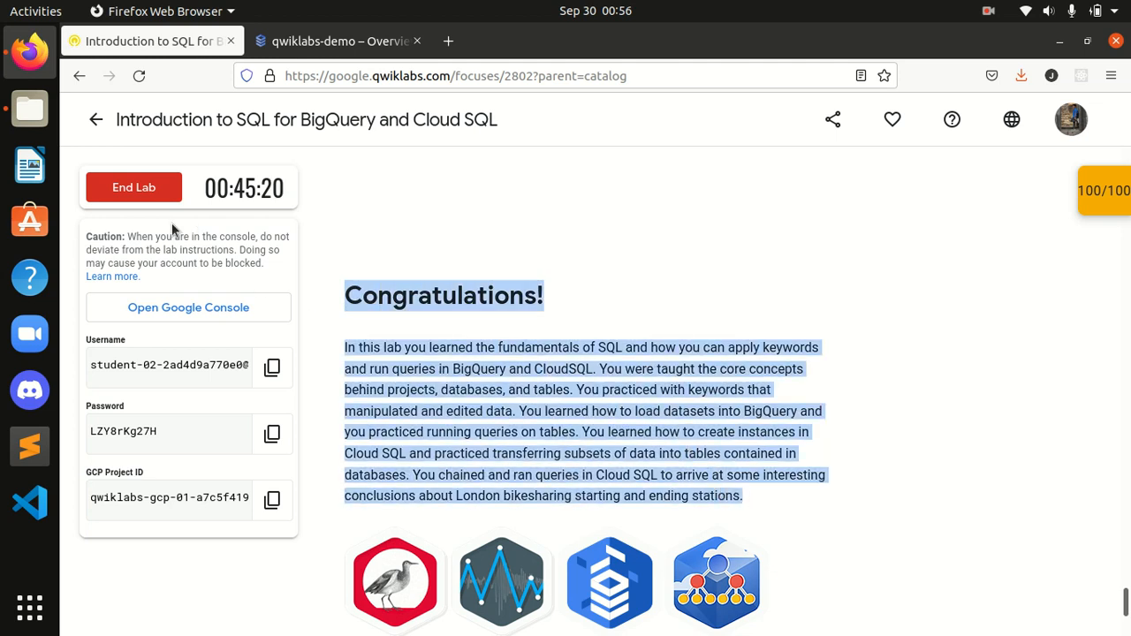
Step: End the lab, confirm the submission, and dismiss the satisfaction survey without rating
{"action": "left_click", "coordinate": [131, 192]}
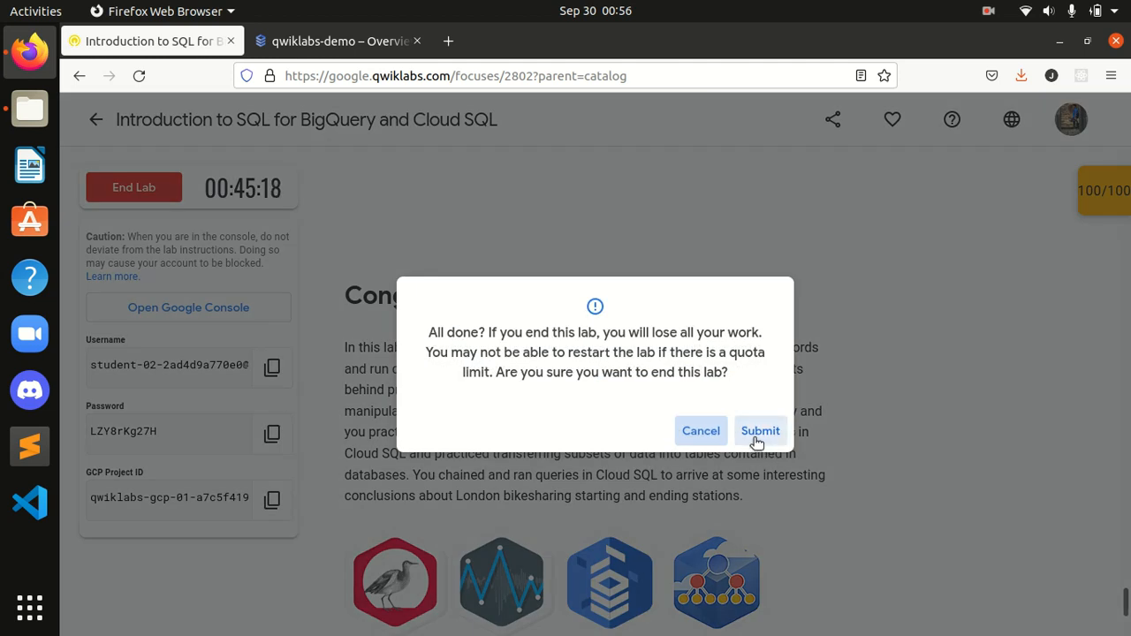
{"action": "left_click", "coordinate": [757, 441]}
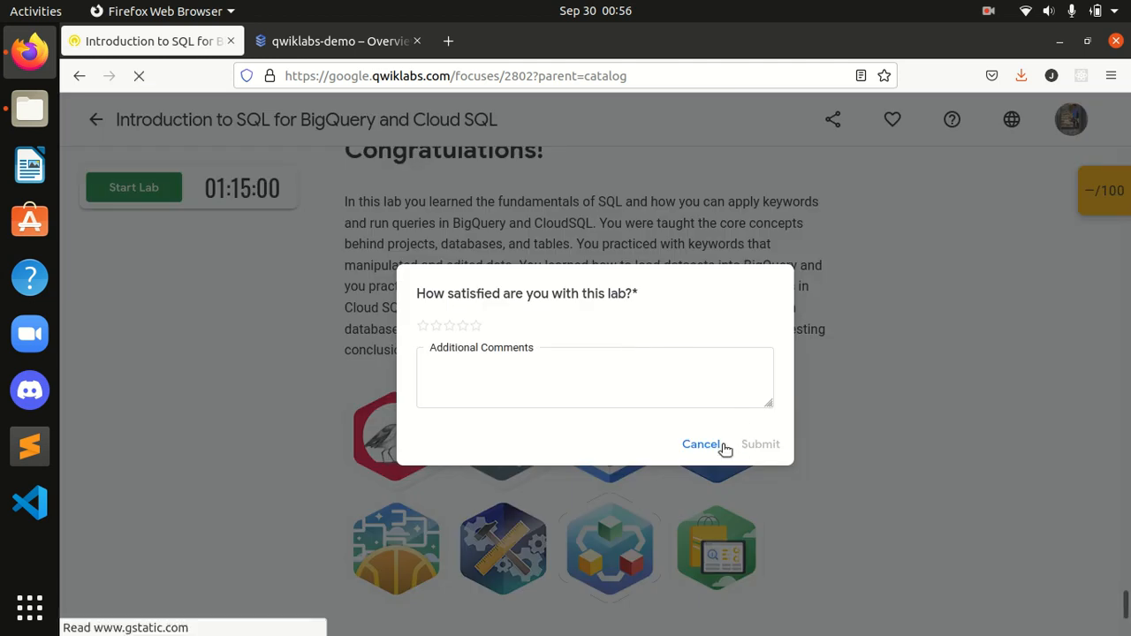
{"action": "left_click", "coordinate": [690, 444]}
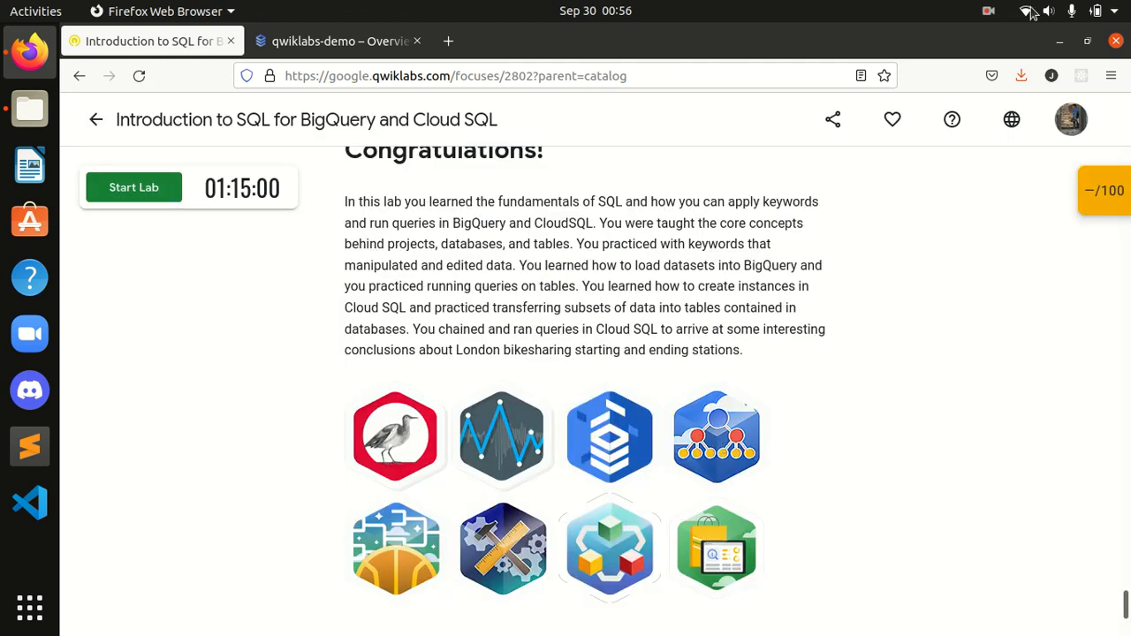